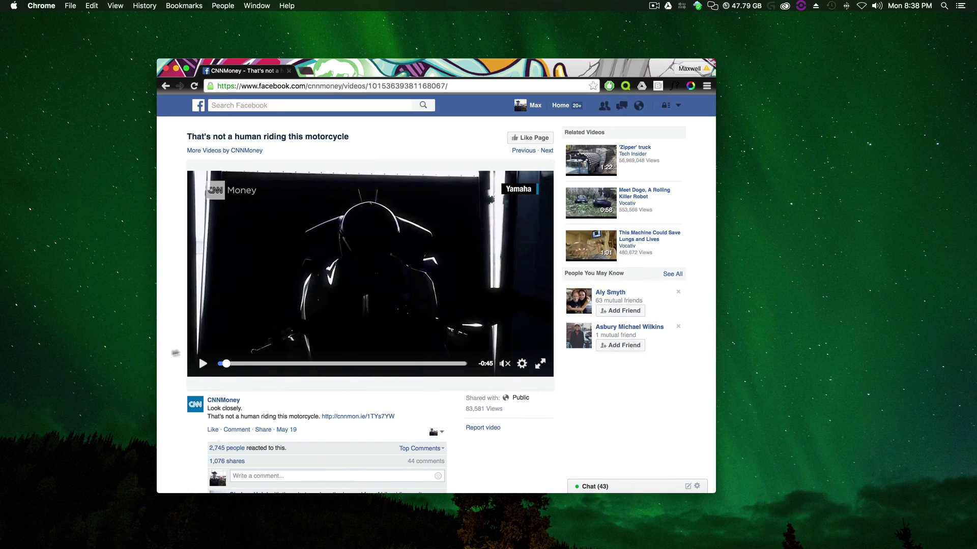
# Play the Motobot reference video through its opening titles, rewind it to the beginning and play it again
pyautogui.click(202, 364)
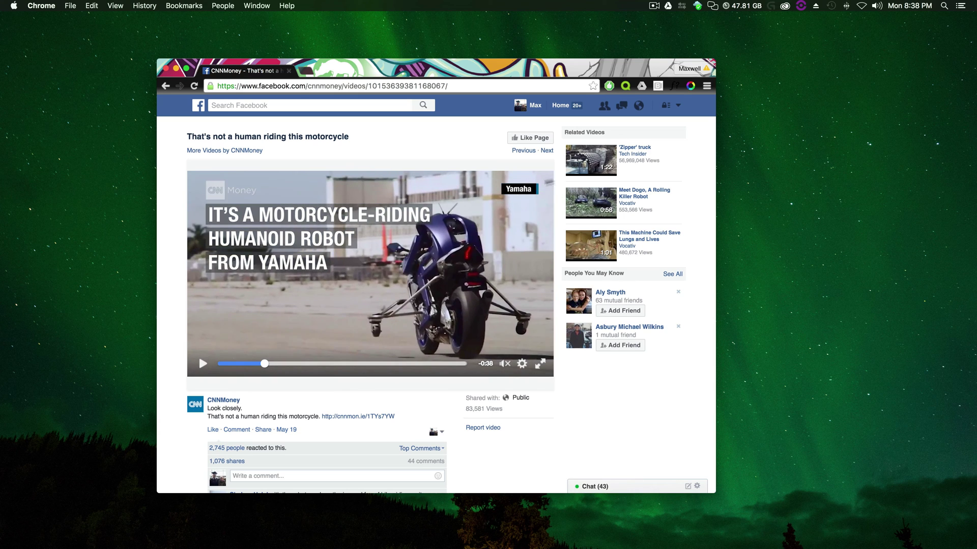
pyautogui.moveTo(265, 364); pyautogui.dragTo(212, 364)
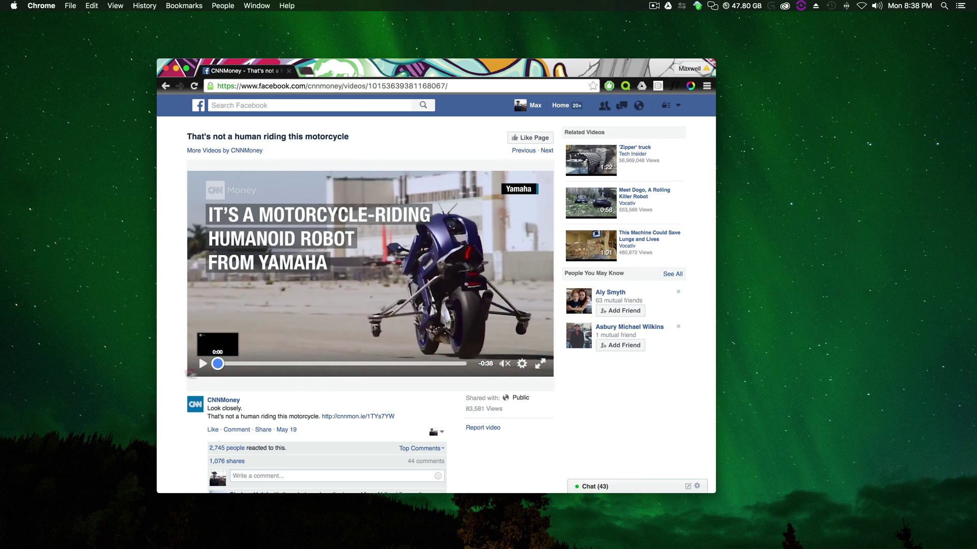
pyautogui.click(200, 364)
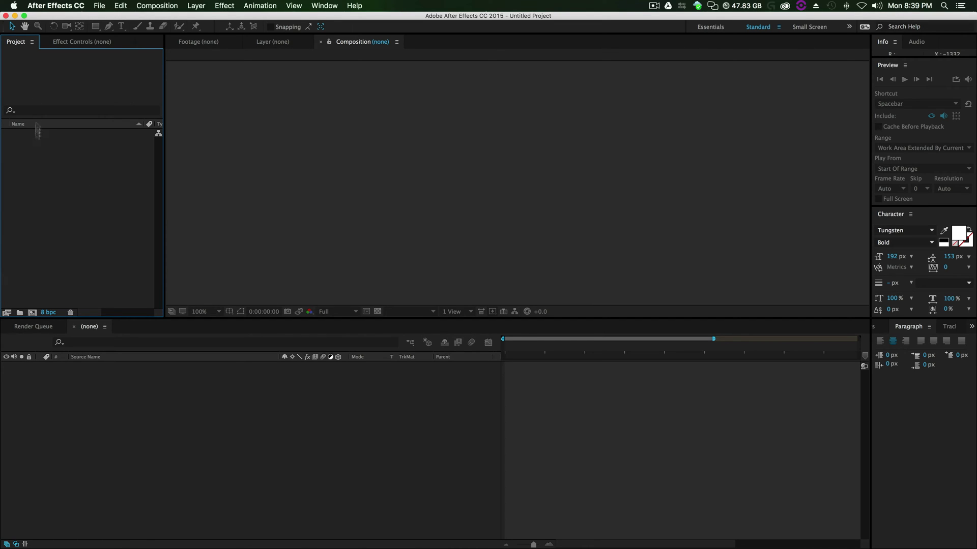
# Switch to After Effects, create a composition at 60 frames per second and enlarge the composition viewer
pyautogui.rightClick(44, 160)
pyautogui.click(62, 169)
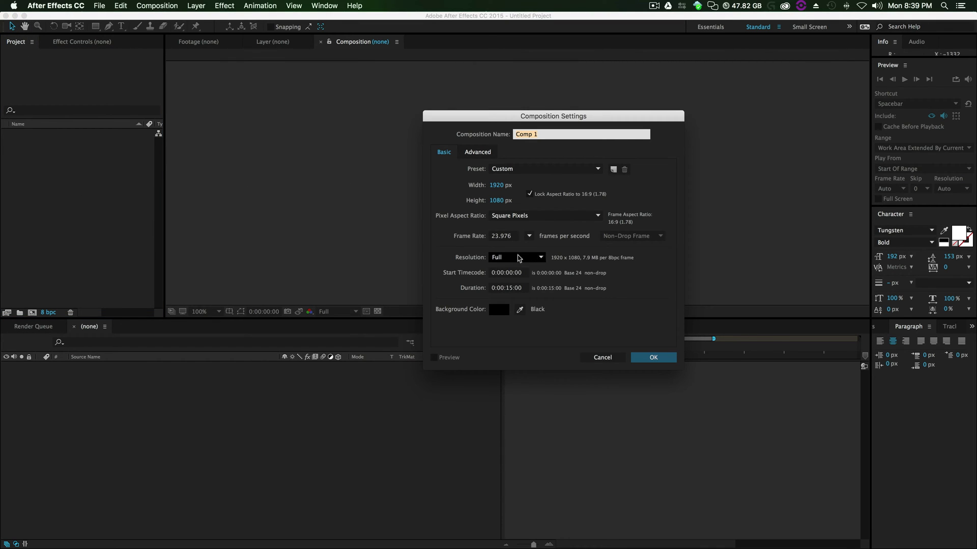
pyautogui.click(528, 236)
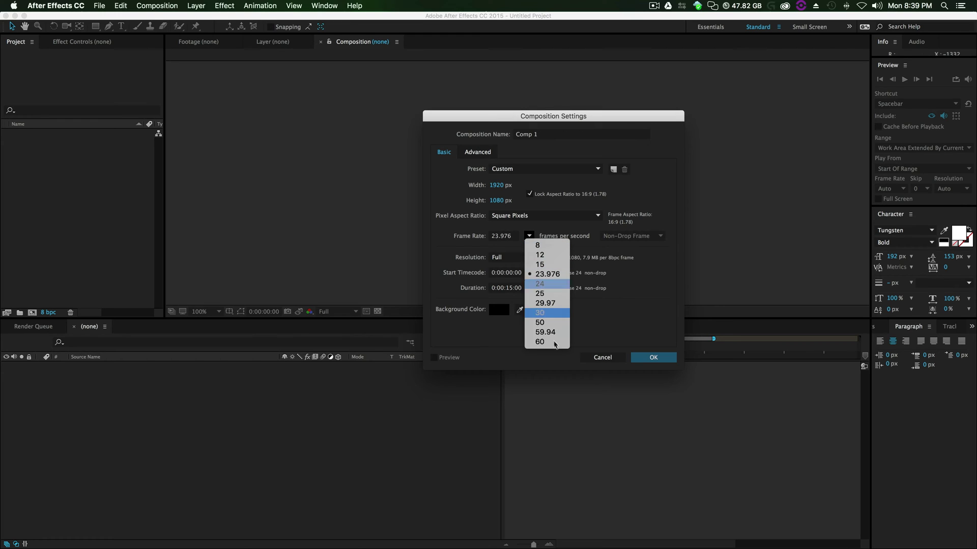
pyautogui.click(555, 342)
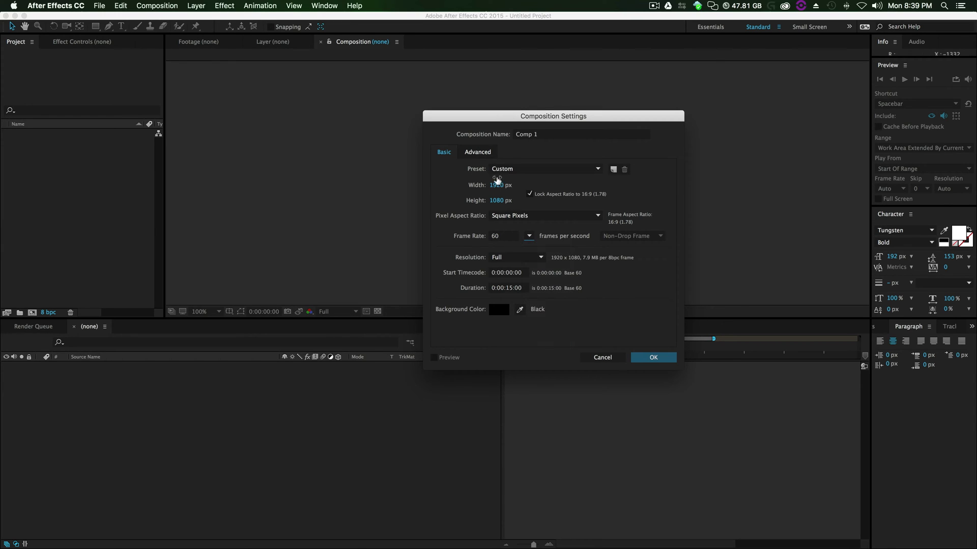
pyautogui.click(662, 356)
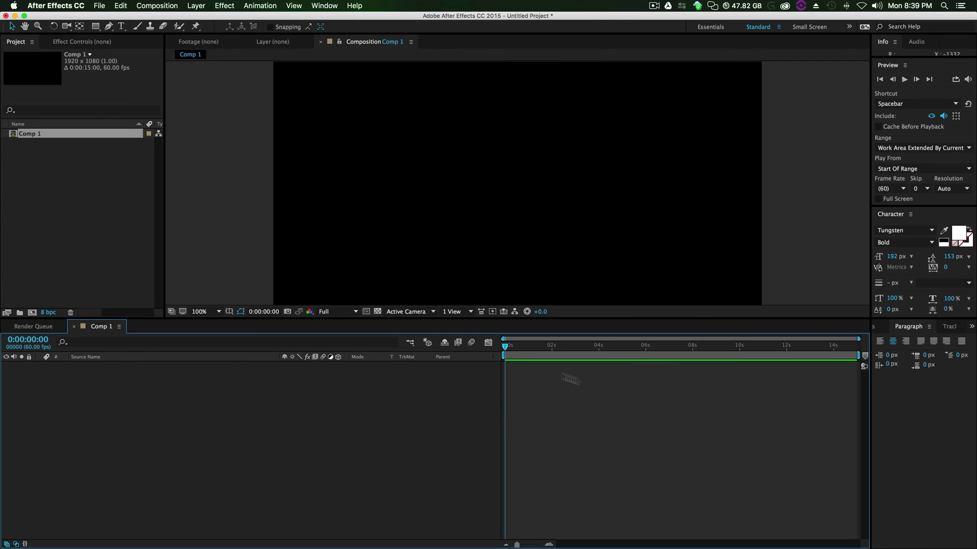
pyautogui.moveTo(360, 317); pyautogui.dragTo(363, 386)
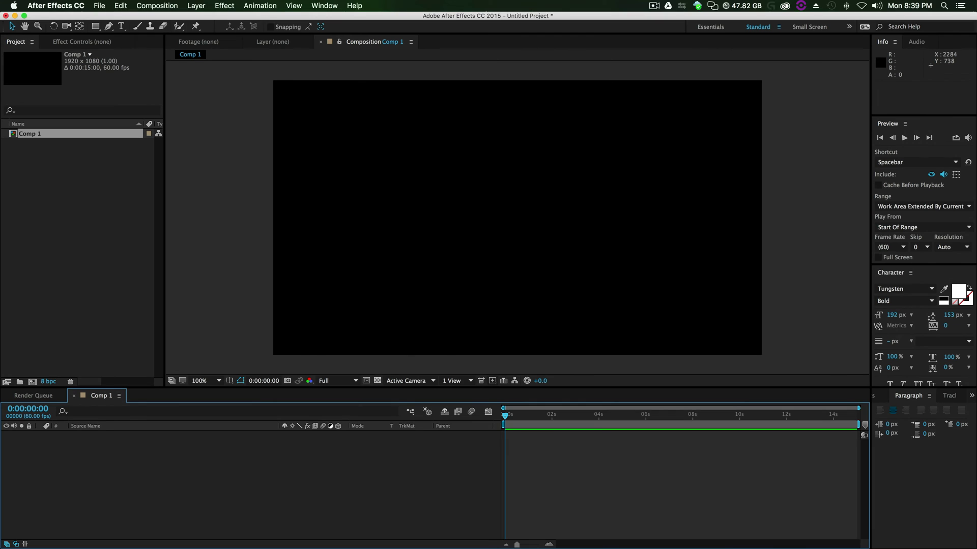
# Switch to Chrome, play the reference video up to the three-line title, then return to After Effects
pyautogui.press('super+Tab')
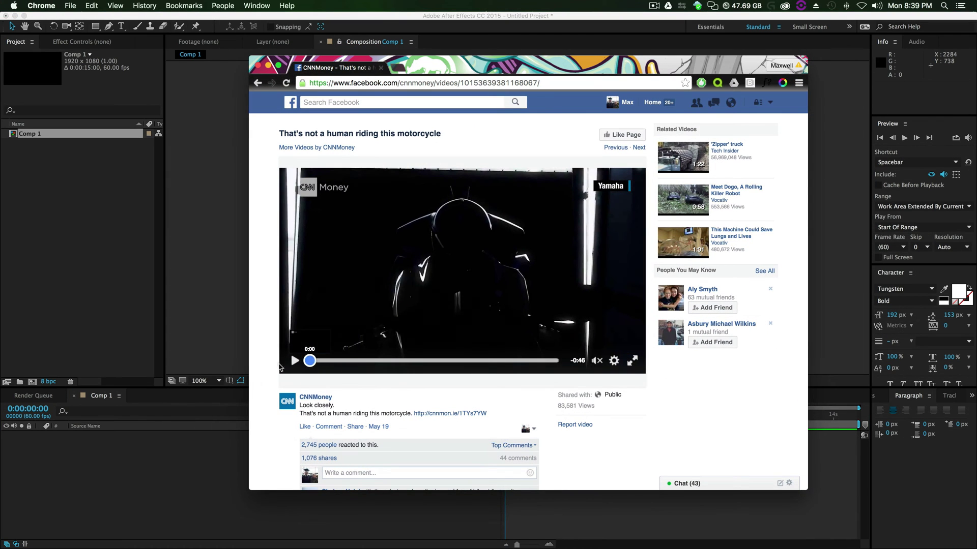
pyautogui.click(294, 361)
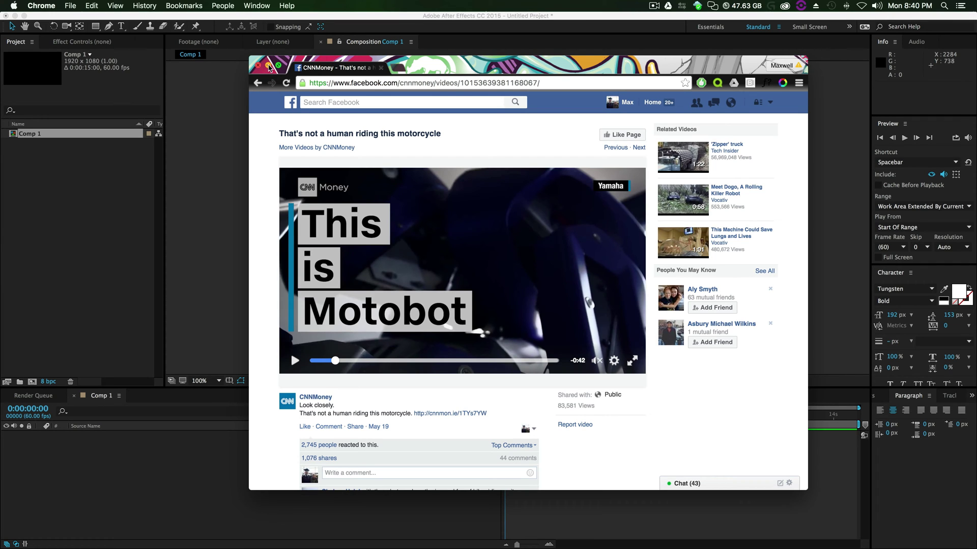
pyautogui.click(269, 66)
pyautogui.click(181, 432)
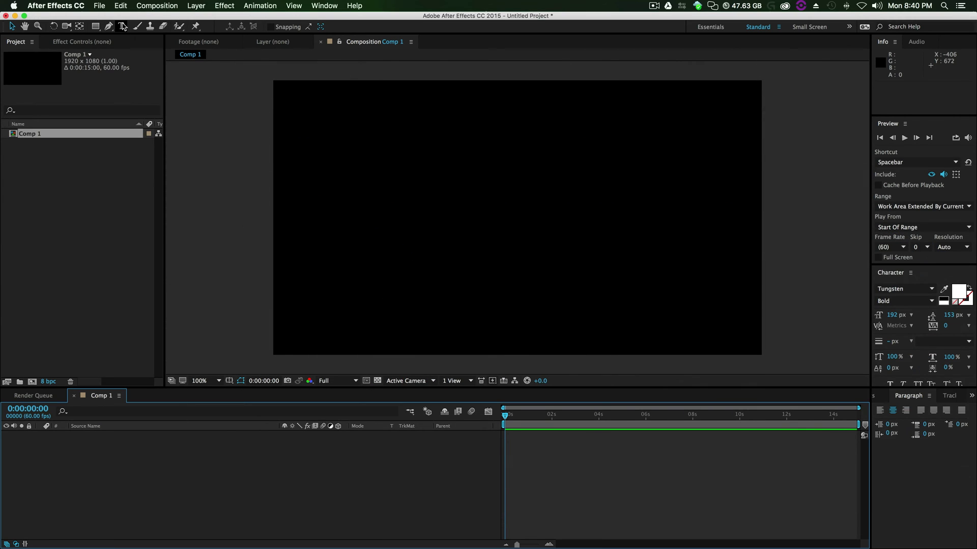
# Add a text layer reading THIS in the composition's upper left area and set it in Helvetica Bold
pyautogui.click(122, 26)
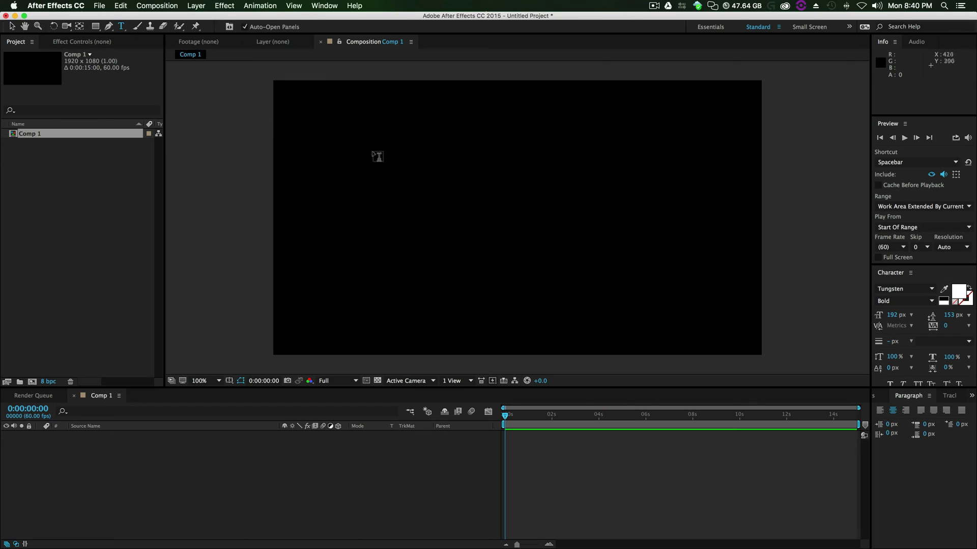
pyautogui.click(354, 158)
pyautogui.write('THIS')
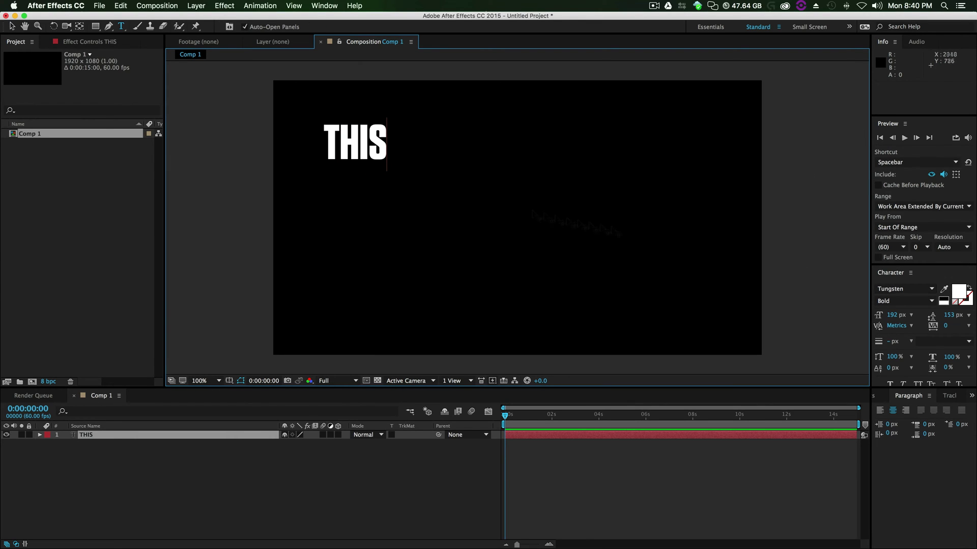
pyautogui.press('super+a')
pyautogui.click(914, 293)
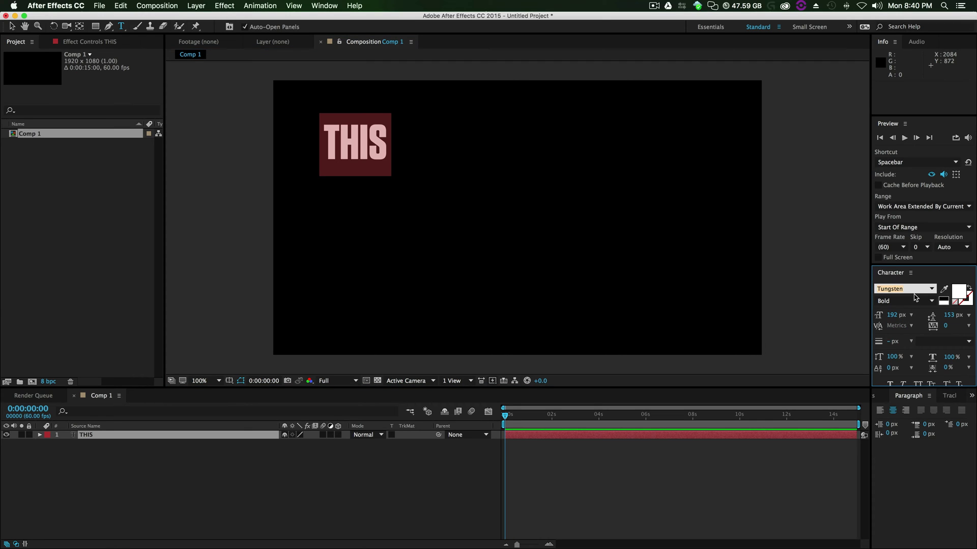
pyautogui.write('Helvetica')
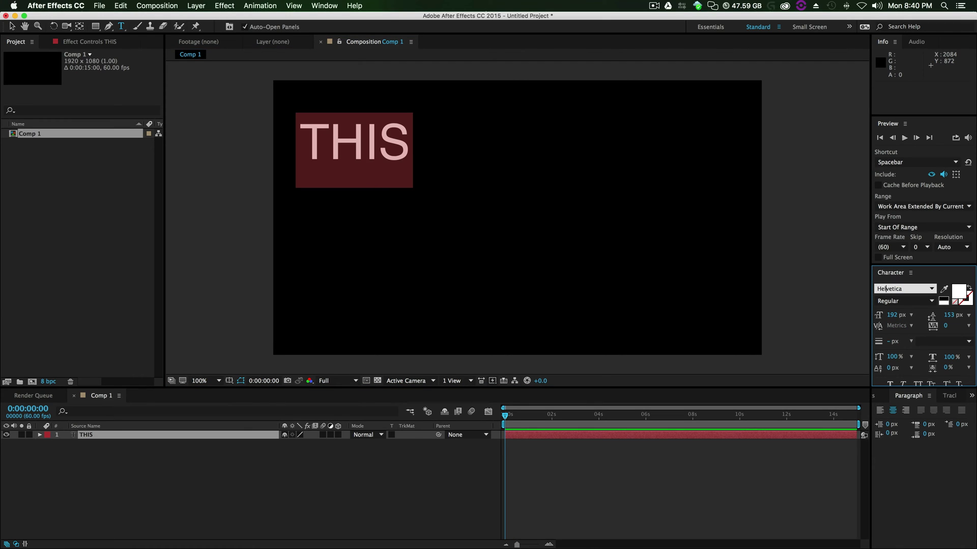
pyautogui.click(918, 300)
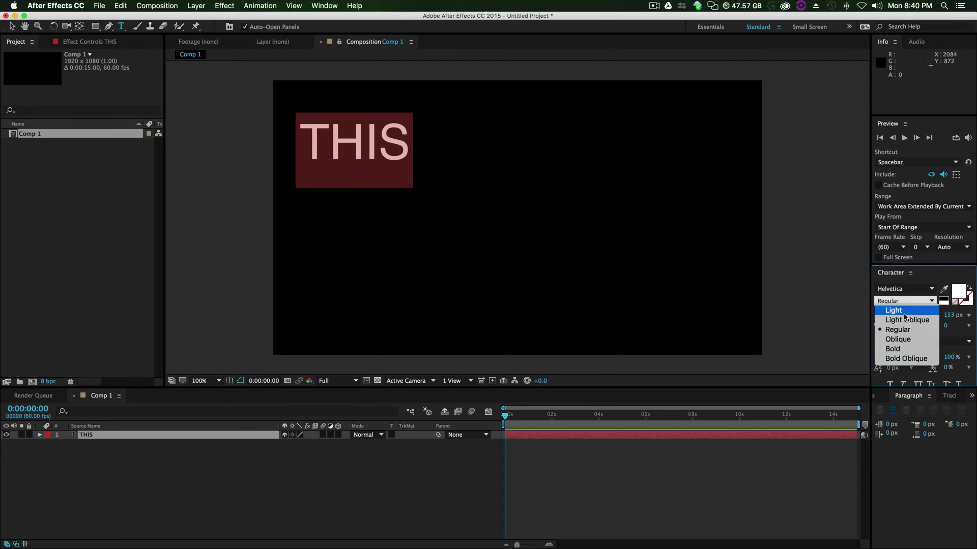
pyautogui.click(893, 349)
# Change the text to This and move it slightly right and down in the composition
pyautogui.moveTo(413, 143); pyautogui.dragTo(344, 141)
pyautogui.write('his')
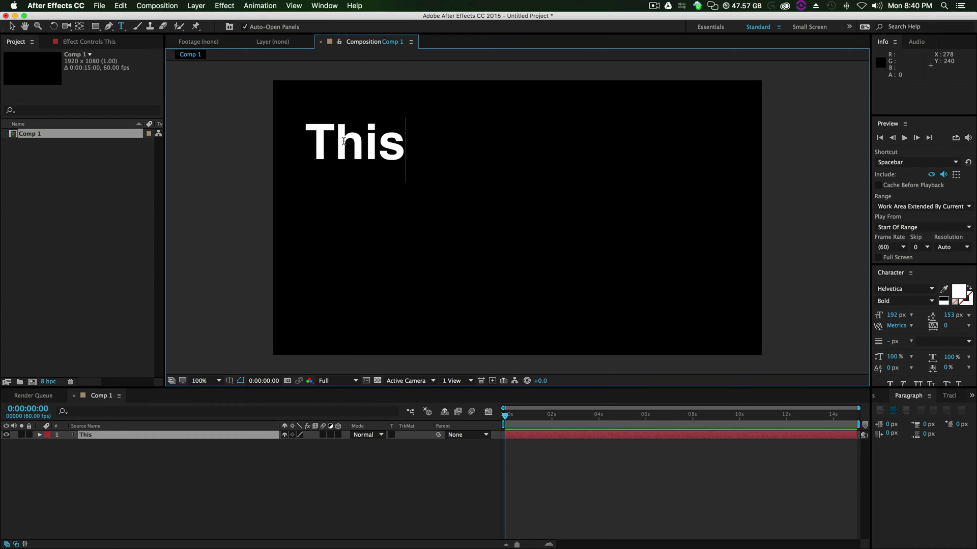
pyautogui.click(14, 25)
pyautogui.moveTo(379, 150); pyautogui.dragTo(413, 162)
# Duplicate the This text layer, place the copy 188 px straight below the original and change its text to Is
pyautogui.click(89, 437)
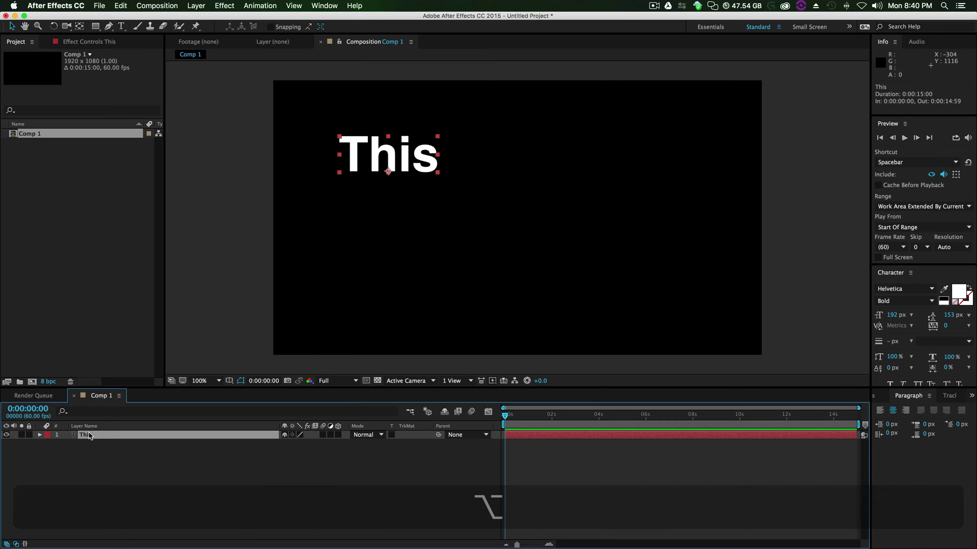
pyautogui.press('super+d')
pyautogui.moveTo(390, 156); pyautogui.dragTo(389, 203)
pyautogui.doubleClick(389, 203)
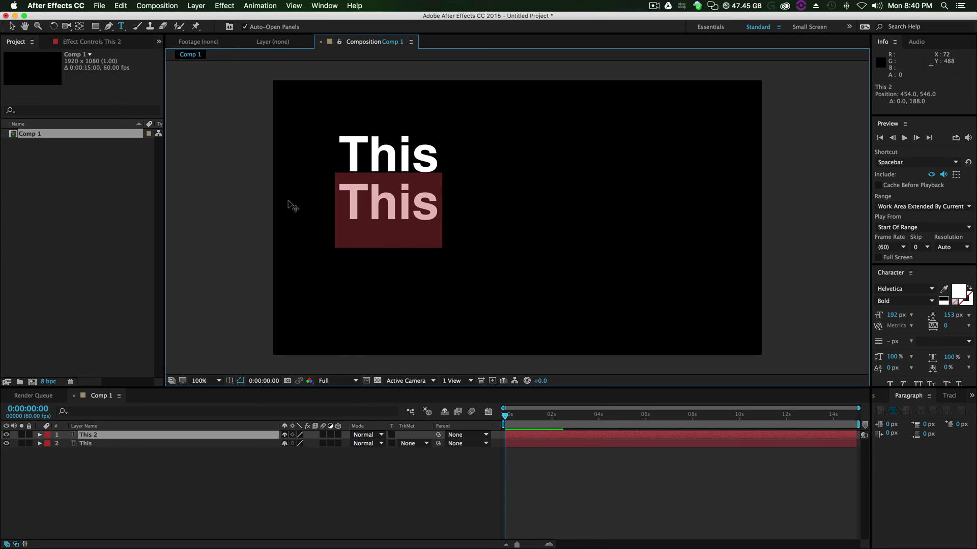
pyautogui.write('IS')
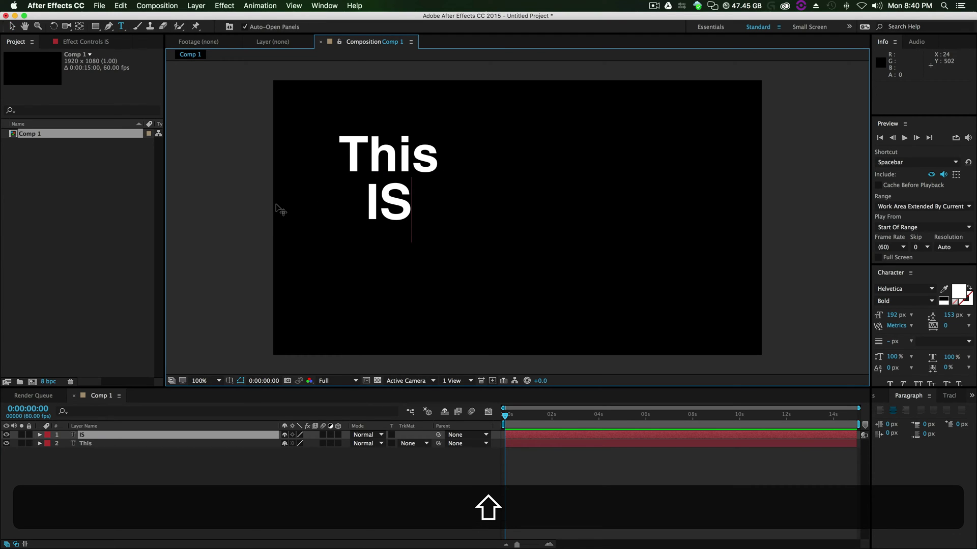
pyautogui.hotkey('shift', 'BackSpace')
pyautogui.write('s')
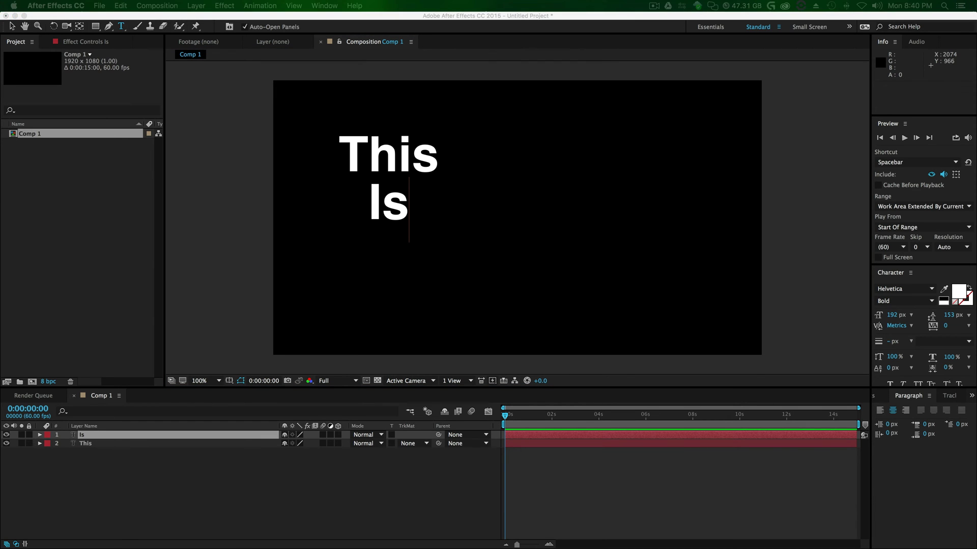
# Check the capitalization of the three-line title in the Chrome reference video and return to After Effects
pyautogui.moveTo(975, 67); pyautogui.dragTo(457, 66)
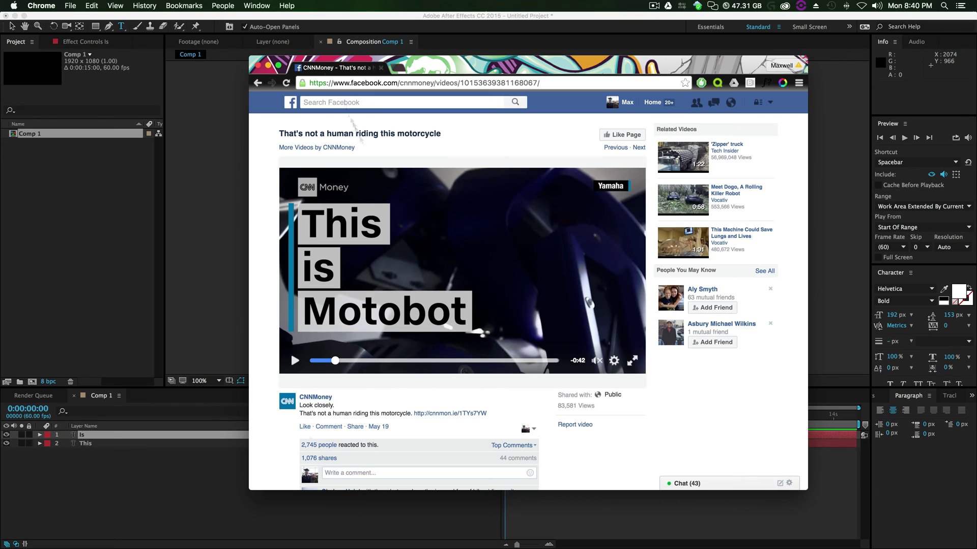
pyautogui.click(268, 66)
pyautogui.click(398, 218)
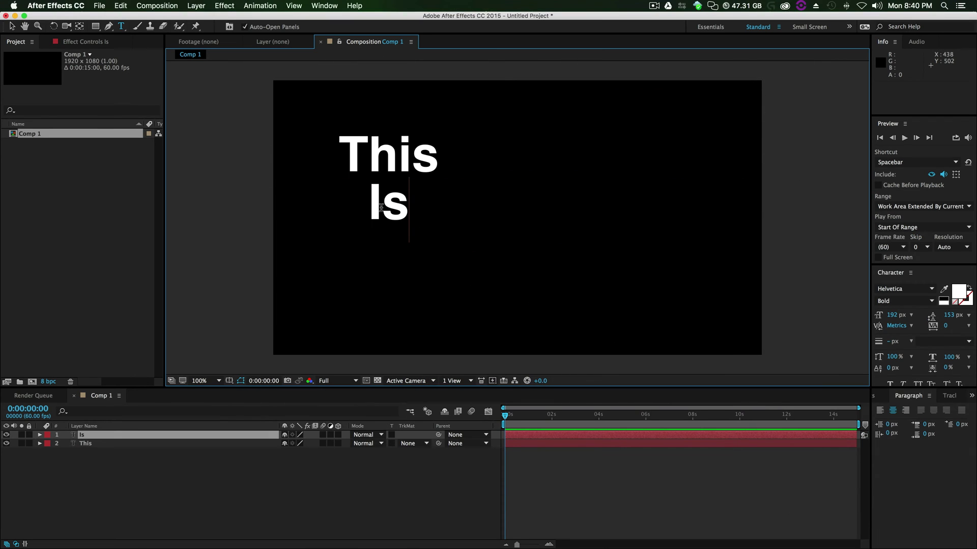
# Change the second text line to lowercase is
pyautogui.doubleClick(372, 207)
pyautogui.click(375, 207)
pyautogui.moveTo(382, 208); pyautogui.dragTo(370, 207)
pyautogui.write('i')
pyautogui.click(407, 203)
pyautogui.click(103, 478)
# Duplicate the is text layer, place the copy below it as a third line and change its text to Motobot
pyautogui.click(92, 436)
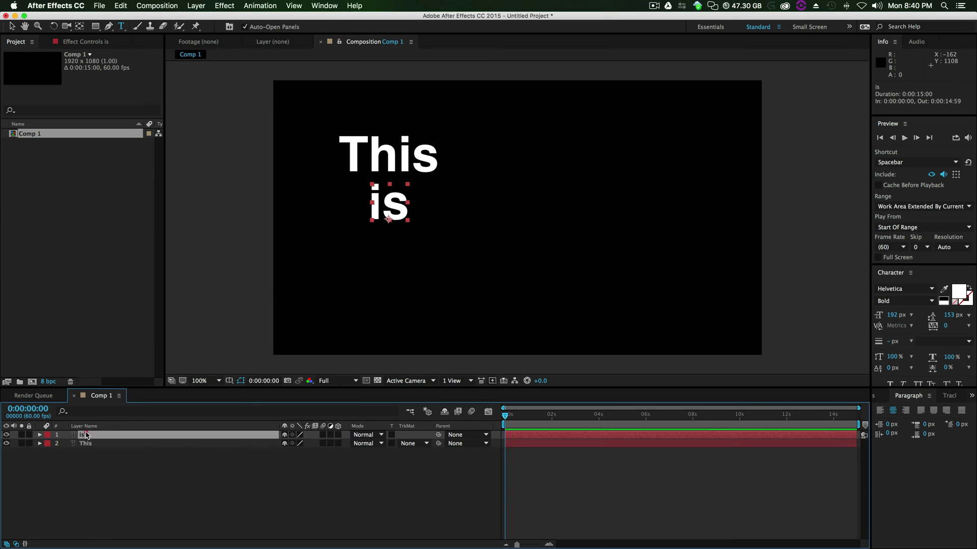
pyautogui.press('super+d')
pyautogui.press('super+v')
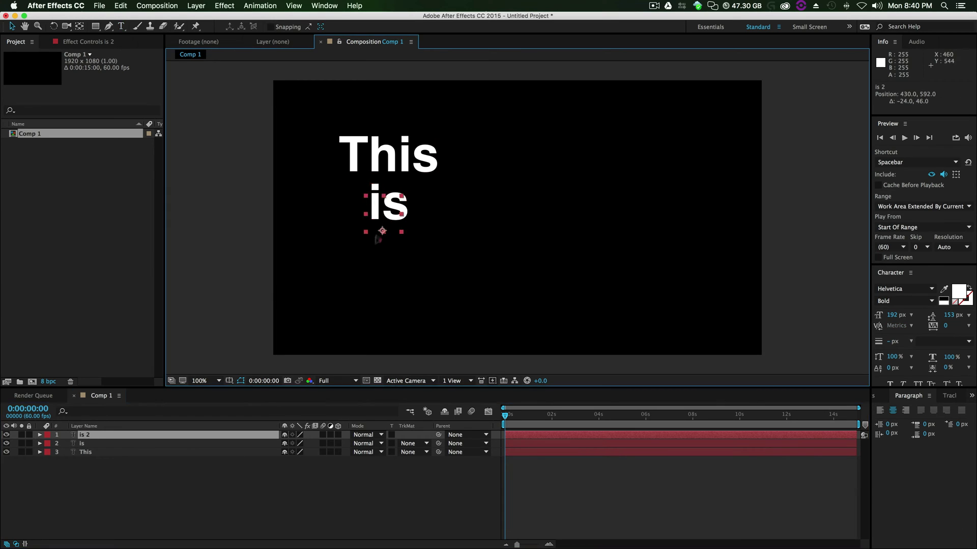
pyautogui.moveTo(387, 216); pyautogui.dragTo(363, 262)
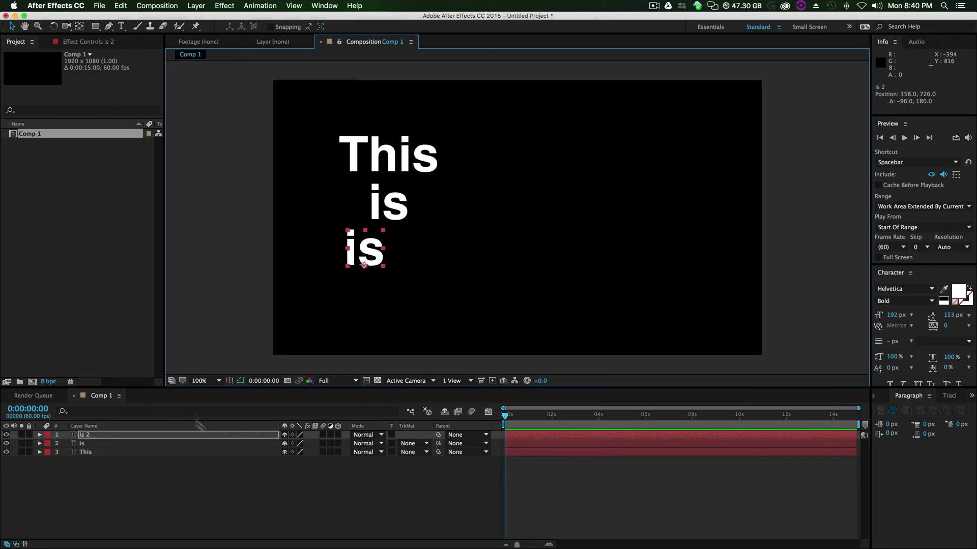
pyautogui.click(122, 27)
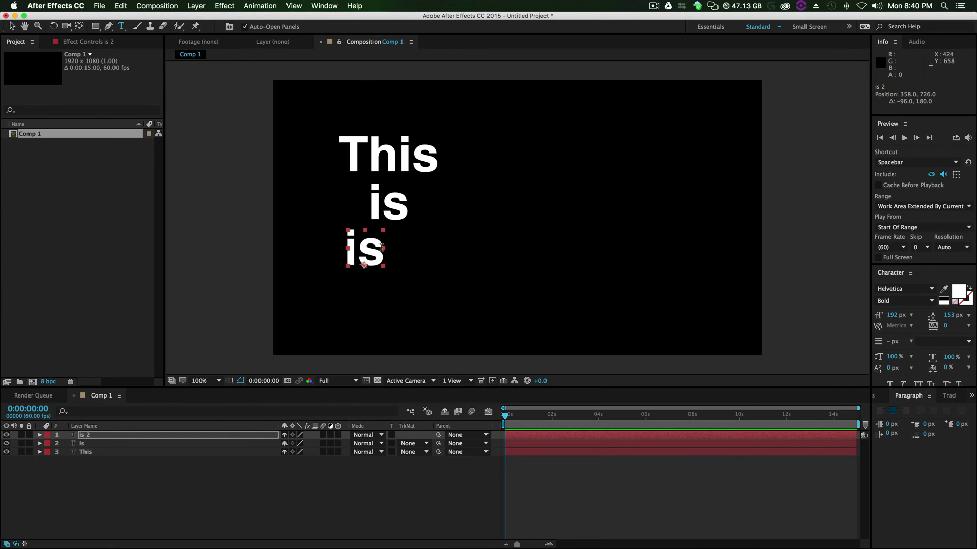
pyautogui.moveTo(385, 250); pyautogui.dragTo(315, 244)
pyautogui.write('Motobot')
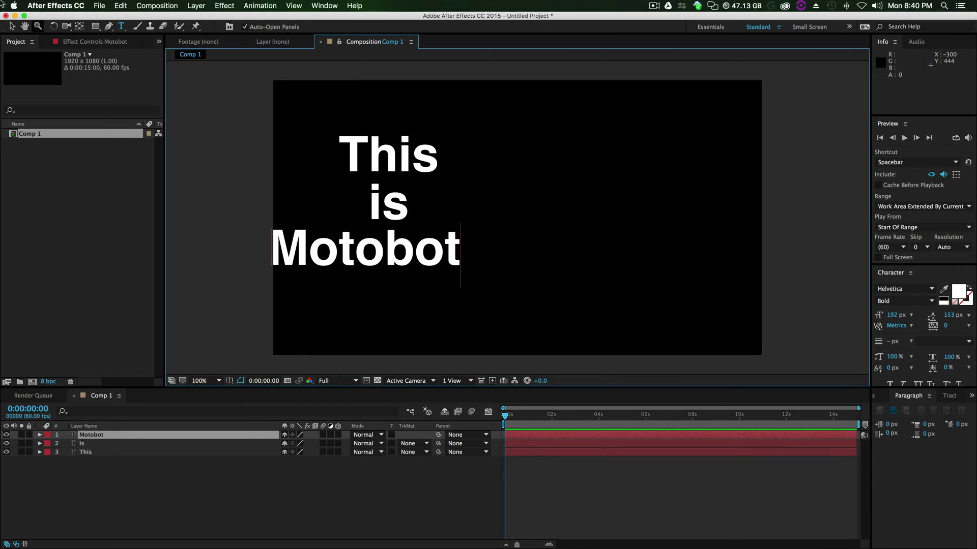
# Reposition the three words into a roughly stacked title in the composition's left half, fully inside the frame
pyautogui.click(12, 26)
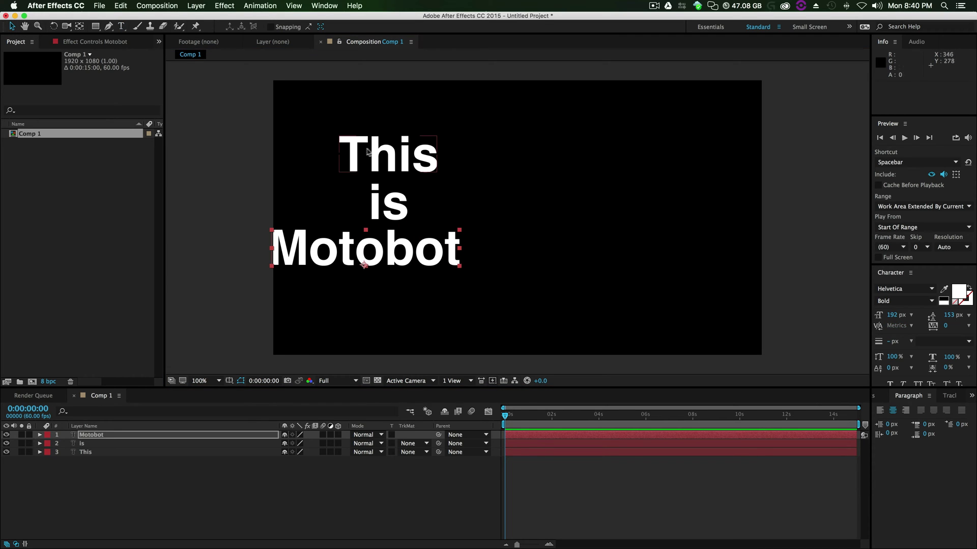
pyautogui.moveTo(428, 143); pyautogui.dragTo(450, 134)
pyautogui.moveTo(389, 218); pyautogui.dragTo(431, 208)
pyautogui.moveTo(346, 250); pyautogui.dragTo(412, 249)
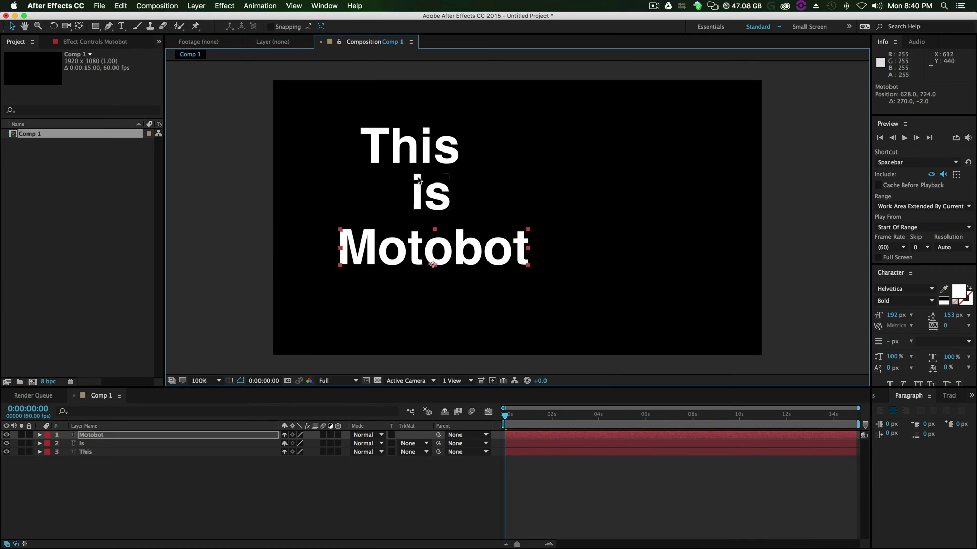
pyautogui.moveTo(411, 188); pyautogui.dragTo(379, 180)
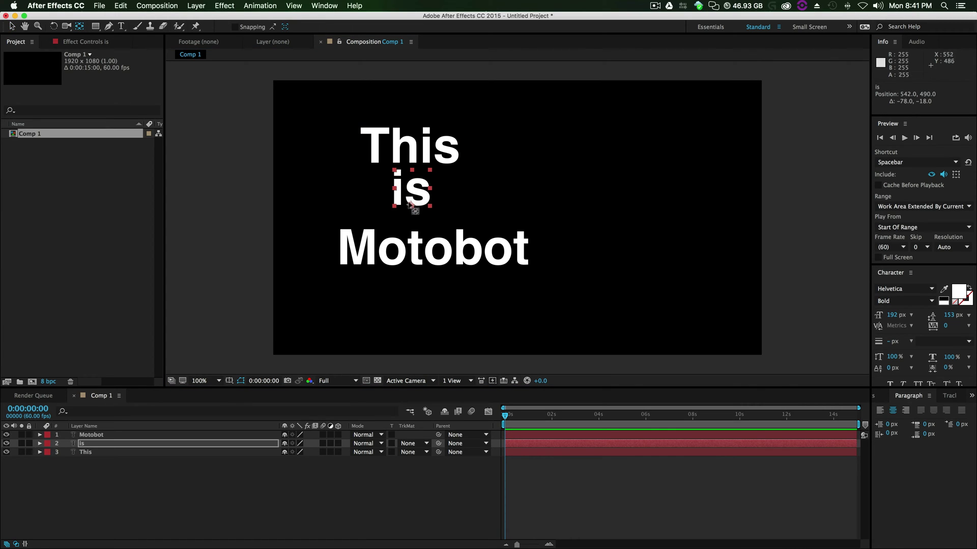
# Move the anchor point of each of the three text layers to the middle of its left edge
pyautogui.moveTo(411, 205); pyautogui.dragTo(360, 150)
pyautogui.click(411, 147)
pyautogui.click(418, 258)
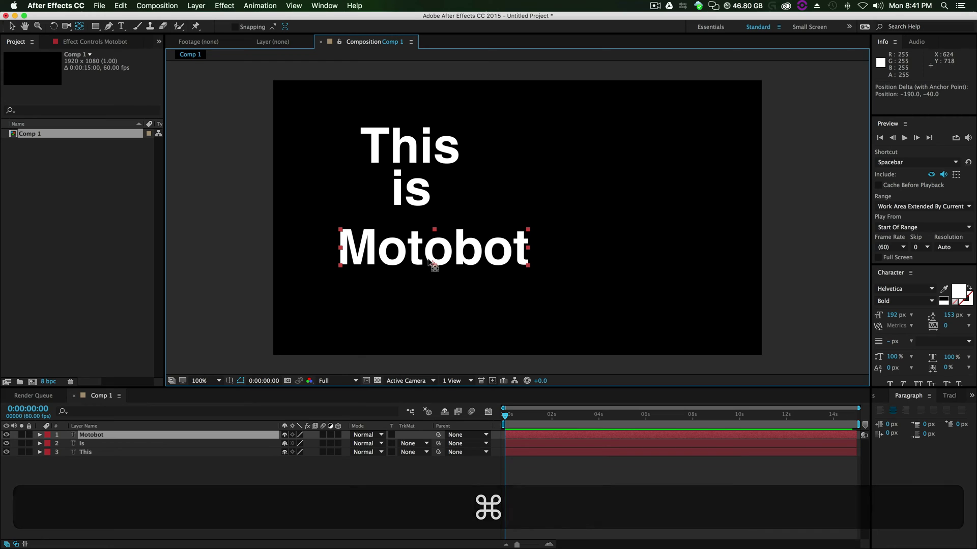
pyautogui.moveTo(419, 258); pyautogui.dragTo(339, 247)
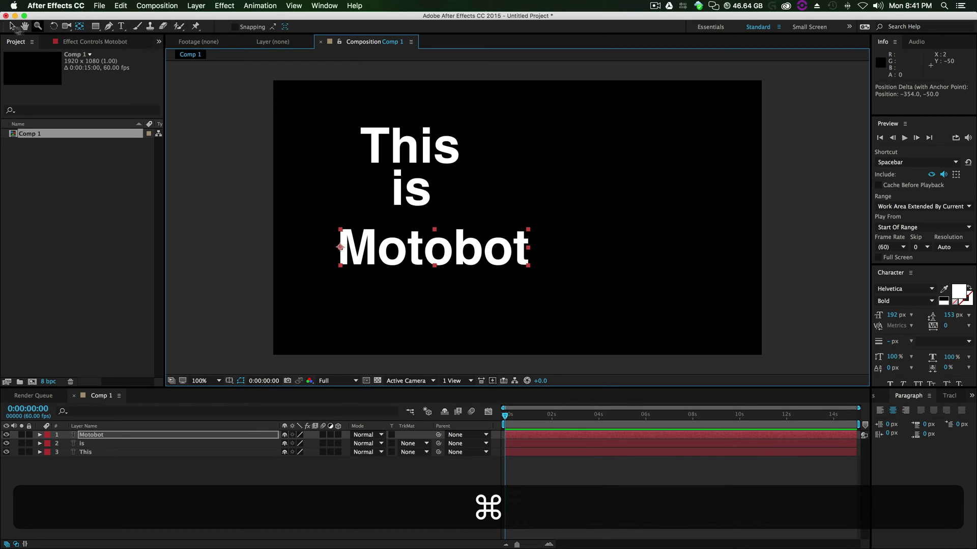
# Undo the last text alignment change and align the three text layers to each other along their left edges
pyautogui.press('super+z')
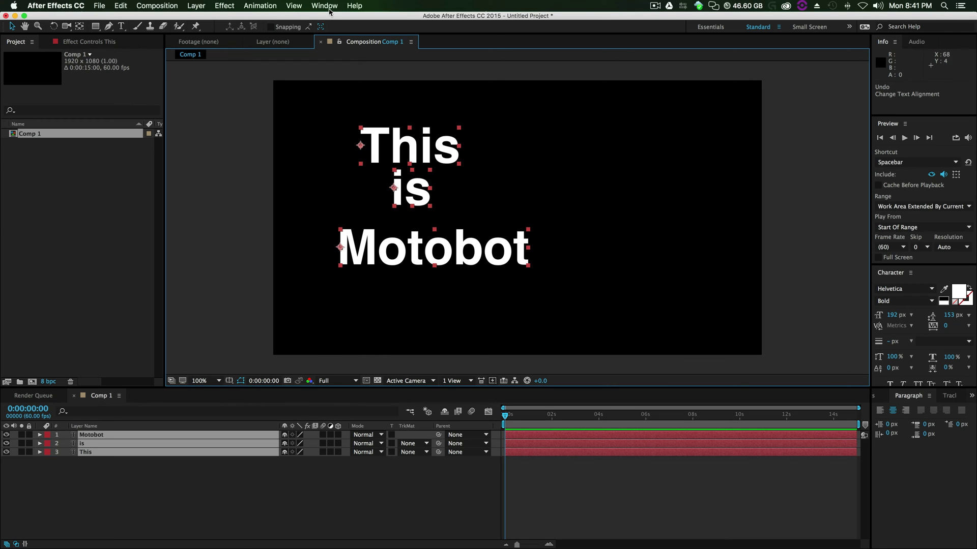
pyautogui.click(324, 5)
pyautogui.click(334, 58)
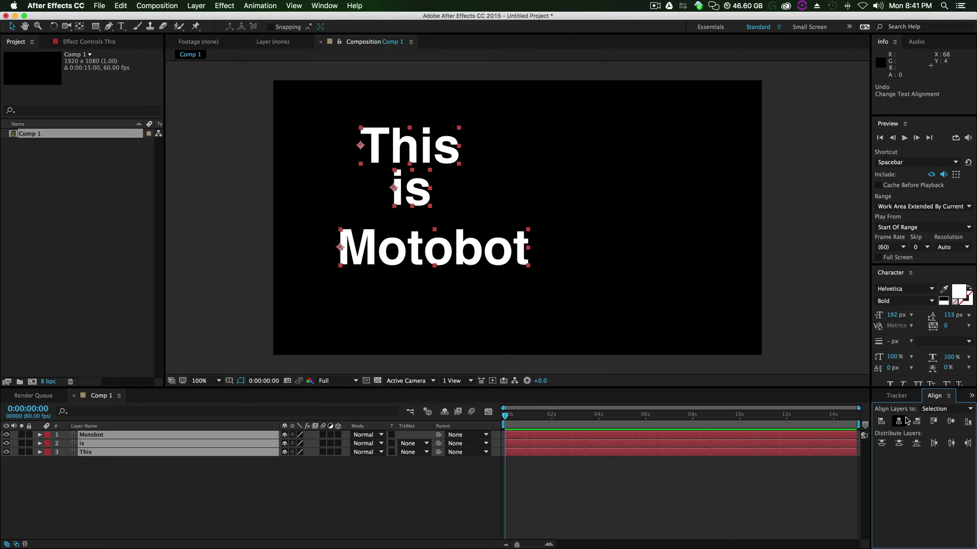
pyautogui.click(881, 422)
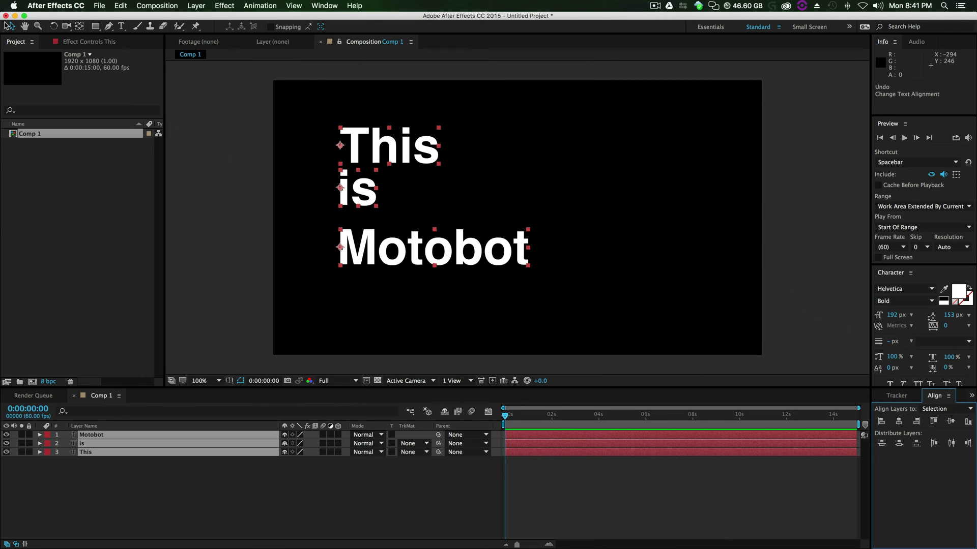
# Move the Motobot line straight up so it sits just below the word is
pyautogui.click(402, 337)
pyautogui.moveTo(389, 255); pyautogui.dragTo(389, 237)
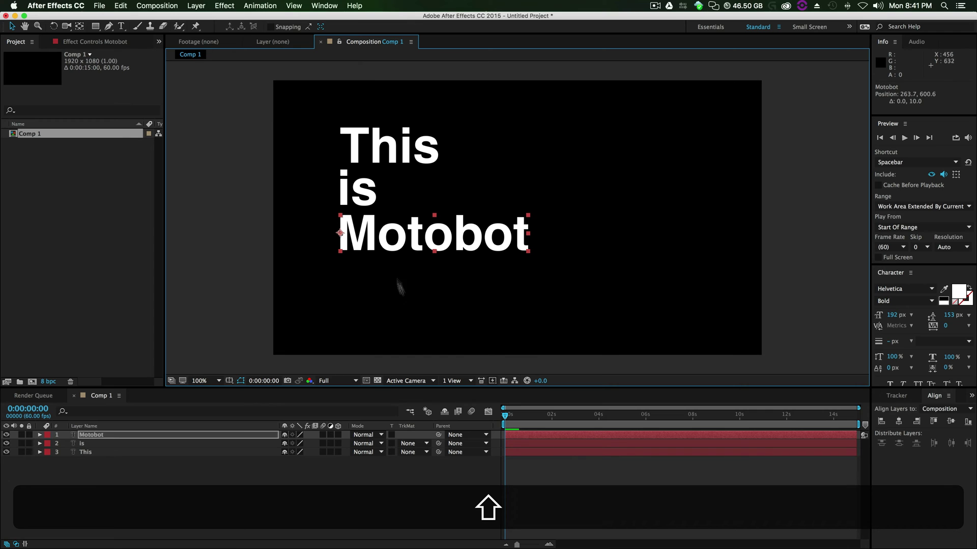
pyautogui.click(401, 287)
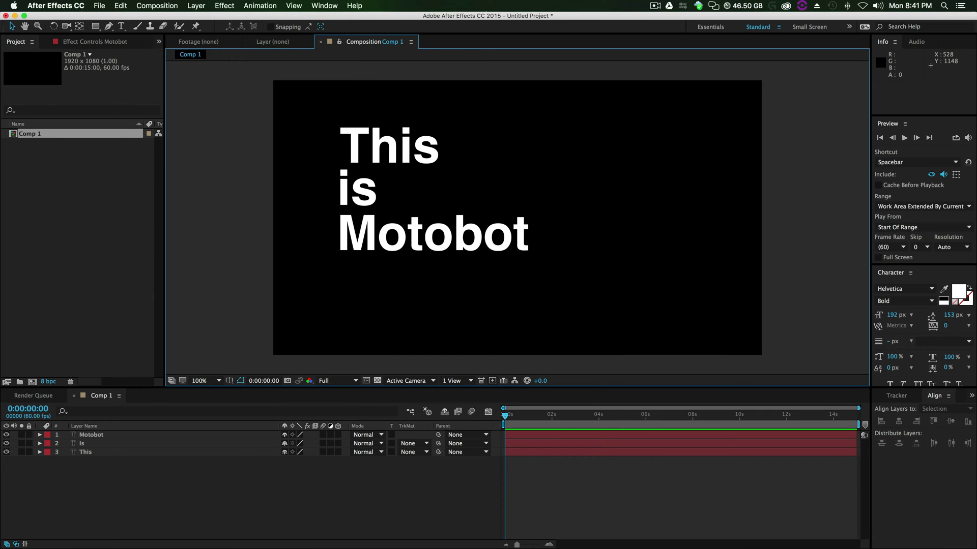
# Check the line spacing in the reference video in Chrome and even out the gaps by shifting Motobot slightly down and This slightly up
pyautogui.press('super+Tab')
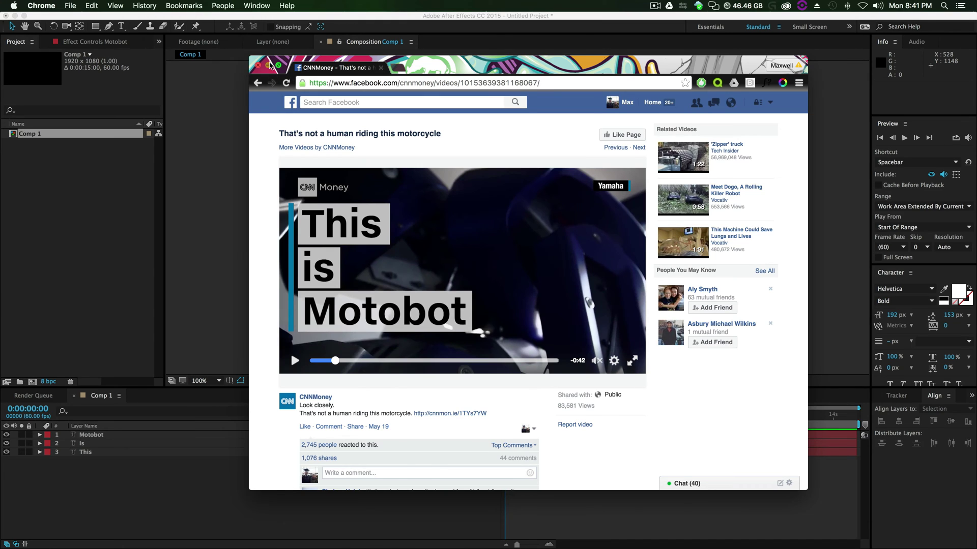
pyautogui.click(268, 65)
pyautogui.click(391, 276)
pyautogui.moveTo(411, 230); pyautogui.dragTo(411, 234)
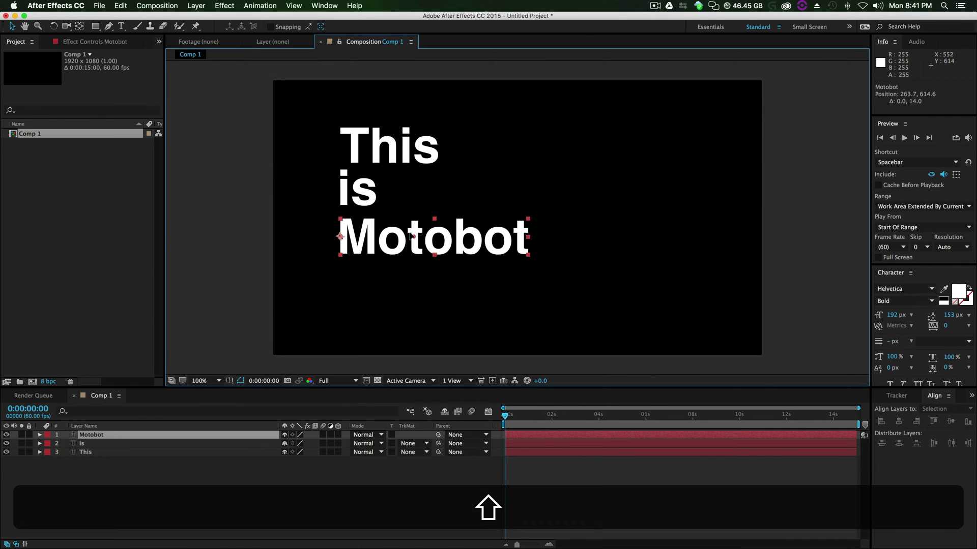
pyautogui.click(393, 139)
pyautogui.click(430, 189)
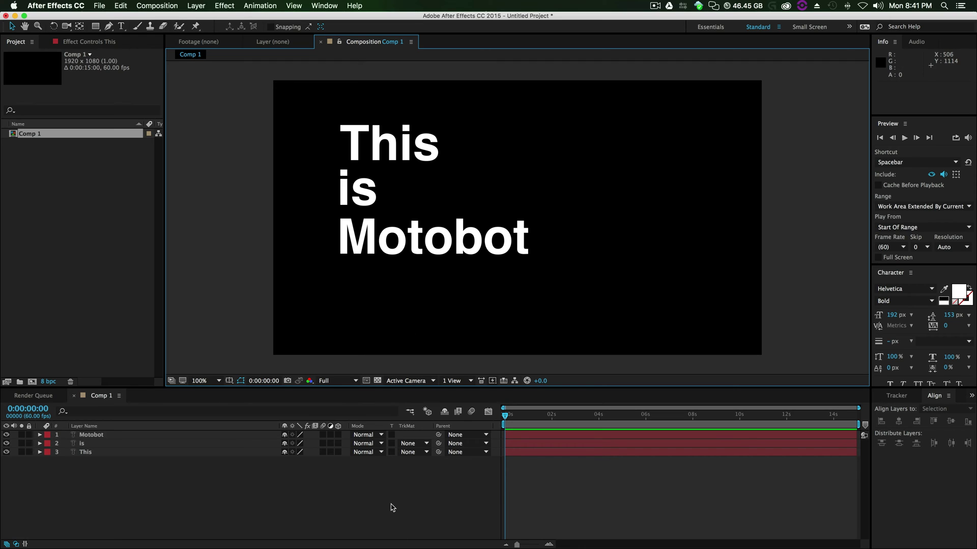
# Set up the Rectangle tool with a solid red fill and no stroke
pyautogui.click(95, 26)
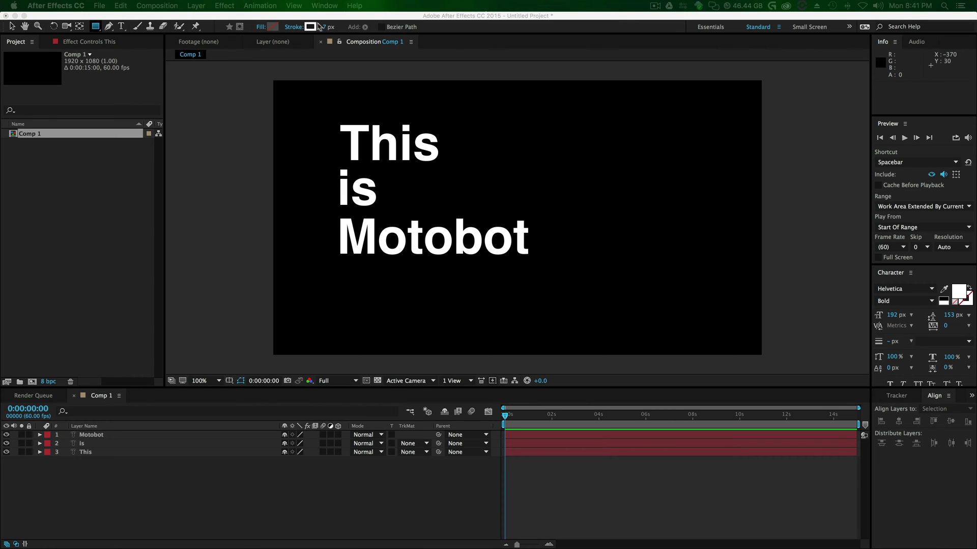
pyautogui.moveTo(471, 165); pyautogui.dragTo(480, 101)
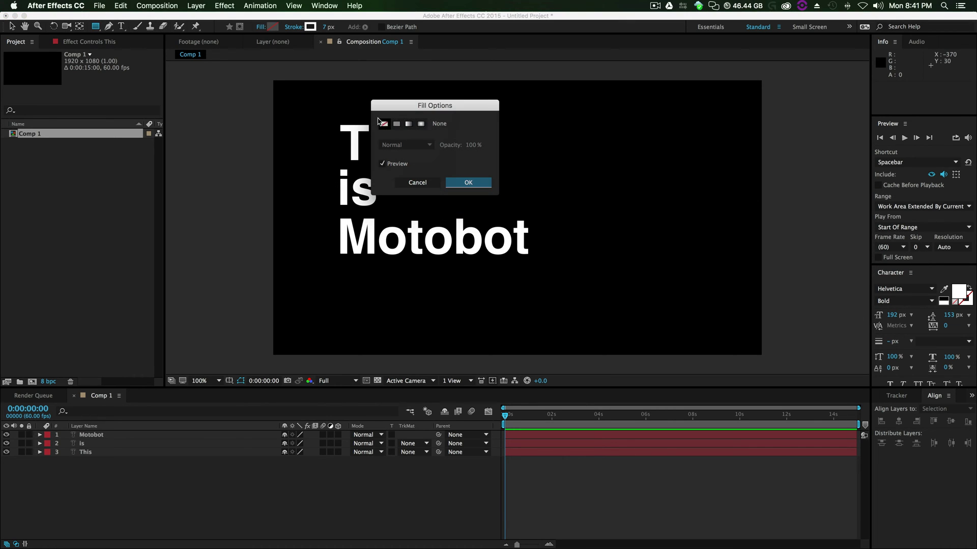
pyautogui.click(397, 125)
pyautogui.click(466, 182)
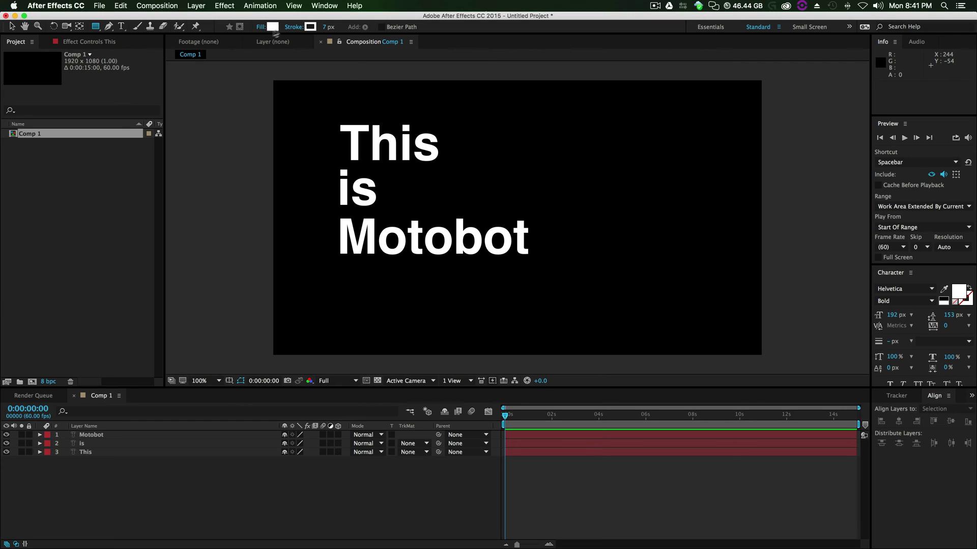
pyautogui.click(273, 26)
pyautogui.click(422, 208)
pyautogui.click(292, 28)
pyautogui.click(385, 125)
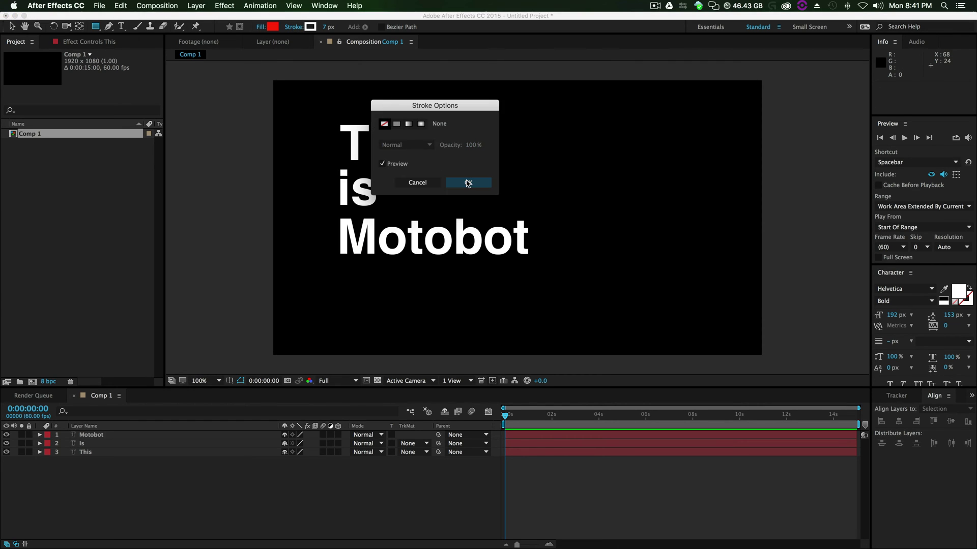
pyautogui.click(468, 182)
# Draw a red rectangle covering the word This and move its anchor point near the middle of its left edge
pyautogui.moveTo(334, 118); pyautogui.dragTo(450, 164)
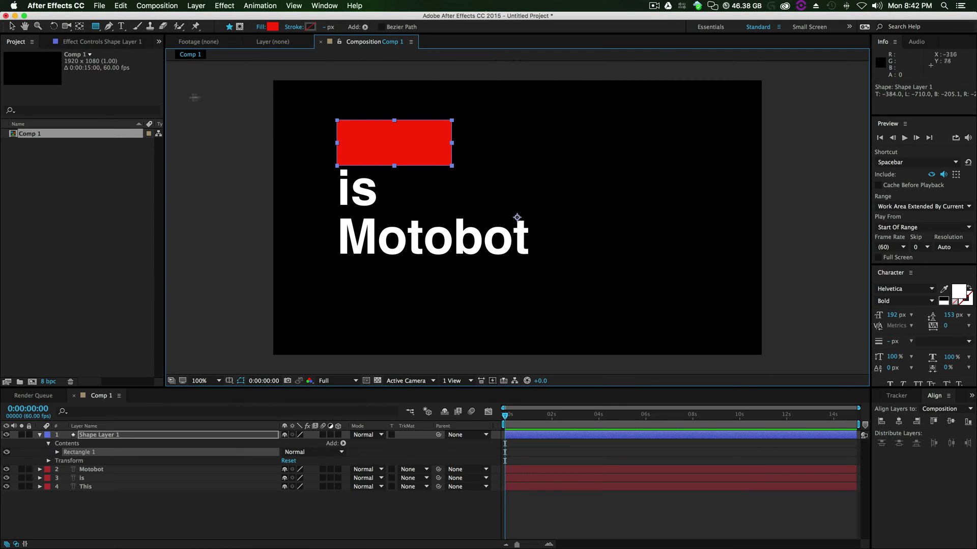
pyautogui.click(79, 26)
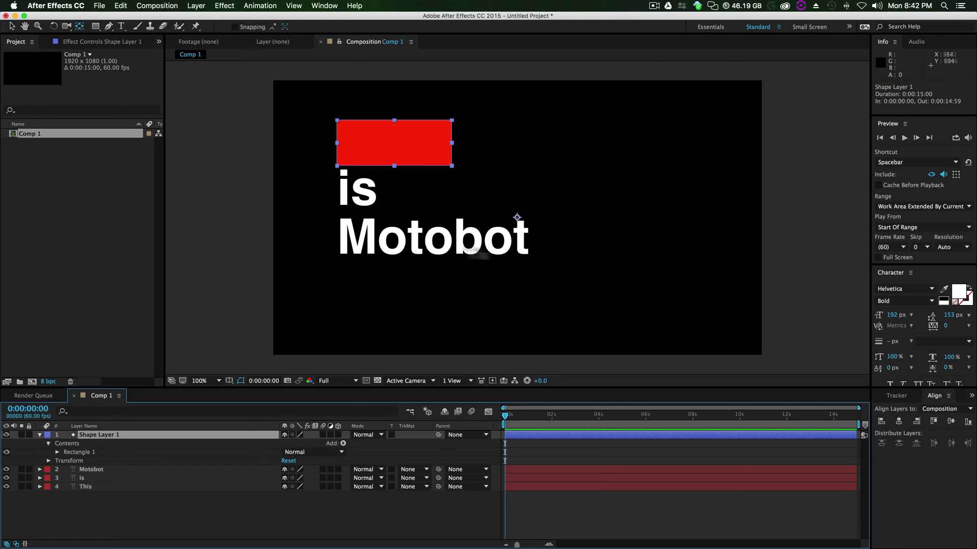
pyautogui.moveTo(517, 217)
pyautogui.mouseDown()
pyautogui.moveTo(475, 187)
pyautogui.moveTo(339, 142)
pyautogui.mouseUp()
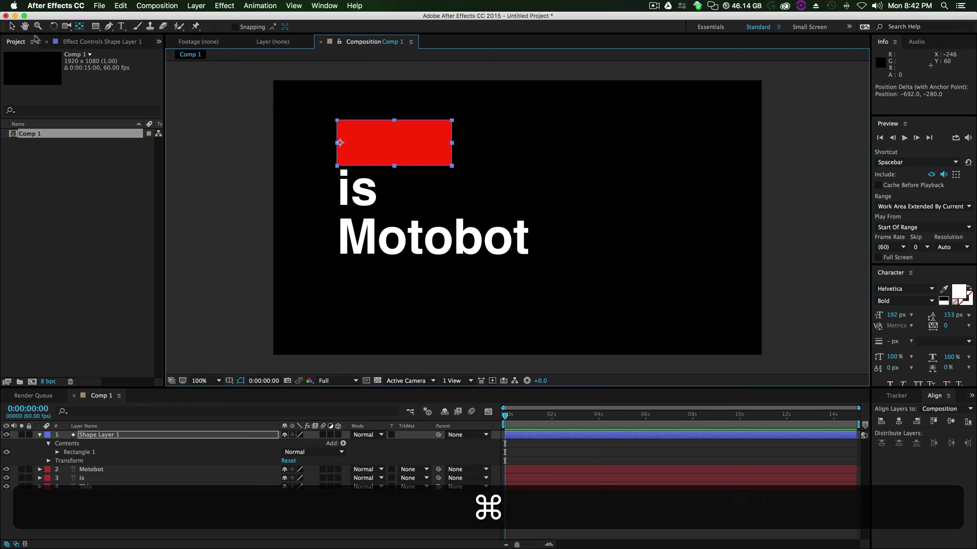
pyautogui.press('v')
# Duplicate the red rectangle twice, placing one copy straight below over is and the other over Motobot
pyautogui.press('super+d')
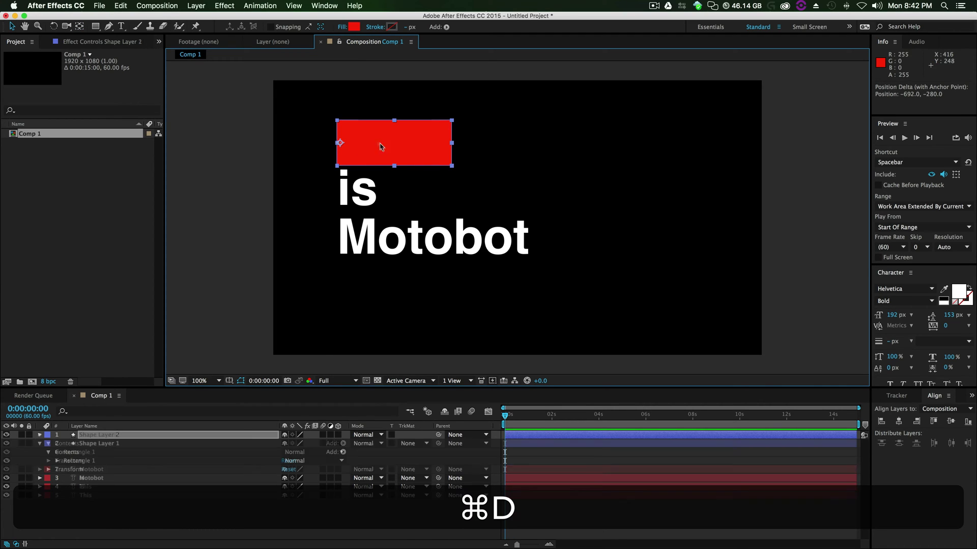
pyautogui.moveTo(399, 147); pyautogui.dragTo(398, 187)
pyautogui.press('shift+super+f')
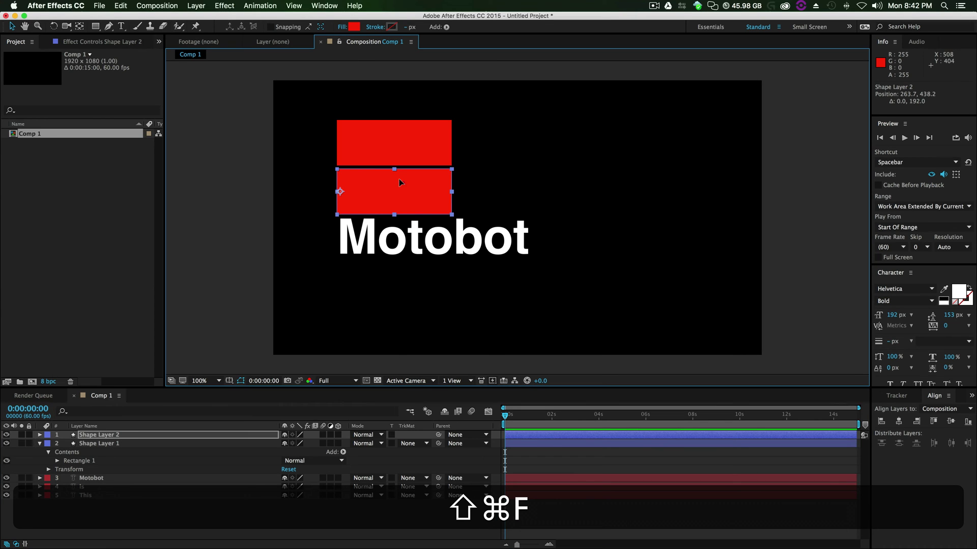
pyautogui.press('shift+super+z')
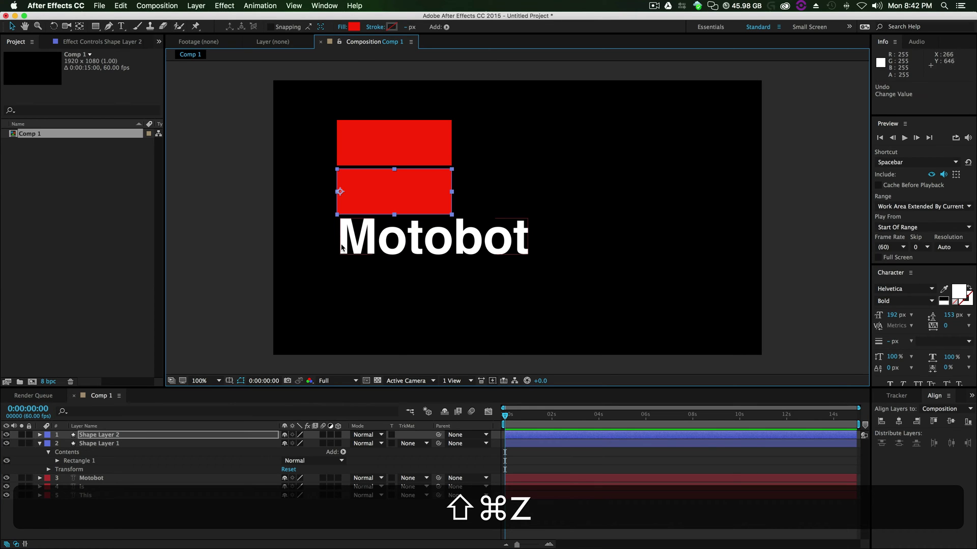
pyautogui.press('super+d')
pyautogui.moveTo(392, 181); pyautogui.dragTo(392, 227)
pyautogui.press('Return')
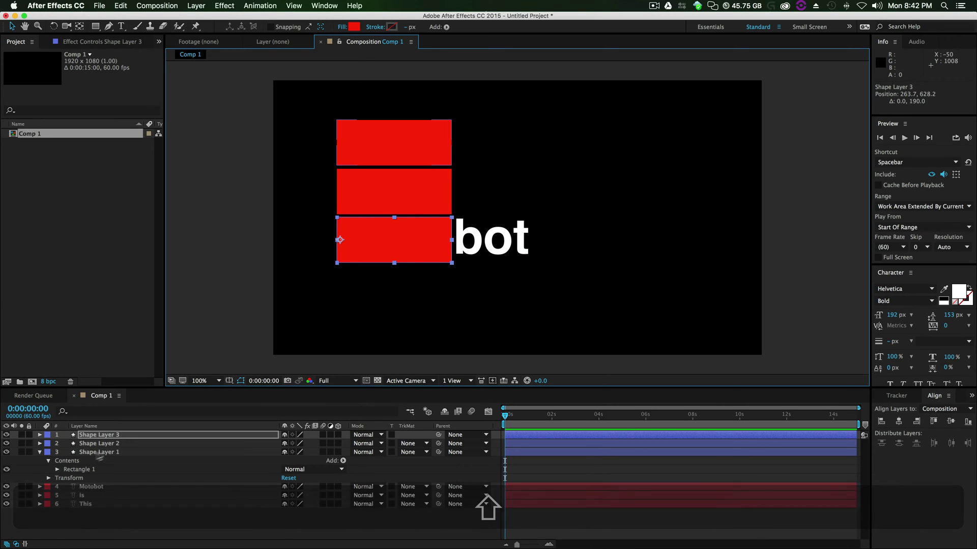
# Reveal the Scale property of all three rectangle shape layers
pyautogui.keyDown('shift'); pyautogui.click(105, 451); pyautogui.keyUp('shift')
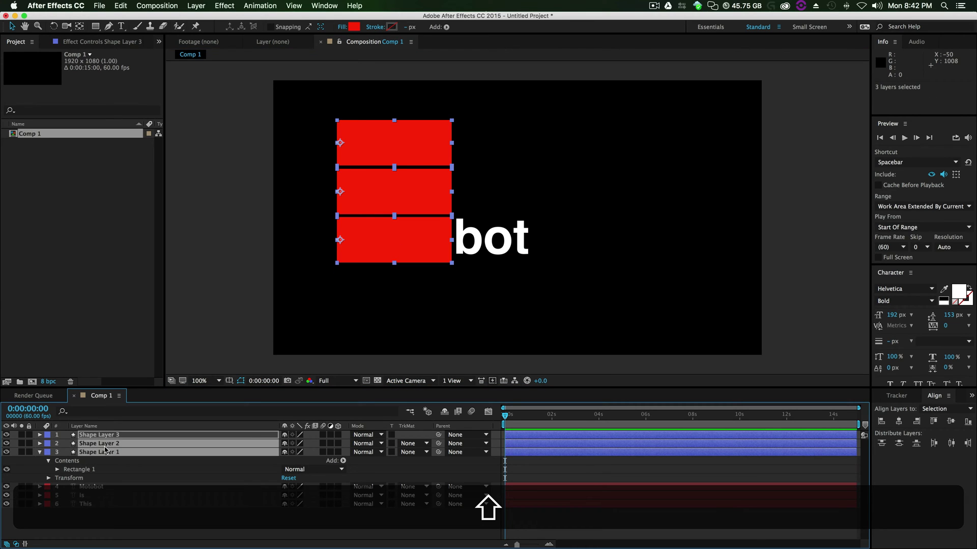
pyautogui.press('s')
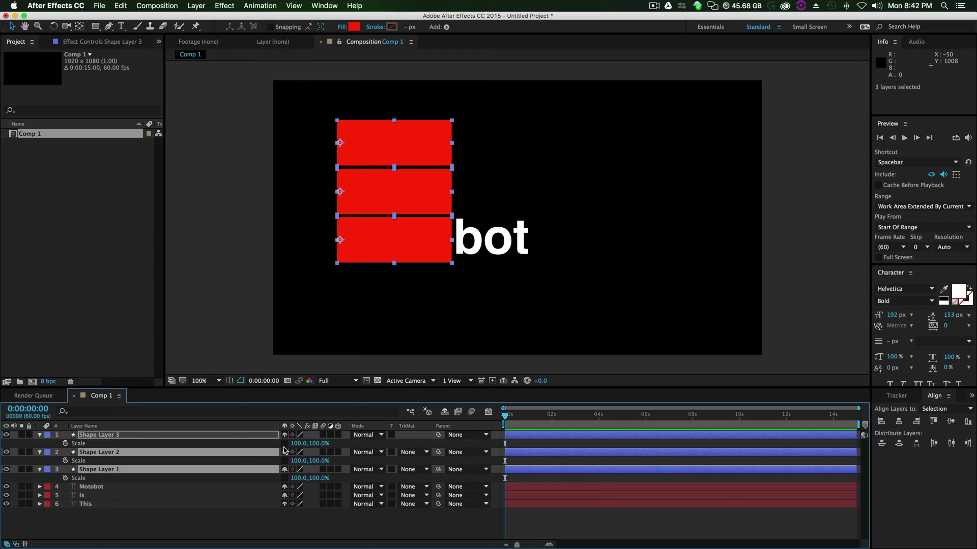
pyautogui.click(164, 534)
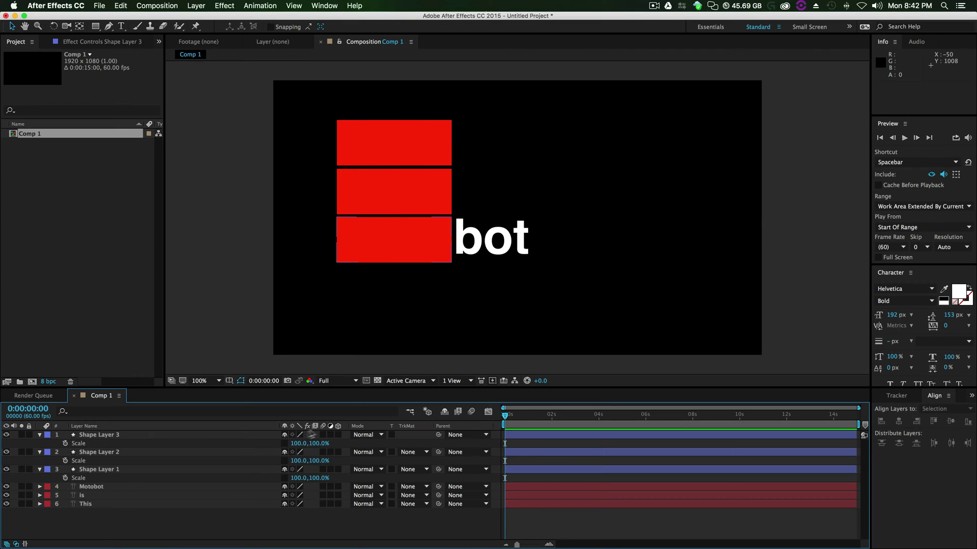
# Try to resize the bottom rectangle through its Scale values, with and without constrained proportions
pyautogui.moveTo(293, 441)
pyautogui.mouseDown()
pyautogui.moveTo(285, 444)
pyautogui.moveTo(299, 444)
pyautogui.mouseUp()
pyautogui.press('super+z')
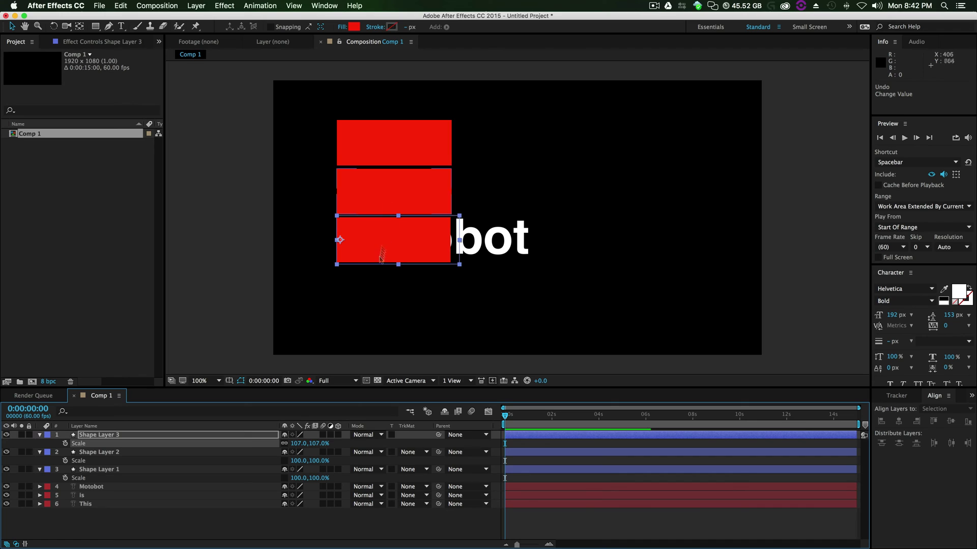
pyautogui.press('super+z')
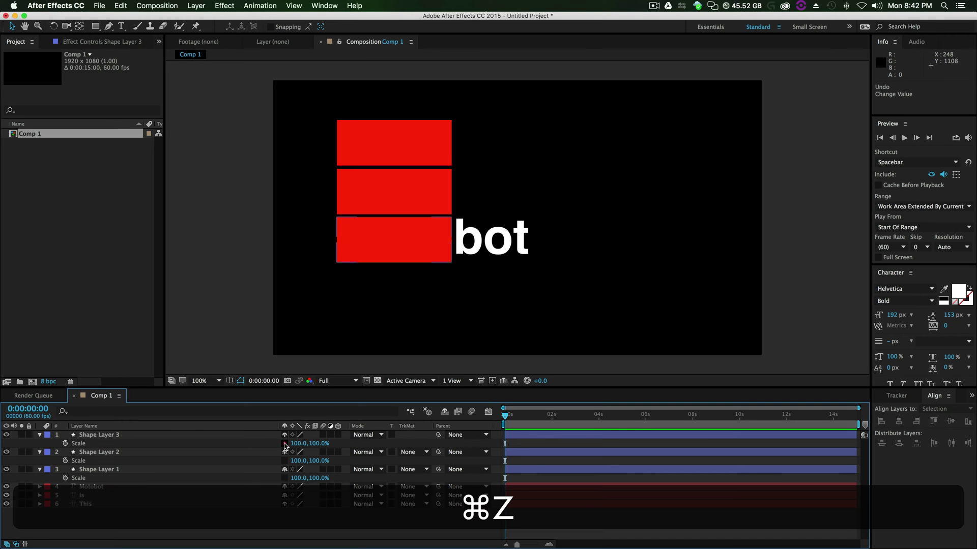
pyautogui.click(285, 444)
pyautogui.moveTo(311, 444); pyautogui.dragTo(307, 443)
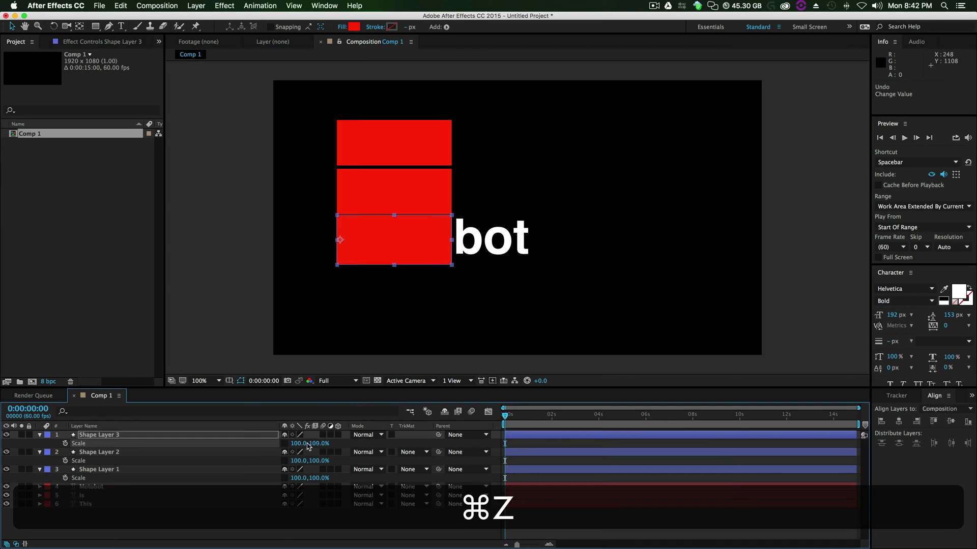
pyautogui.press('super+z')
pyautogui.press('super+z')
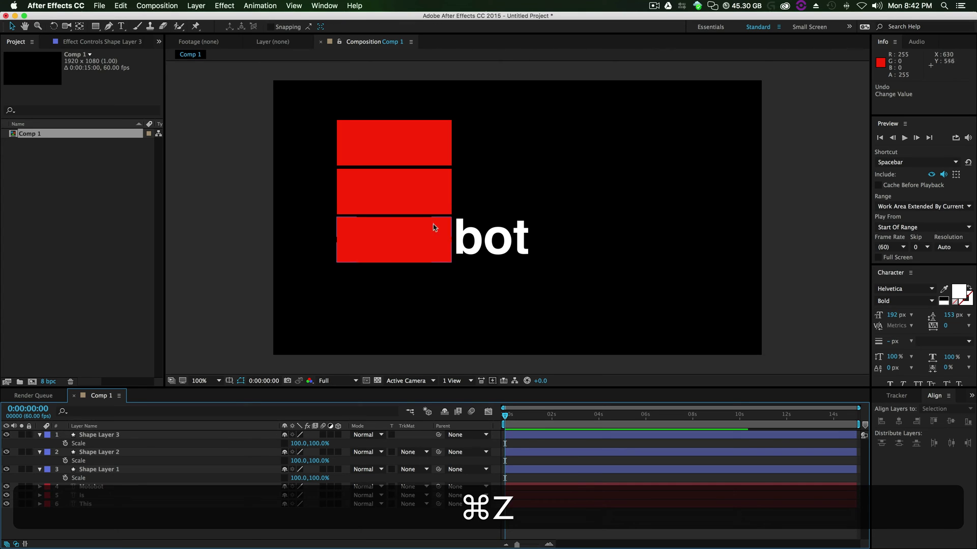
# Move the three shape layers below the text layers in the layer stack
pyautogui.click(435, 227)
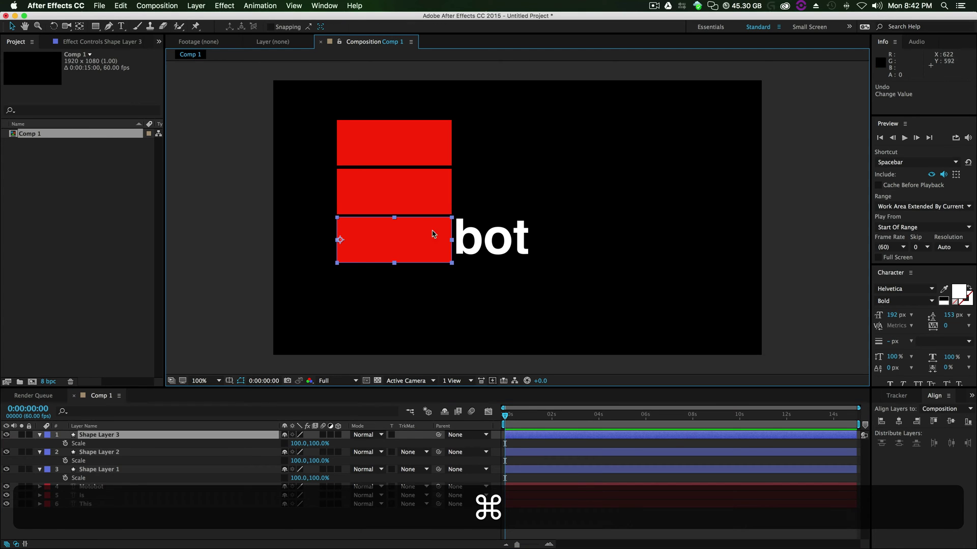
pyautogui.keyDown('shift'); pyautogui.click(111, 469); pyautogui.keyUp('shift')
pyautogui.moveTo(111, 471); pyautogui.dragTo(115, 529)
pyautogui.click(166, 507)
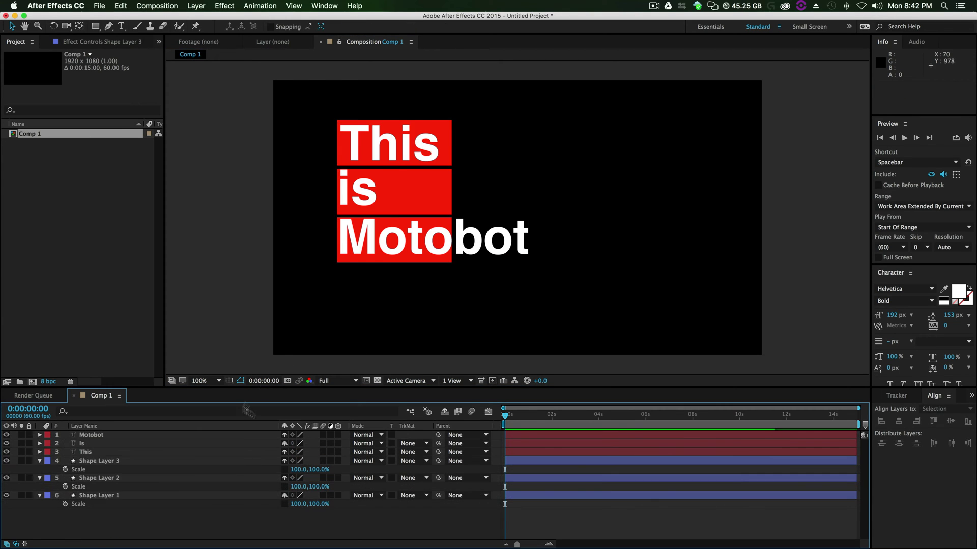
# Stretch the bottom rectangle horizontally to about 174% so it spans the whole word Motobot
pyautogui.click(449, 259)
pyautogui.moveTo(453, 244); pyautogui.dragTo(514, 240)
pyautogui.press('super+shift+z')
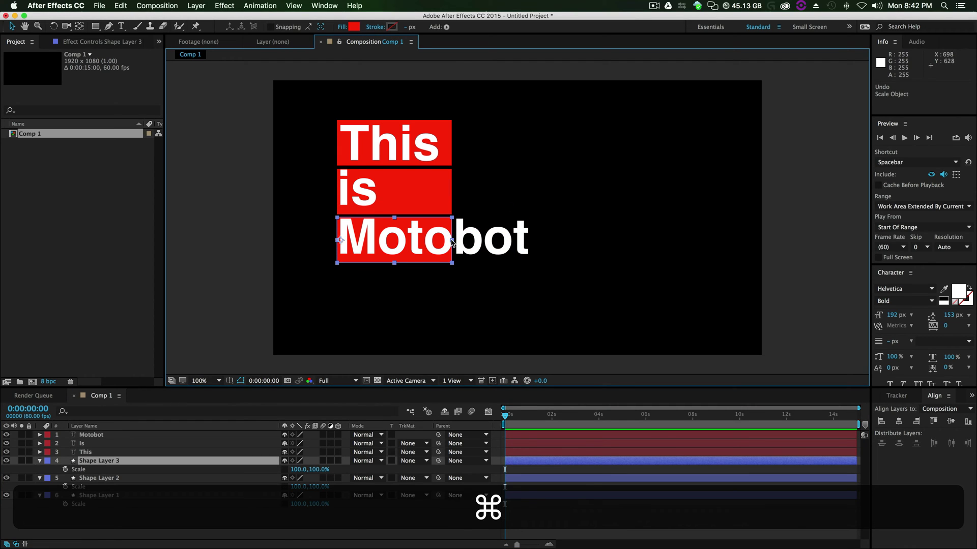
pyautogui.moveTo(452, 240); pyautogui.dragTo(537, 249)
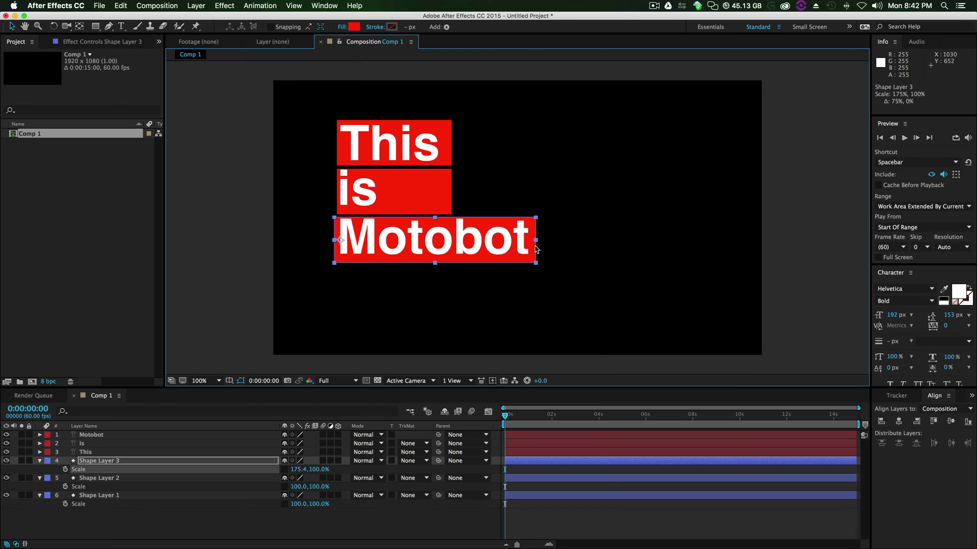
# Try to narrow the middle rectangle horizontally to about 65% to fit the word is
pyautogui.click(450, 192)
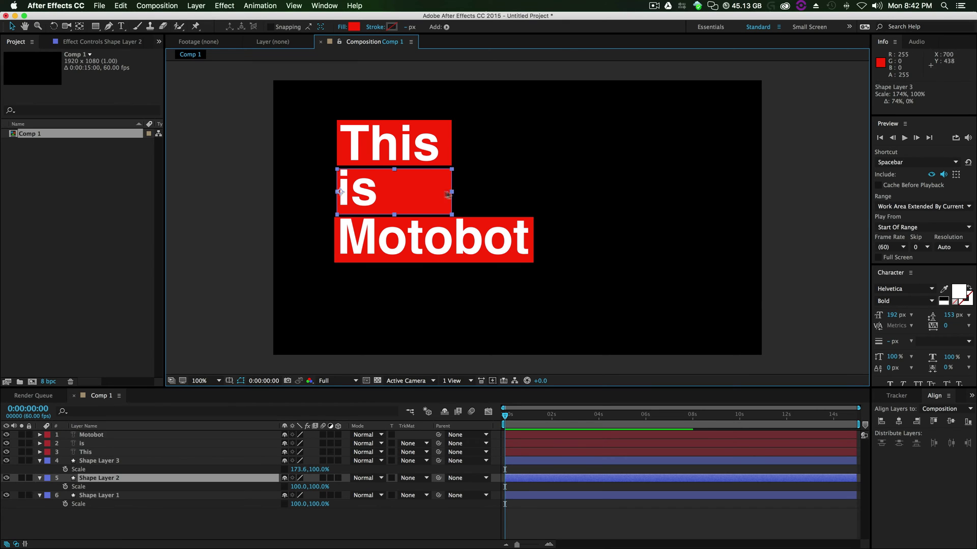
pyautogui.moveTo(451, 192); pyautogui.dragTo(418, 196)
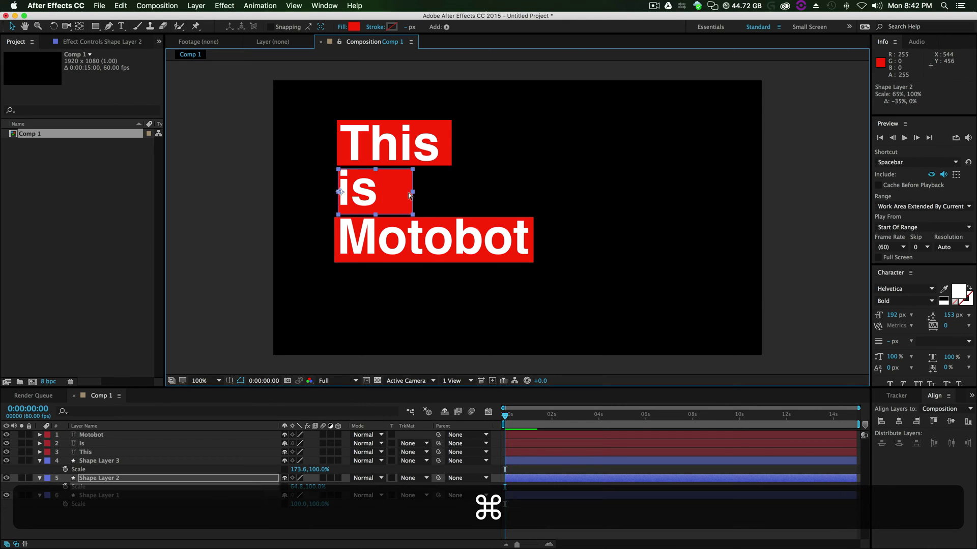
pyautogui.press('super+z')
# Try to move the anchor points of the middle and bottom rectangles onto their left edges
pyautogui.press('.')
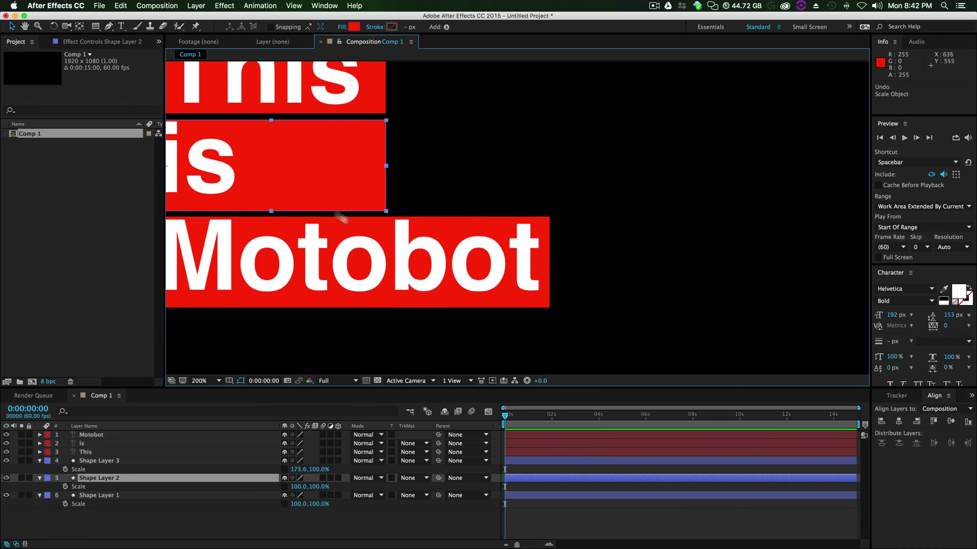
pyautogui.moveTo(341, 217); pyautogui.dragTo(620, 211)
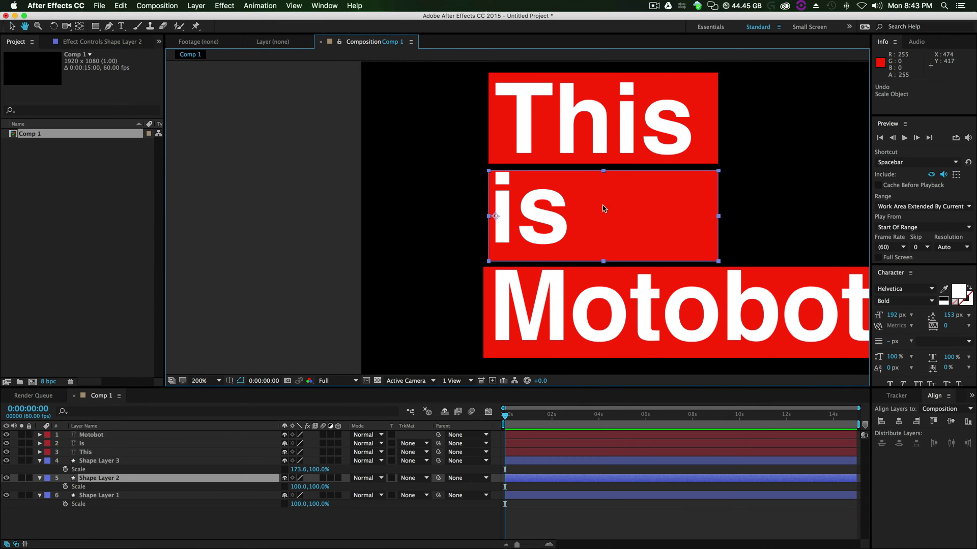
pyautogui.press('y')
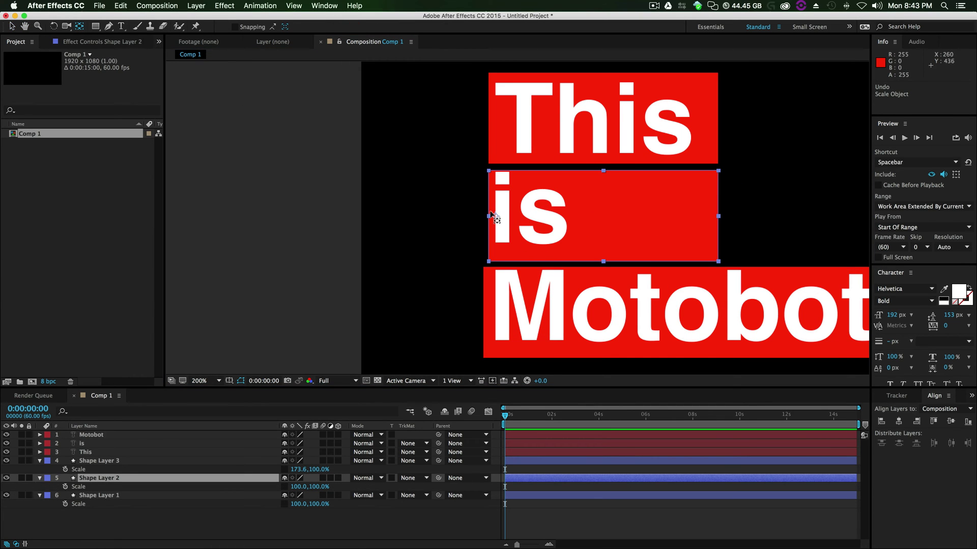
pyautogui.moveTo(493, 215); pyautogui.dragTo(488, 216)
pyautogui.click(552, 317)
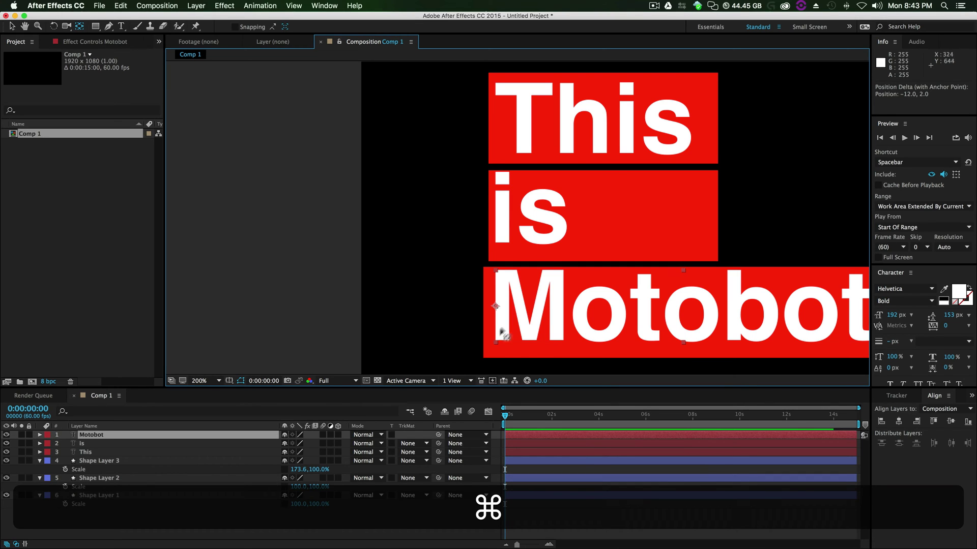
pyautogui.click(507, 348)
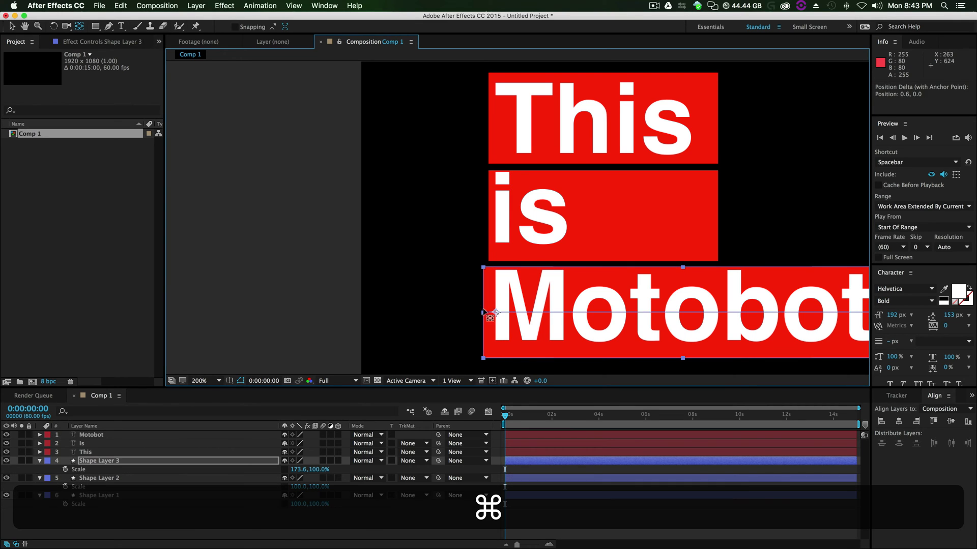
# Undo the anchor point moves and the horizontal stretch of the bottom rectangle
pyautogui.press('super+z')
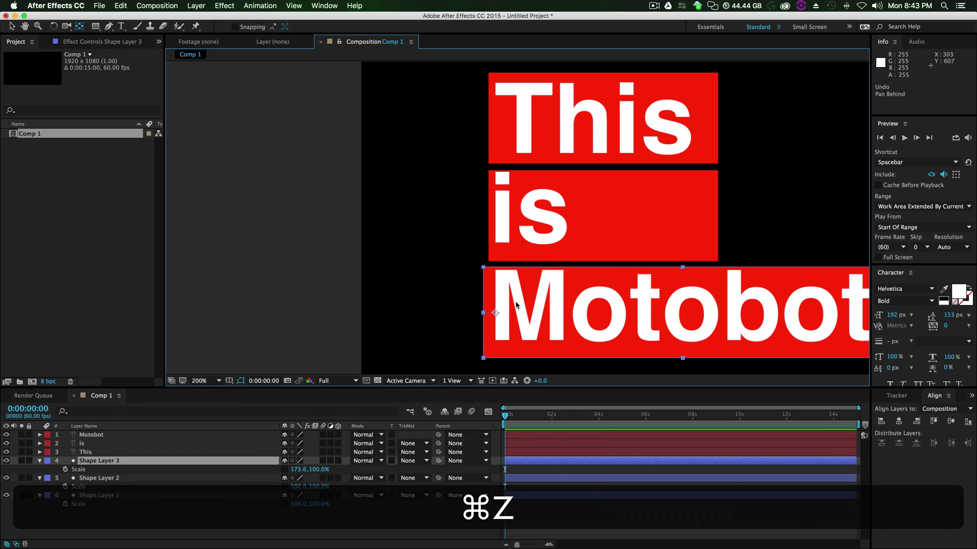
pyautogui.press('super+z')
pyautogui.press('super+z')
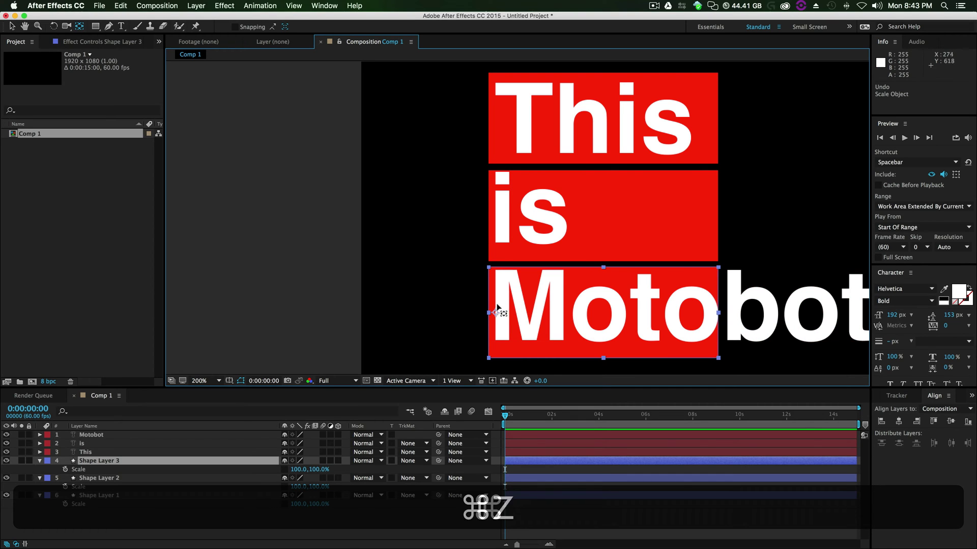
# Place the anchor point of each of the three rectangles on the middle of its left edge
pyautogui.moveTo(493, 308); pyautogui.dragTo(487, 314)
pyautogui.press('super+z')
pyautogui.press('alt+super+z')
pyautogui.click(581, 216)
pyautogui.moveTo(493, 213); pyautogui.dragTo(487, 214)
pyautogui.click(497, 120)
pyautogui.click(496, 149)
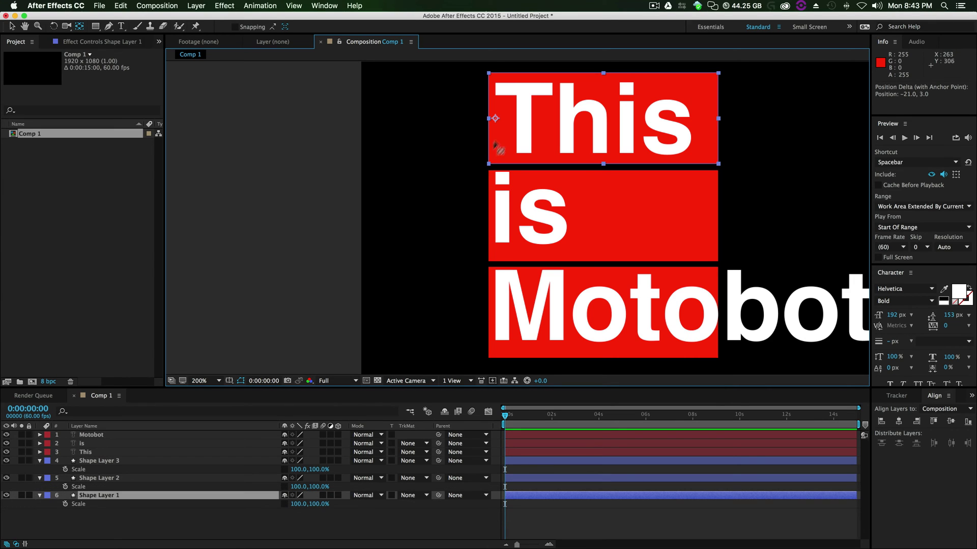
pyautogui.moveTo(494, 118); pyautogui.dragTo(483, 116)
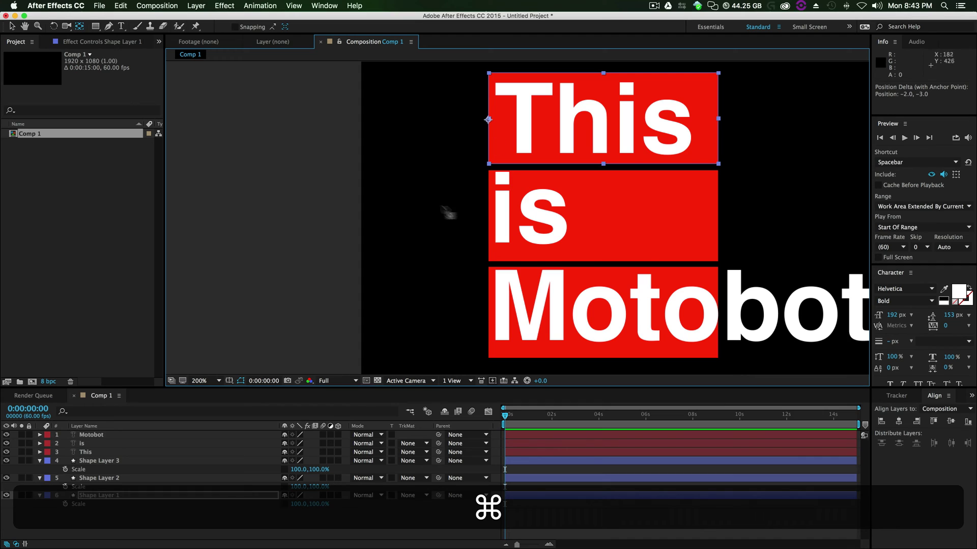
# Scale the top rectangle horizontally to about 92% to fit This and the middle one to about 38% to fit is
pyautogui.press(',')
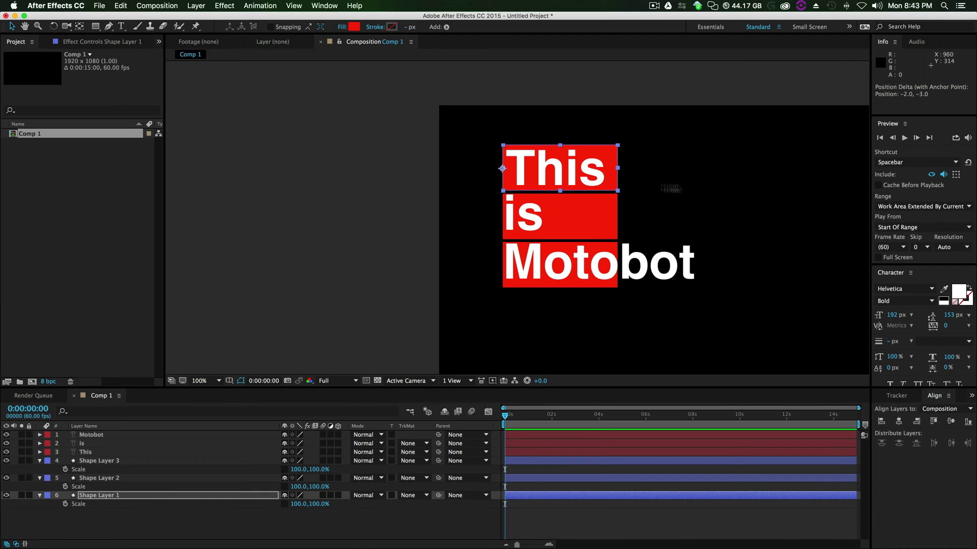
pyautogui.moveTo(617, 168); pyautogui.dragTo(609, 169)
pyautogui.click(617, 217)
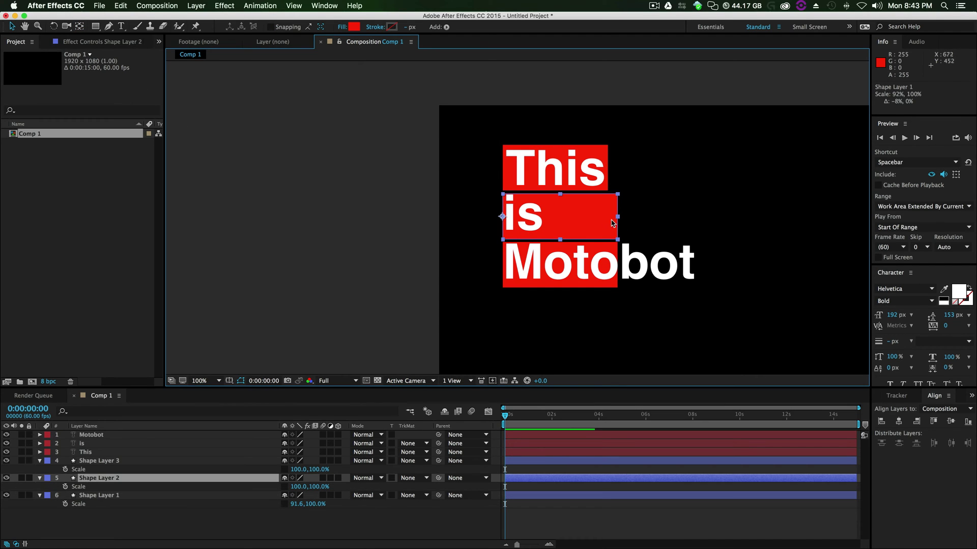
pyautogui.moveTo(617, 217); pyautogui.dragTo(545, 217)
# Stretch the bottom rectangle horizontally to about 170% so it fits the word Motobot
pyautogui.click(692, 246)
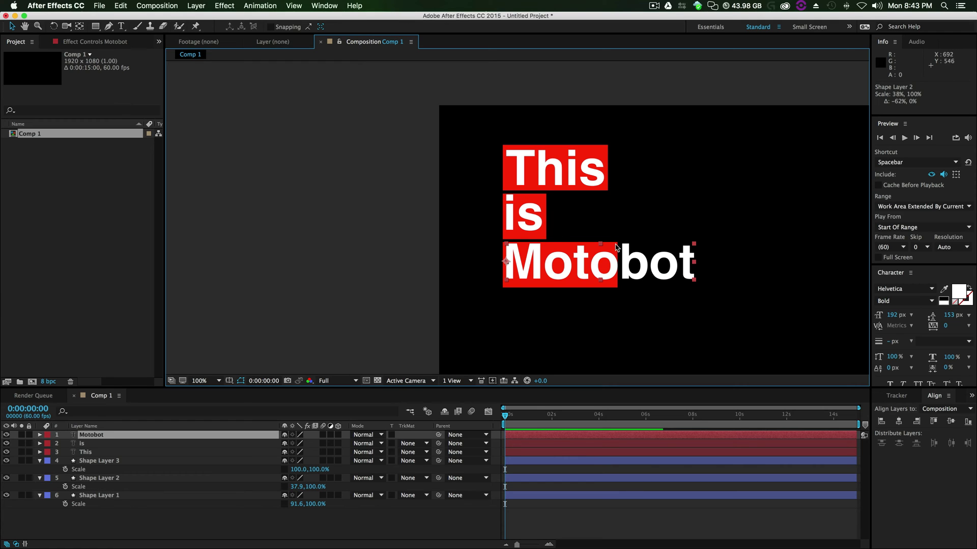
pyautogui.click(568, 284)
pyautogui.moveTo(619, 266); pyautogui.dragTo(701, 271)
pyautogui.click(724, 297)
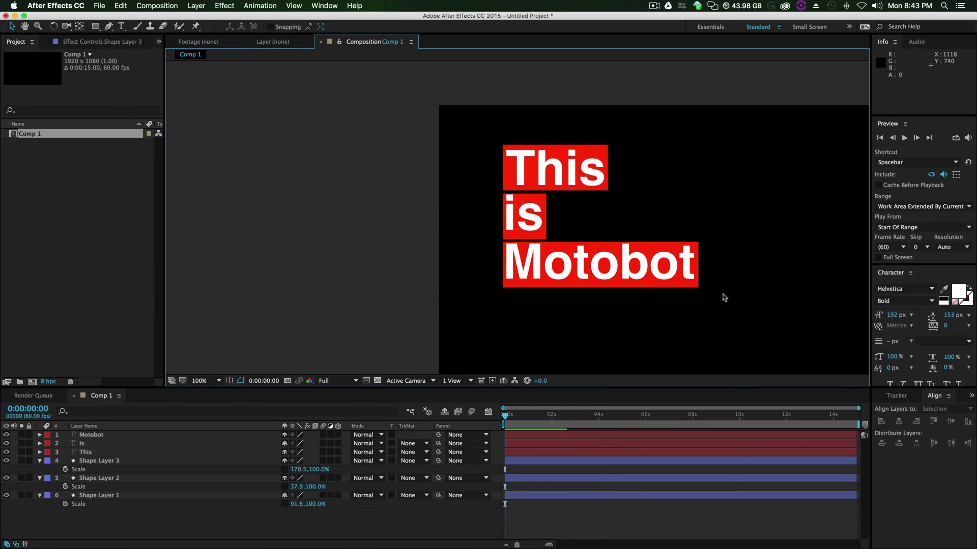
# Nudge the words is and Motobot down within their rectangles, to vertical positions of about 434 and 623
pyautogui.click(90, 452)
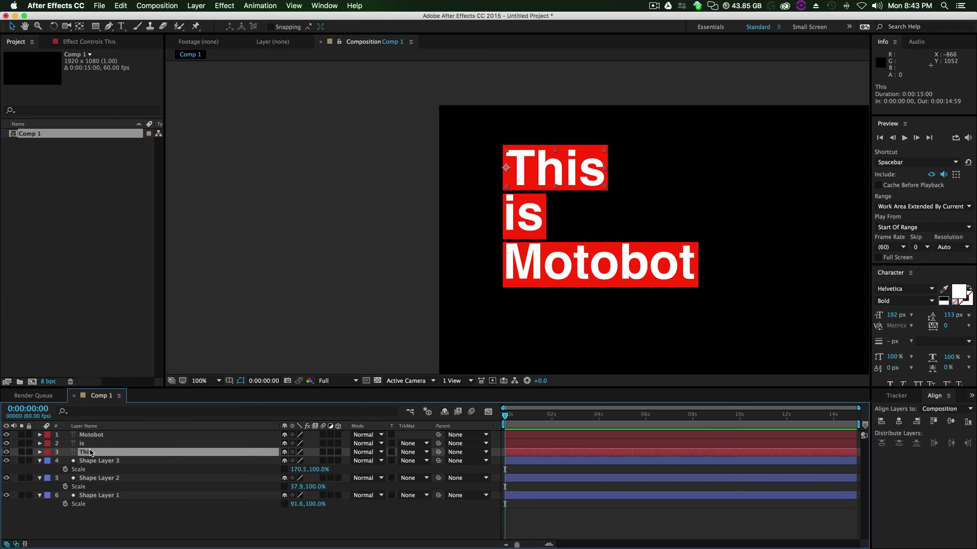
pyautogui.click(86, 444)
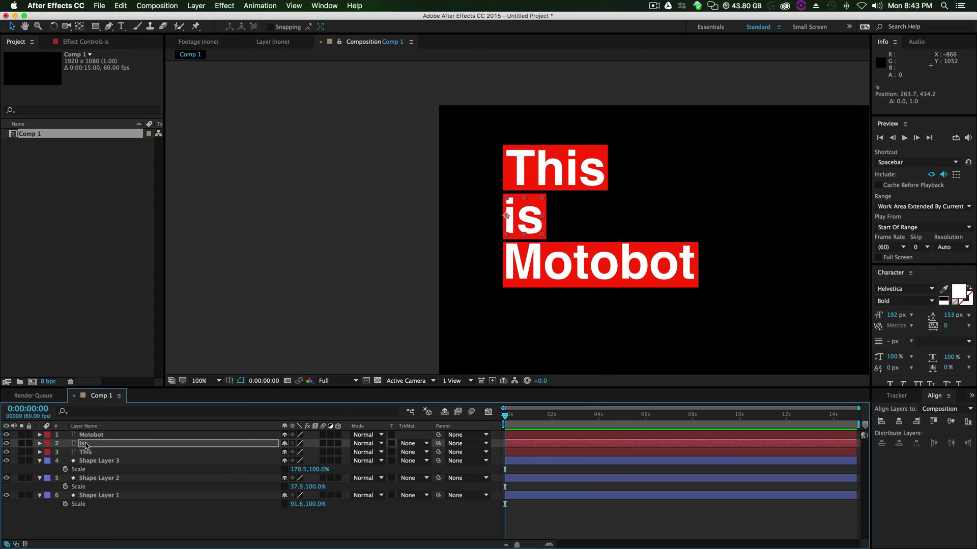
pyautogui.click(86, 436)
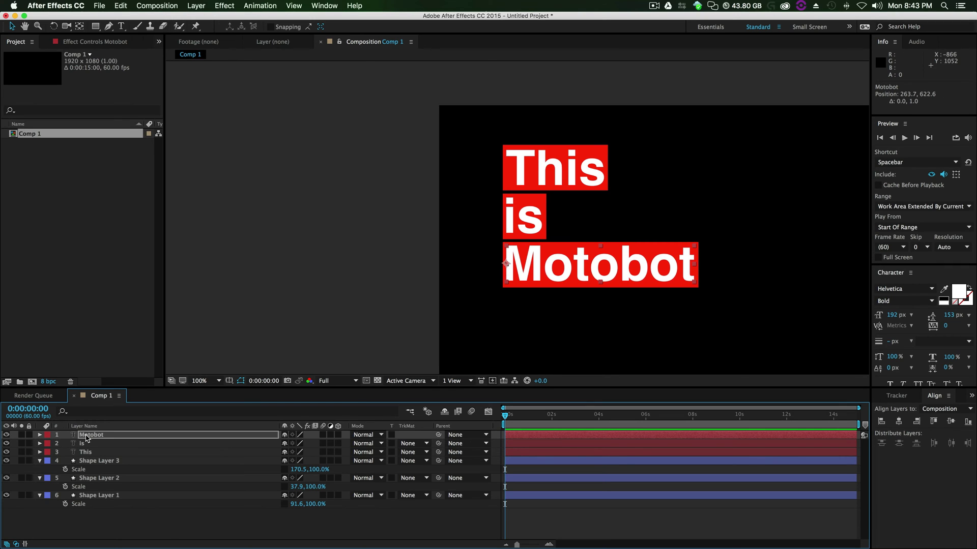
pyautogui.click(191, 523)
# Collapse the Scale properties of the three shape layers in the timeline
pyautogui.click(40, 461)
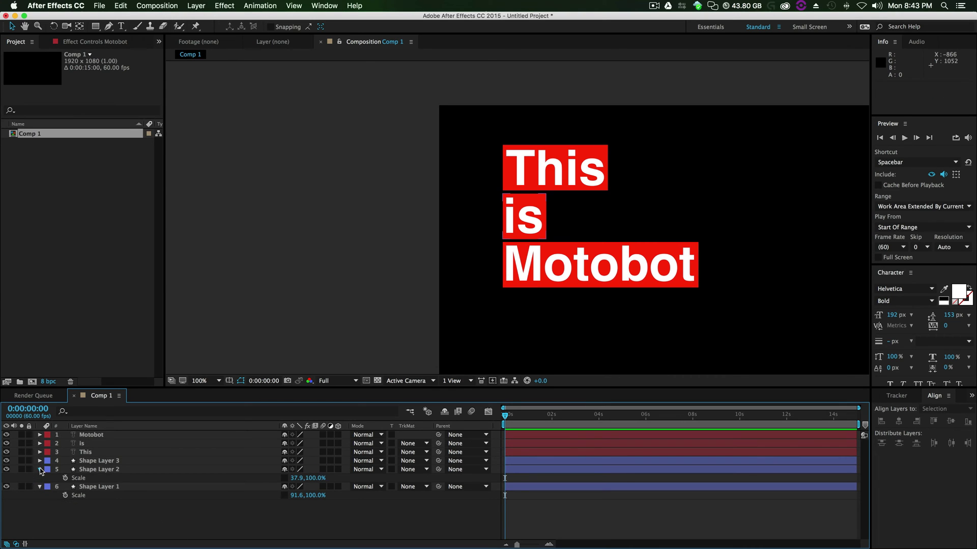
pyautogui.click(39, 469)
pyautogui.click(40, 478)
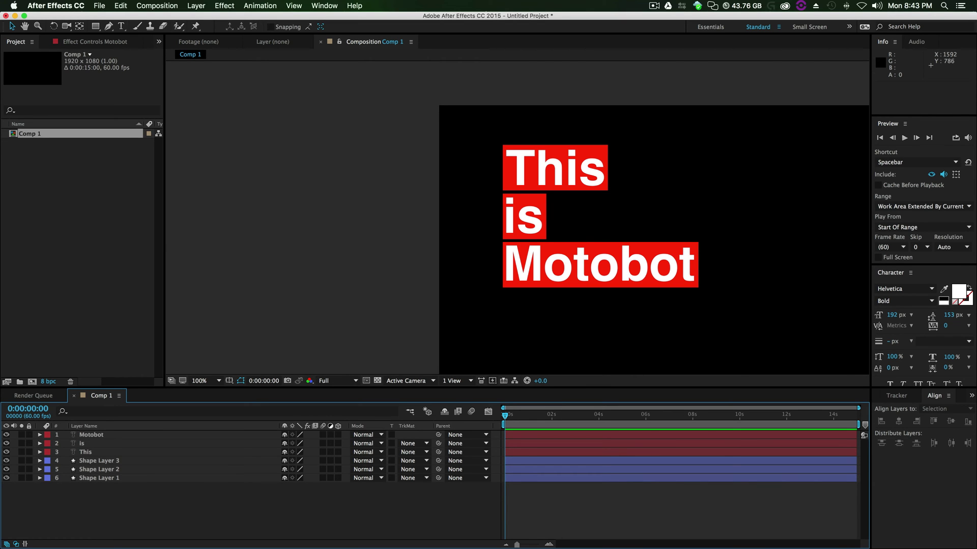
# Switch to Chrome, replay the CNNMoney title at about 0:04 and pause it, and return to After Effects
pyautogui.click(975, 447)
pyautogui.click(327, 360)
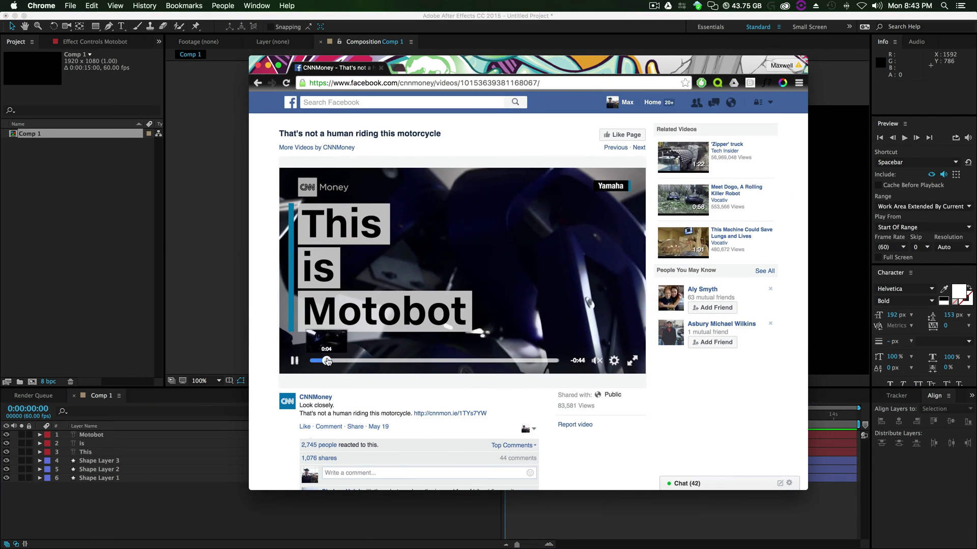
pyautogui.click(323, 361)
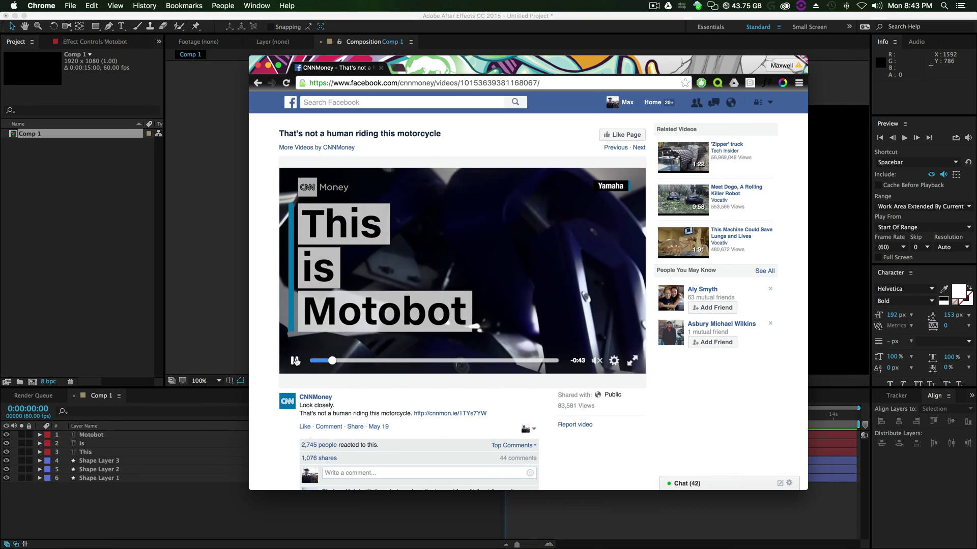
pyautogui.click(295, 361)
pyautogui.click(274, 510)
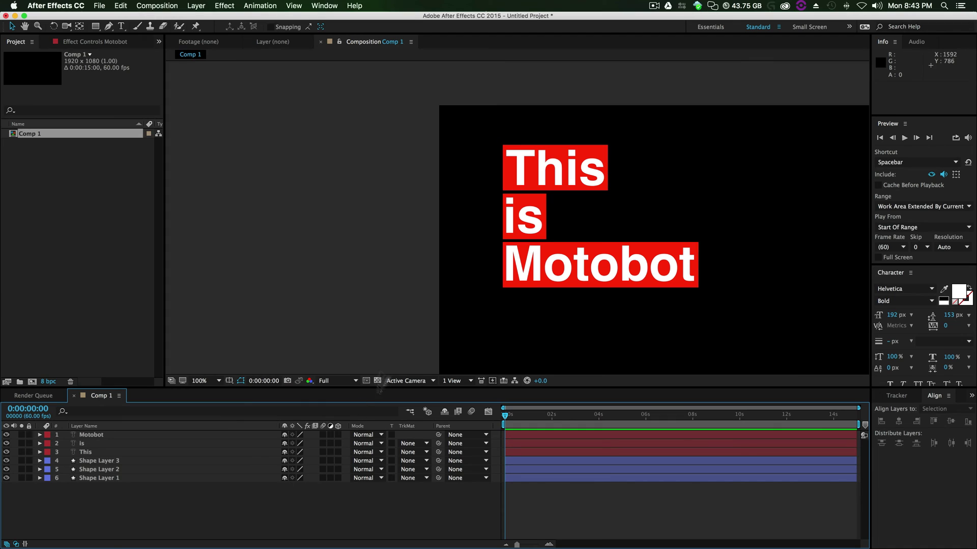
pyautogui.click(86, 462)
pyautogui.click(90, 451)
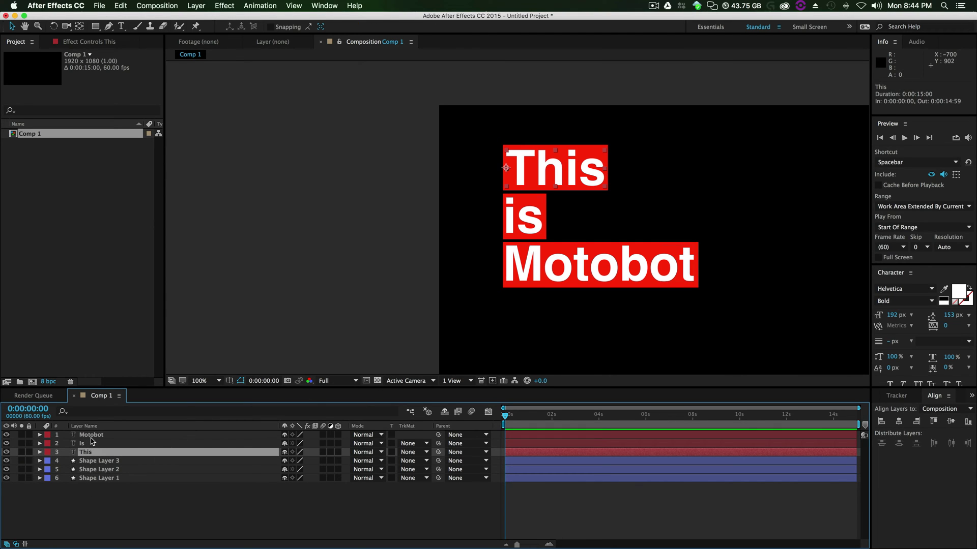
pyautogui.click(112, 503)
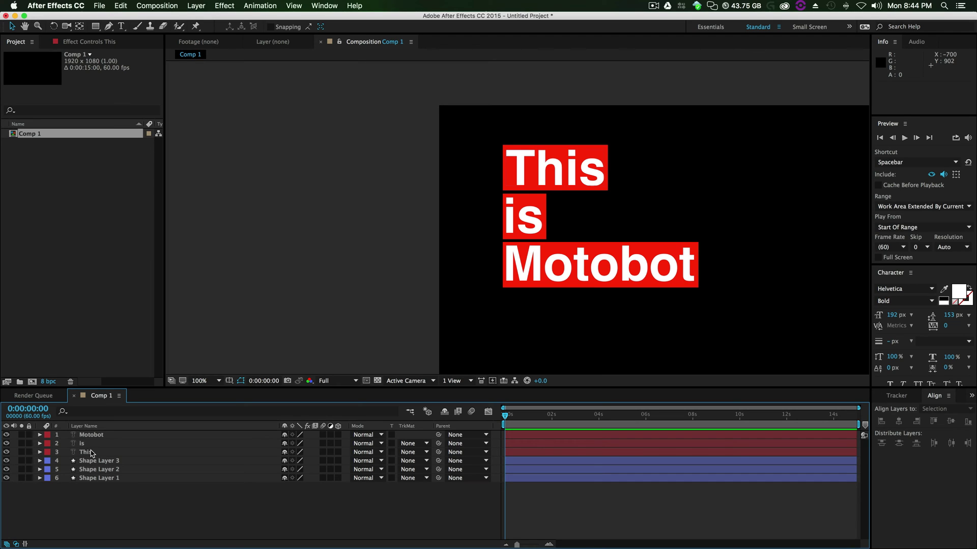
pyautogui.click(92, 452)
pyautogui.click(96, 435)
pyautogui.click(108, 494)
# Add a Scale keyframe at 0:00:00:56 on Shape Layer 3, the rectangle behind Motobot
pyautogui.click(100, 461)
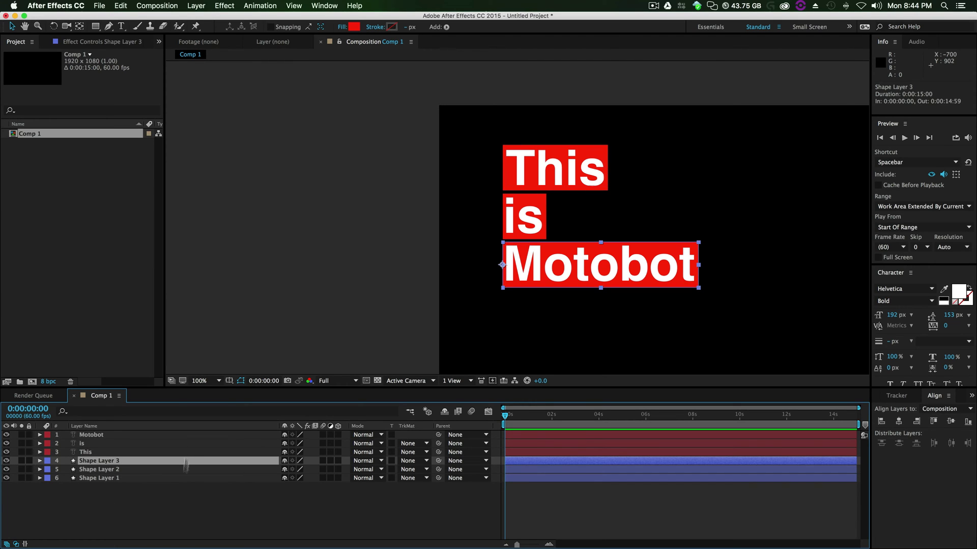
pyautogui.press('s')
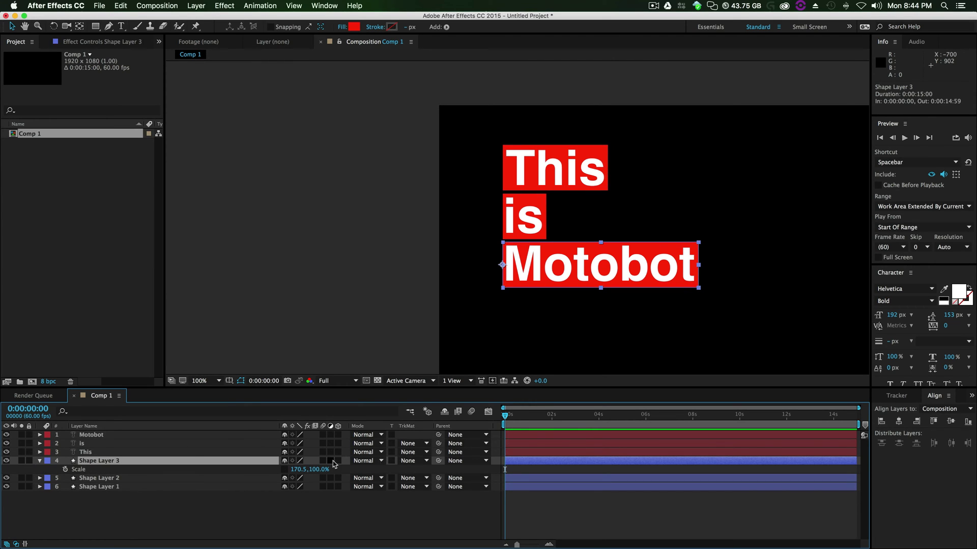
pyautogui.moveTo(505, 417); pyautogui.dragTo(527, 418)
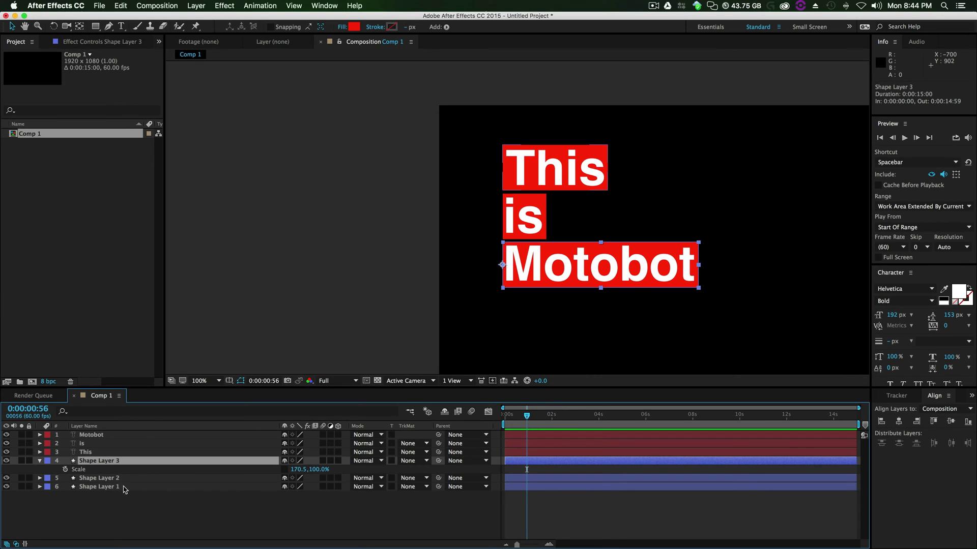
pyautogui.click(65, 469)
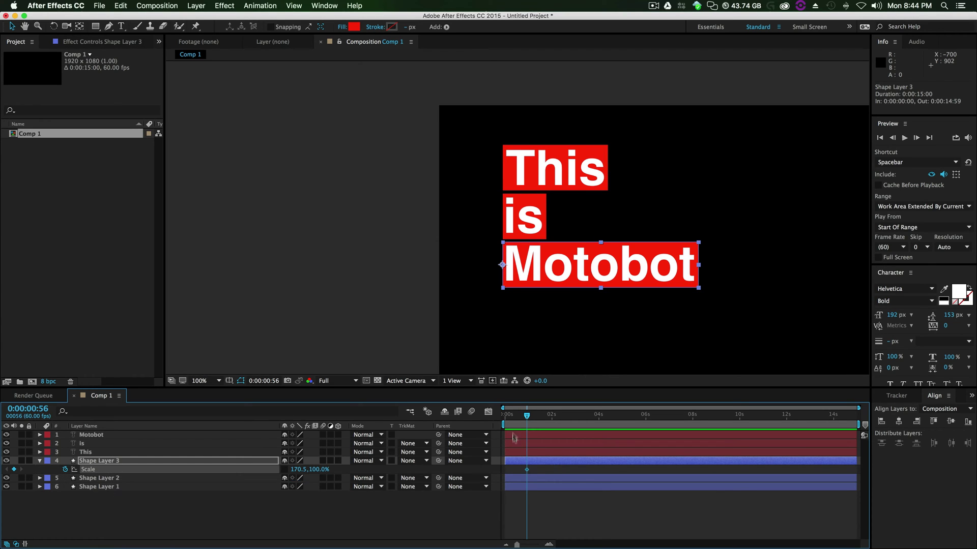
# Set Shape Layer 3's horizontal scale to 0% at 0:00:00:00, keeping the vertical scale at 100%
pyautogui.moveTo(526, 414); pyautogui.dragTo(503, 415)
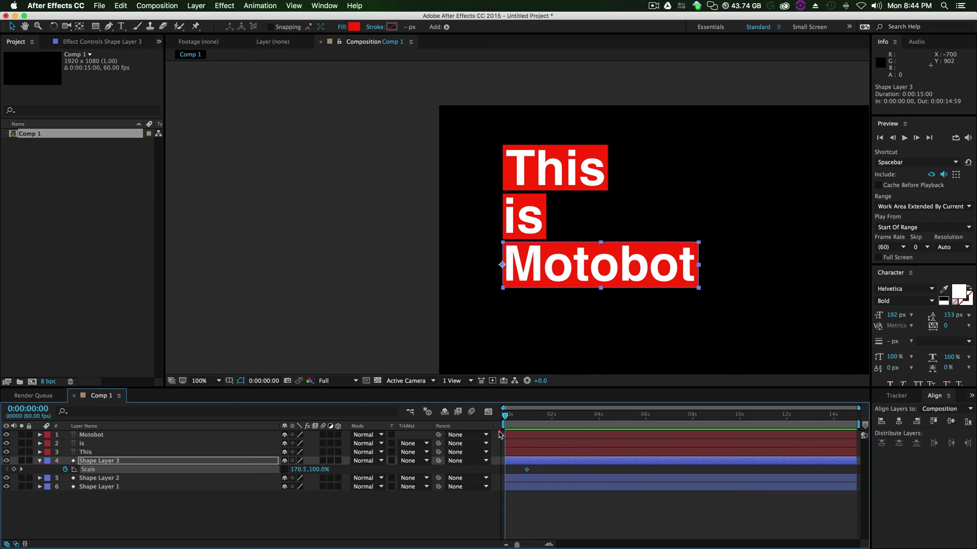
pyautogui.click(295, 469)
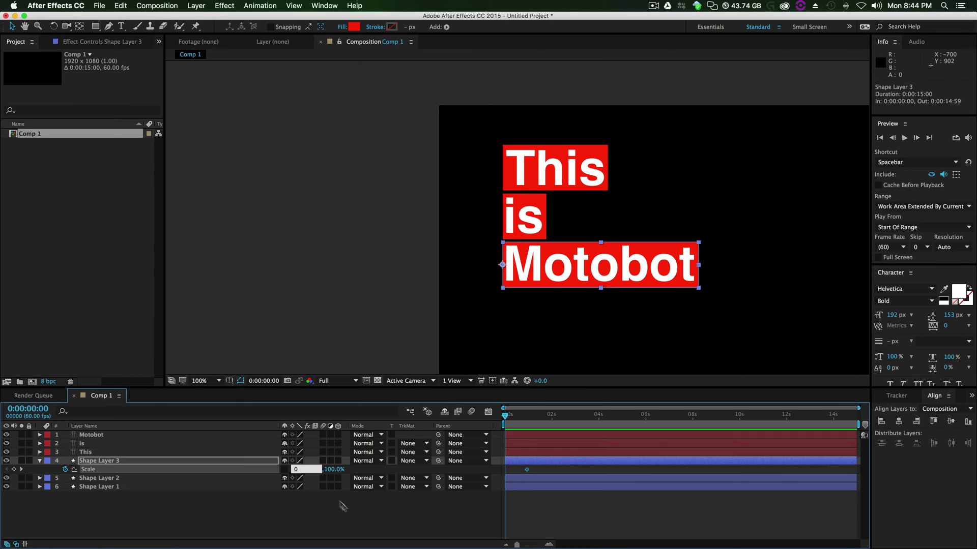
pyautogui.click(360, 517)
# Shorten the work area to end at about 0:00:01:21 and preview the bottom rectangle's scale animation
pyautogui.moveTo(505, 416)
pyautogui.mouseDown()
pyautogui.moveTo(530, 417)
pyautogui.moveTo(497, 425)
pyautogui.mouseUp()
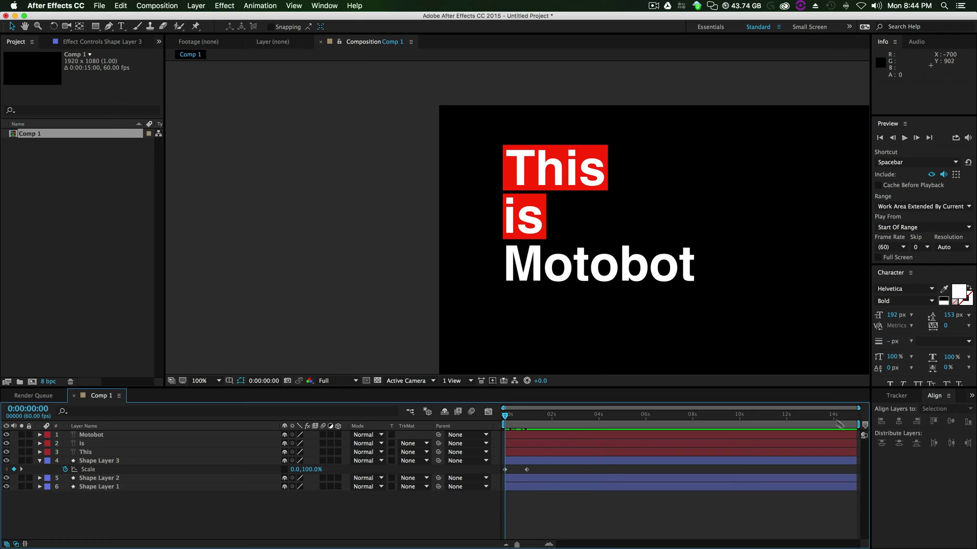
pyautogui.moveTo(856, 426); pyautogui.dragTo(537, 424)
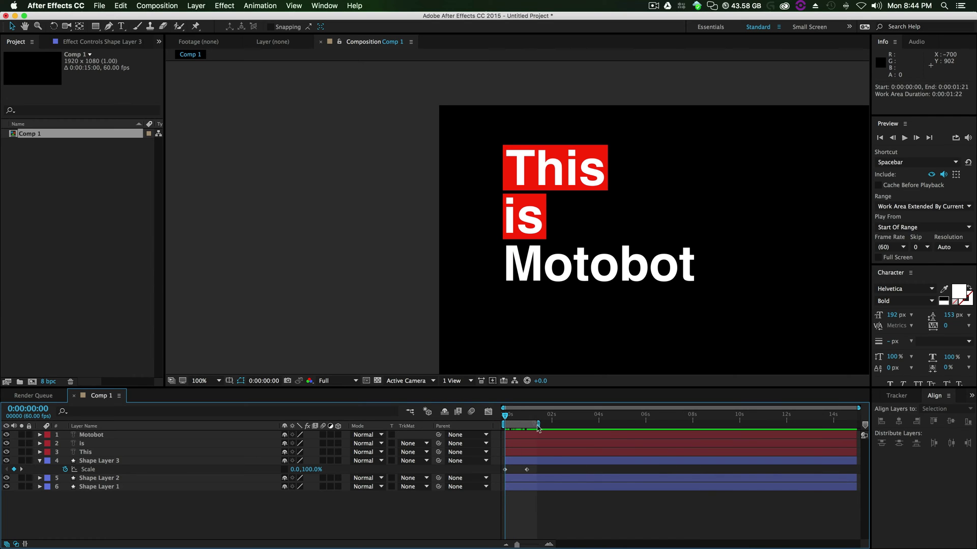
pyautogui.press('space')
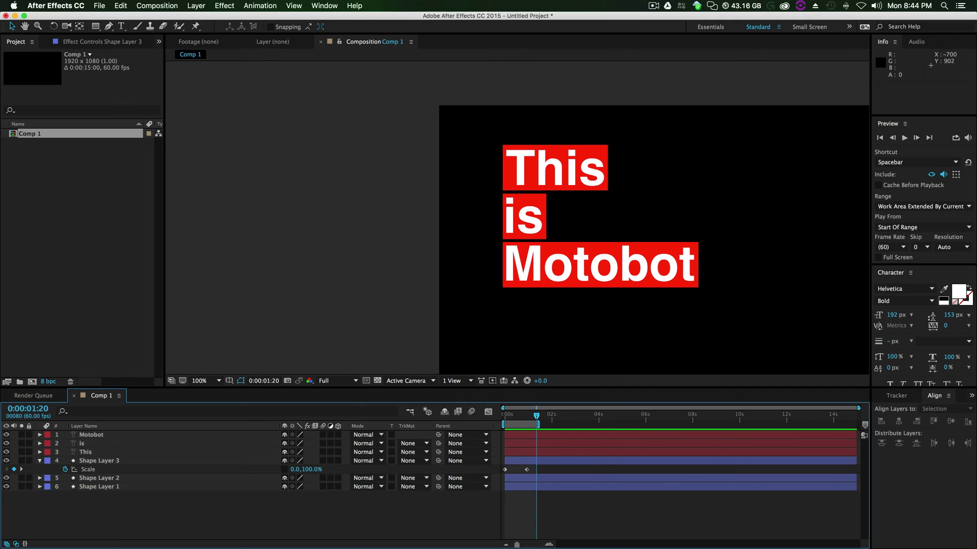
# Compare with the reference title animation by replaying the Facebook video in Chrome, and return to After Effects
pyautogui.press('super+Tab')
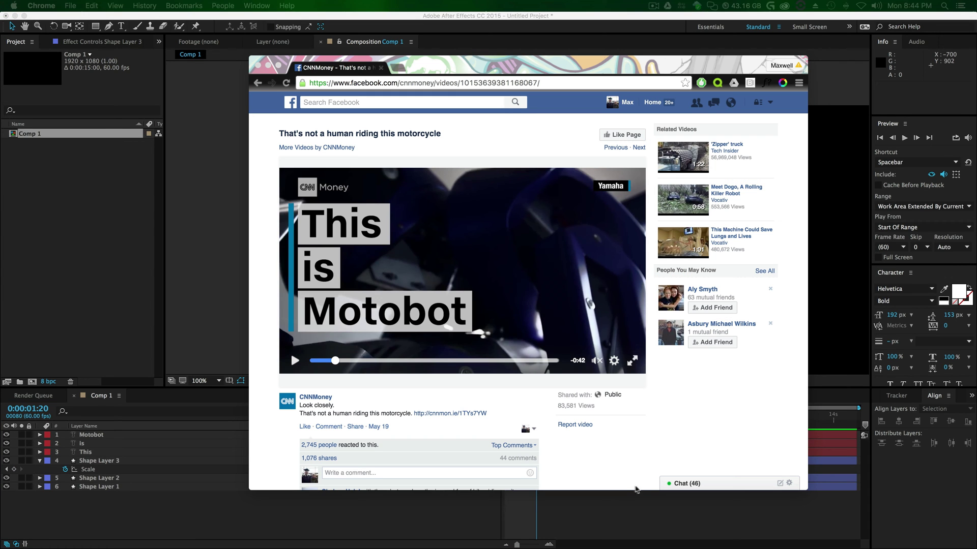
pyautogui.click(294, 360)
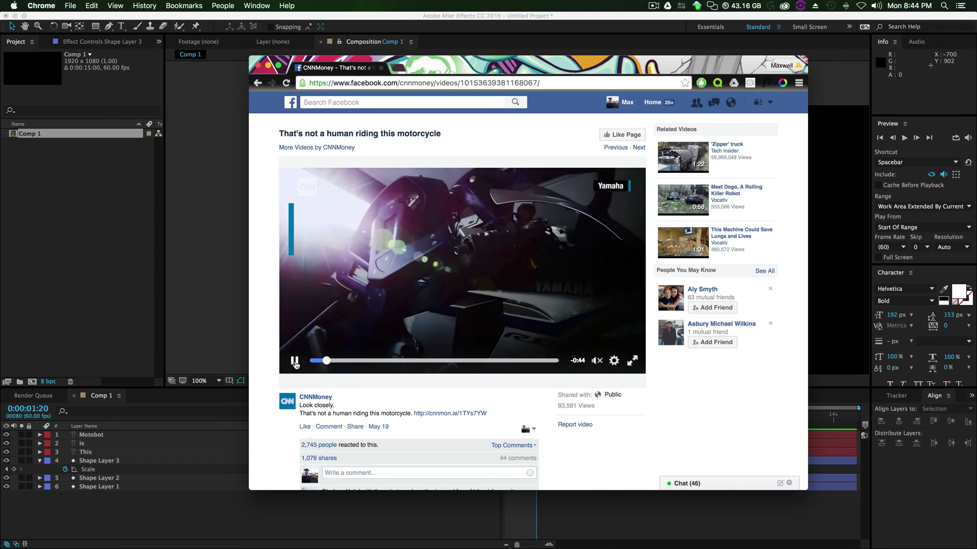
pyautogui.click(295, 362)
pyautogui.click(396, 520)
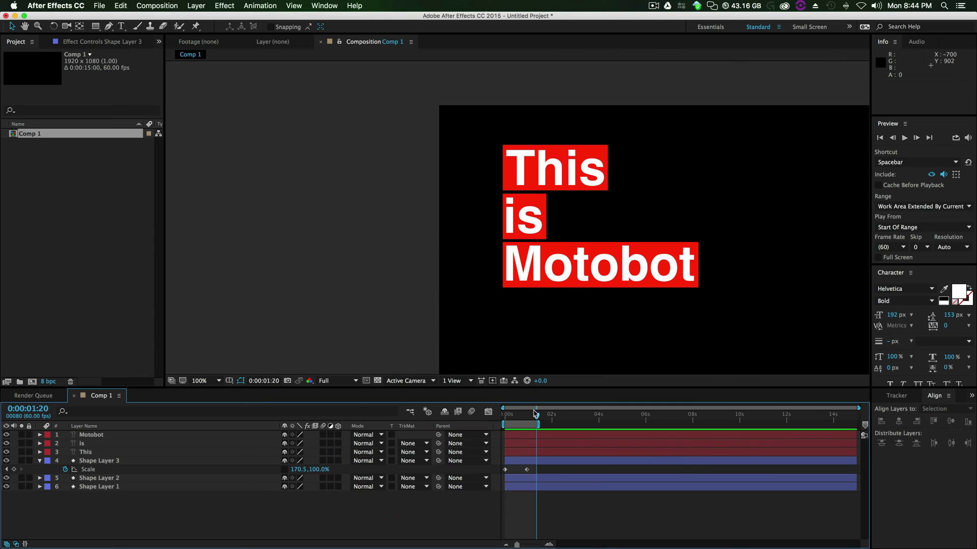
# Apply Easy Ease to both Scale keyframes of Shape Layer 3, the rectangle behind Motobot
pyautogui.moveTo(535, 413); pyautogui.dragTo(521, 413)
pyautogui.click(505, 469)
pyautogui.rightClick(505, 470)
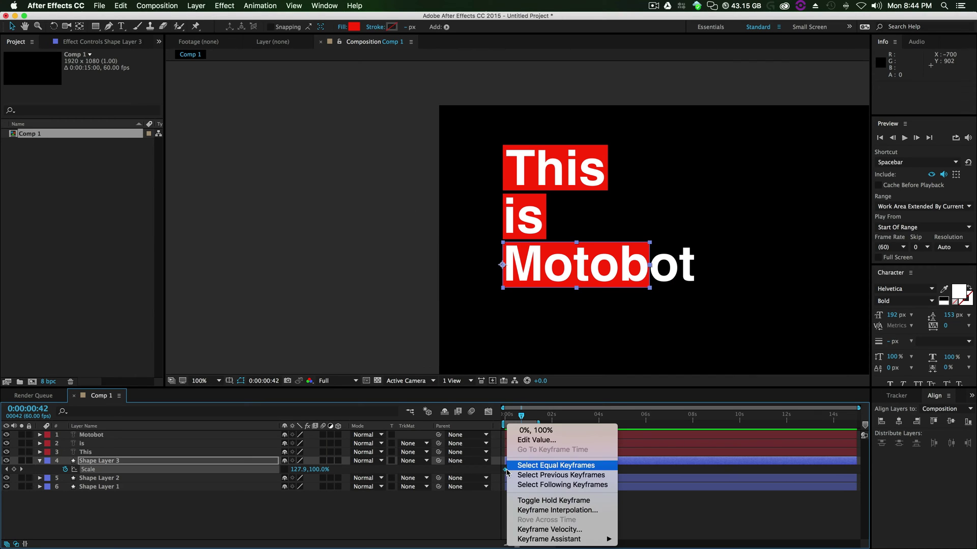
pyautogui.moveTo(560, 539)
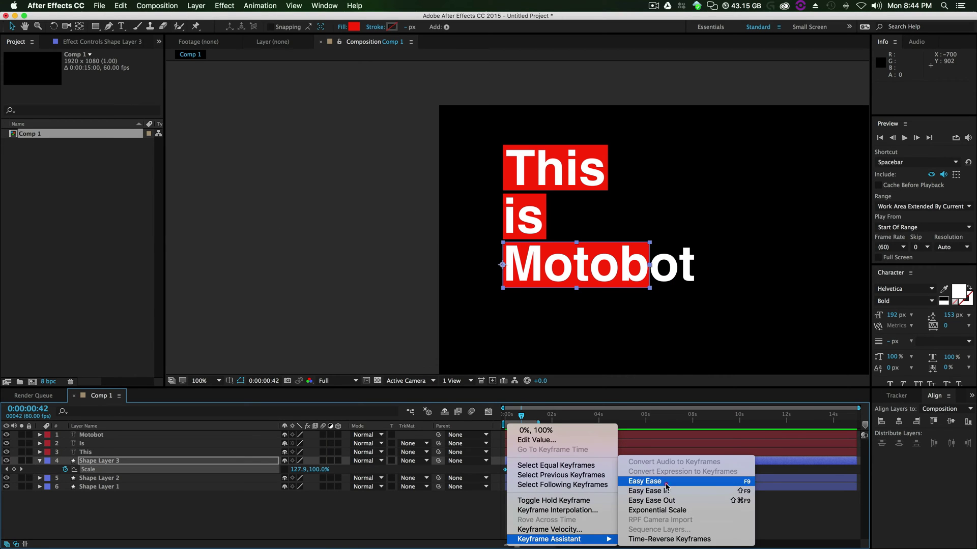
pyautogui.click(665, 484)
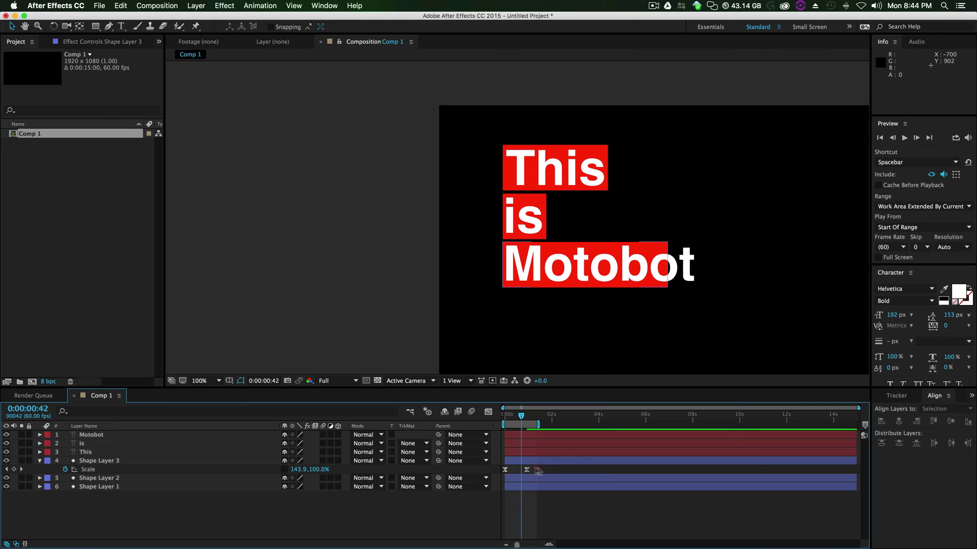
# Open Shape Layer 3's two Scale keyframes in the Graph Editor and preview the eased rectangle animation
pyautogui.moveTo(538, 473); pyautogui.dragTo(501, 466)
pyautogui.click(489, 411)
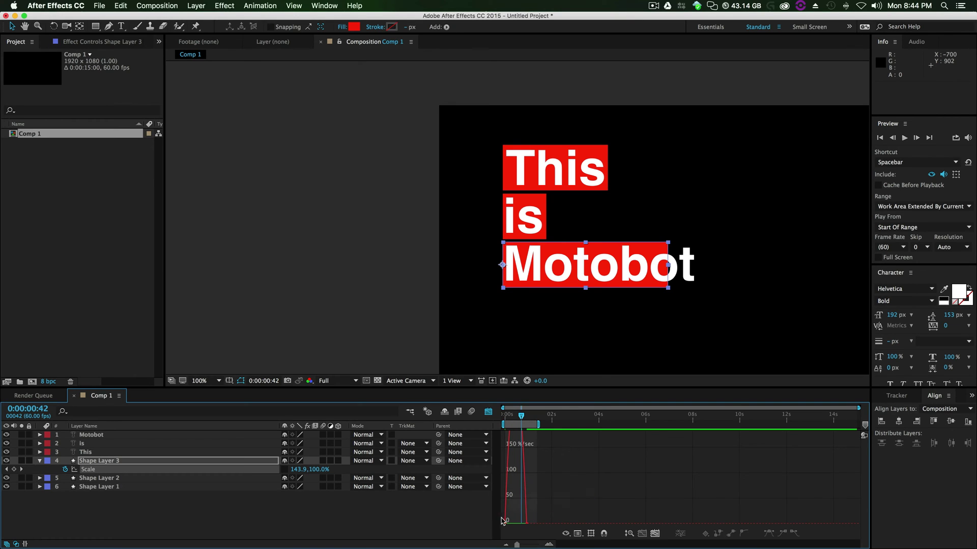
pyautogui.moveTo(501, 520)
pyautogui.mouseDown()
pyautogui.moveTo(508, 437)
pyautogui.moveTo(510, 507)
pyautogui.mouseUp()
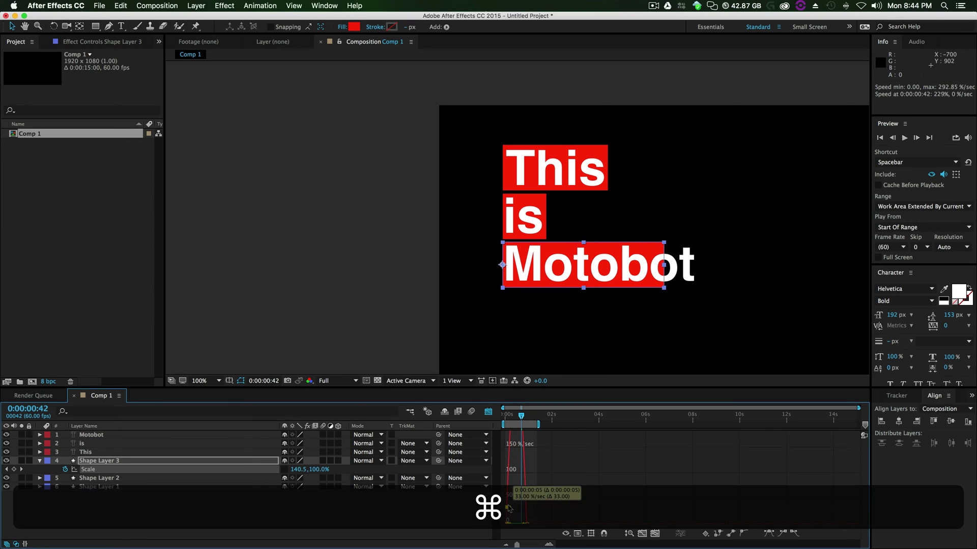
pyautogui.press('super+z')
pyautogui.click(520, 415)
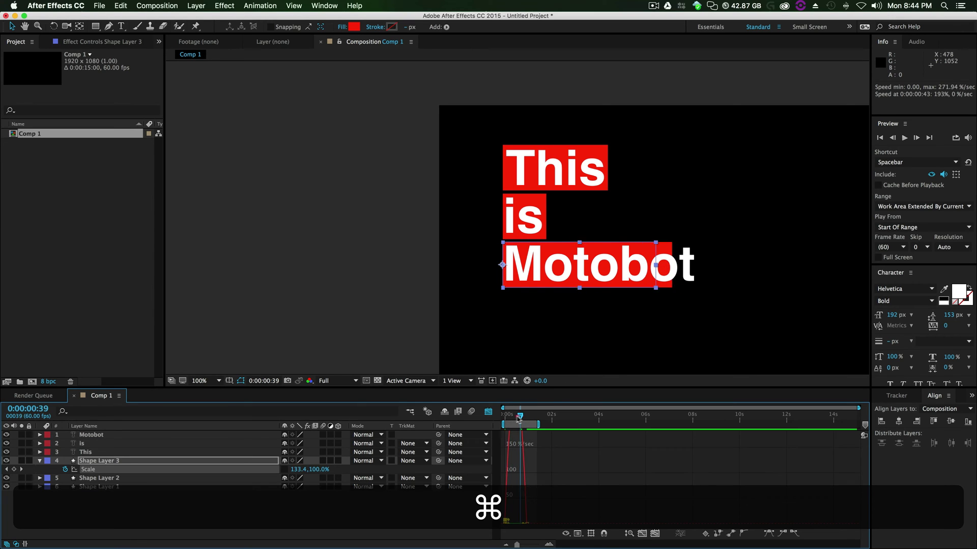
pyautogui.press('space')
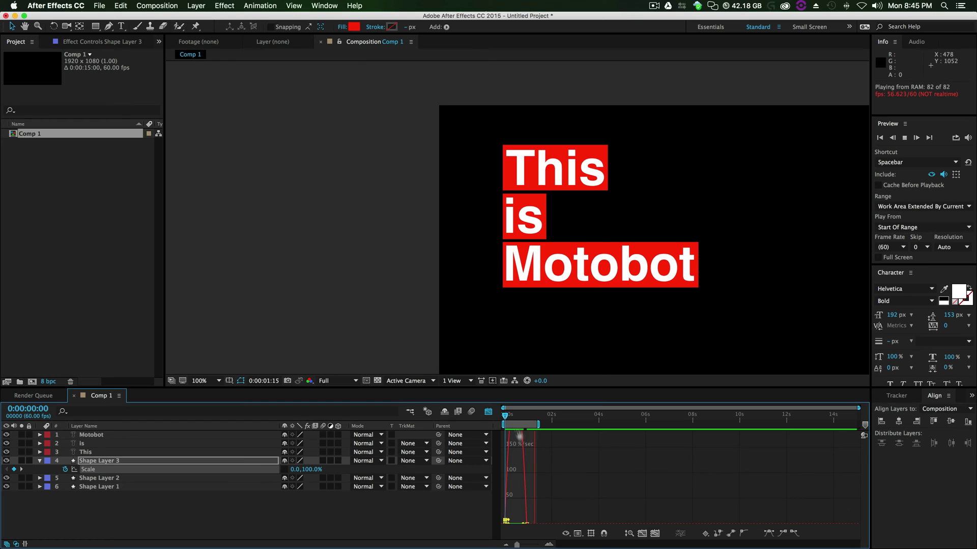
pyautogui.press('space')
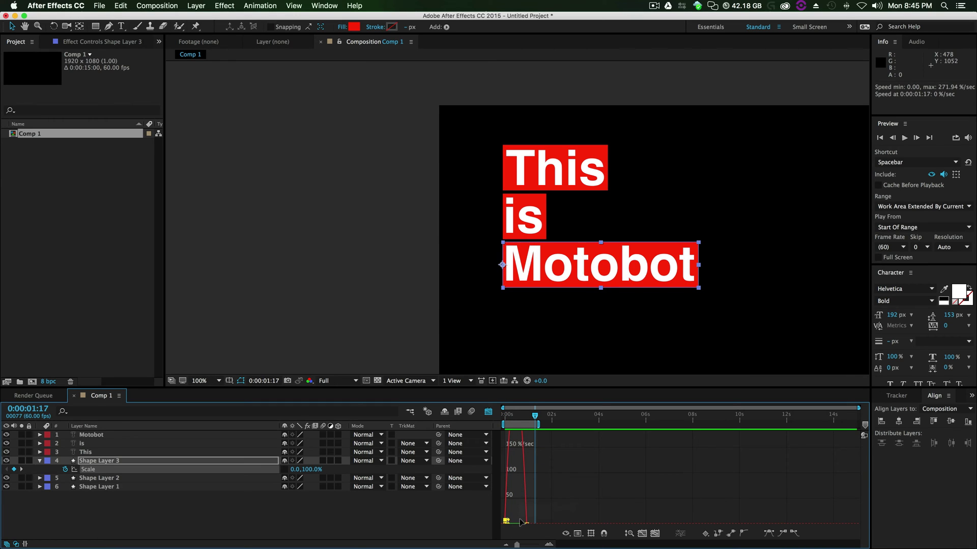
# Extend the second Scale keyframe's ease far toward the first so the speed peaks early, and preview the motion
pyautogui.moveTo(520, 523); pyautogui.dragTo(508, 523)
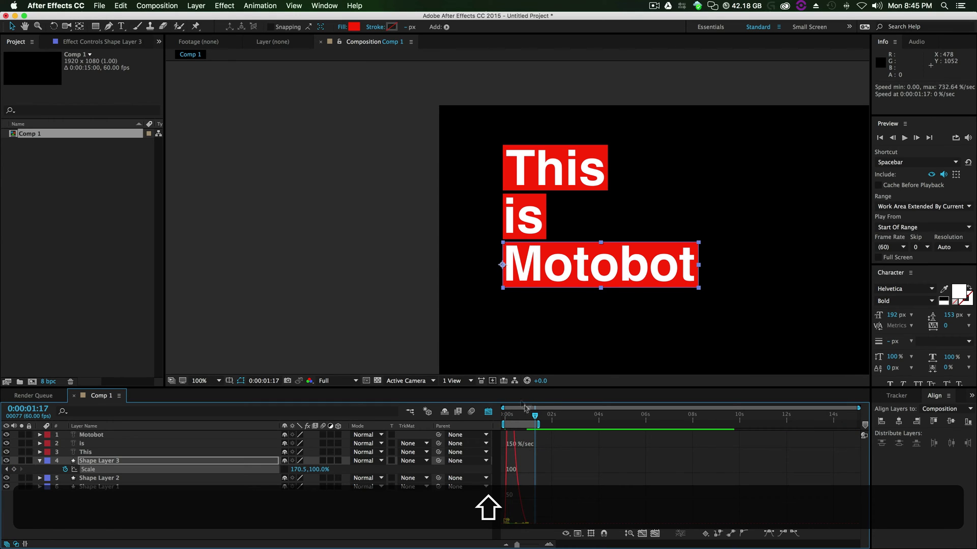
pyautogui.press('space')
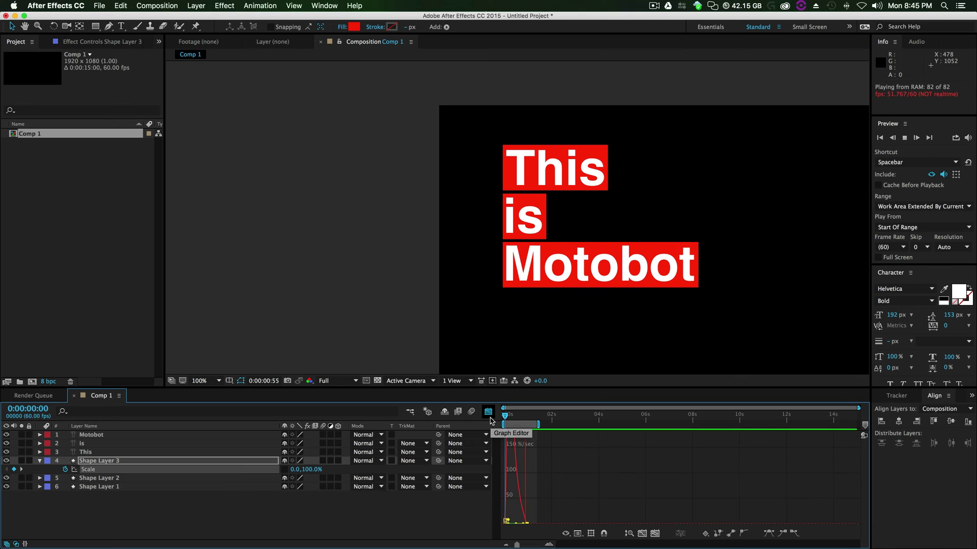
pyautogui.press('space')
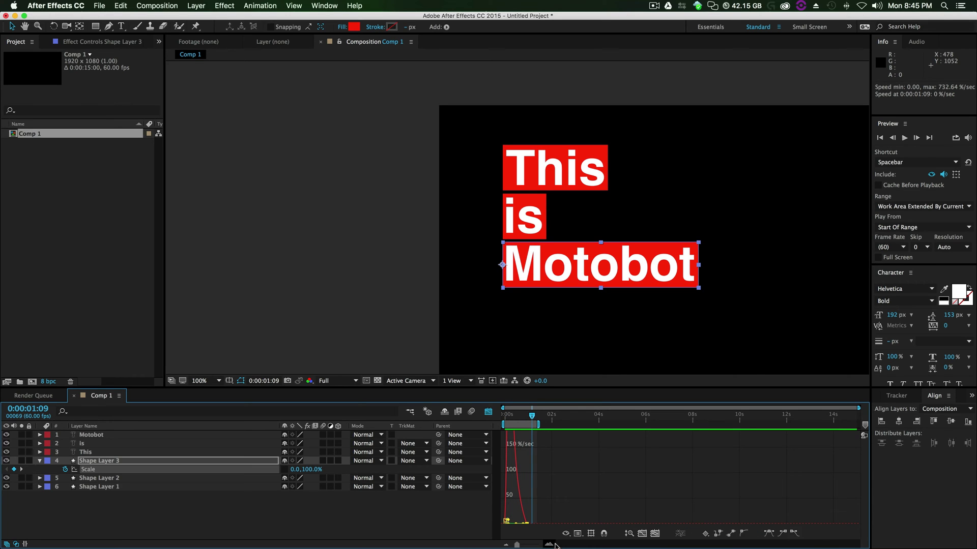
# Fine-tune the easing influence on Shape Layer 3's Scale speed curve in an enlarged graph view, and preview the result
pyautogui.moveTo(518, 545); pyautogui.dragTo(582, 524)
pyautogui.press('super+shift+z')
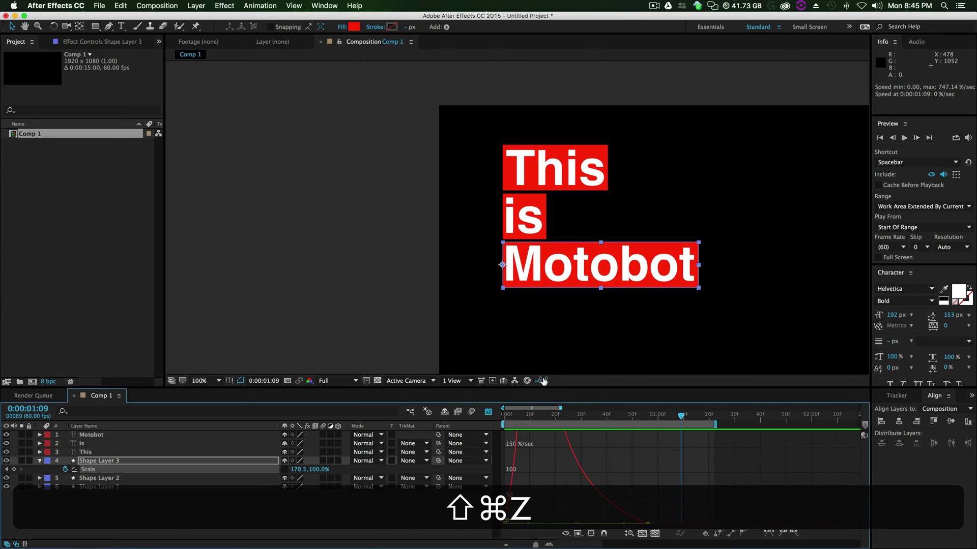
pyautogui.moveTo(543, 388); pyautogui.dragTo(549, 270)
pyautogui.moveTo(565, 109); pyautogui.dragTo(580, 96)
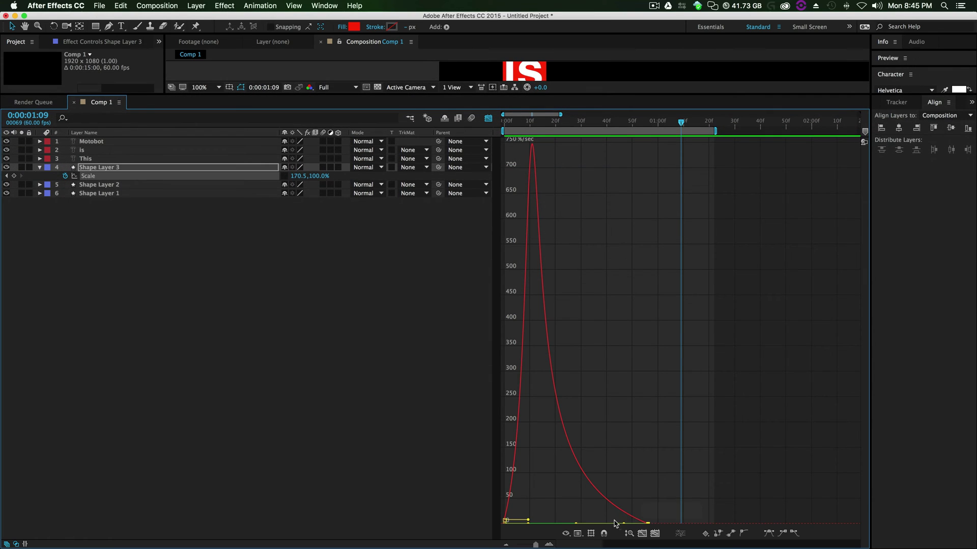
pyautogui.moveTo(623, 523); pyautogui.dragTo(607, 523)
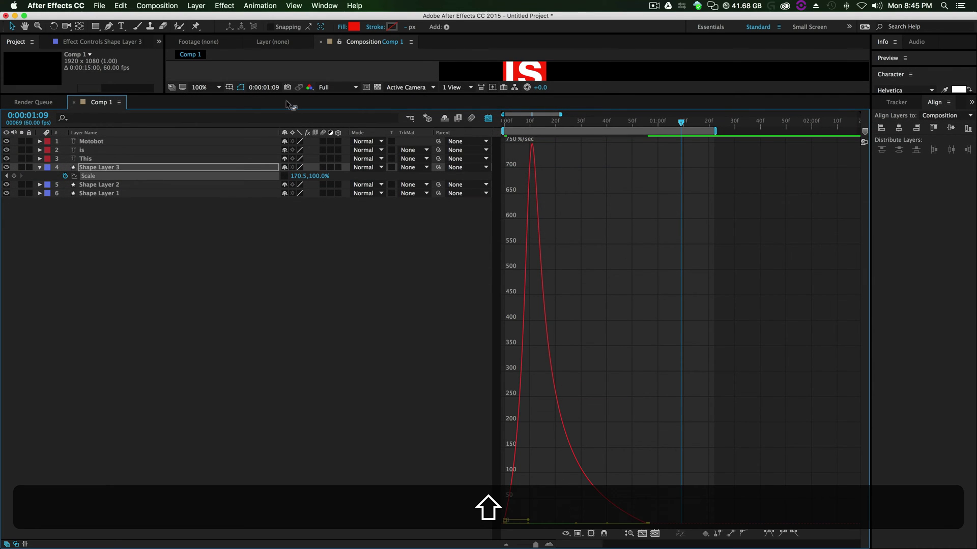
pyautogui.moveTo(290, 106); pyautogui.dragTo(333, 374)
pyautogui.press('space')
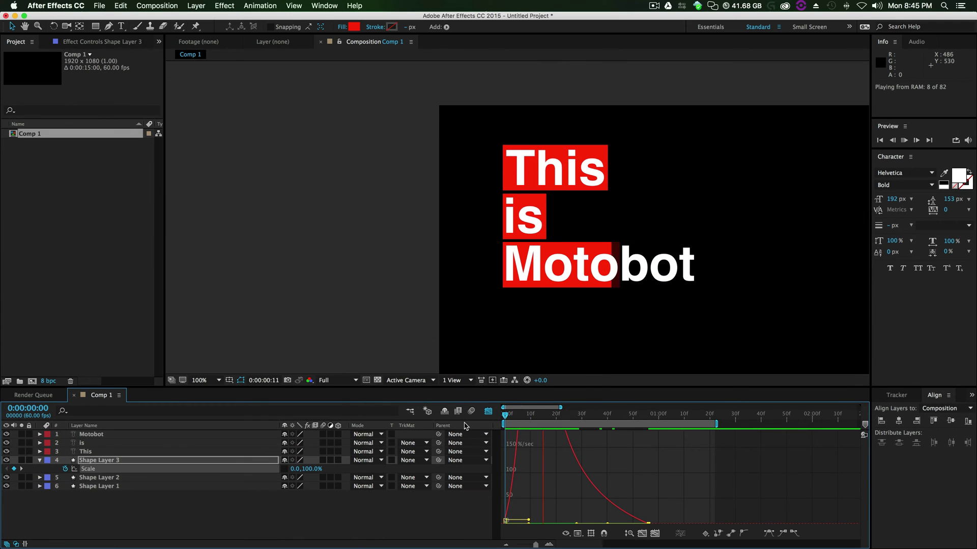
pyautogui.press('space')
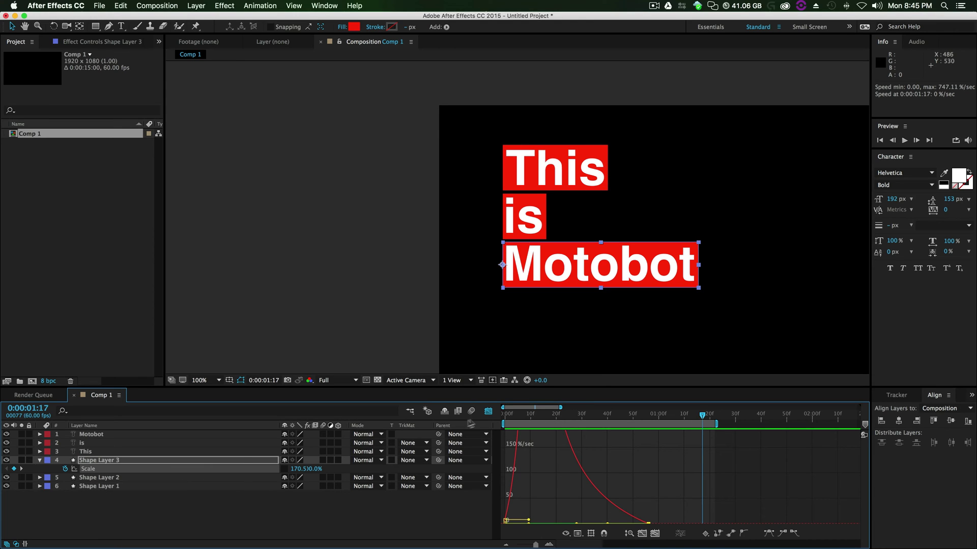
# Close the Graph Editor and return the playhead to 0:00:00:00 with Shape Layer 3's keyframes revealed in the timeline
pyautogui.click(488, 412)
pyautogui.press('Home')
pyautogui.press('u')
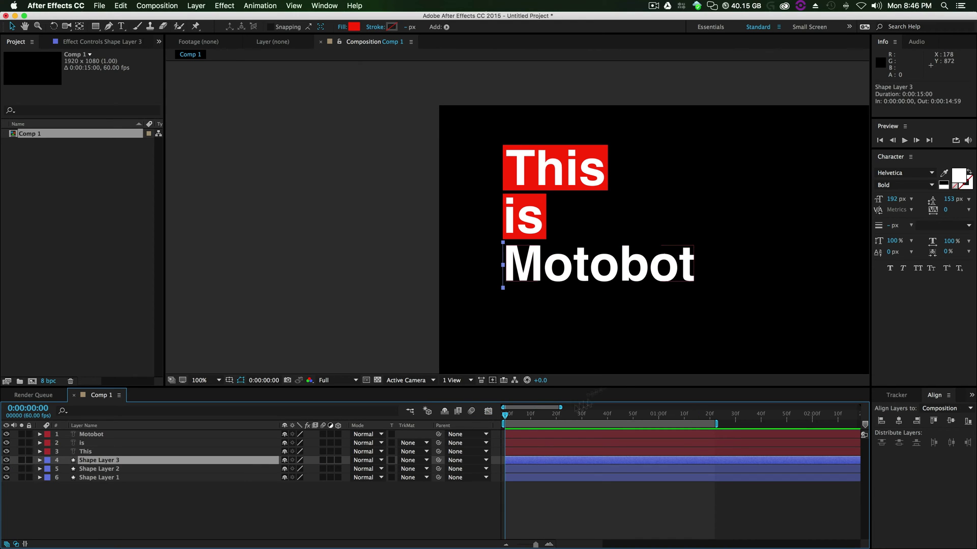
pyautogui.moveTo(530, 417); pyautogui.dragTo(502, 419)
pyautogui.press('u')
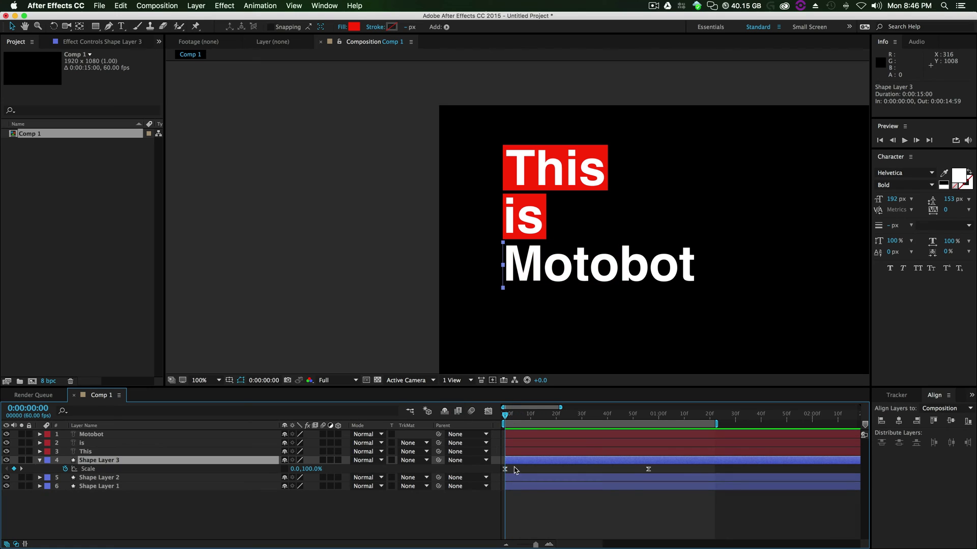
# Copy both Scale keyframes from Shape Layer 3 to Shape Layers 2 and 1 at 0:00:00:00 and reveal the pasted keyframes
pyautogui.moveTo(686, 466); pyautogui.dragTo(486, 476)
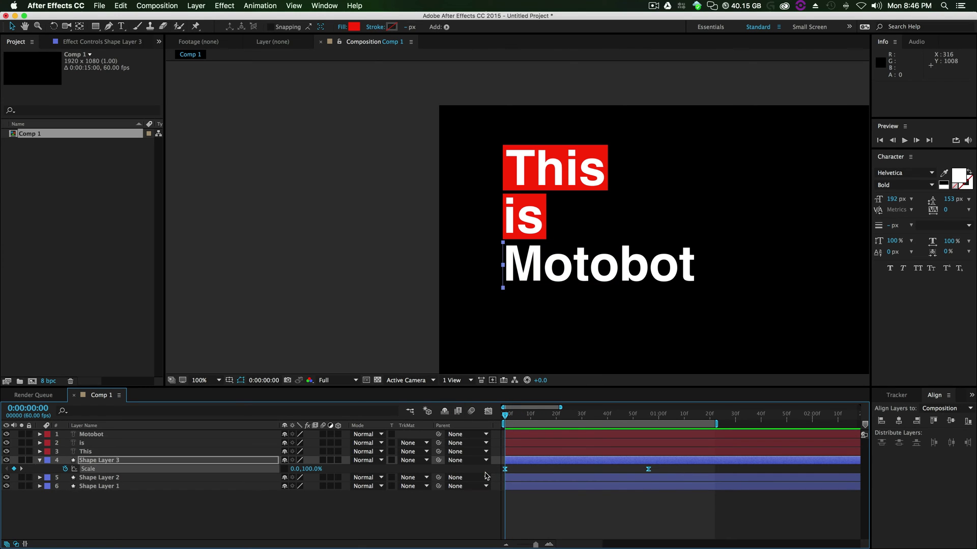
pyautogui.press('super+c')
pyautogui.click(152, 478)
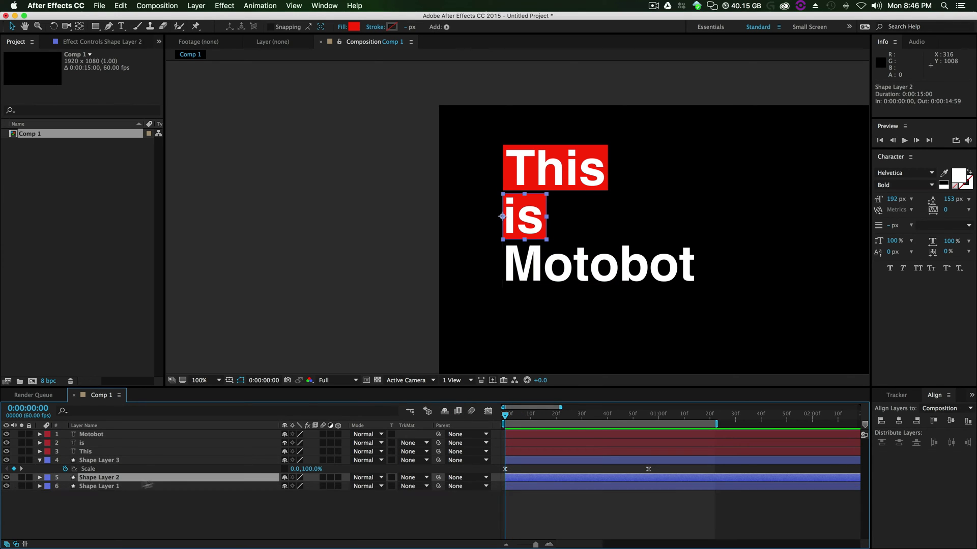
pyautogui.keyDown('shift'); pyautogui.click(104, 486); pyautogui.keyUp('shift')
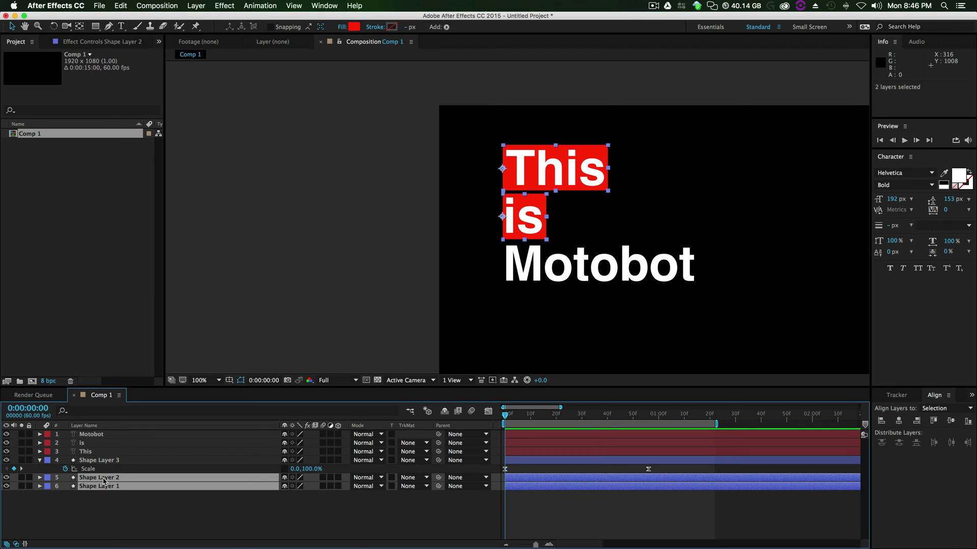
pyautogui.press('super')
pyautogui.press('super+v')
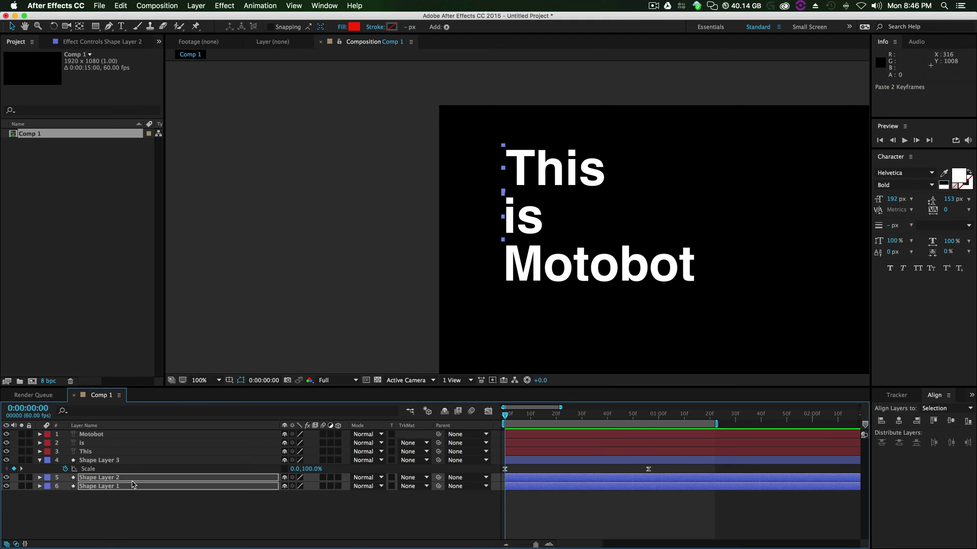
pyautogui.press('u')
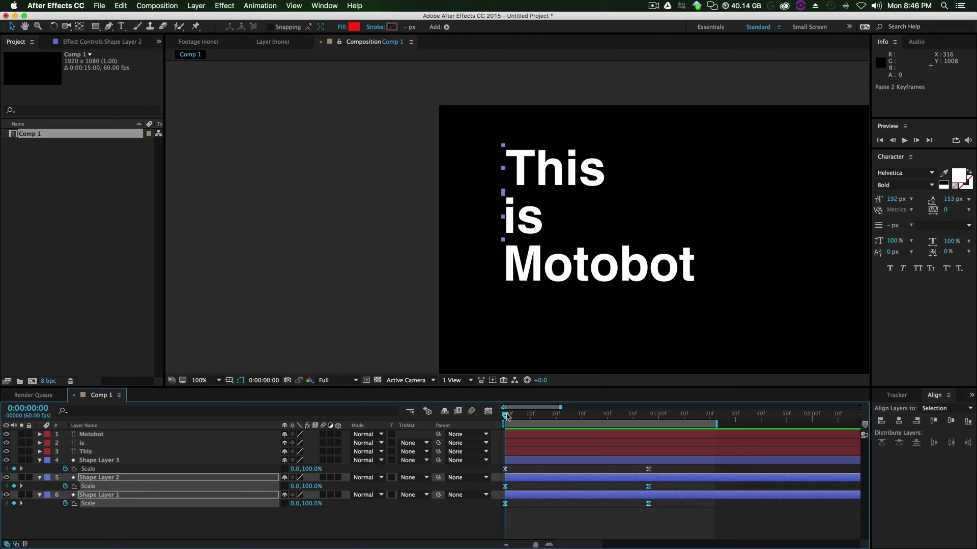
# Set Shape Layer 2's horizontal scale to 36.5% at its 0:00:00:56 keyframe so the box fits the word "is"
pyautogui.moveTo(508, 417); pyautogui.dragTo(648, 446)
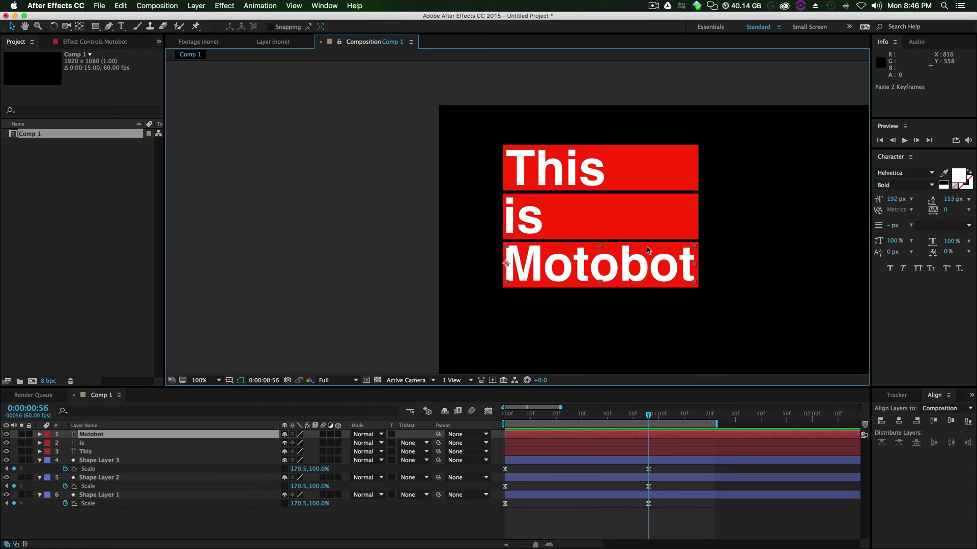
pyautogui.click(651, 480)
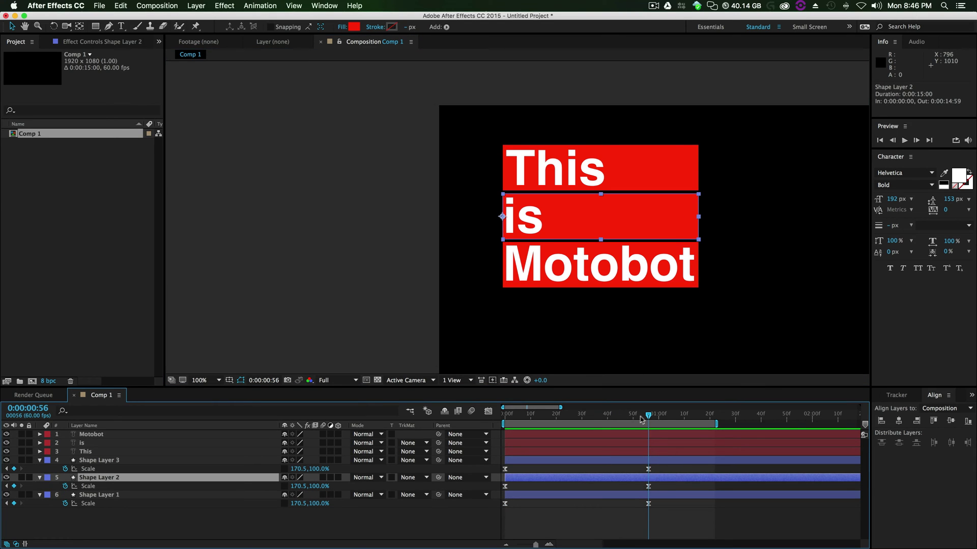
pyautogui.click(648, 487)
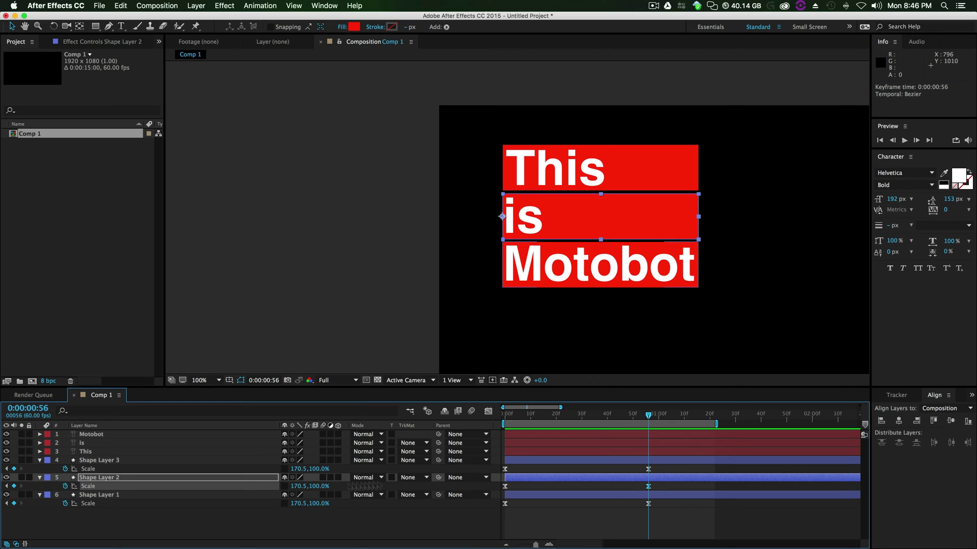
pyautogui.moveTo(300, 486); pyautogui.dragTo(234, 487)
pyautogui.click(650, 462)
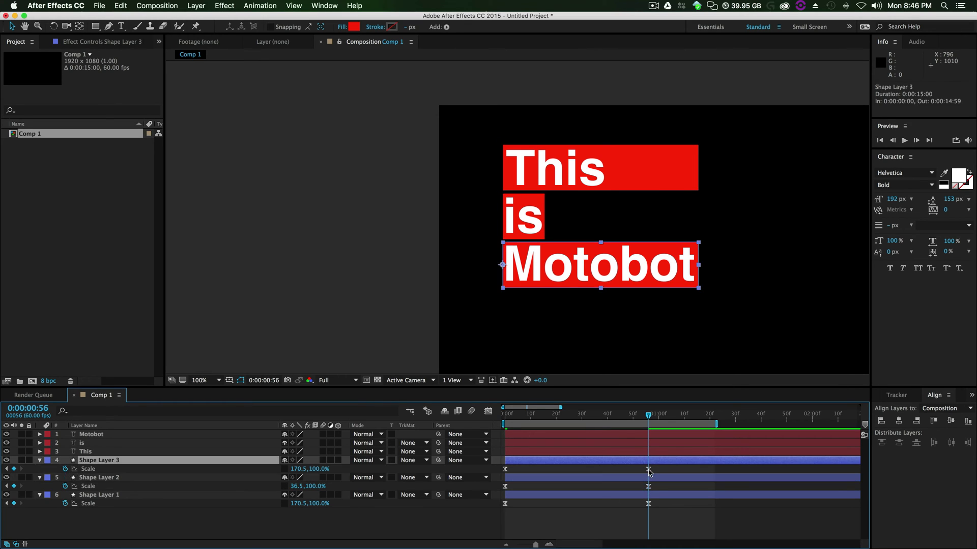
pyautogui.click(648, 469)
pyautogui.moveTo(285, 471); pyautogui.dragTo(272, 471)
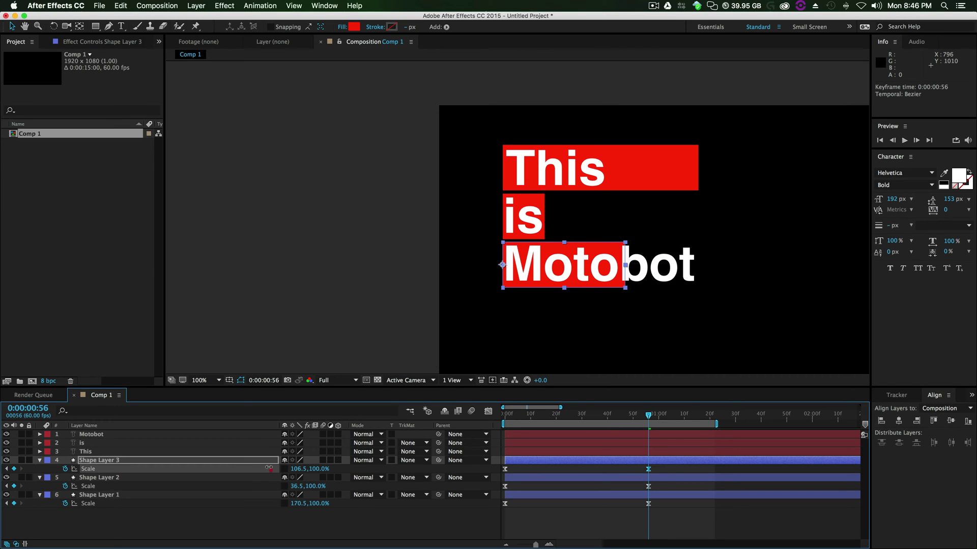
pyautogui.press('cmd+z')
# Set Shape Layer 1's horizontal scale to 90.5% at 0:00:00:56 to fit "This", and preview all three boxes opening
pyautogui.click(540, 497)
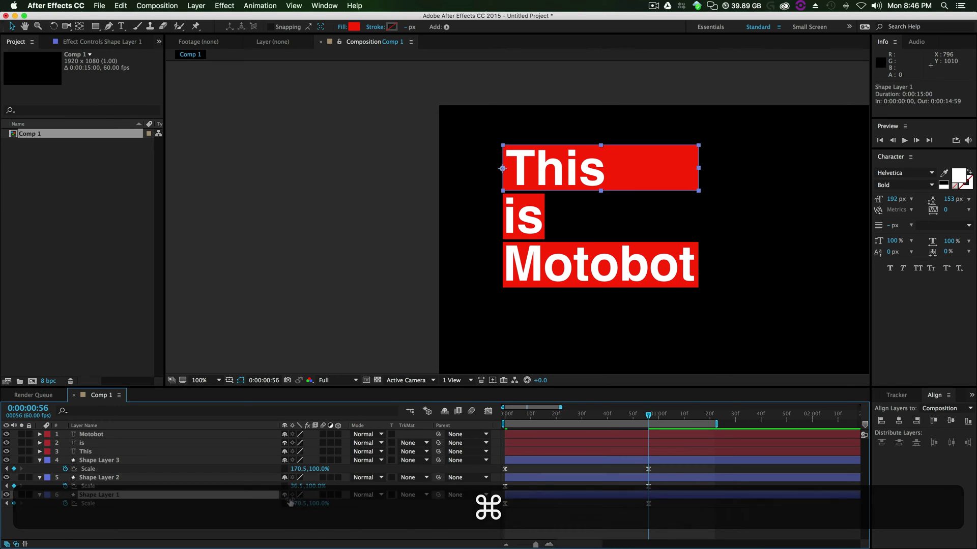
pyautogui.moveTo(292, 504); pyautogui.dragTo(260, 504)
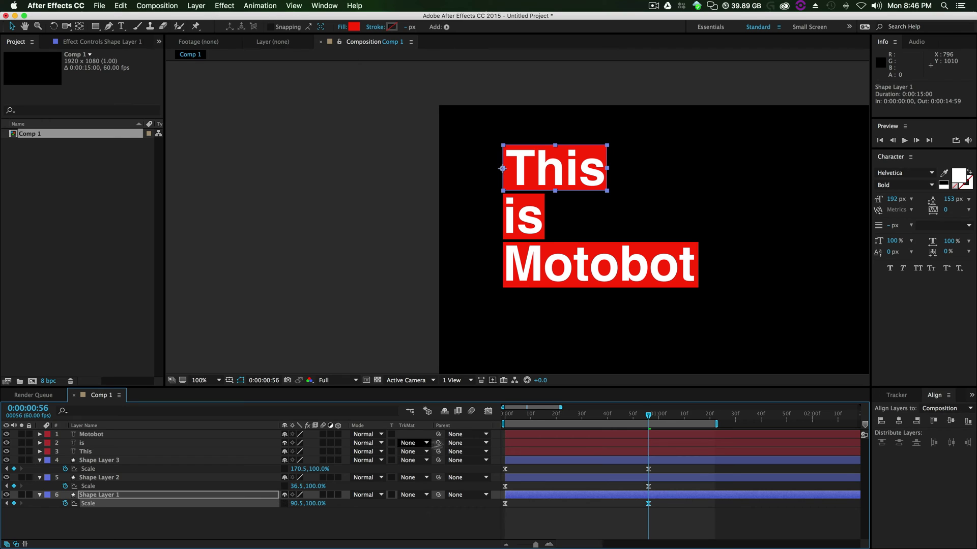
pyautogui.press('space')
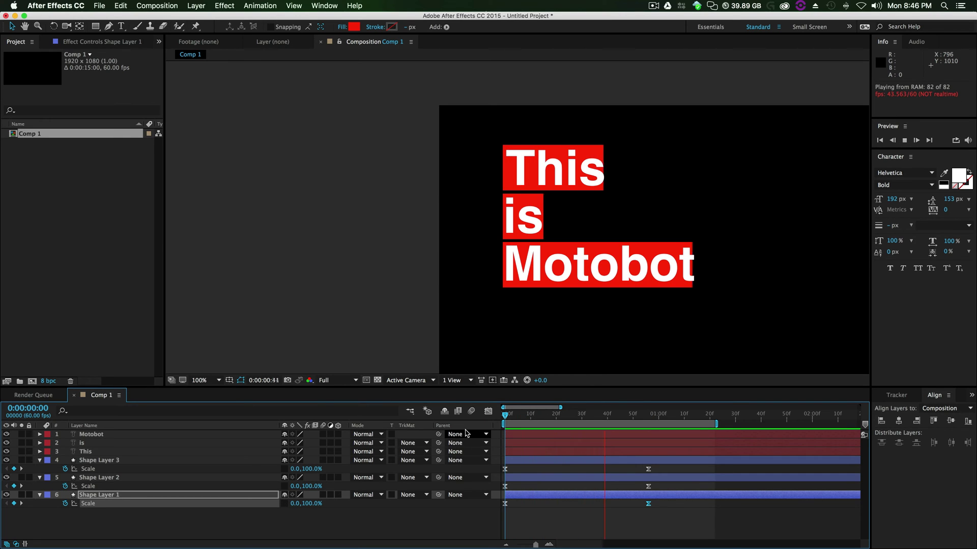
pyautogui.press('space')
pyautogui.press('space')
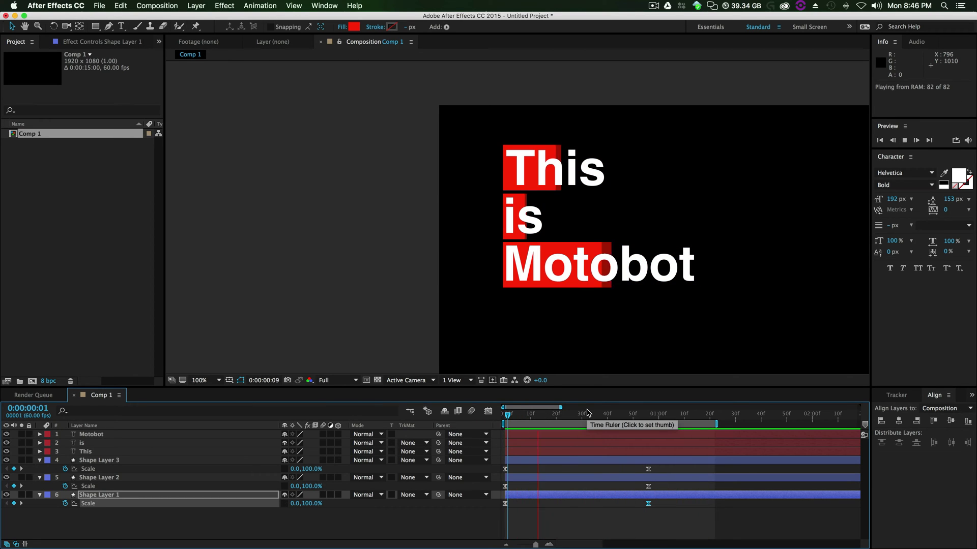
pyautogui.press('space')
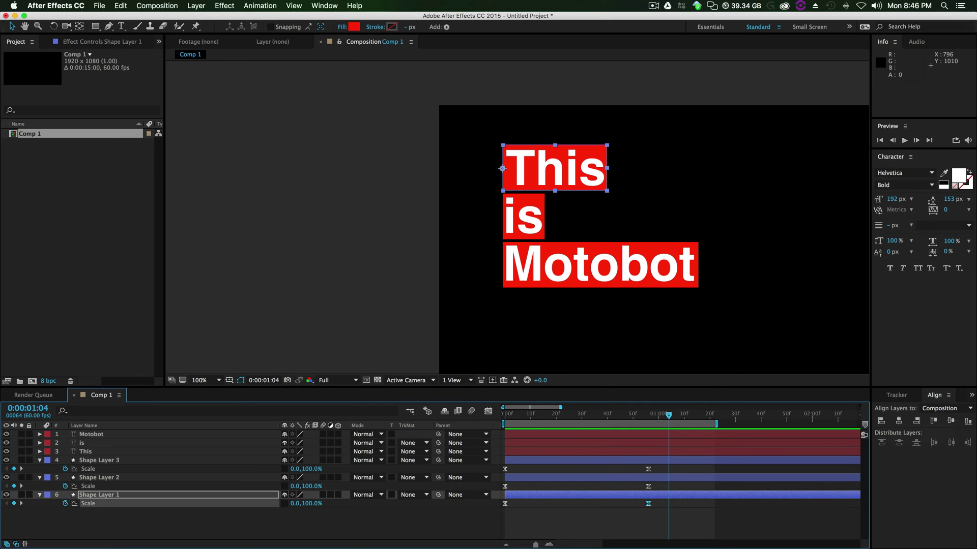
# Switch to Chrome, replay the opening of the CNNMoney title video to study the boxes' timing, and return to After Effects
pyautogui.press('super+Tab')
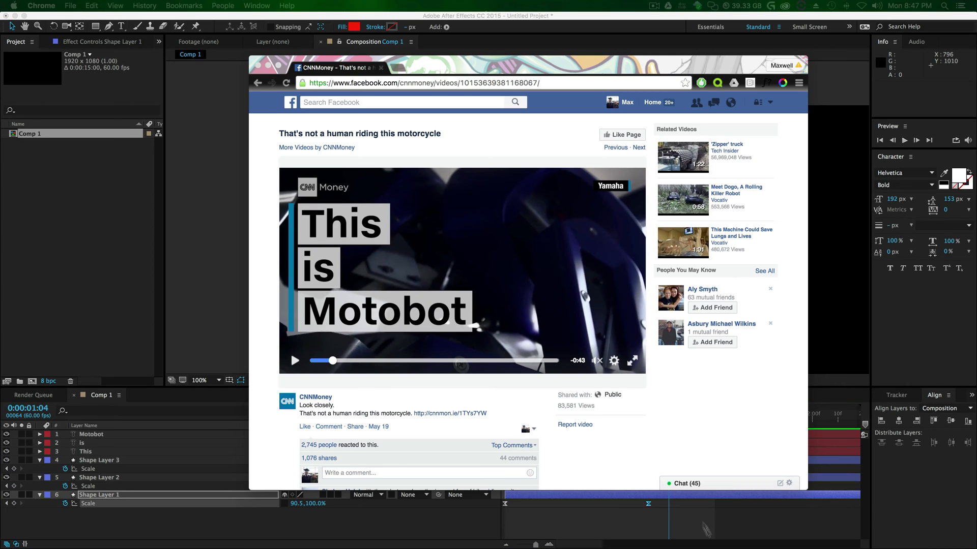
pyautogui.click(324, 363)
pyautogui.moveTo(332, 361); pyautogui.dragTo(310, 362)
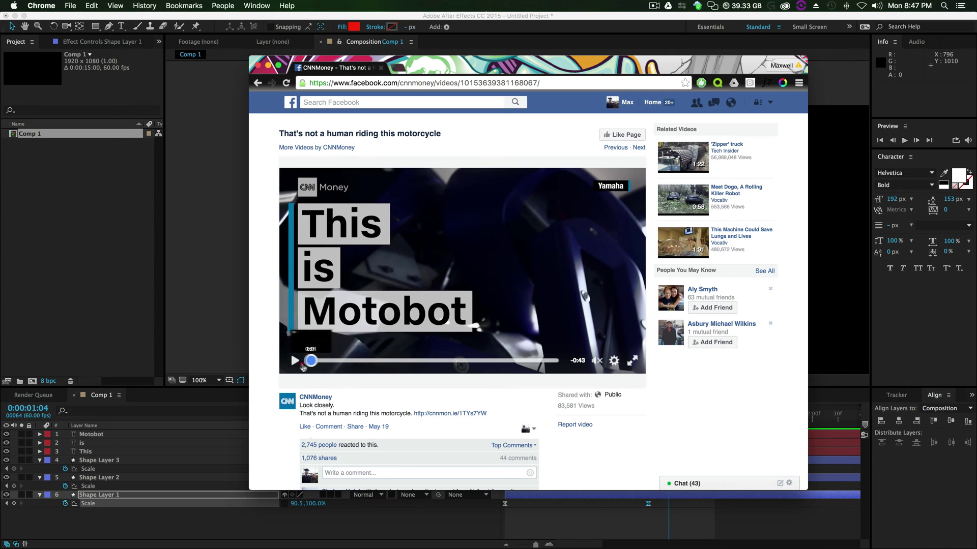
pyautogui.click(294, 363)
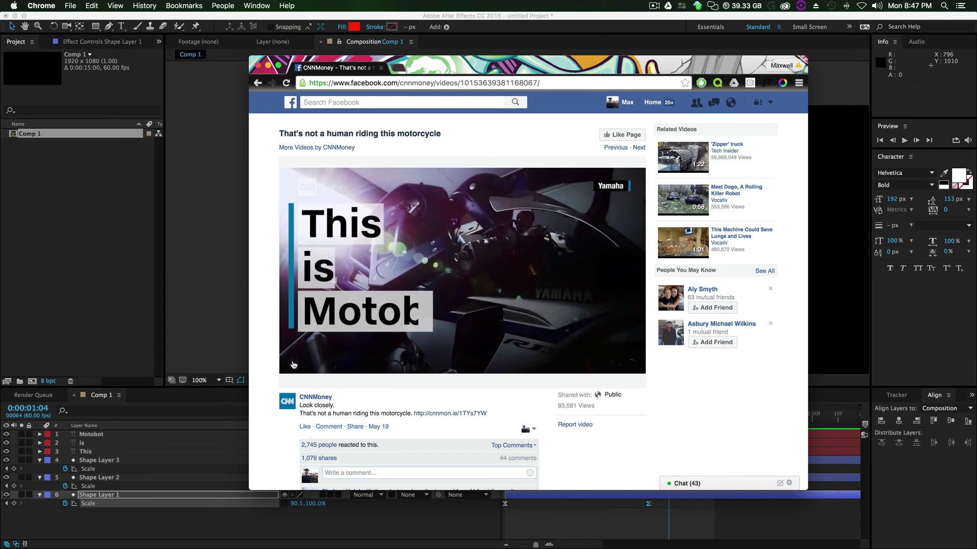
pyautogui.click(293, 364)
pyautogui.click(326, 527)
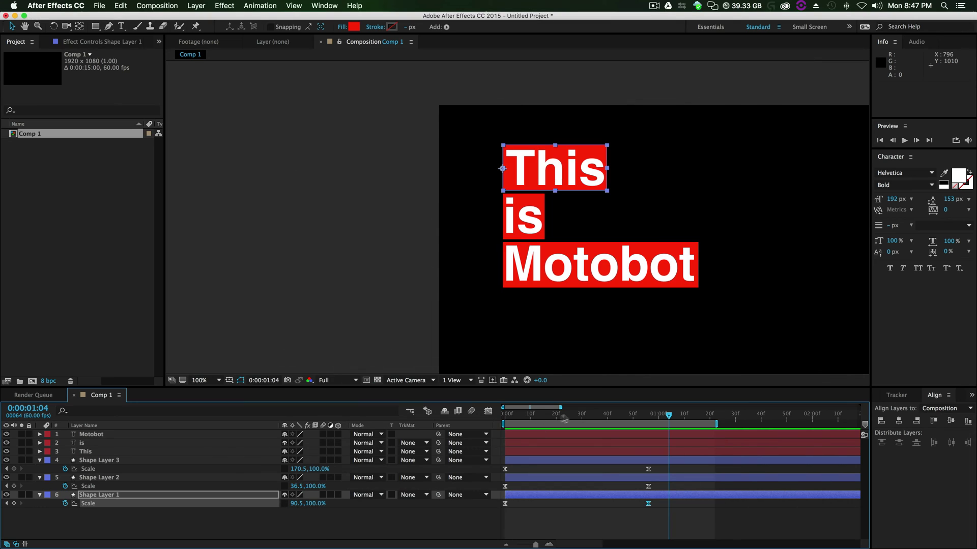
# Try staggering the boxes by moving the end Scale keyframes of Shape Layers 3 and 2 earlier, and undo both moves
pyautogui.moveTo(649, 487); pyautogui.dragTo(614, 469)
pyautogui.moveTo(627, 412); pyautogui.dragTo(482, 424)
pyautogui.press('space')
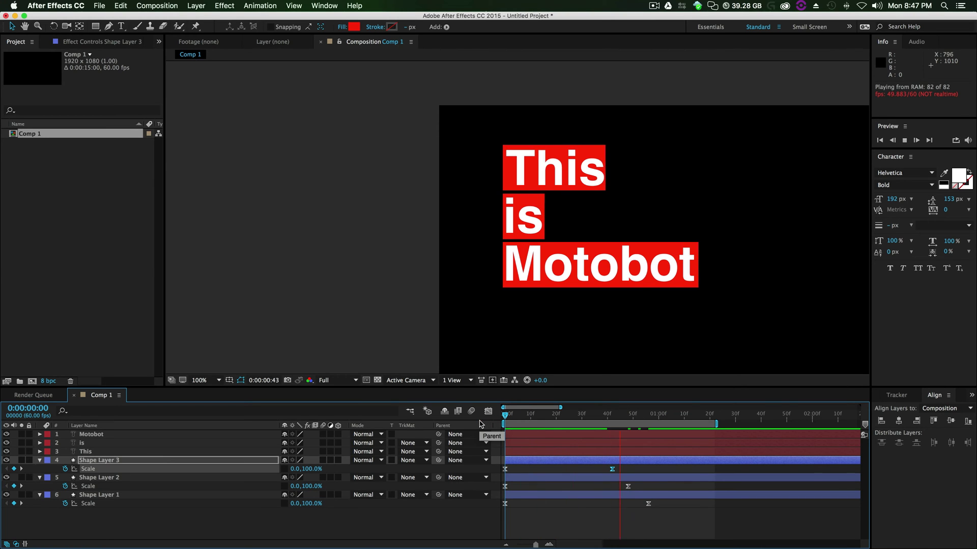
pyautogui.press('space')
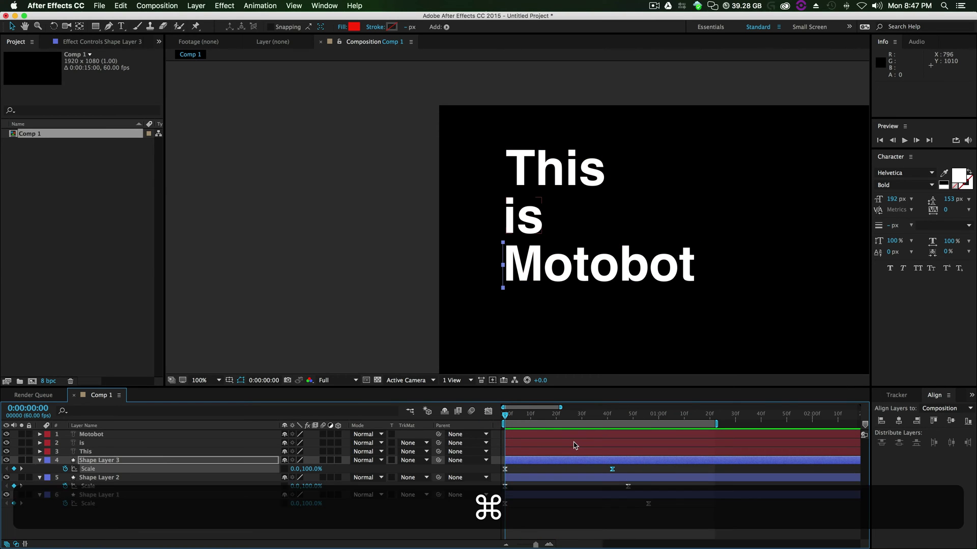
pyautogui.press('super+z')
pyautogui.press('super+z')
# Move Shape Layer 2's end Scale keyframe to 0:00:00:46 and Shape Layer 1's to about 0:00:00:35, and preview the staggered opening
pyautogui.moveTo(649, 488); pyautogui.dragTo(594, 504)
pyautogui.press('space')
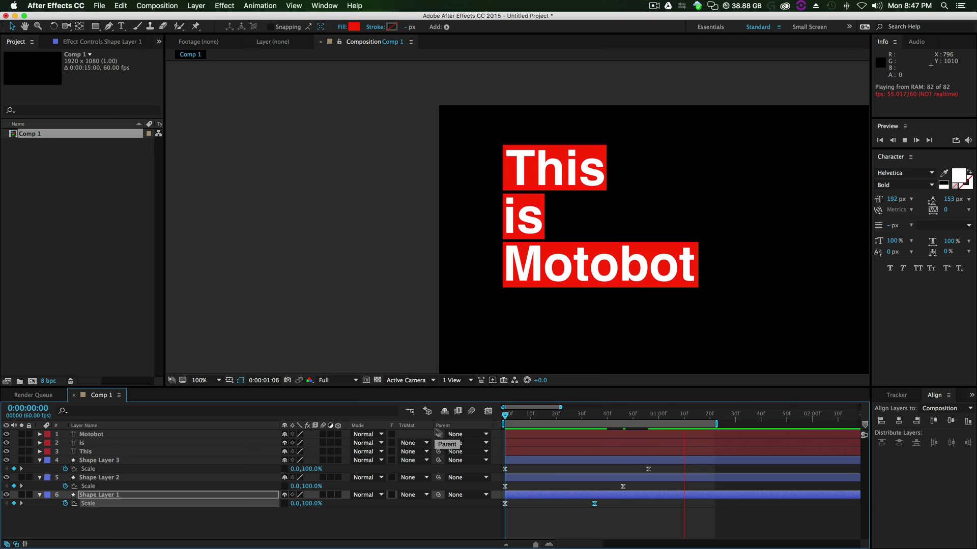
pyautogui.press('space')
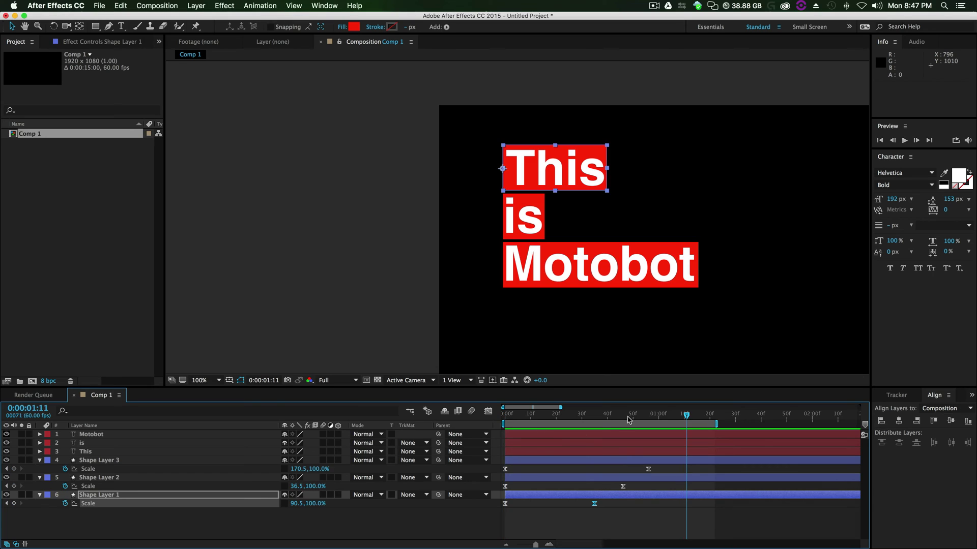
pyautogui.press('space')
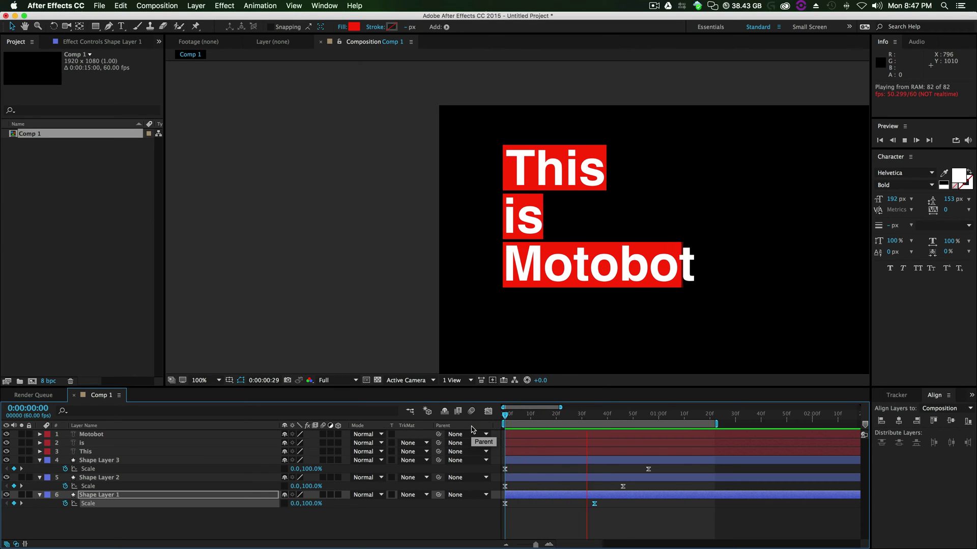
pyautogui.press('space')
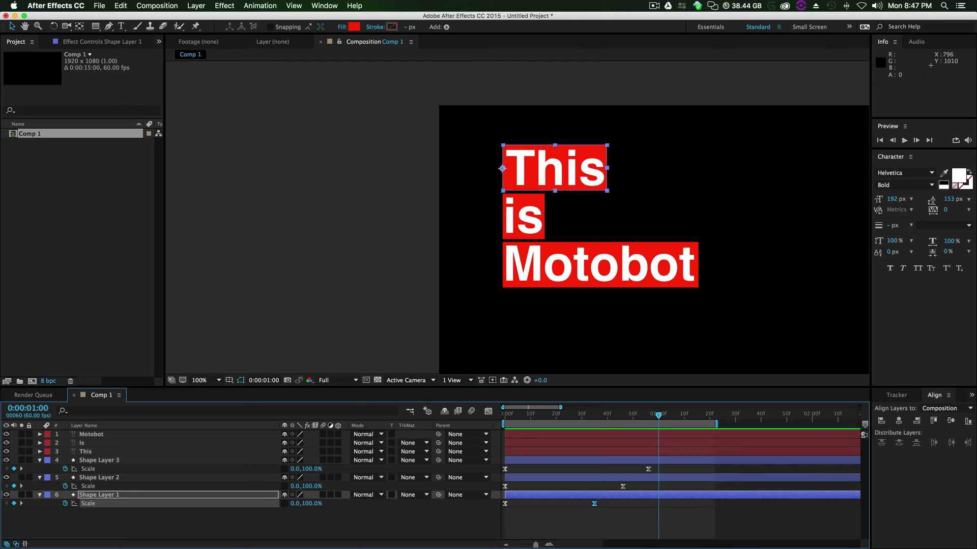
# Rewatch the title animation in the Chrome reference video, checking the vertical bar beside the words, and return to After Effects
pyautogui.press('super+Tab')
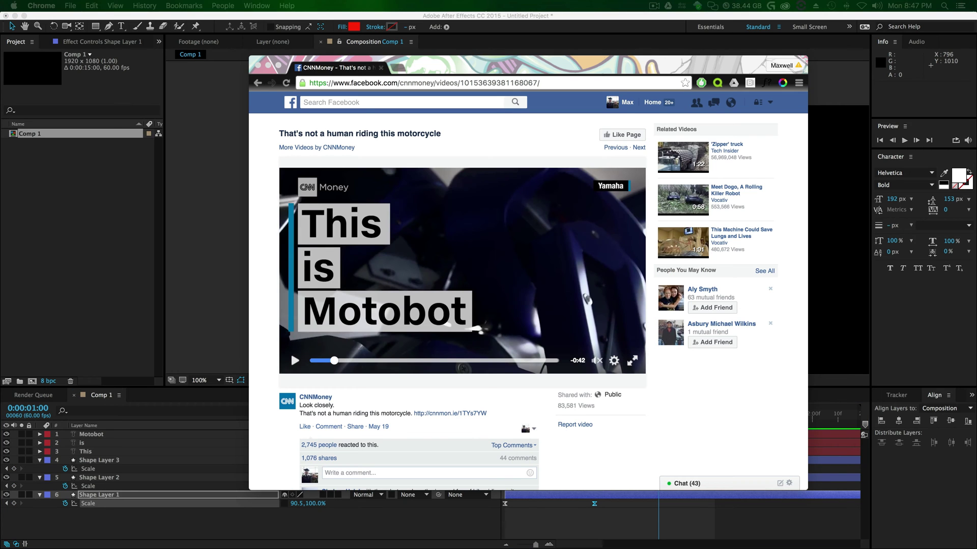
pyautogui.click(327, 361)
pyautogui.click(295, 361)
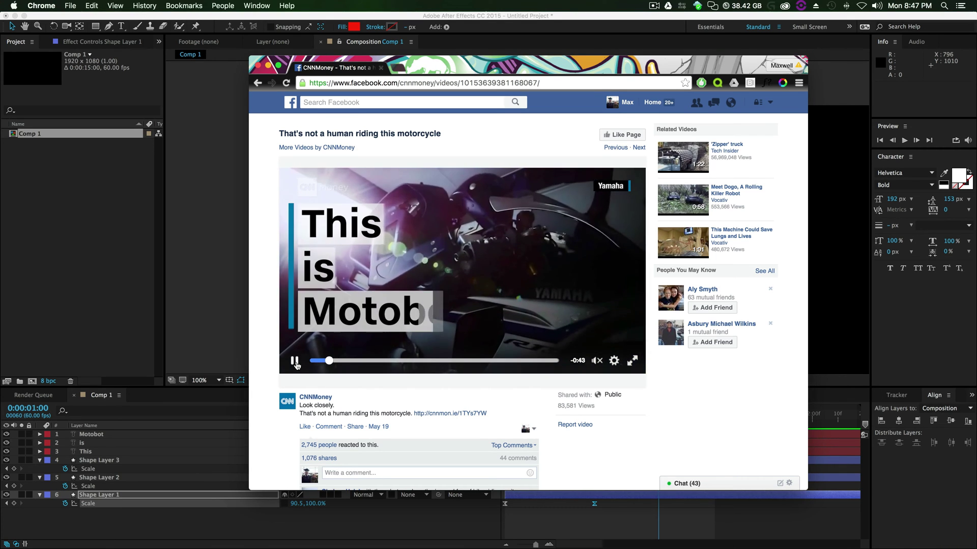
pyautogui.press('super+Tab')
# Copy and paste Shape Layer 3 as a new layer and move the copy over "This", to about position 128, 239.4
pyautogui.click(97, 505)
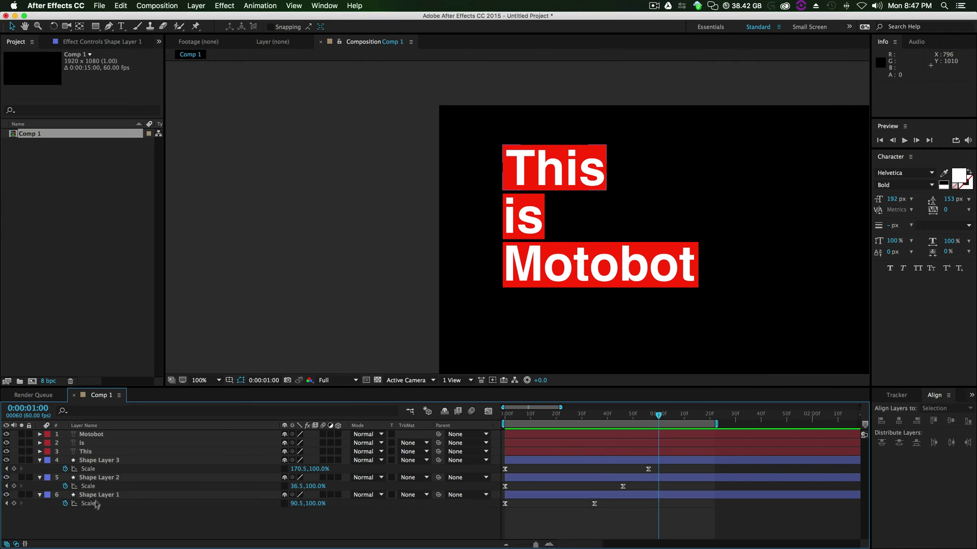
pyautogui.click(102, 495)
pyautogui.click(122, 460)
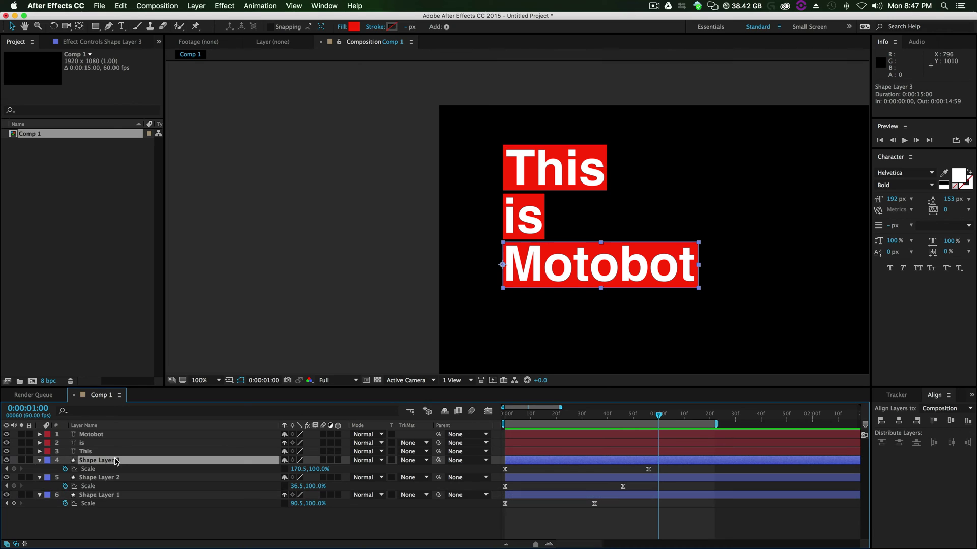
pyautogui.press('super+c')
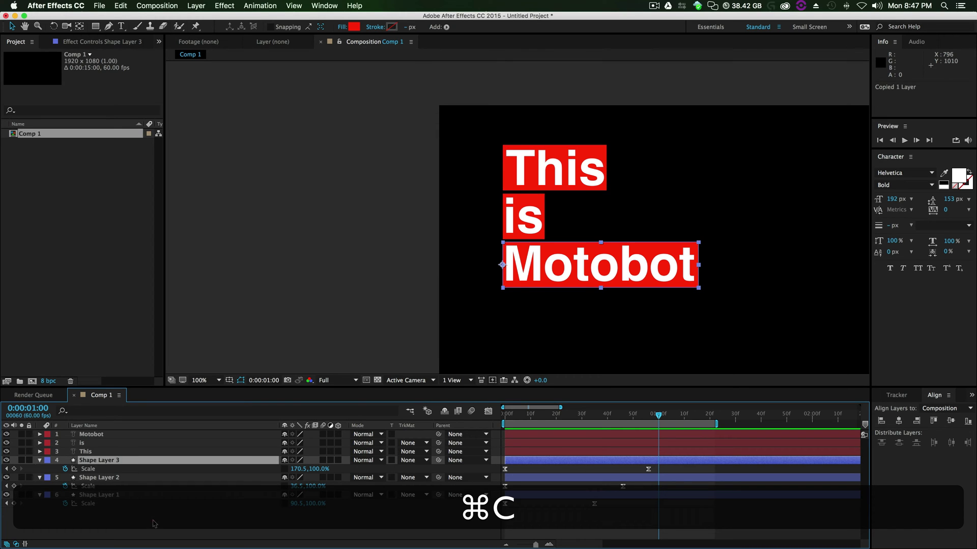
pyautogui.press('super+v')
pyautogui.moveTo(604, 270); pyautogui.dragTo(565, 180)
# Rotate Shape Layer 4 to 90° and move it beside the words, starting level with the "This" box at about 150, 153.4
pyautogui.press('r')
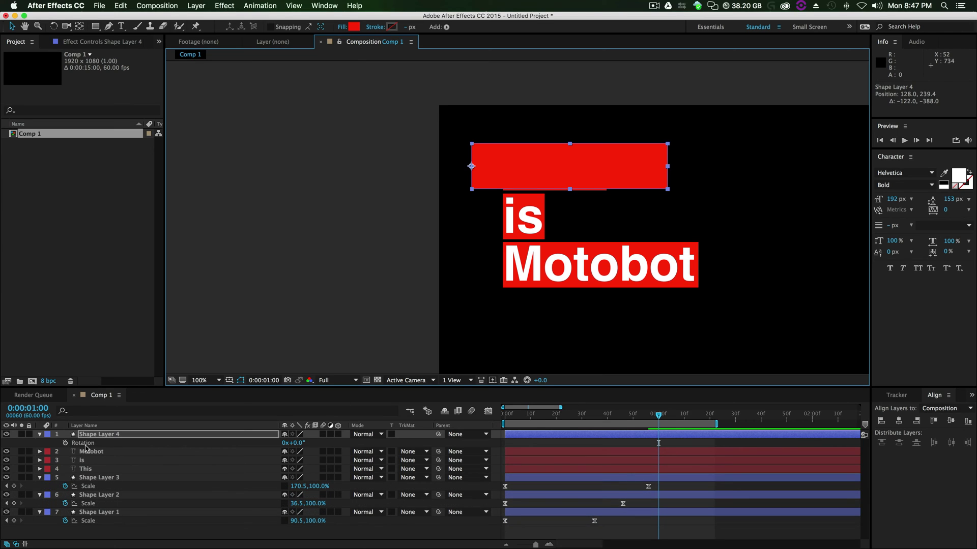
pyautogui.click(295, 442)
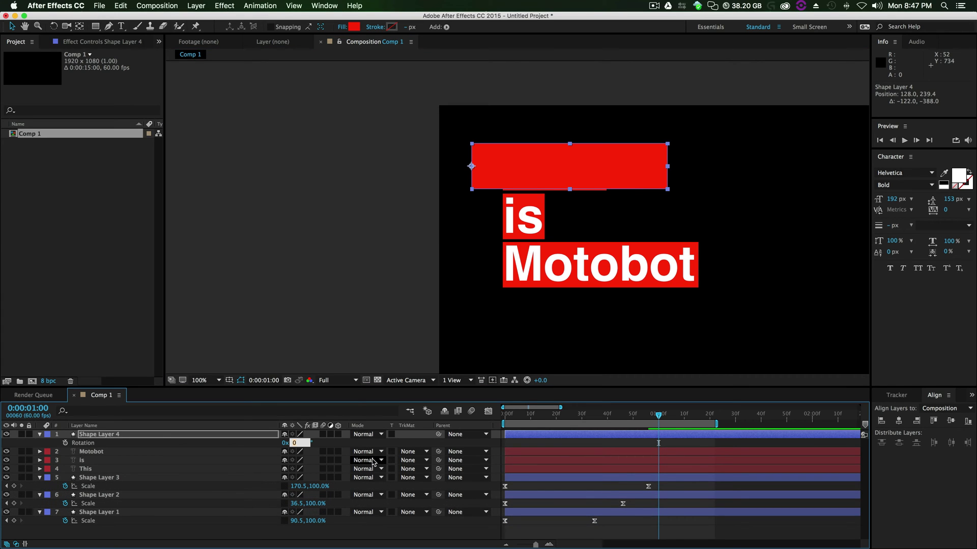
pyautogui.press('Return')
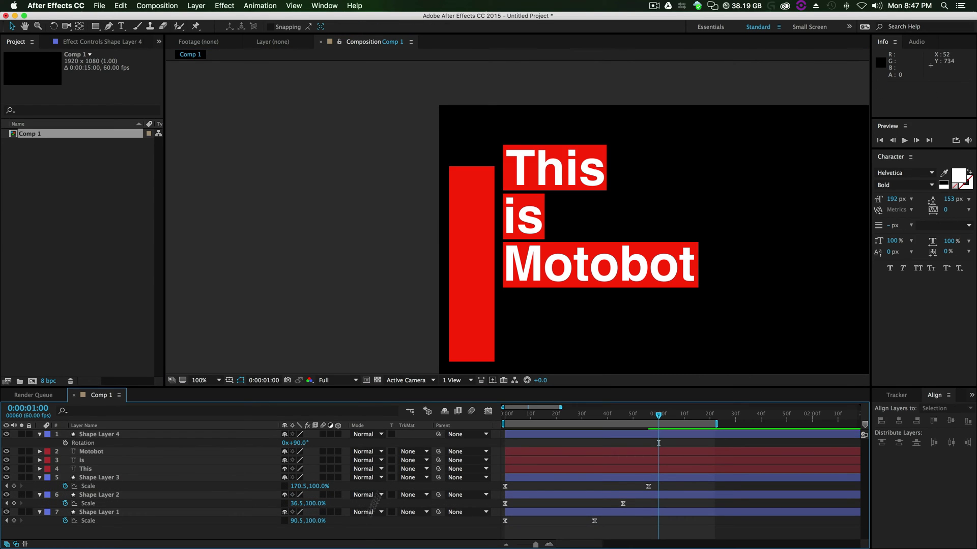
pyautogui.click(466, 309)
pyautogui.moveTo(467, 310); pyautogui.dragTo(468, 285)
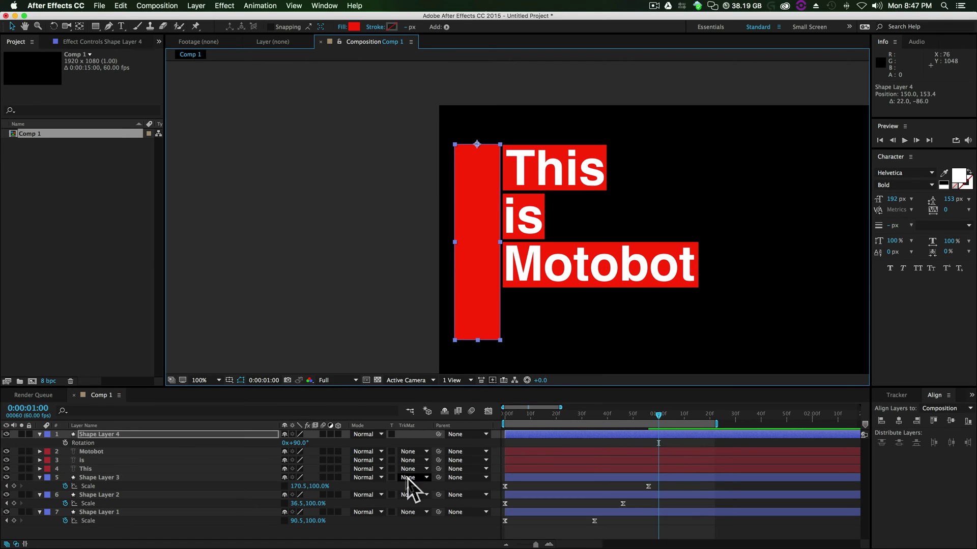
# Set Shape Layer 4's vertical scale to 8% at its 0:00:00:56 keyframe and move the bar closer to the words, to about 228, 159.4
pyautogui.press('s')
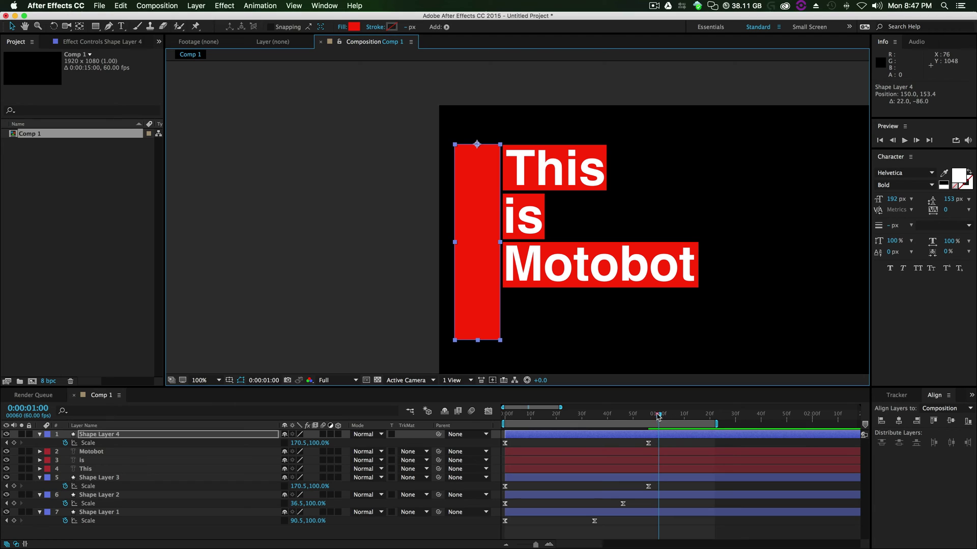
pyautogui.moveTo(659, 416); pyautogui.dragTo(649, 418)
pyautogui.moveTo(323, 442); pyautogui.dragTo(278, 443)
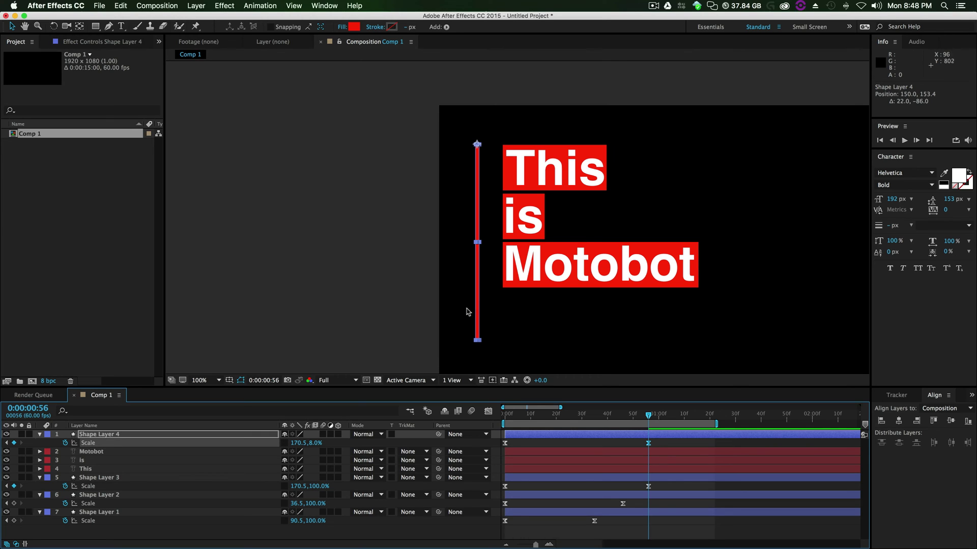
pyautogui.moveTo(477, 312); pyautogui.dragTo(492, 311)
# Preview the bar and set Shape Layer 4's vertical scale to 8% at its 0:00:00:00 keyframe as well
pyautogui.press('space')
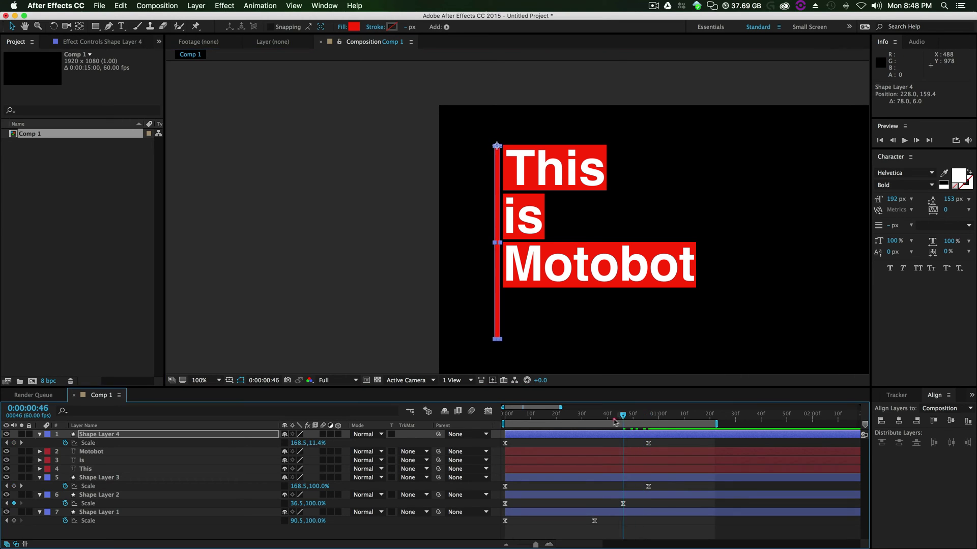
pyautogui.moveTo(522, 428); pyautogui.dragTo(501, 431)
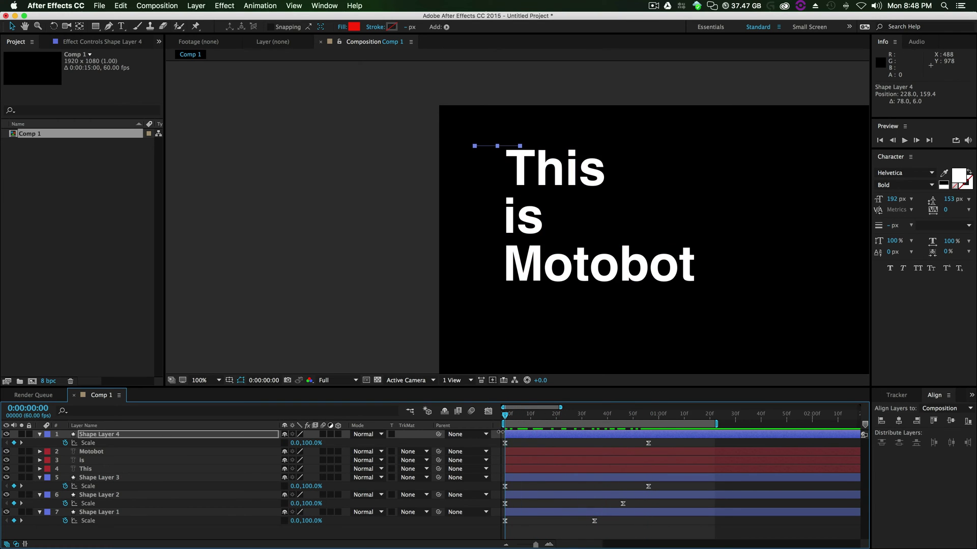
pyautogui.click(505, 443)
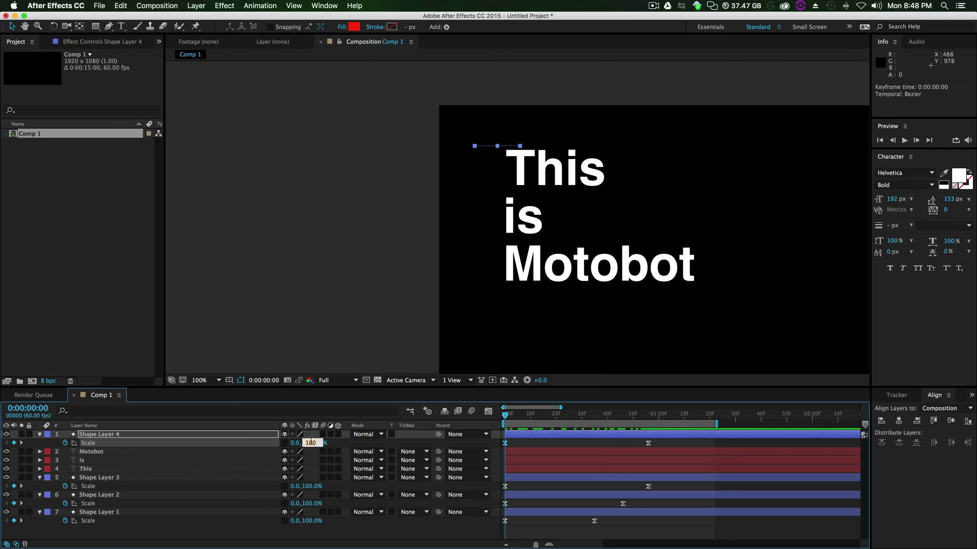
pyautogui.click(350, 532)
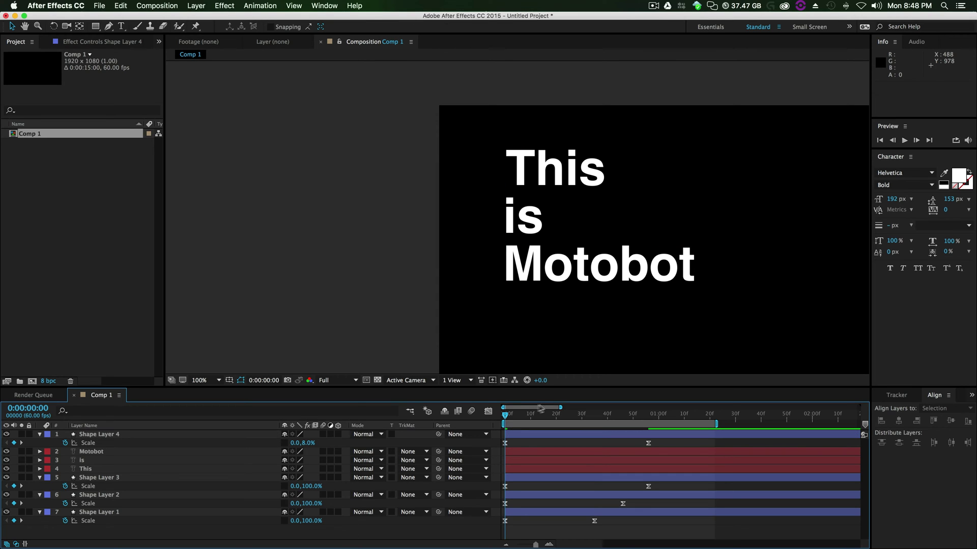
# Set Shape Layer 4's horizontal scale to 122.5% at its 0:00:00:56 keyframe so the bar ends near the "Motobot" box's lower edge
pyautogui.moveTo(505, 418); pyautogui.dragTo(650, 425)
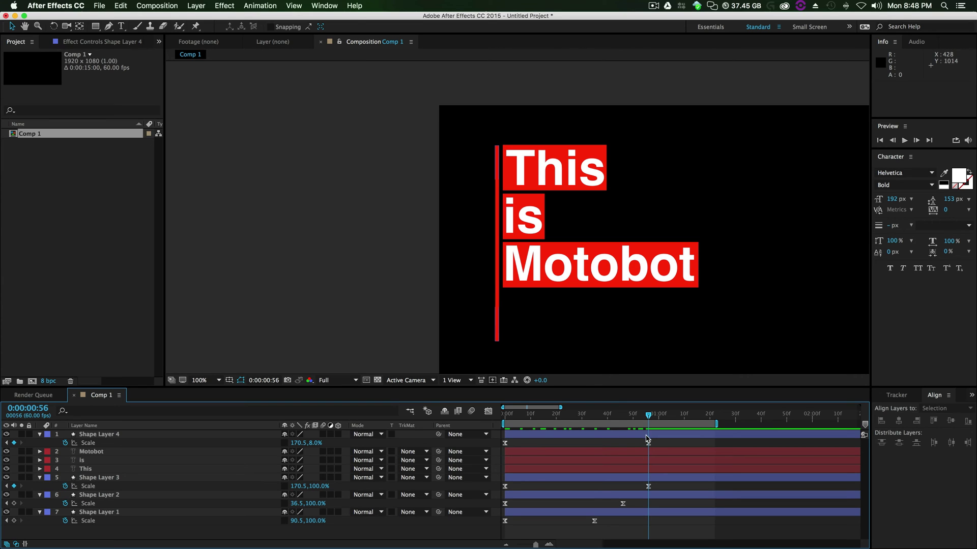
pyautogui.click(647, 436)
pyautogui.moveTo(298, 443); pyautogui.dragTo(273, 443)
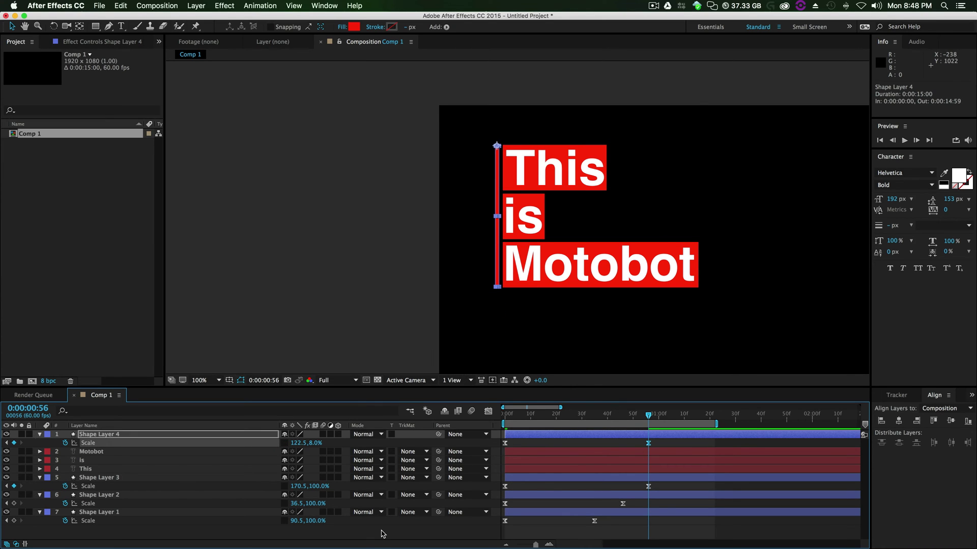
pyautogui.click(382, 532)
# Align the upper end of the Shape Layer 4 bar with the top of the "This" box, at about position 228, 156.3
pyautogui.scroll(3, 527, 311)
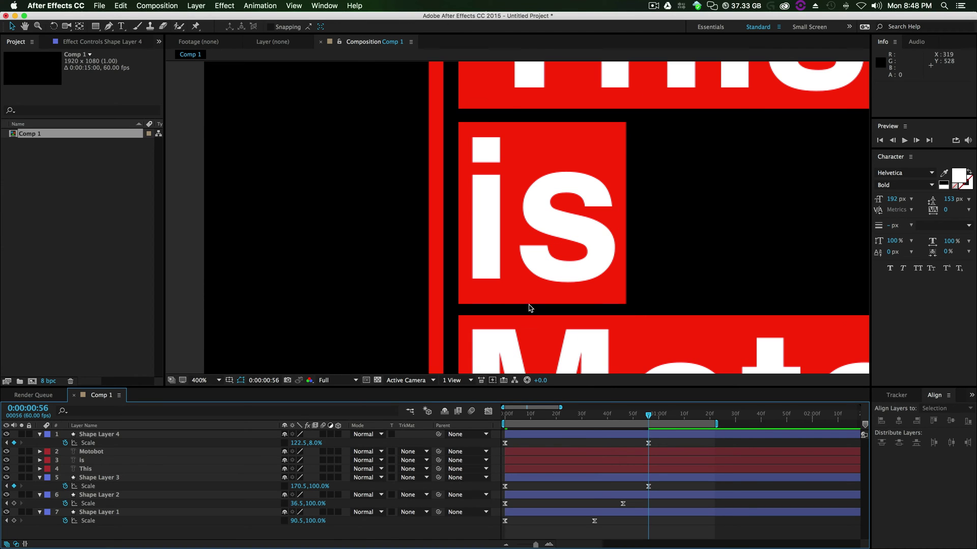
pyautogui.scroll(3, 499, 303)
pyautogui.moveTo(412, 173); pyautogui.dragTo(520, 315)
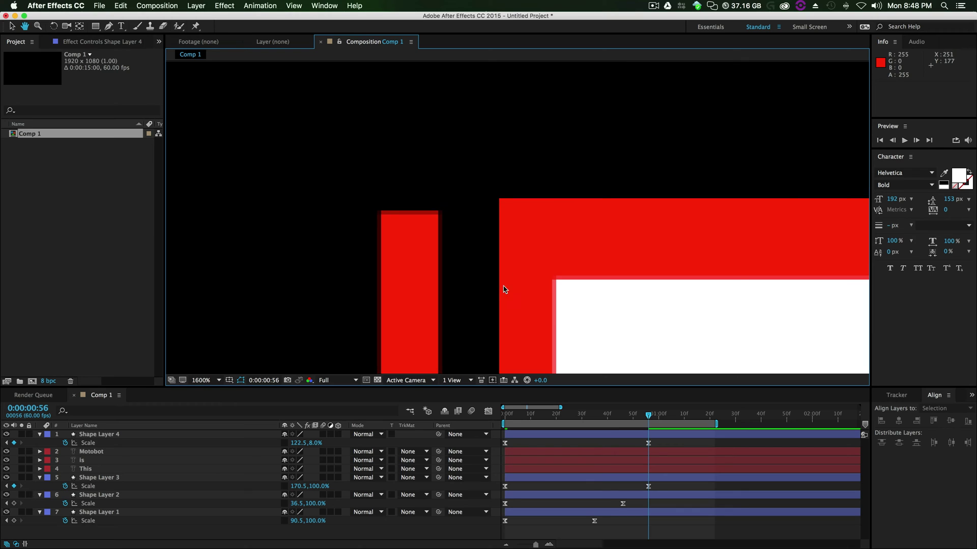
pyautogui.press('v')
pyautogui.click(412, 280)
pyautogui.moveTo(412, 300); pyautogui.dragTo(412, 284)
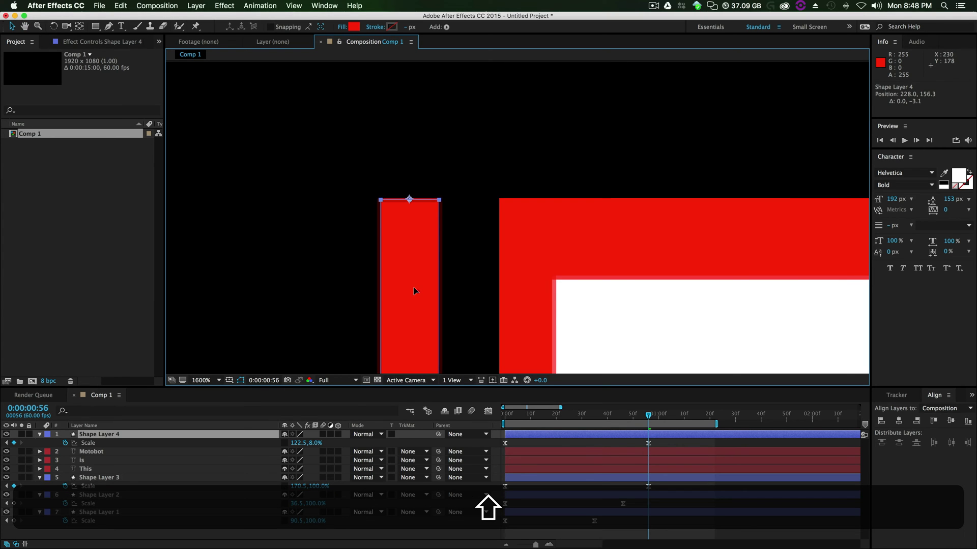
# Set Shape Layer 4's Scale to about 124.5, 15% at 0:00:00:56, bringing the bar's lower end near the bottom of the "Motobot" box
pyautogui.click(483, 279)
pyautogui.press(',')
pyautogui.press('h')
pyautogui.moveTo(478, 295); pyautogui.dragTo(467, 77)
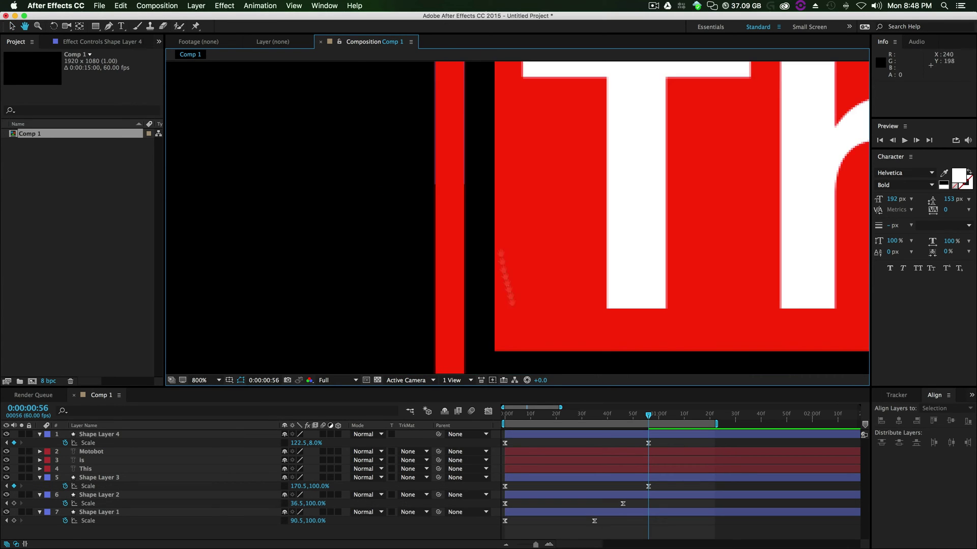
pyautogui.moveTo(529, 351)
pyautogui.mouseDown()
pyautogui.moveTo(539, 56)
pyautogui.moveTo(534, 225)
pyautogui.mouseUp()
pyautogui.press('.')
pyautogui.press('.')
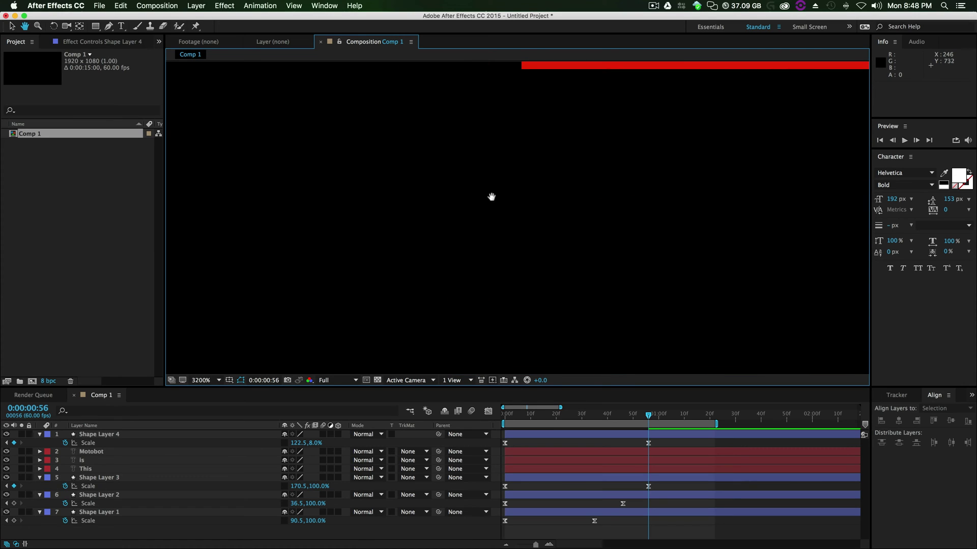
pyautogui.moveTo(463, 105); pyautogui.dragTo(526, 284)
pyautogui.press('v')
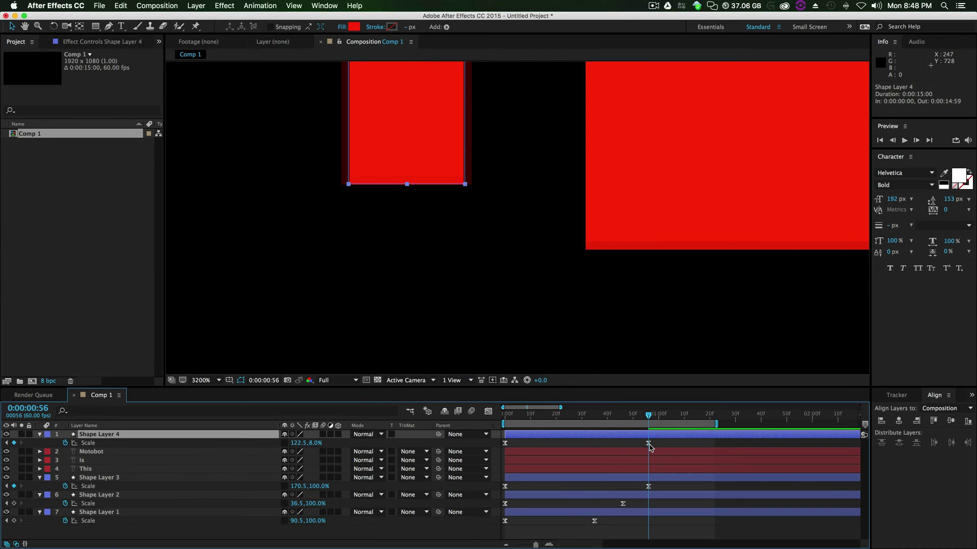
pyautogui.click(648, 443)
pyautogui.moveTo(294, 440); pyautogui.dragTo(315, 442)
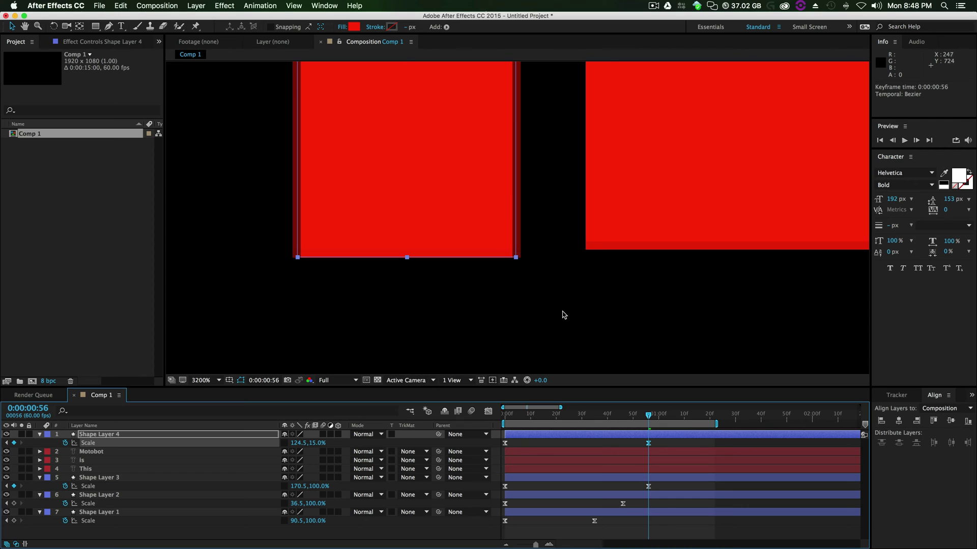
# Fine-tune Shape Layer 4's horizontal scale to 124.3% at 0:00:00:56 so the bar ends level with the "Motobot" box
pyautogui.press(',')
pyautogui.click(304, 443)
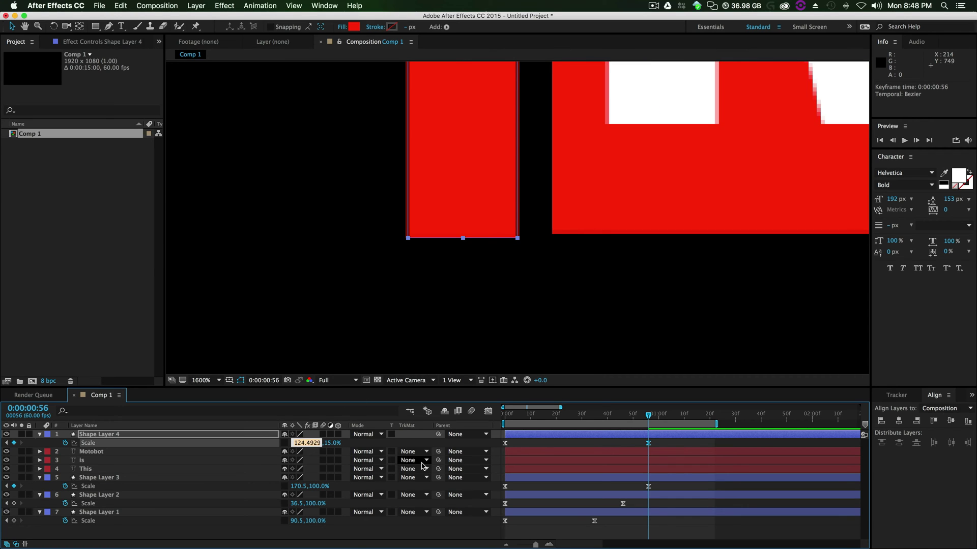
pyautogui.press('Return')
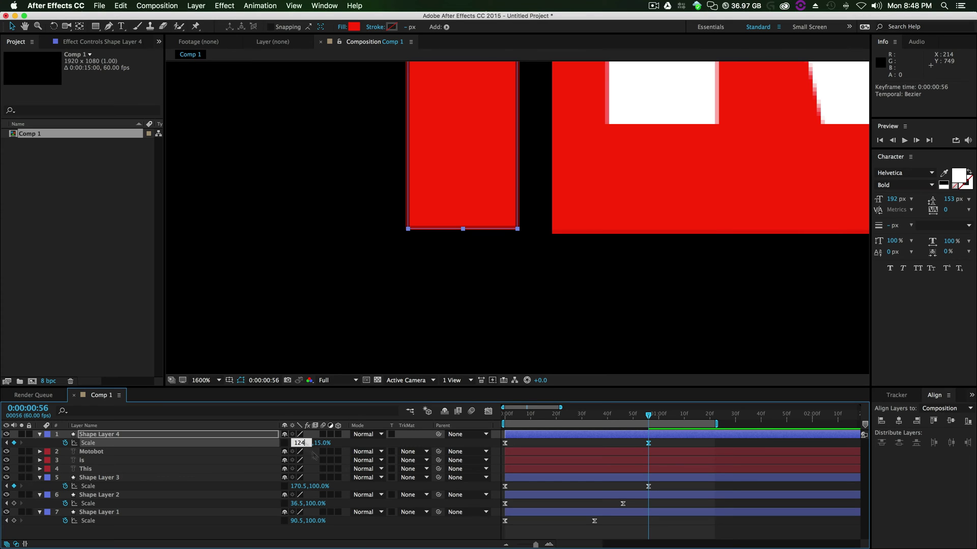
pyautogui.click(363, 531)
pyautogui.click(298, 443)
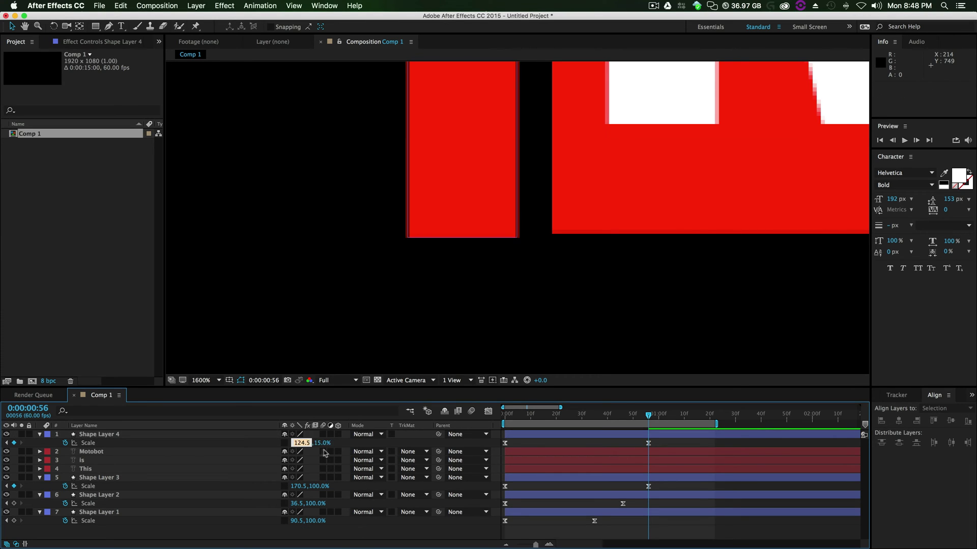
pyautogui.write('124.4')
pyautogui.press('Return')
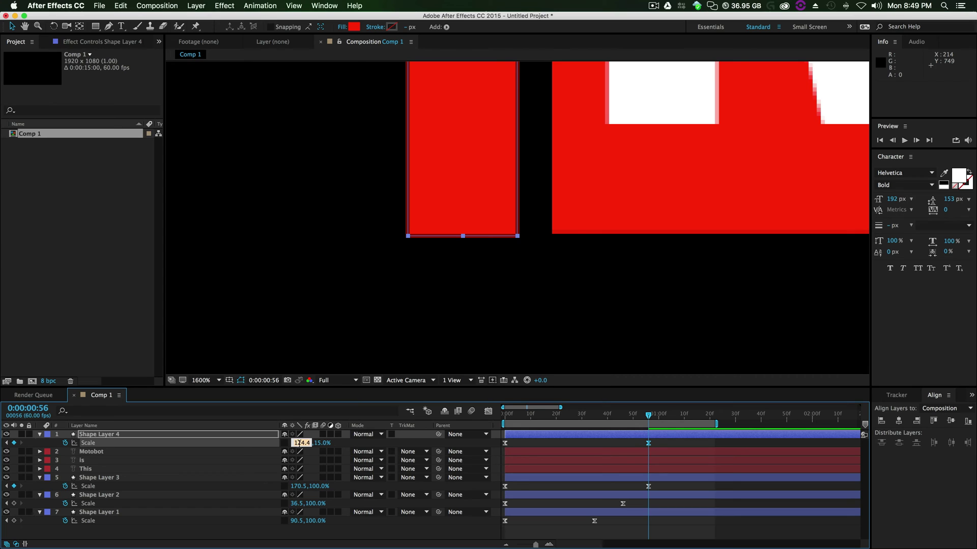
pyautogui.press('Return')
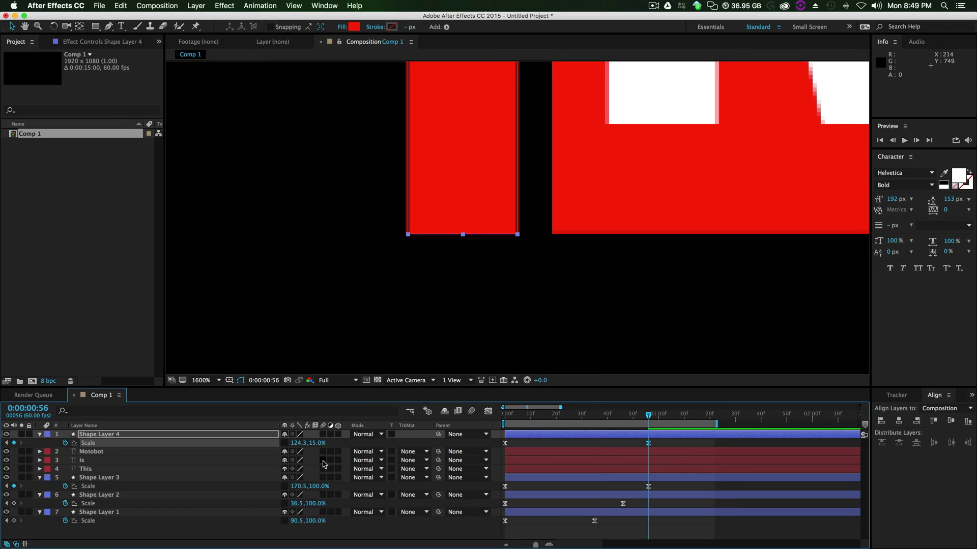
pyautogui.click(390, 536)
pyautogui.scroll(-5, 534, 290)
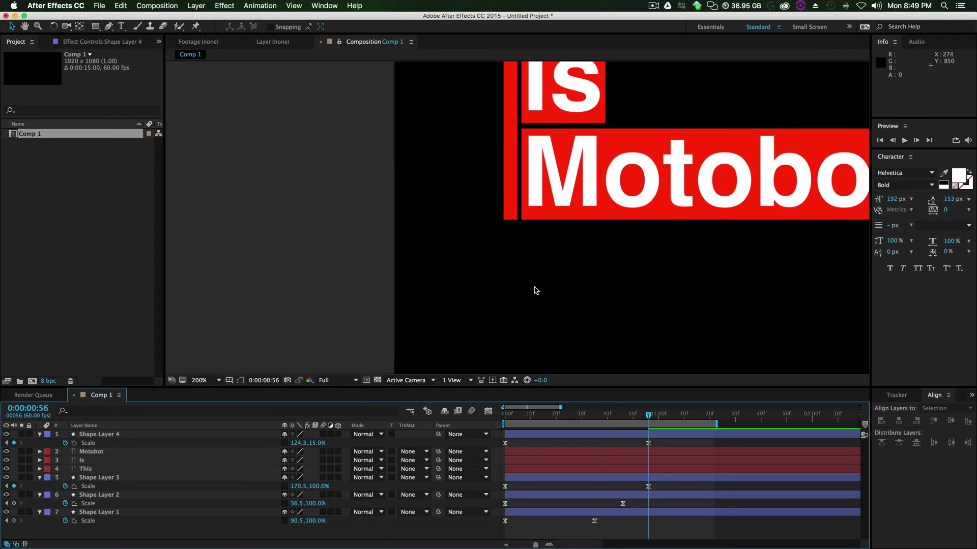
# Nudge the Shape Layer 4 bar left to position 221, 156.3 to widen its gap from the word boxes
pyautogui.scroll(1, 512, 253)
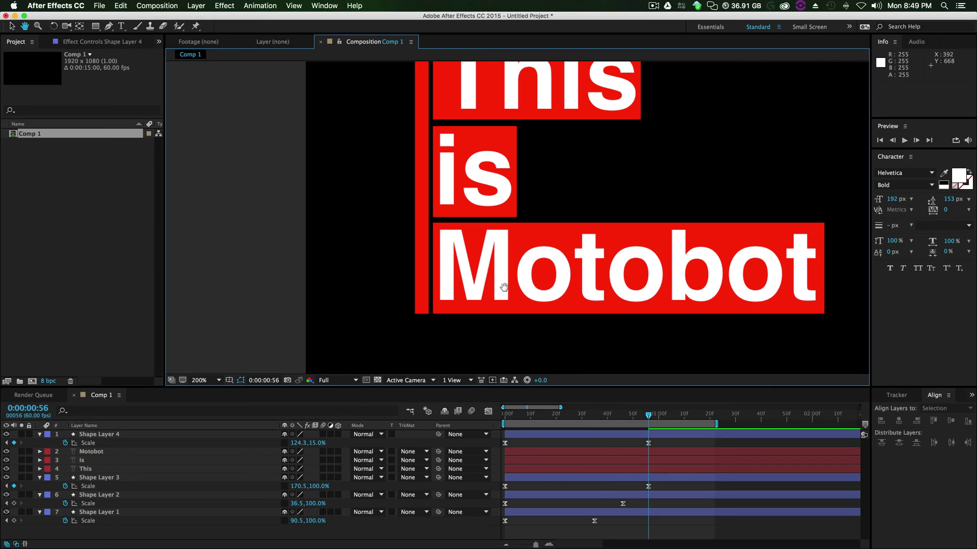
pyautogui.click(417, 229)
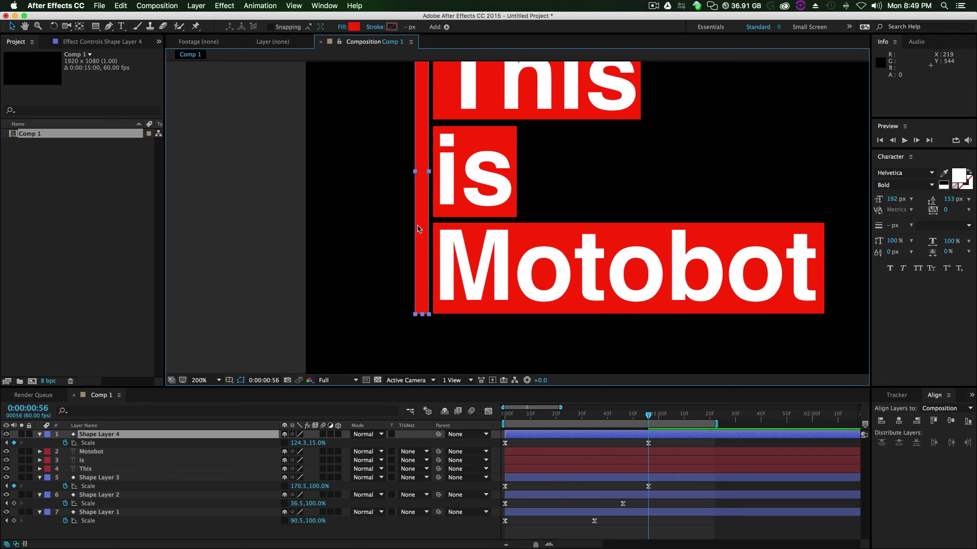
pyautogui.press('Left')
pyautogui.press('Left')
pyautogui.press('Left')
pyautogui.press('Left')
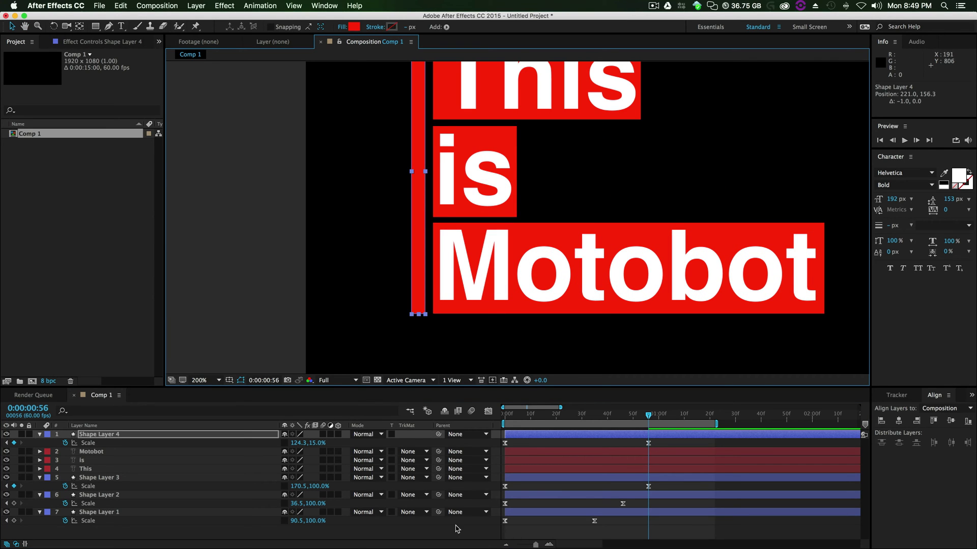
pyautogui.click(456, 529)
# Move Shape Layer 4's ending Scale keyframe to 0:00:00:44 and preview the animation from the start
pyautogui.moveTo(648, 443); pyautogui.dragTo(617, 443)
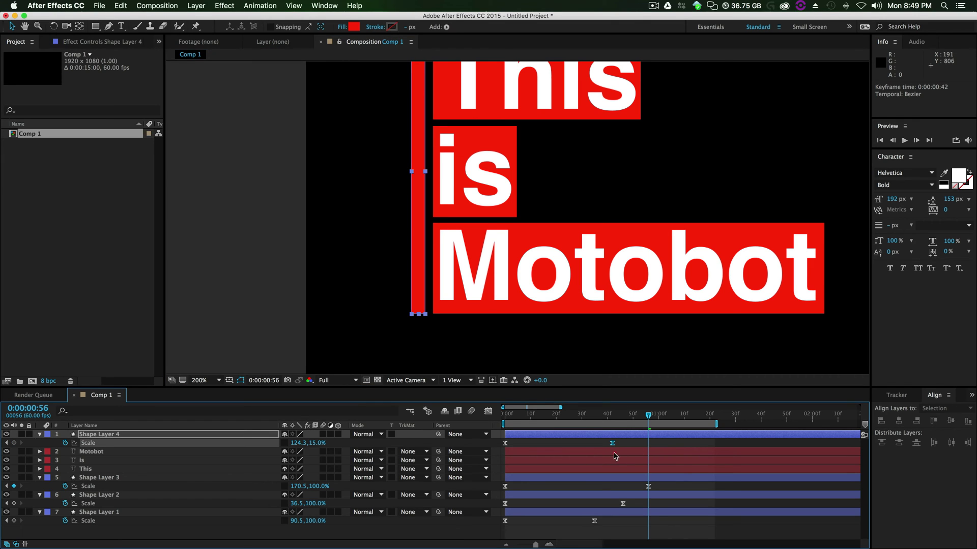
pyautogui.press('Home')
pyautogui.press(',')
pyautogui.press(',')
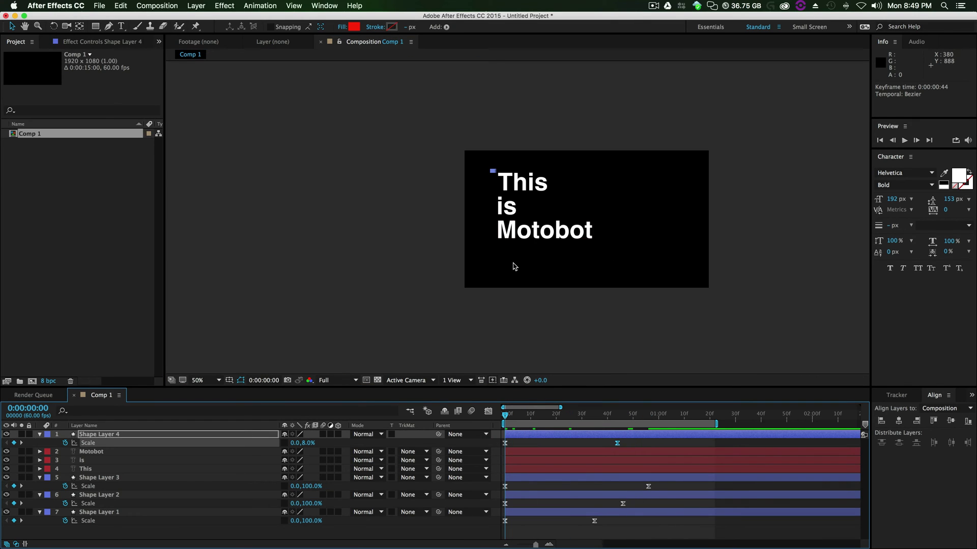
pyautogui.click(903, 141)
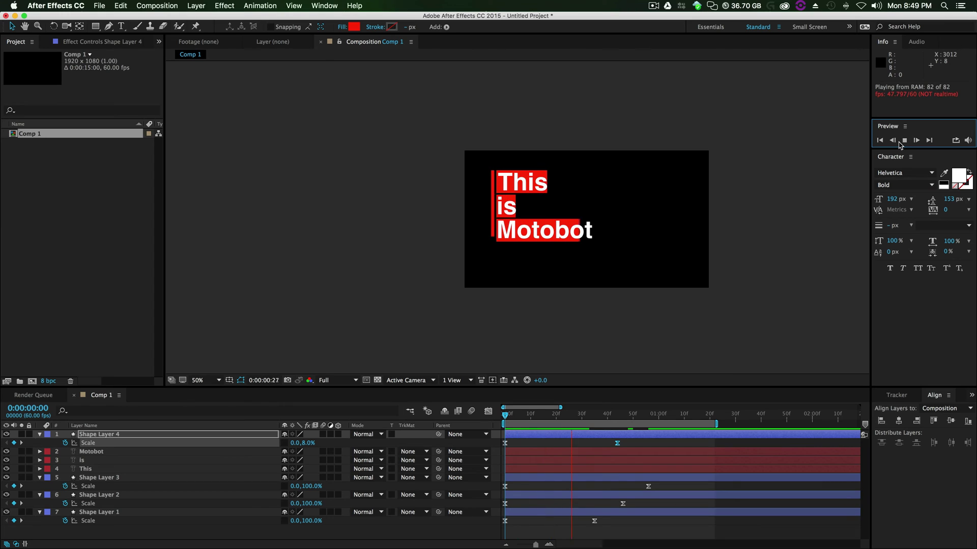
pyautogui.click(786, 245)
# Try a smaller "Motobot" text shifted inside its red box, and undo the changes
pyautogui.press('.')
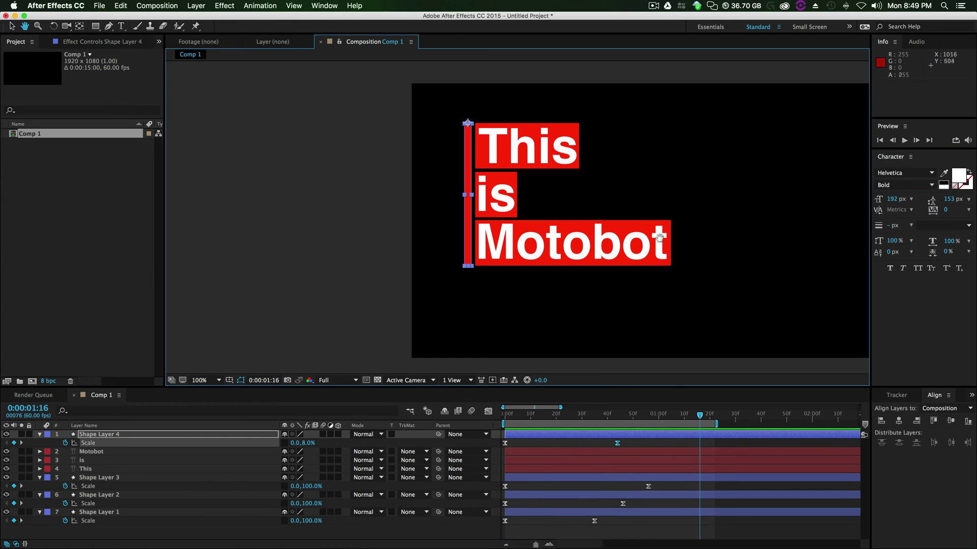
pyautogui.click(100, 452)
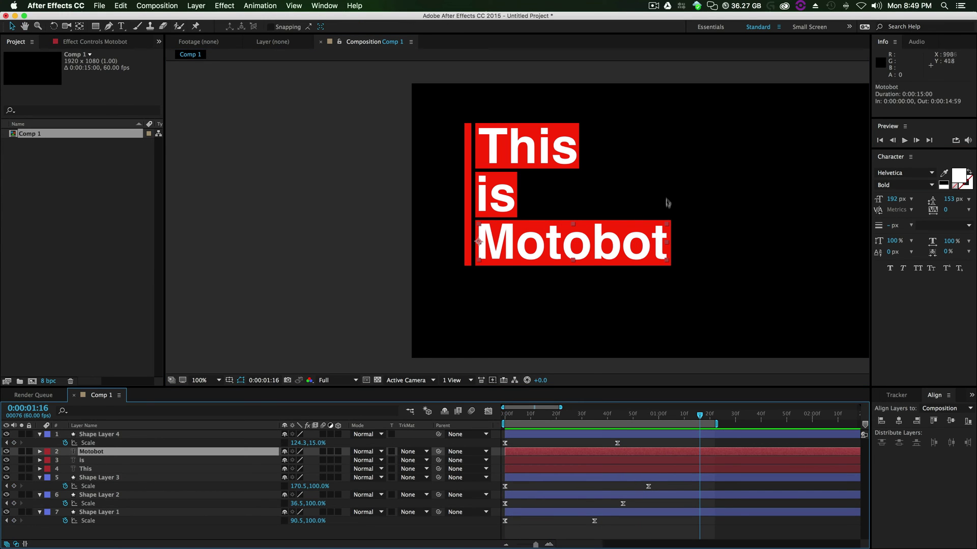
pyautogui.moveTo(666, 225); pyautogui.dragTo(639, 239)
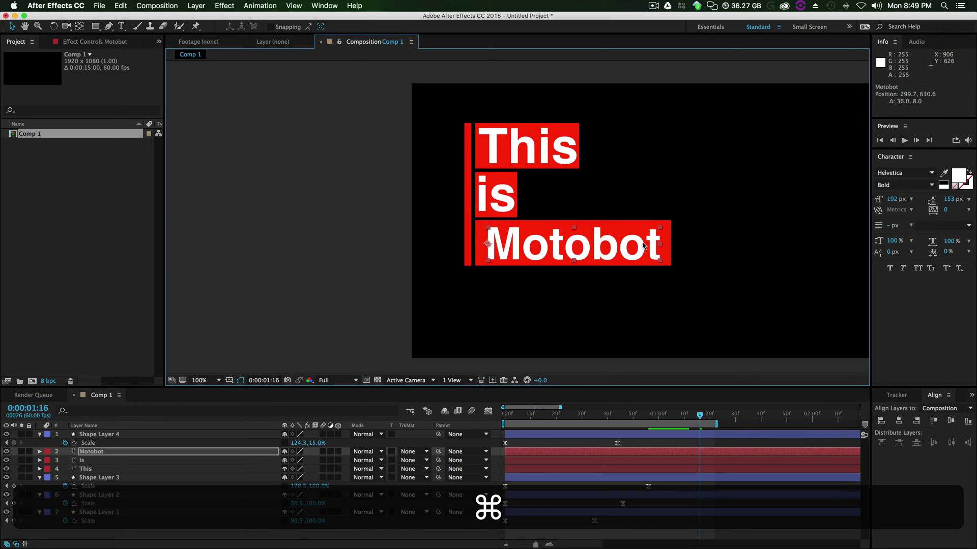
pyautogui.press('super+z')
pyautogui.press('super+z')
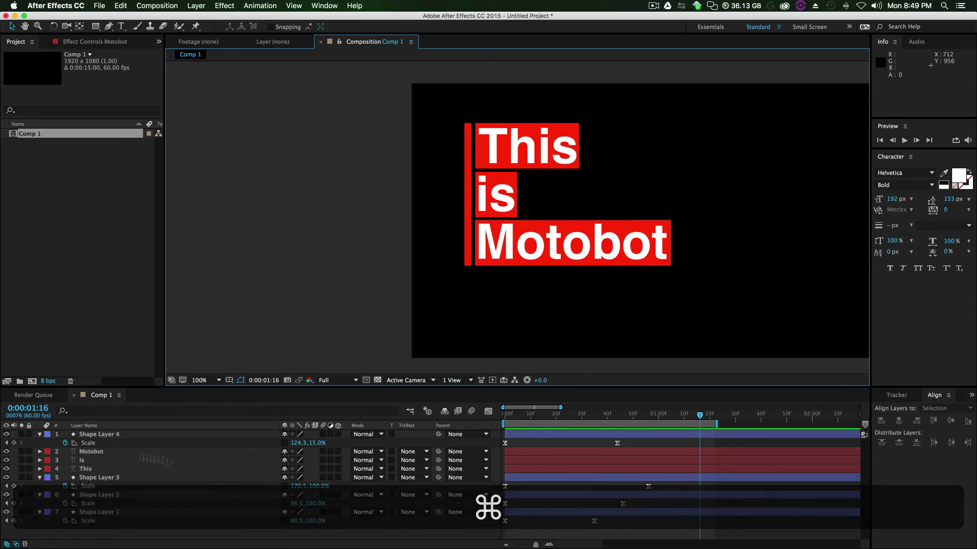
# Collapse the Scale properties of Shape Layers 4, 3, 2 and 1 in the timeline
pyautogui.click(40, 434)
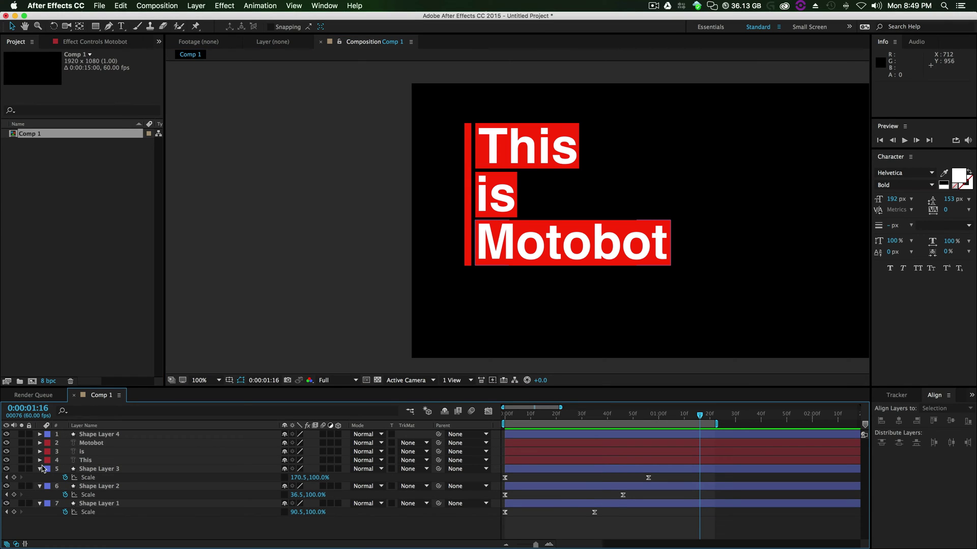
pyautogui.click(40, 469)
pyautogui.click(40, 478)
pyautogui.click(40, 486)
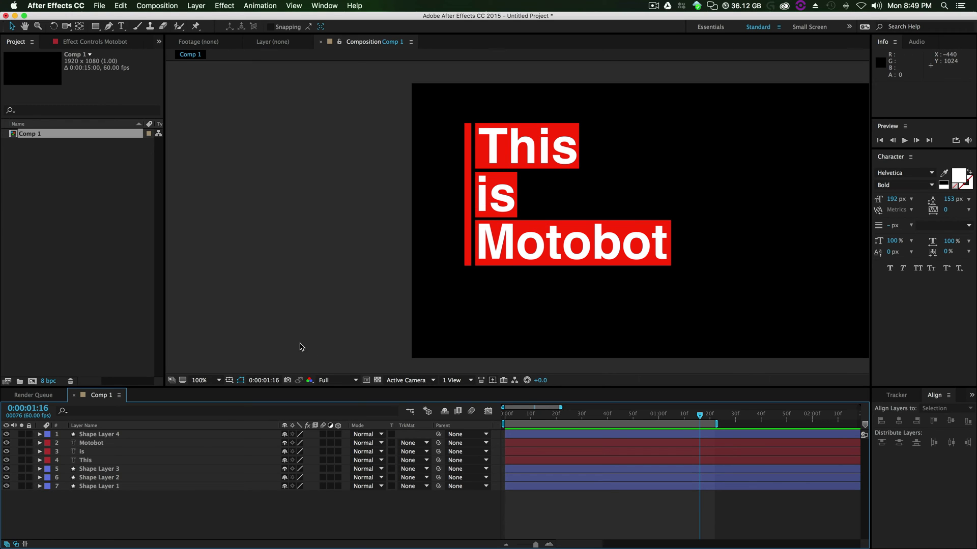
# Duplicate Shape Layer 3 and place the copy directly above the "Motobot" text layer
pyautogui.click(82, 470)
pyautogui.click(105, 486)
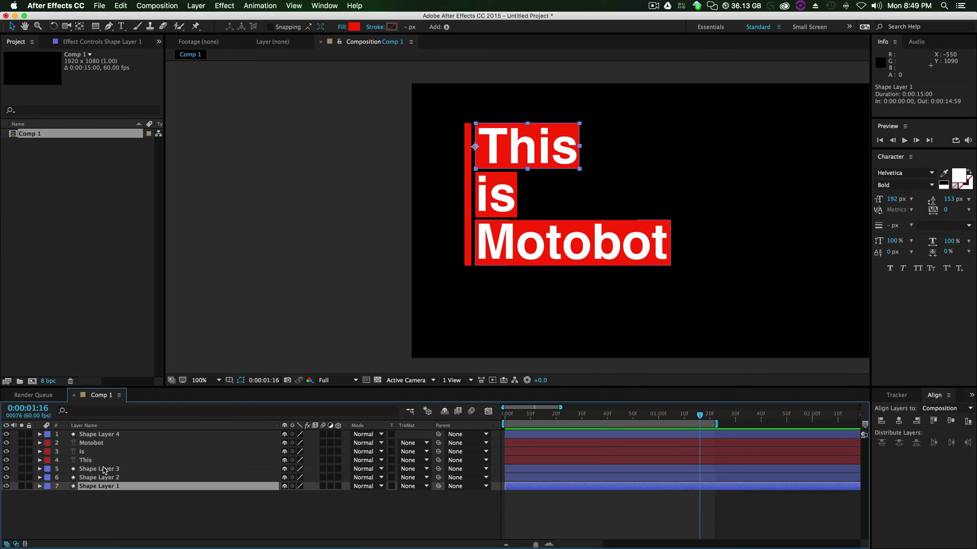
pyautogui.click(107, 470)
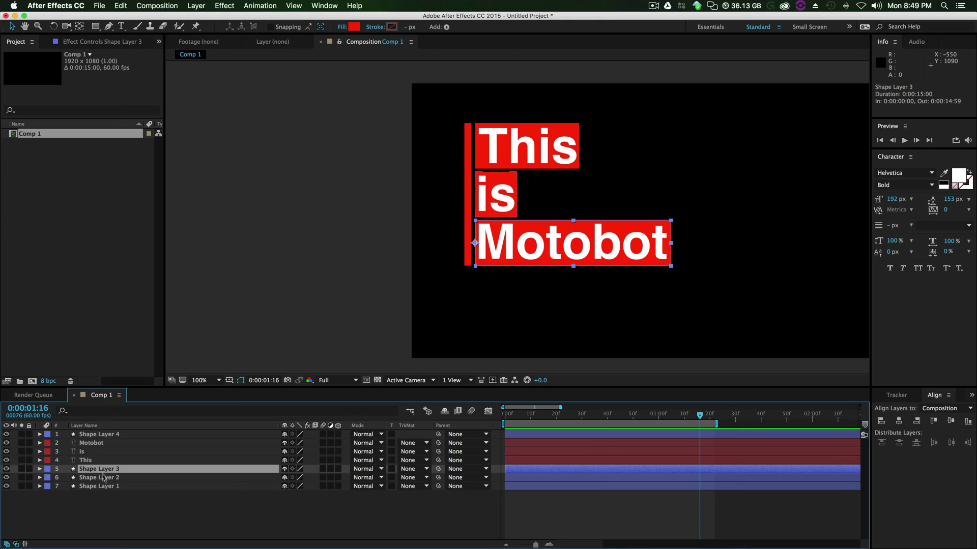
pyautogui.press('super+c')
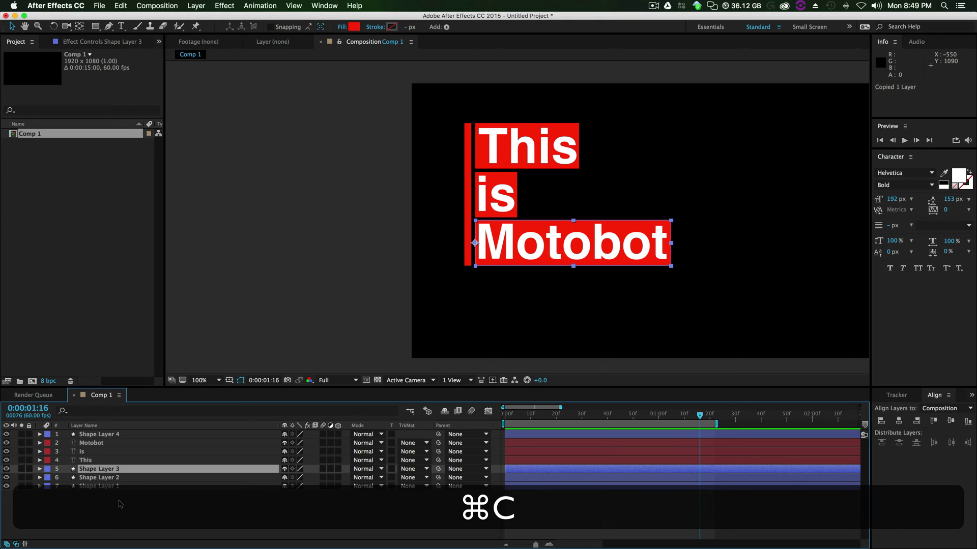
pyautogui.press('super+v')
pyautogui.moveTo(108, 473)
pyautogui.mouseDown()
pyautogui.moveTo(109, 447)
pyautogui.moveTo(100, 459)
pyautogui.mouseUp()
# Duplicate Shape Layer 2 and place the copy directly above the "is" text layer
pyautogui.click(105, 487)
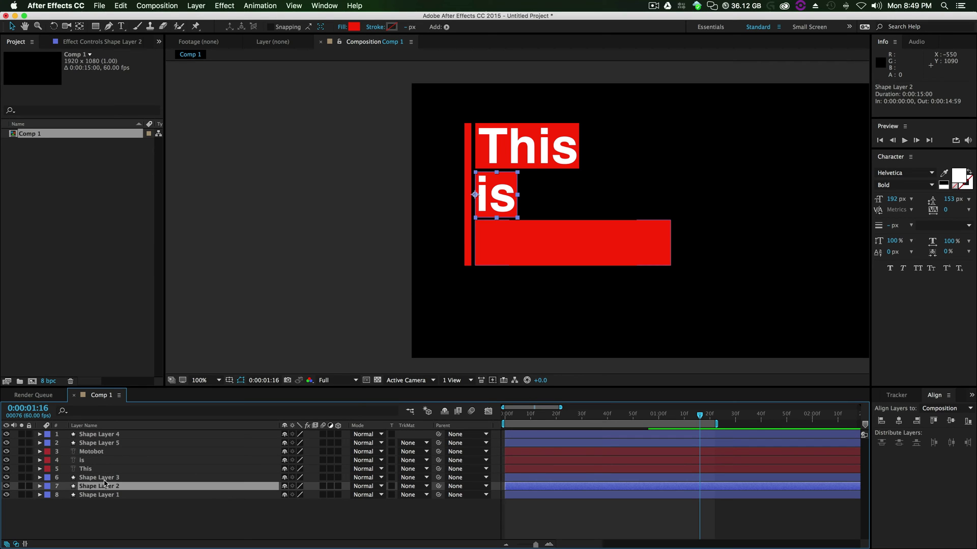
pyautogui.press('super+c')
pyautogui.press('super+v')
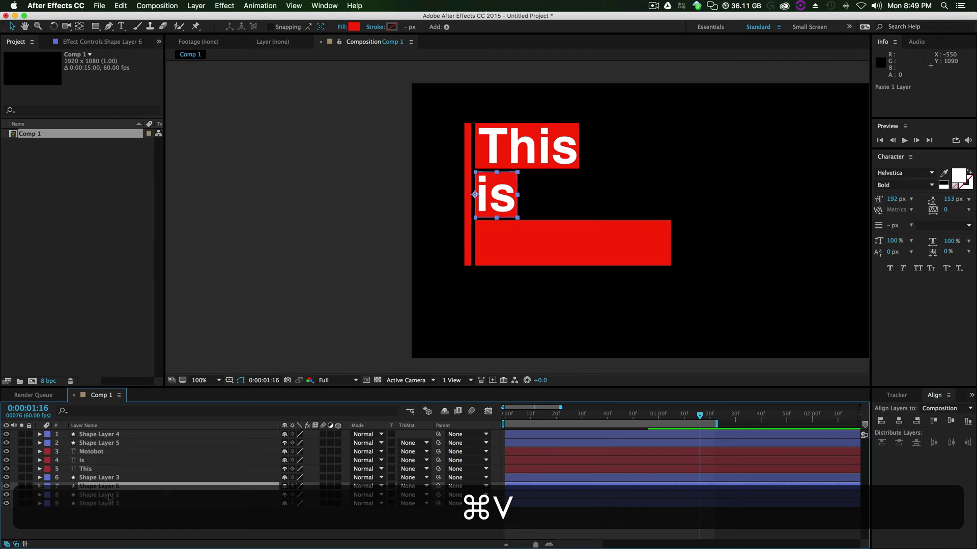
pyautogui.moveTo(108, 489); pyautogui.dragTo(103, 462)
# Duplicate Shape Layer 1 and place the copy directly above the "This" text layer
pyautogui.click(108, 503)
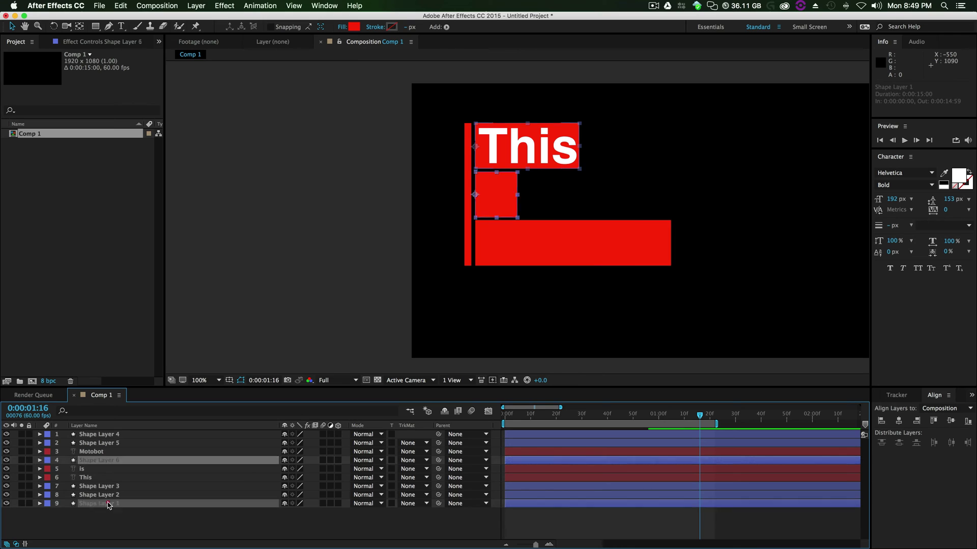
pyautogui.press('super+c')
pyautogui.press('super+v')
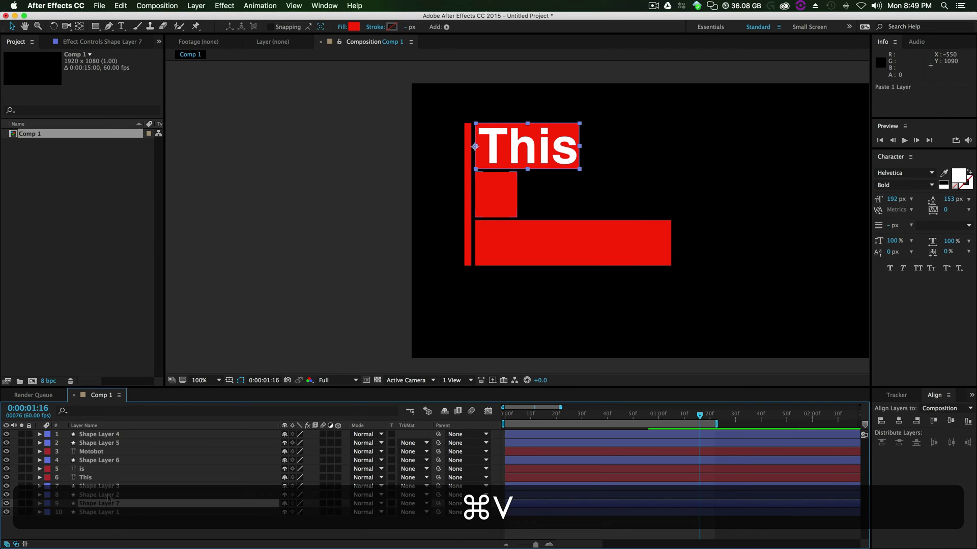
pyautogui.moveTo(110, 504); pyautogui.dragTo(107, 478)
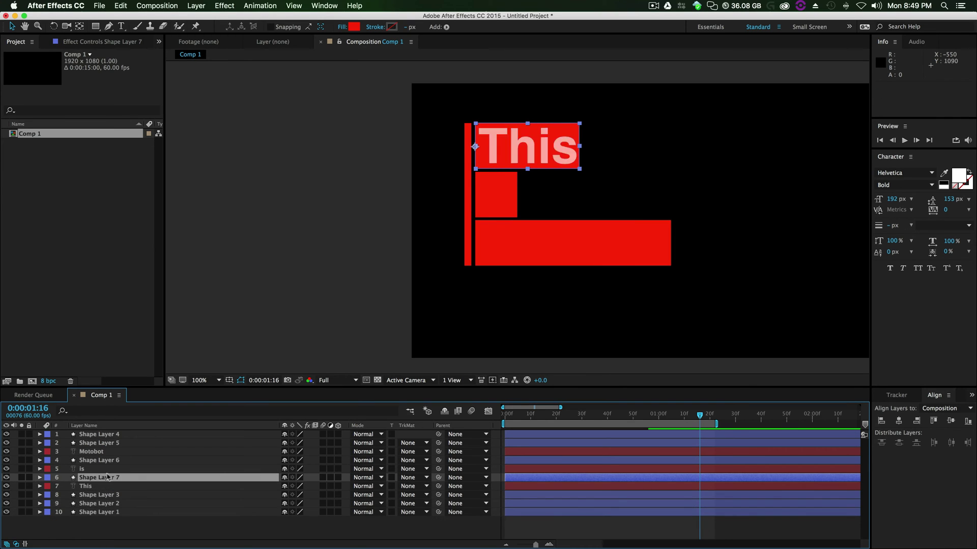
# Reveal the keyframes of all layers to check the copies, and collapse them again
pyautogui.click(583, 435)
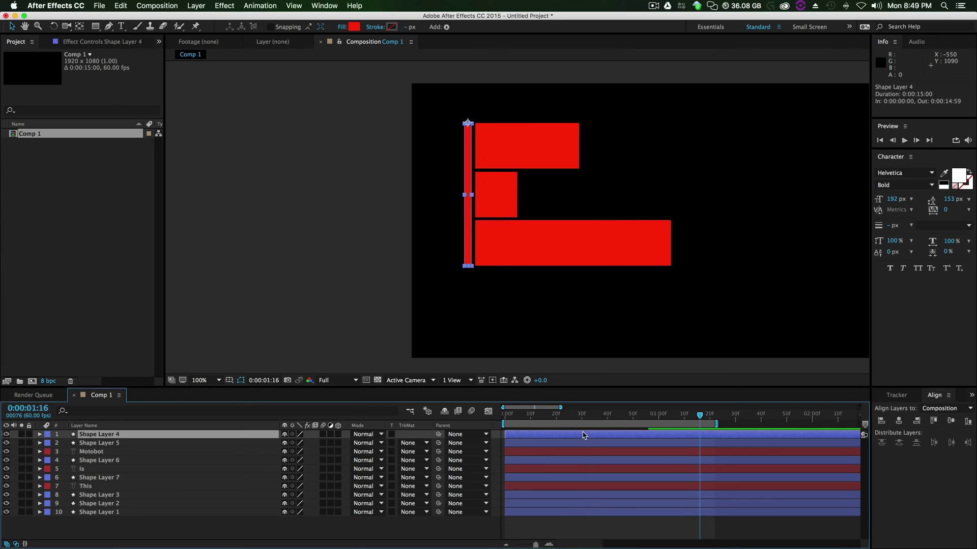
pyautogui.keyDown('shift'); pyautogui.click(586, 512); pyautogui.keyUp('shift')
pyautogui.press('u')
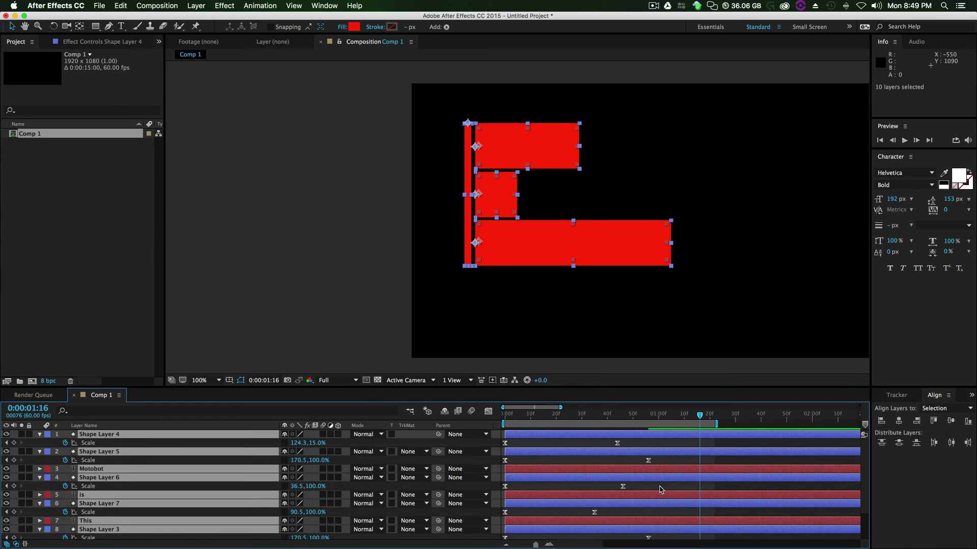
pyautogui.press('u')
pyautogui.click(188, 533)
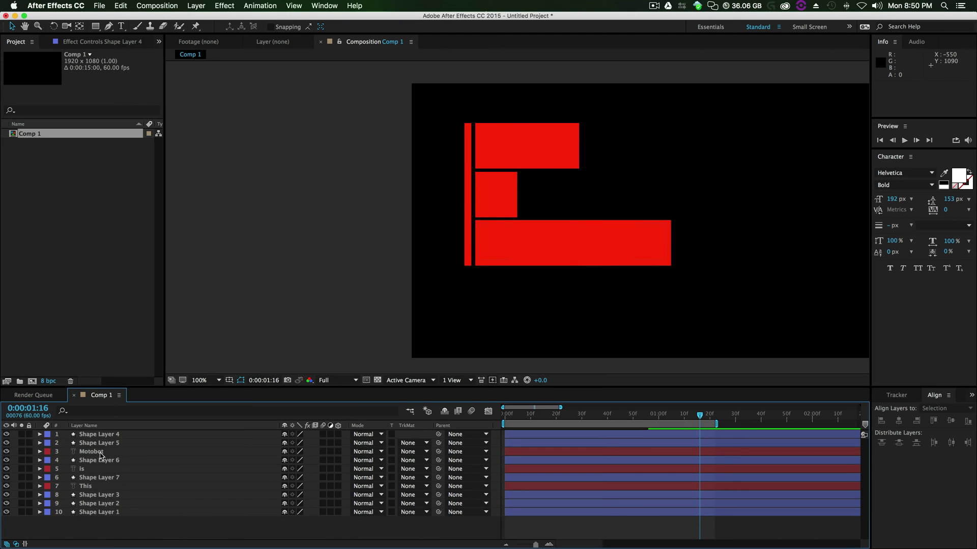
# Set the "Motobot" text layer's track matte to Alpha Matte "Shape Layer 5"
pyautogui.click(94, 451)
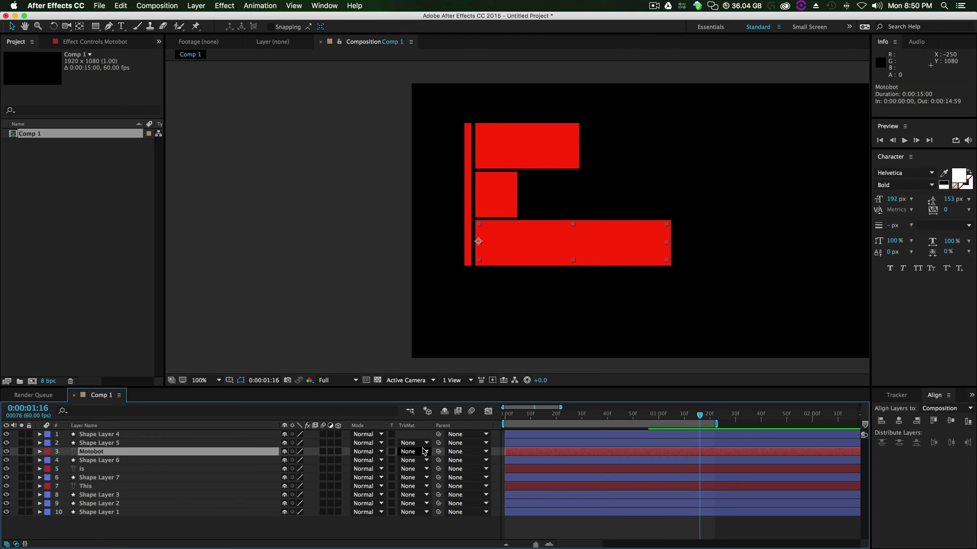
pyautogui.click(411, 452)
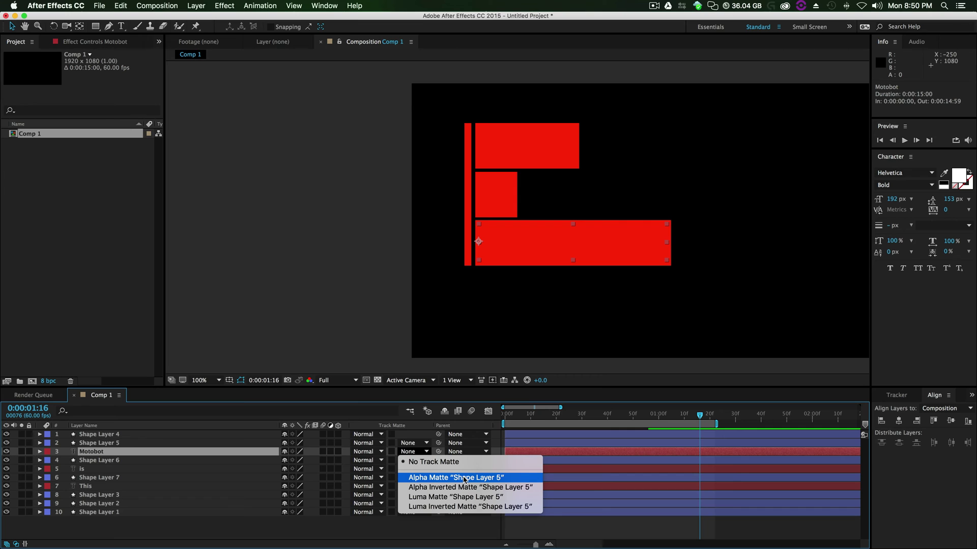
pyautogui.click(464, 478)
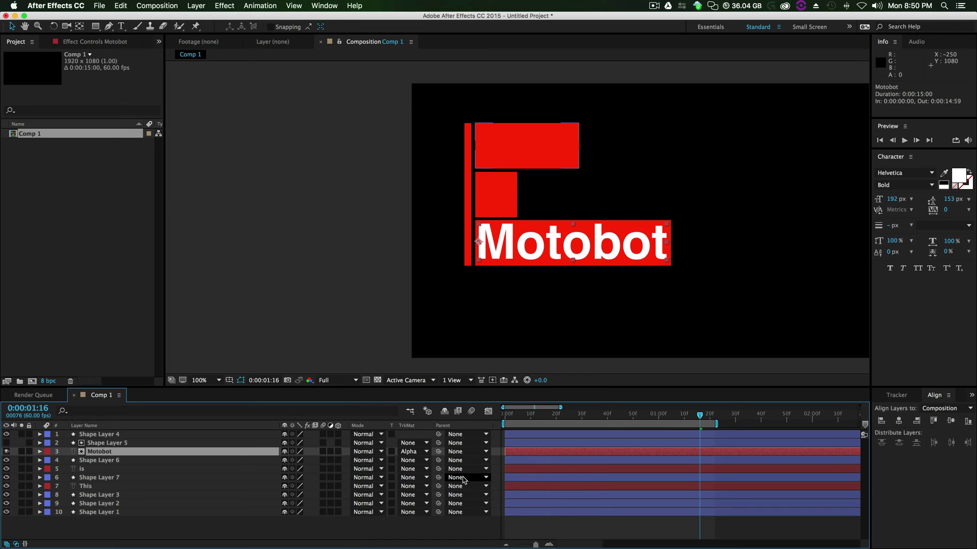
pyautogui.click(110, 444)
pyautogui.click(105, 452)
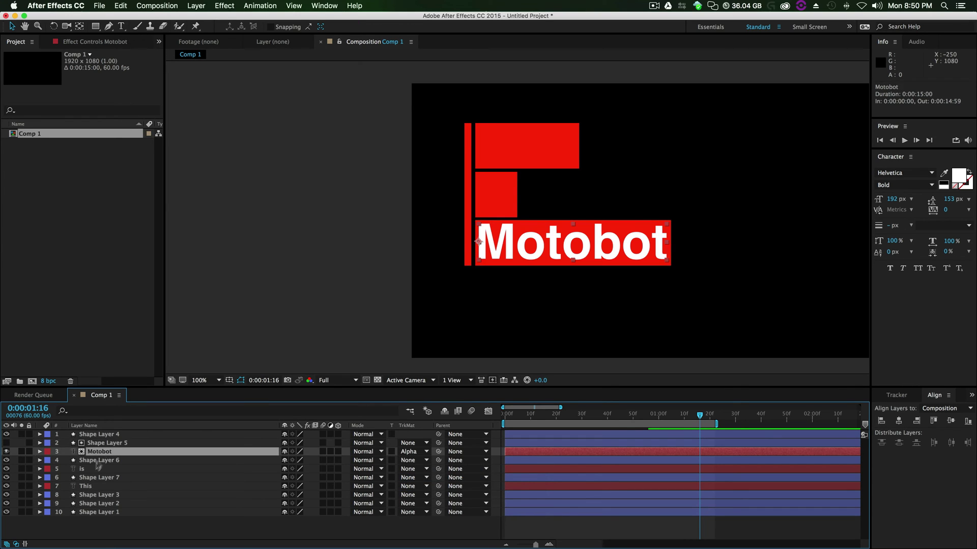
# Set the "is" text layer's track matte to Alpha Matte "Shape Layer 6"
pyautogui.click(84, 470)
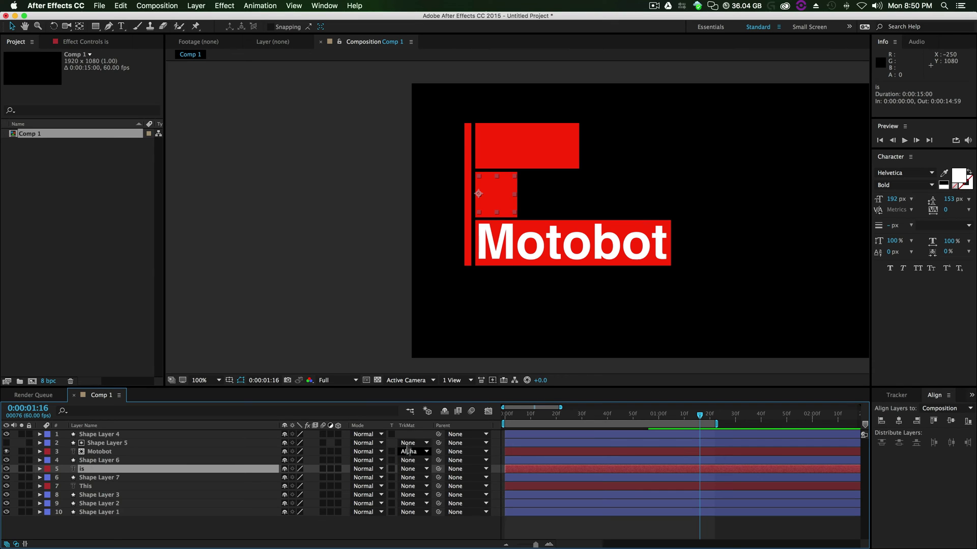
pyautogui.click(412, 469)
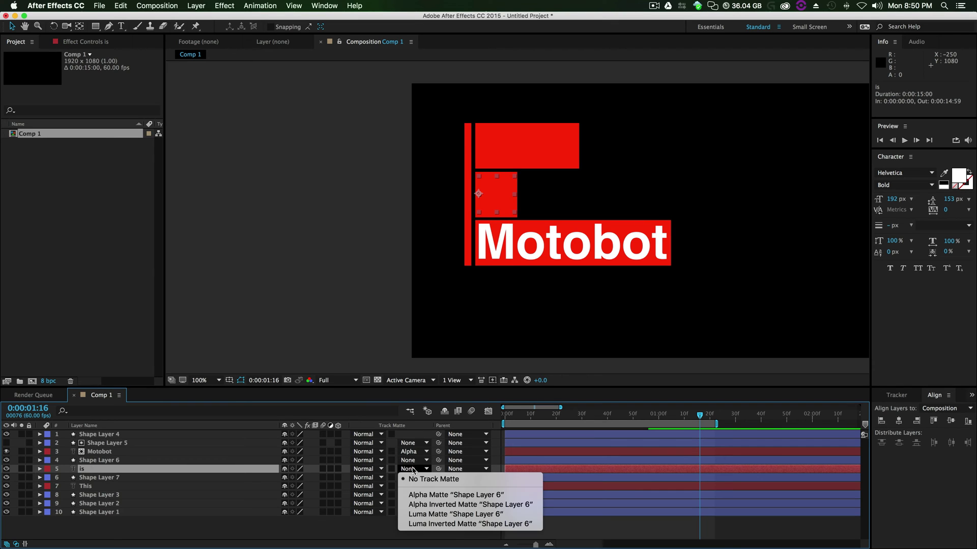
pyautogui.click(437, 497)
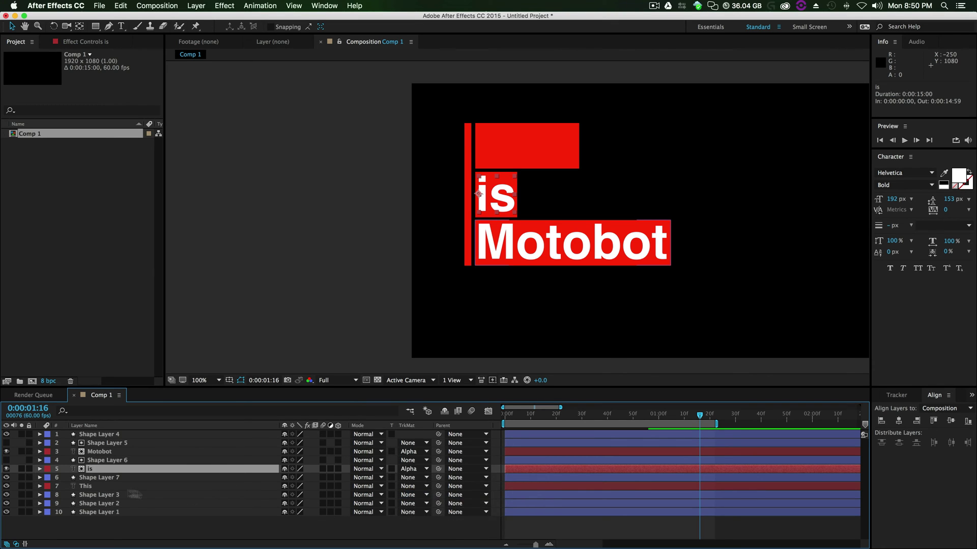
# Set the "This" text layer's track matte to Alpha Matte "Shape Layer 7"
pyautogui.click(86, 487)
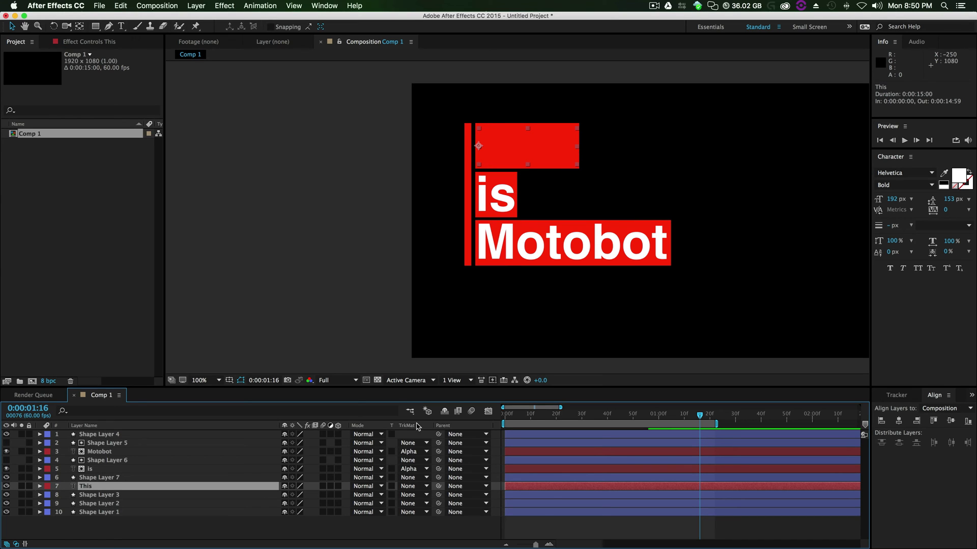
pyautogui.click(415, 486)
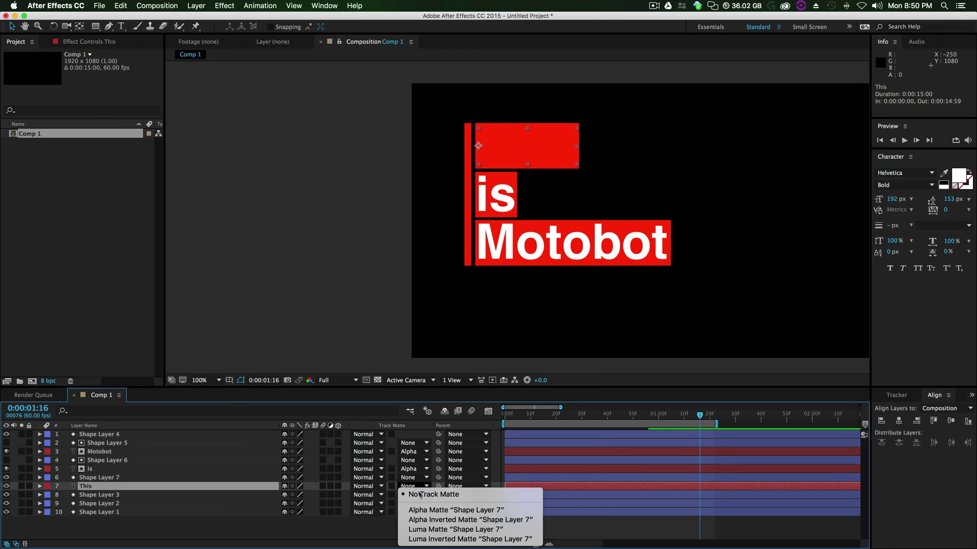
pyautogui.click(438, 510)
pyautogui.click(112, 479)
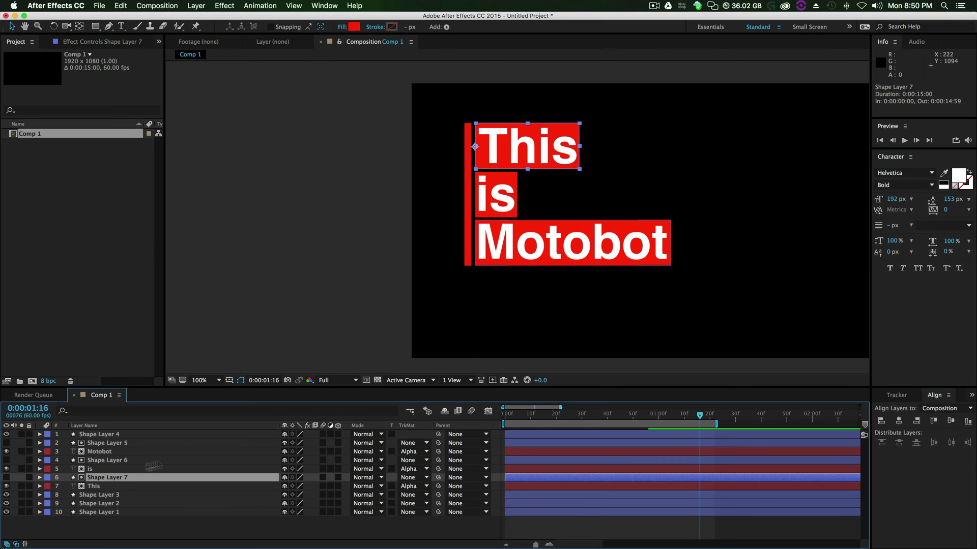
pyautogui.click(116, 512)
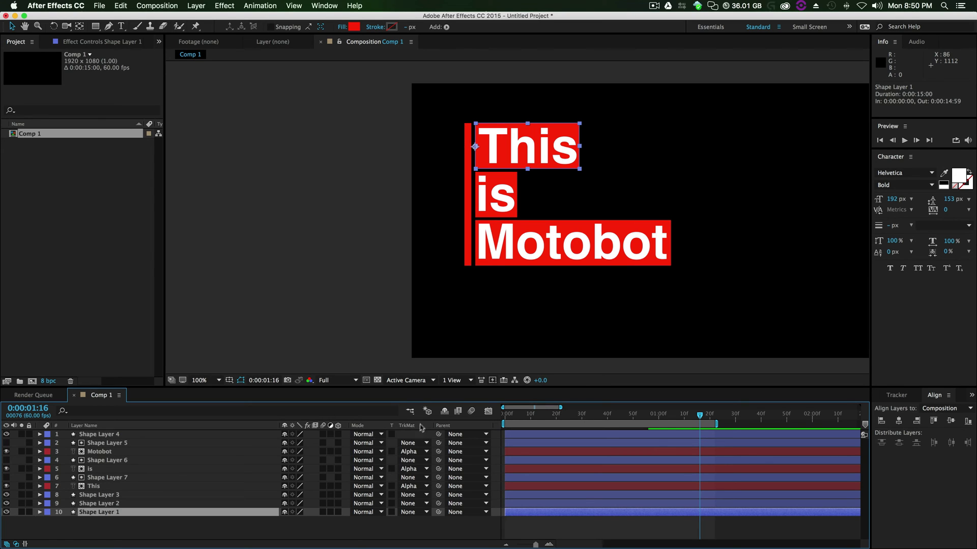
pyautogui.rightClick(253, 429)
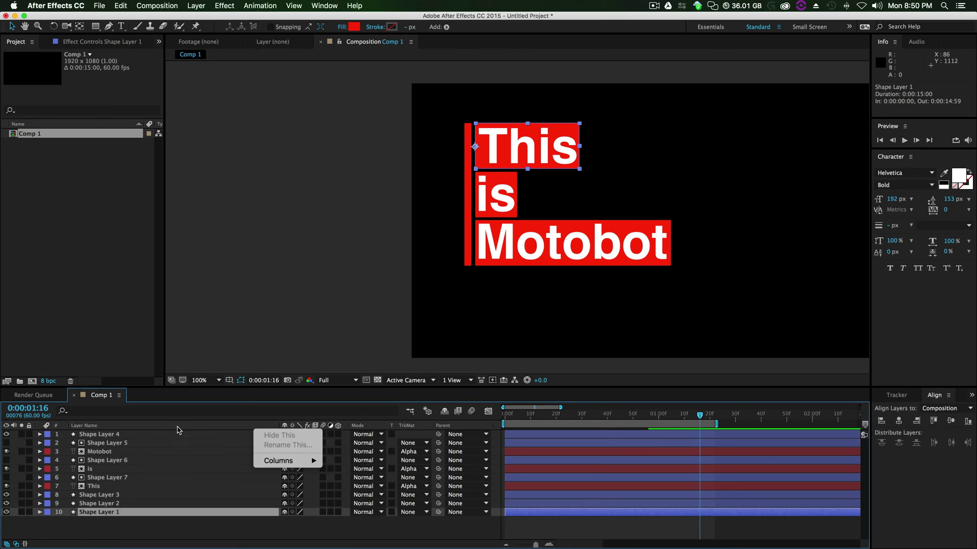
pyautogui.moveTo(293, 460)
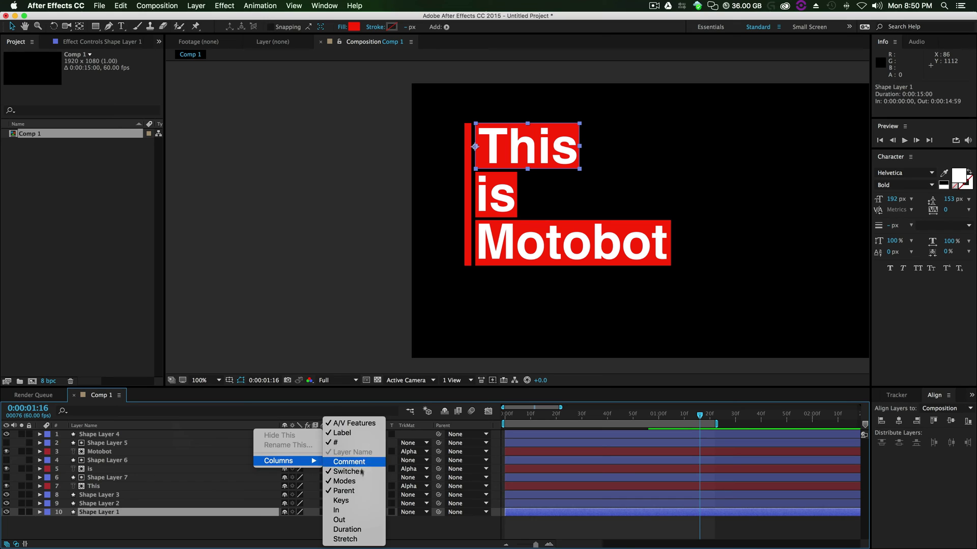
pyautogui.click(304, 530)
pyautogui.click(398, 541)
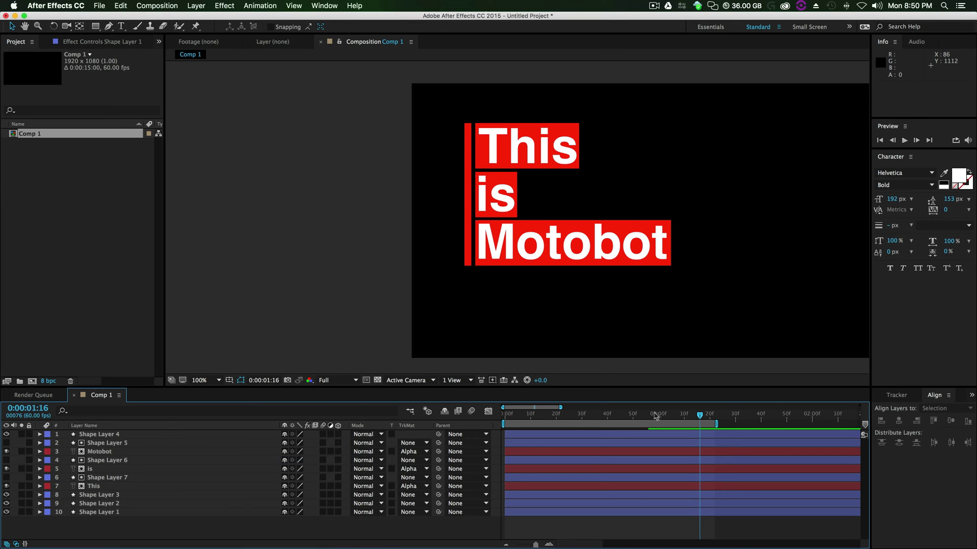
# Preview the title animation from the first frame
pyautogui.press('Home')
pyautogui.press('space')
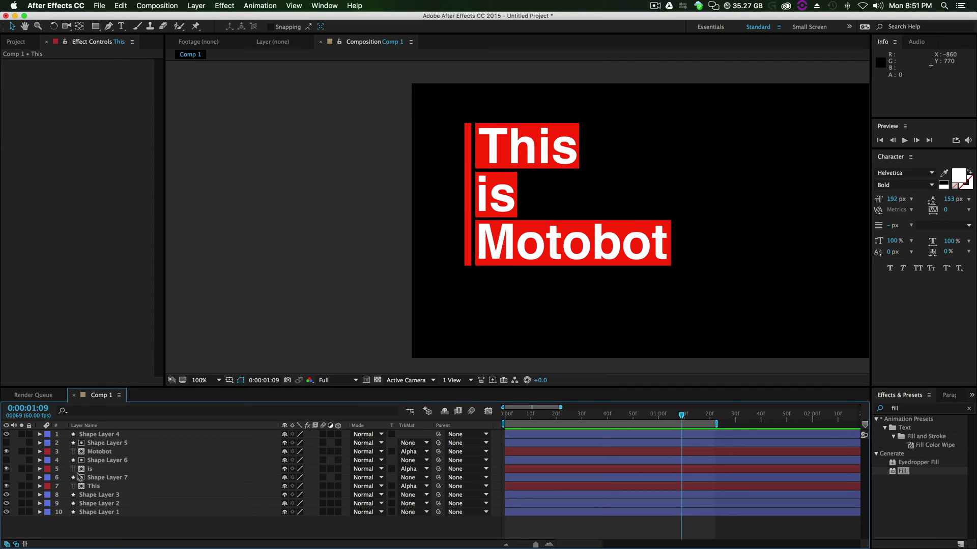
# Mark the matte layers Shape Layer 5, 6 and 7 as shy and hide shy layers in the timeline
pyautogui.click(96, 478)
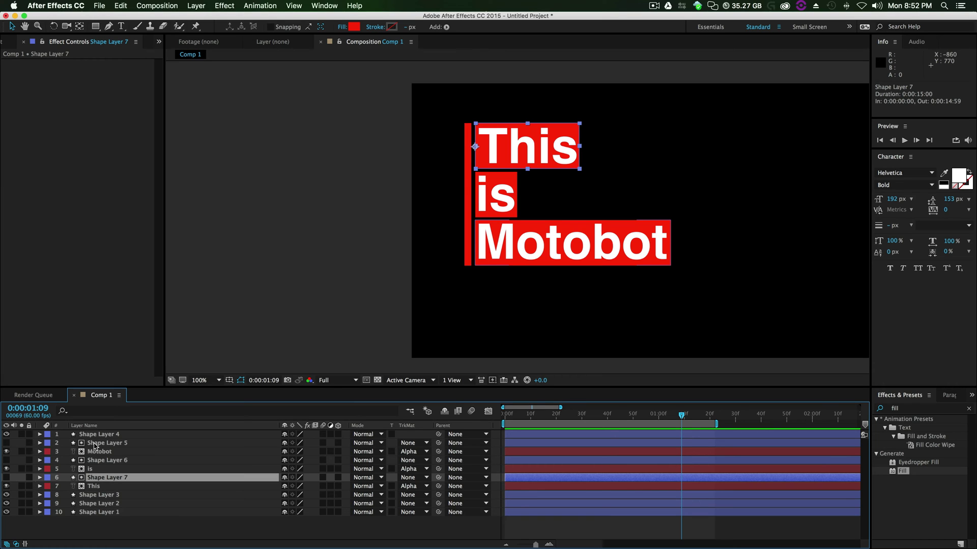
pyautogui.keyDown('super'); pyautogui.click(96, 461); pyautogui.keyUp('super')
pyautogui.keyDown('super'); pyautogui.click(103, 444); pyautogui.keyUp('super')
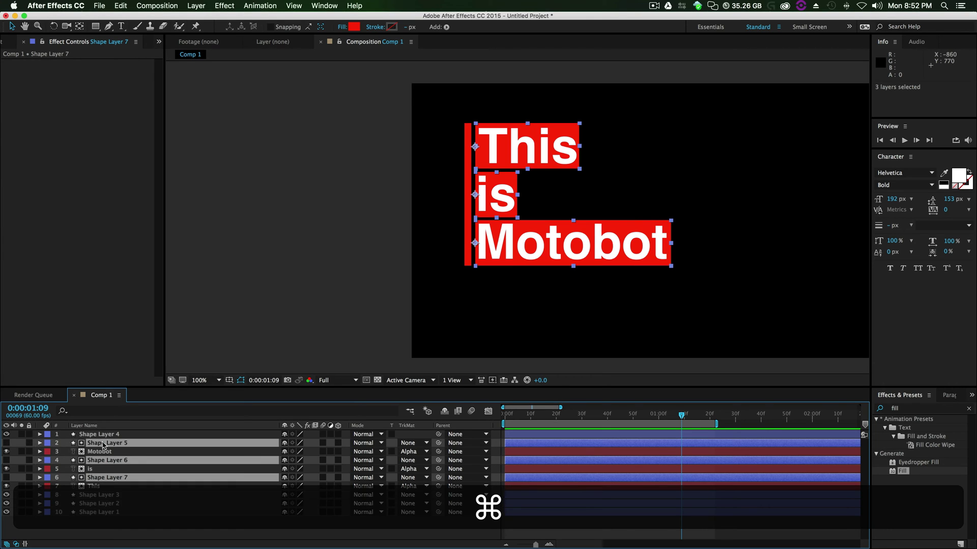
pyautogui.click(285, 443)
pyautogui.click(446, 413)
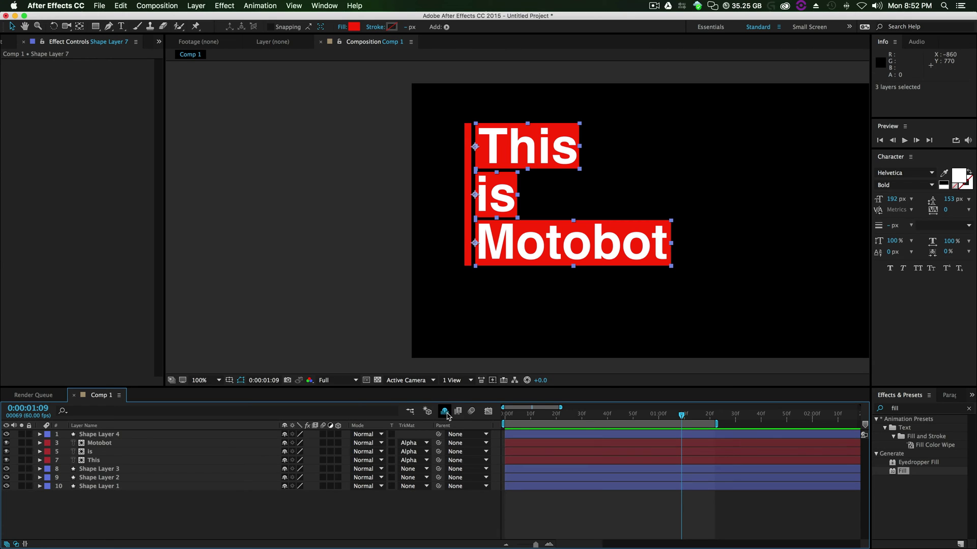
pyautogui.click(231, 513)
pyautogui.click(106, 443)
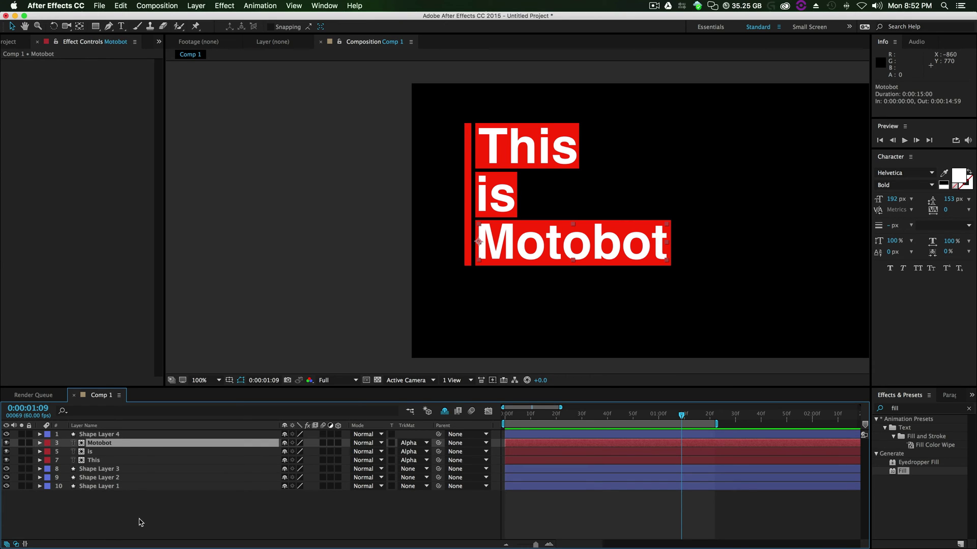
pyautogui.click(141, 522)
pyautogui.click(105, 435)
pyautogui.click(156, 518)
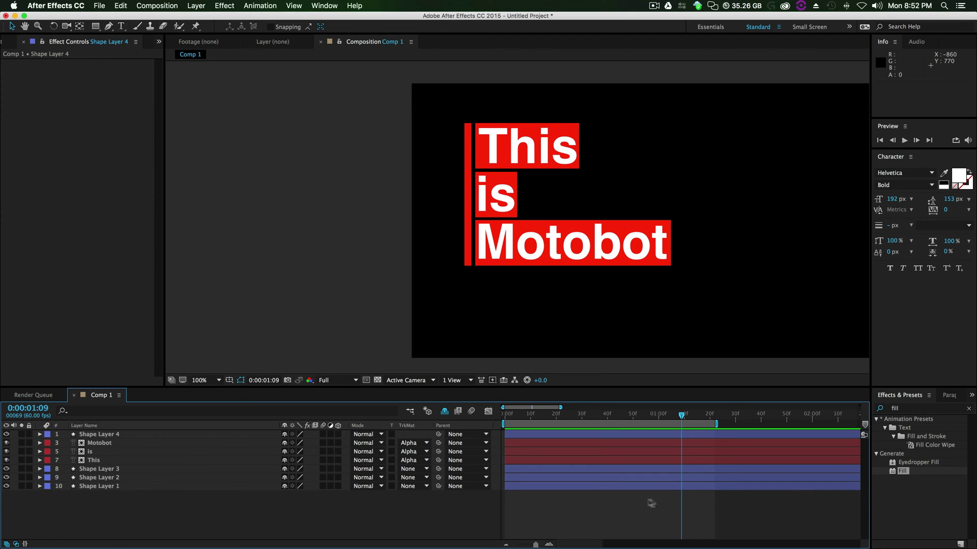
# Search the effects for "Fill" and apply the Fill effect to the vertical bar, Shape Layer 4
pyautogui.click(969, 408)
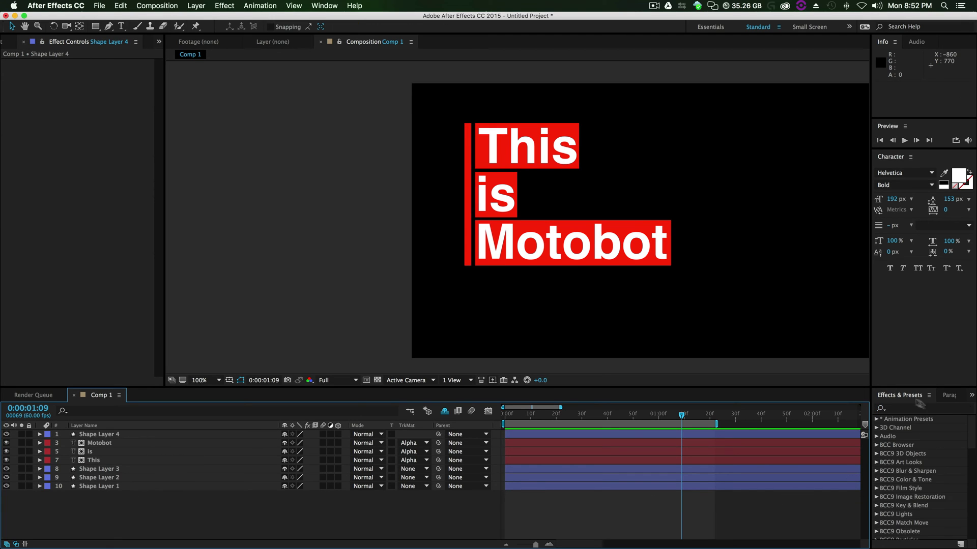
pyautogui.click(898, 398)
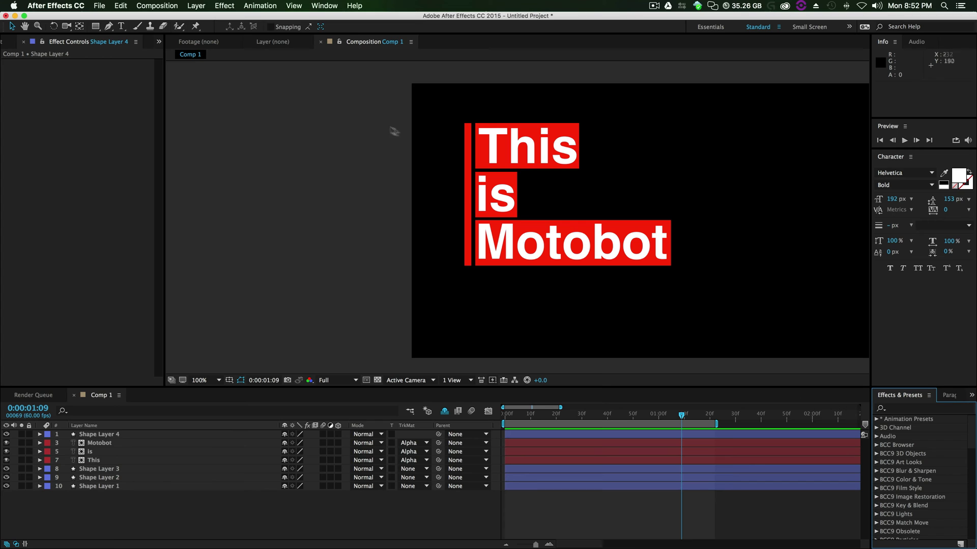
pyautogui.click(314, 9)
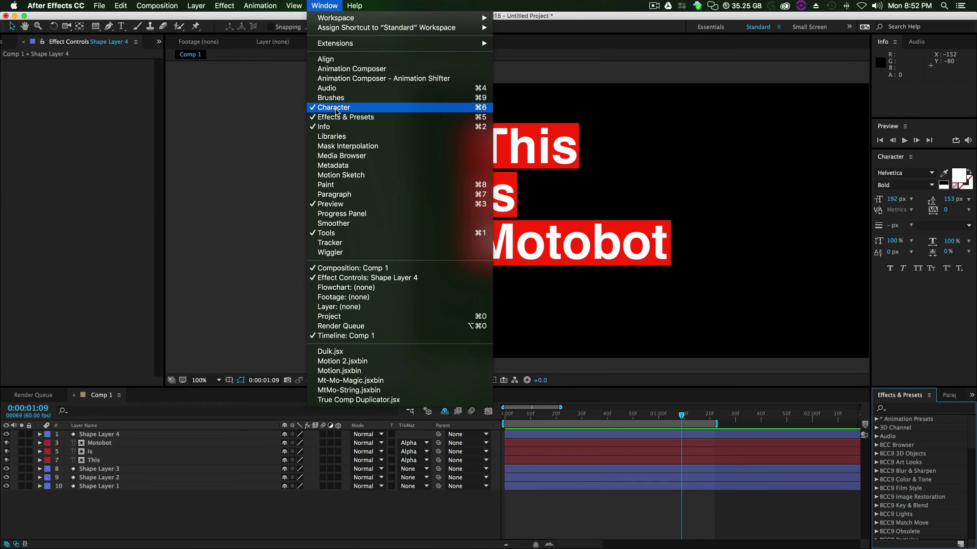
pyautogui.click(922, 416)
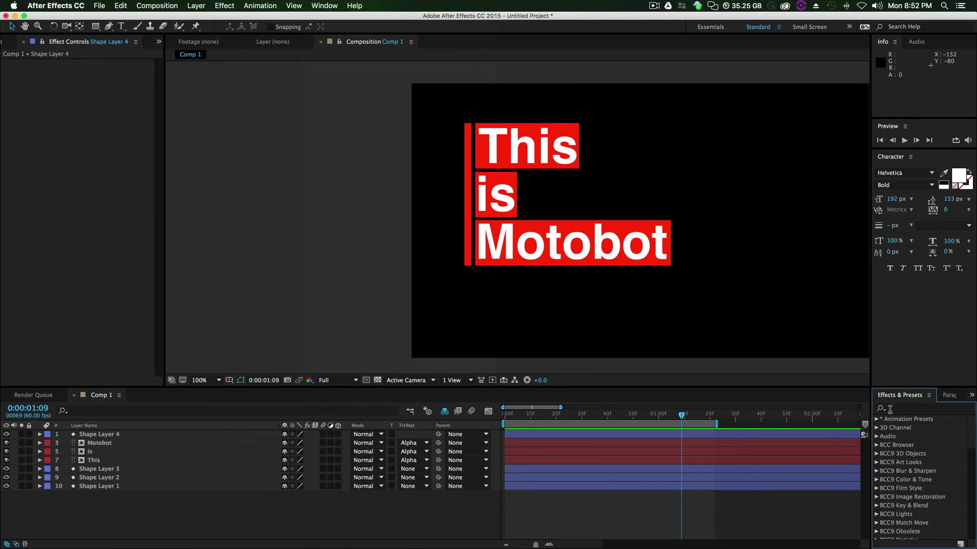
pyautogui.click(898, 408)
pyautogui.write('Fill')
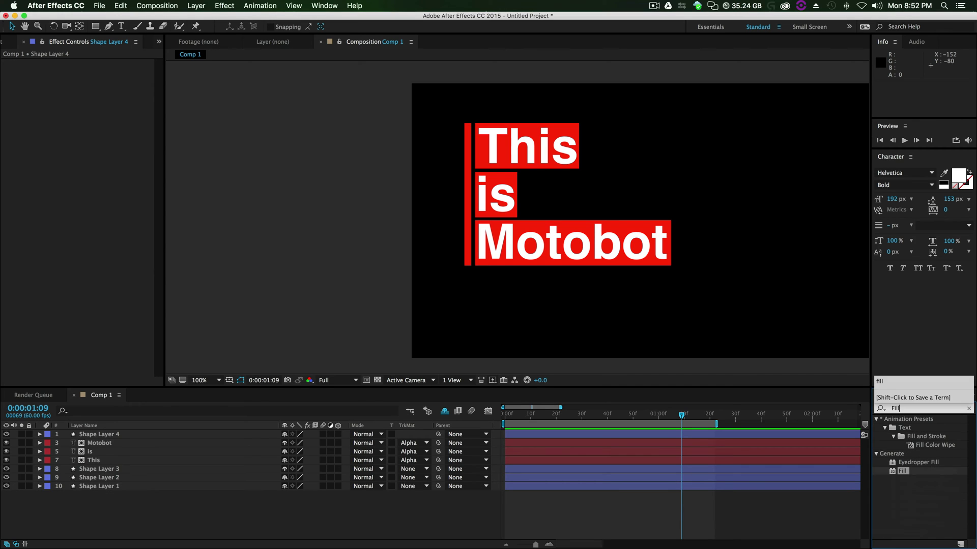
pyautogui.moveTo(907, 474); pyautogui.dragTo(118, 435)
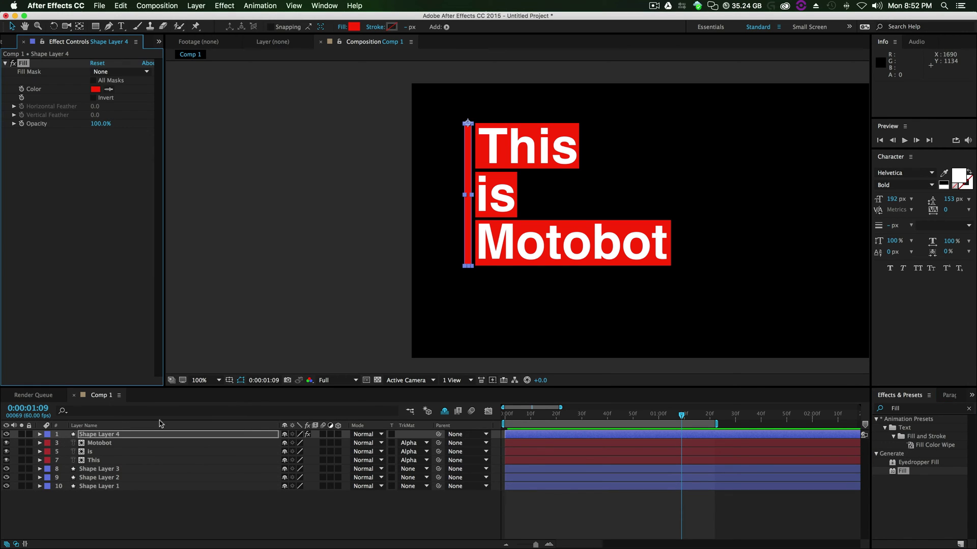
# Change the color of the vertical bar's Fill effect to a medium light blue
pyautogui.click(95, 89)
pyautogui.click(257, 226)
pyautogui.moveTo(344, 251); pyautogui.dragTo(345, 241)
pyautogui.click(278, 204)
pyautogui.click(424, 192)
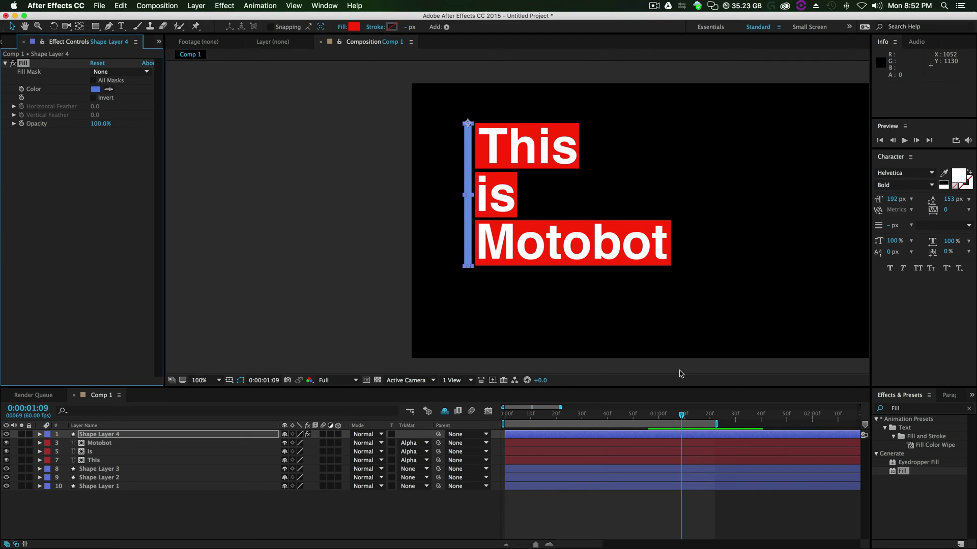
# Apply the Fill effect to Shape Layer 3, the box behind "Motobot", and set its color to white
pyautogui.click(935, 514)
pyautogui.moveTo(902, 472); pyautogui.dragTo(133, 469)
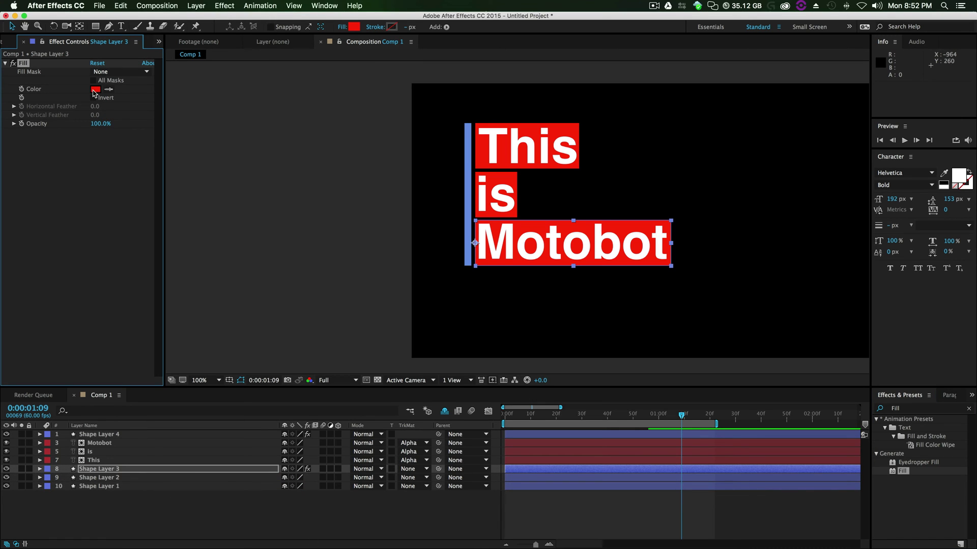
pyautogui.click(95, 90)
pyautogui.click(204, 194)
pyautogui.click(424, 193)
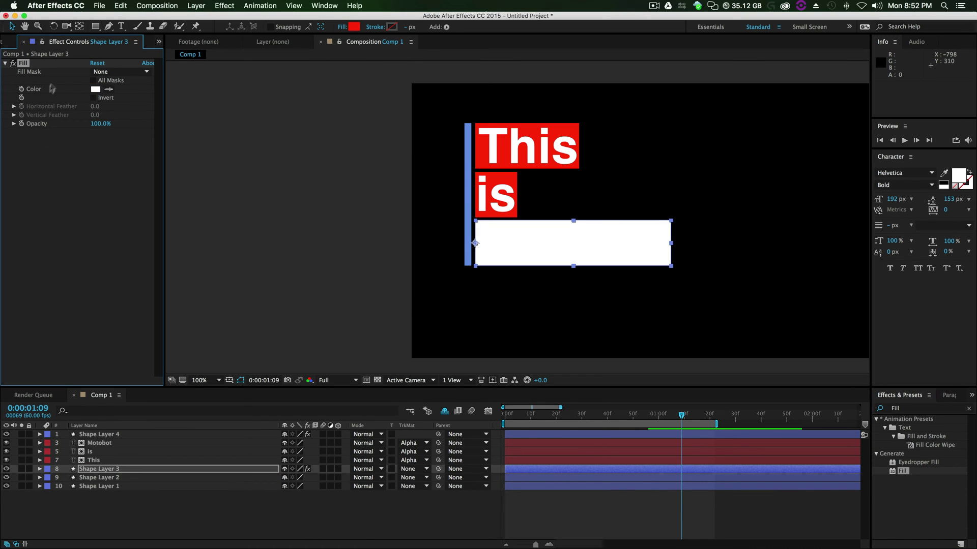
# Copy the white Fill effect from Shape Layer 3 onto Shape Layer 2 and Shape Layer 1
pyautogui.press('super+c')
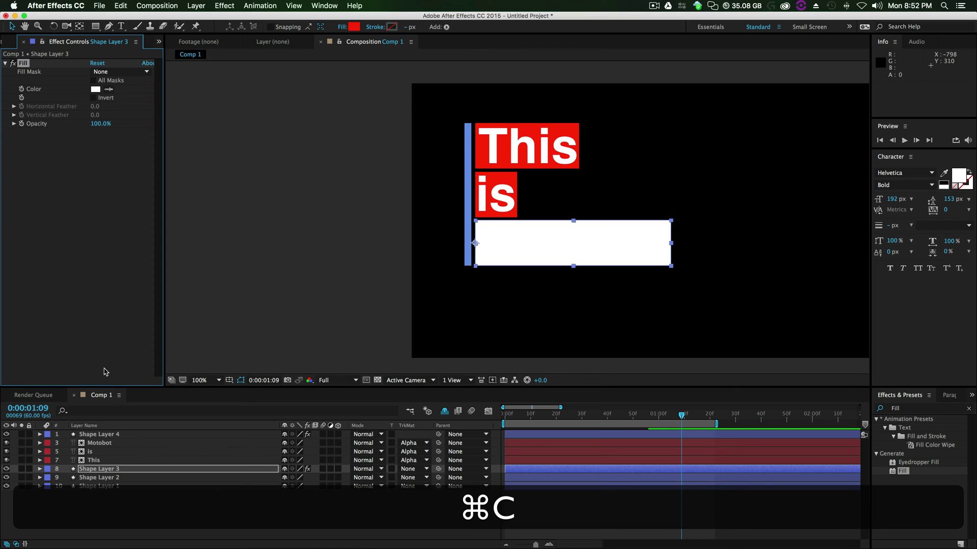
pyautogui.click(100, 478)
pyautogui.press('super+v')
pyautogui.click(107, 486)
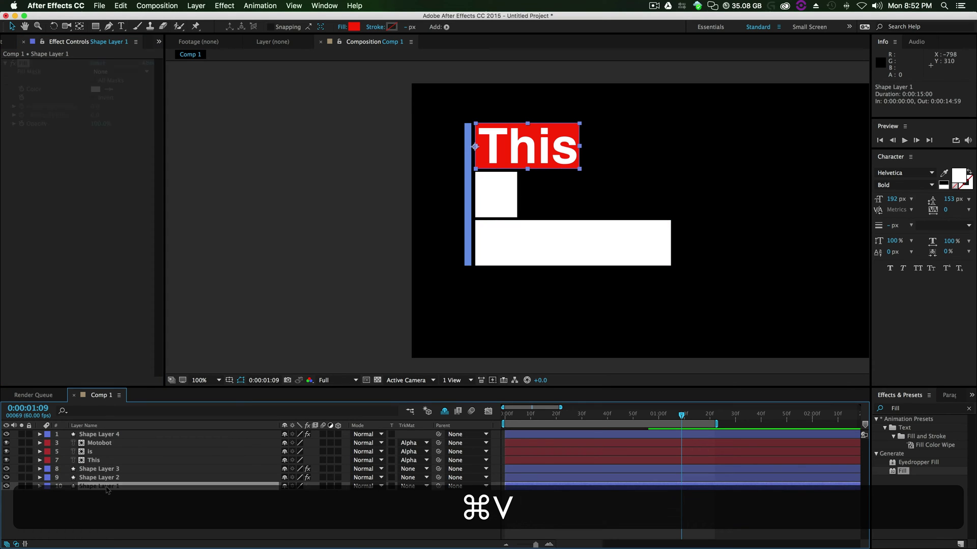
pyautogui.press('super+v')
# Apply the Fill effect to the "This" text layer and set its color to black (000000)
pyautogui.click(917, 479)
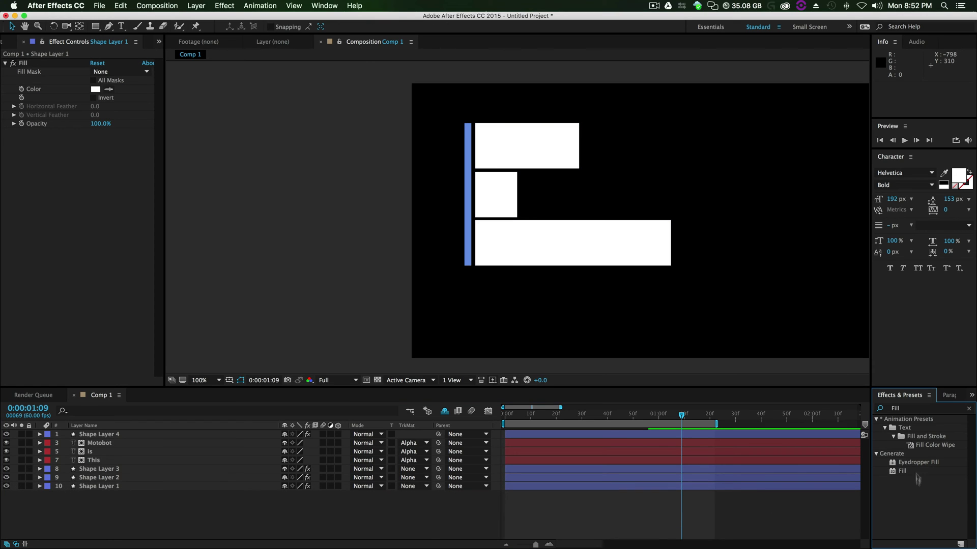
pyautogui.moveTo(902, 472); pyautogui.dragTo(130, 460)
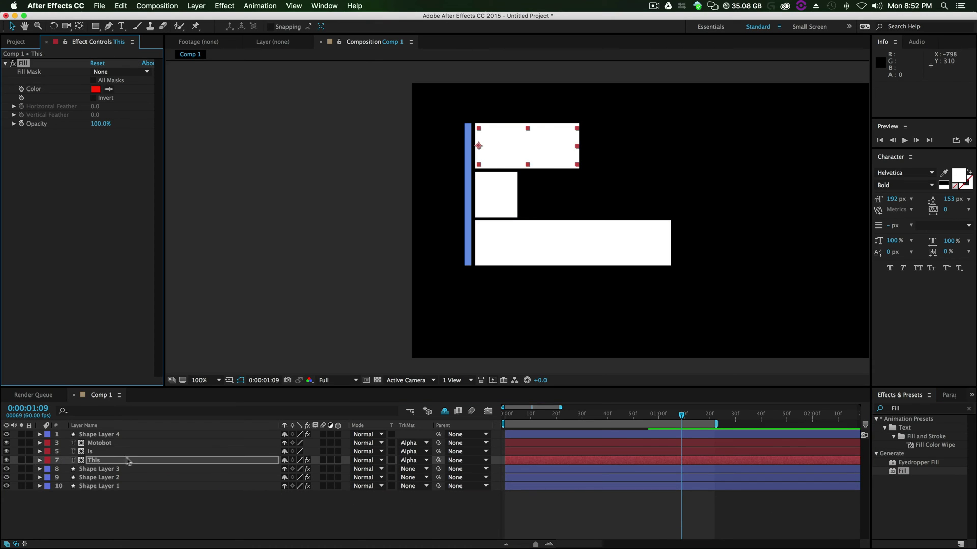
pyautogui.click(135, 523)
pyautogui.click(94, 461)
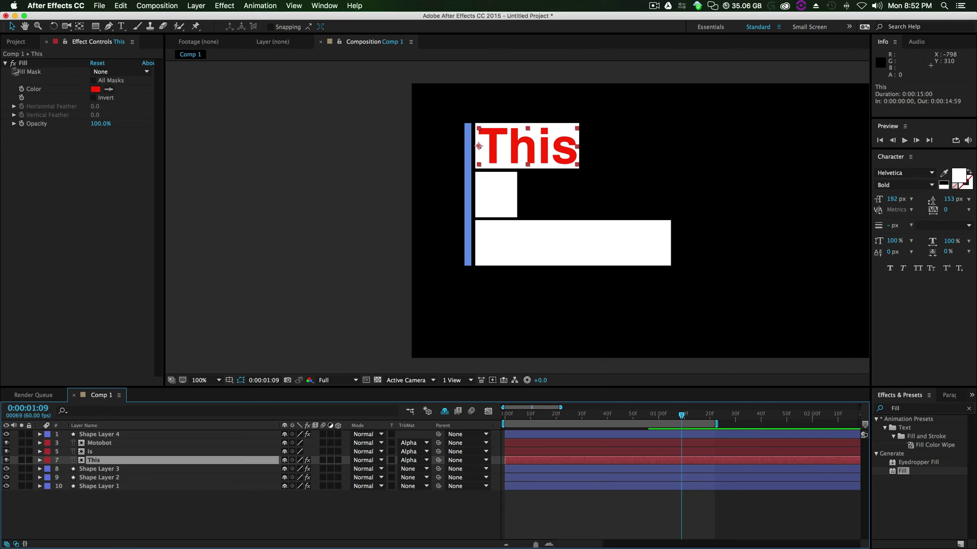
pyautogui.click(96, 90)
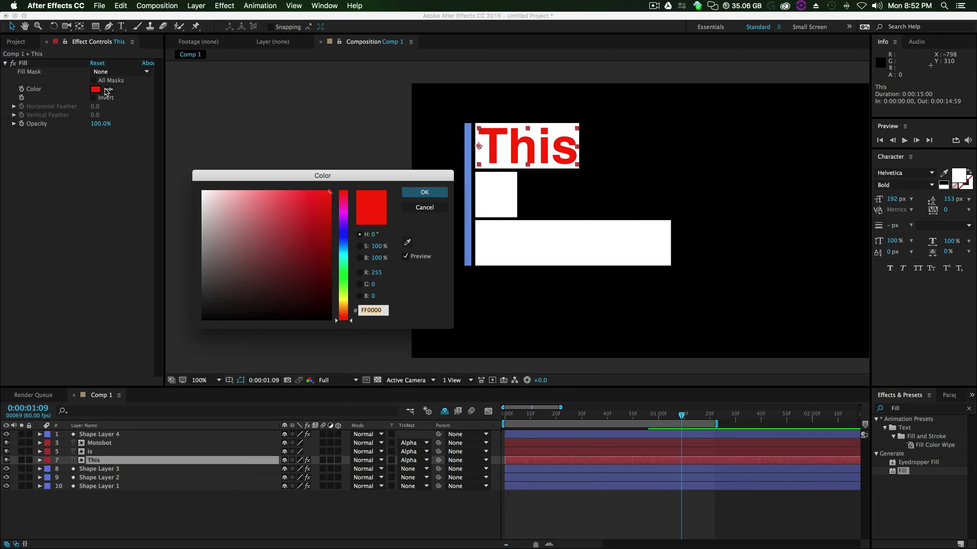
pyautogui.moveTo(225, 229); pyautogui.dragTo(153, 355)
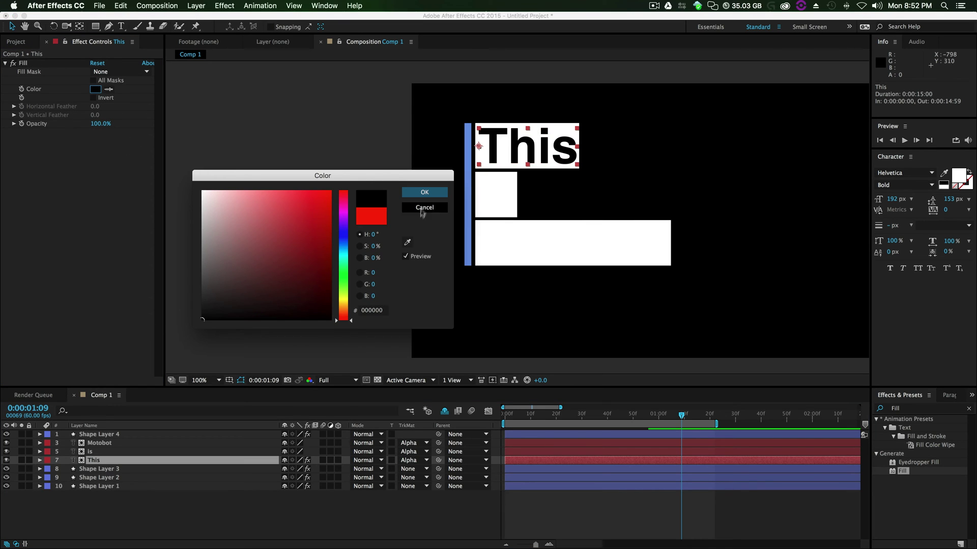
pyautogui.click(424, 192)
# Copy the black Fill effect from "This" onto the "is" and "Motobot" text layers
pyautogui.press('super+c')
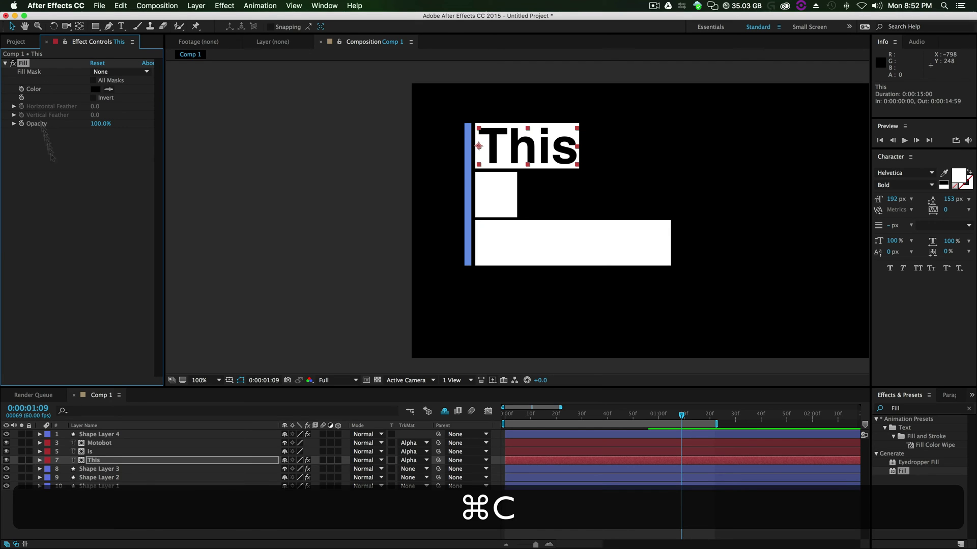
pyautogui.click(91, 452)
pyautogui.press('super+v')
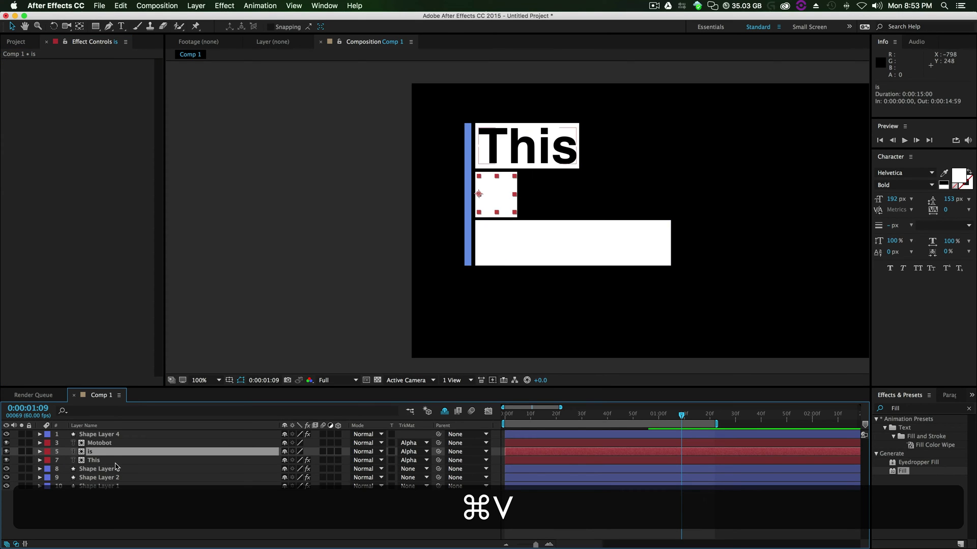
pyautogui.click(144, 514)
pyautogui.click(104, 443)
pyautogui.press('super+v')
pyautogui.click(160, 511)
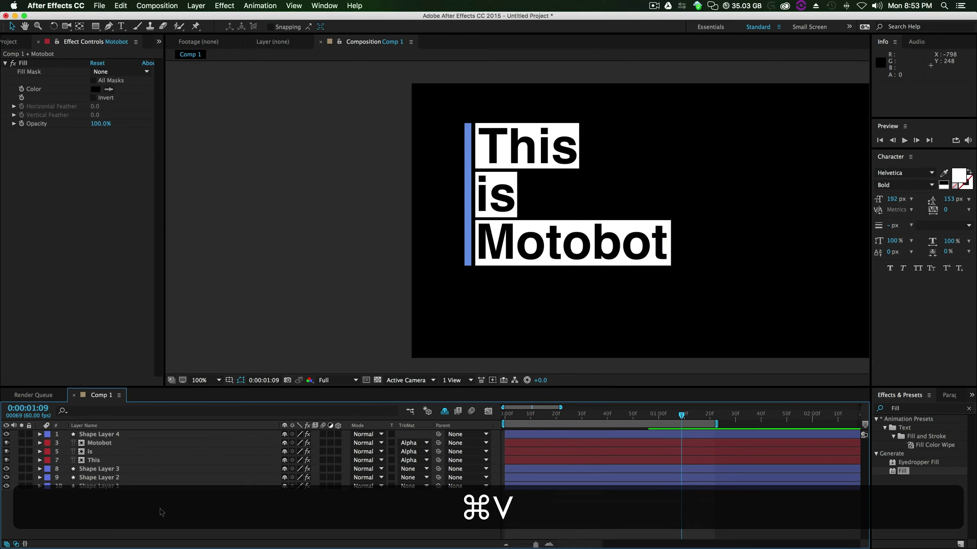
# Preview the recolored title animation from the start and check the finished frame around 0:00:01:09
pyautogui.moveTo(680, 416); pyautogui.dragTo(505, 416)
pyautogui.press('space')
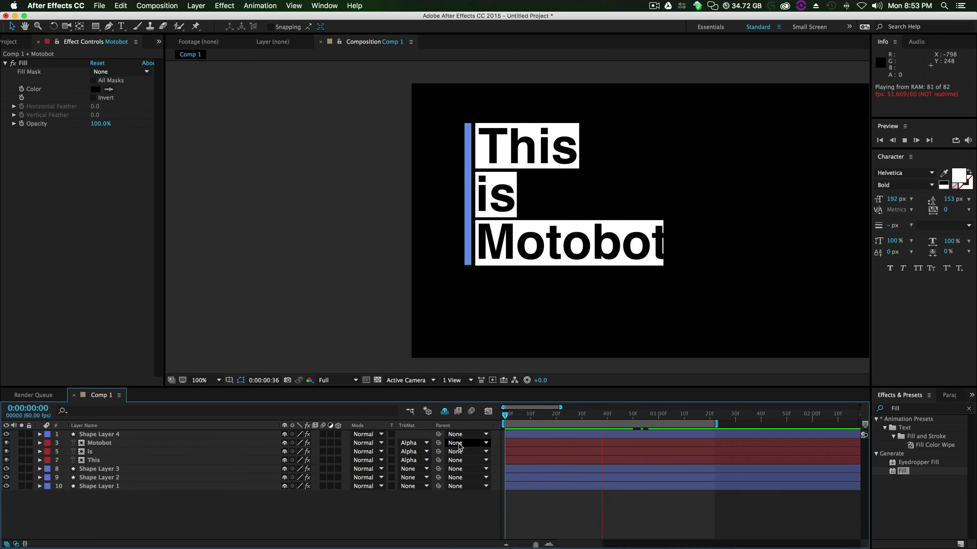
pyautogui.press('space')
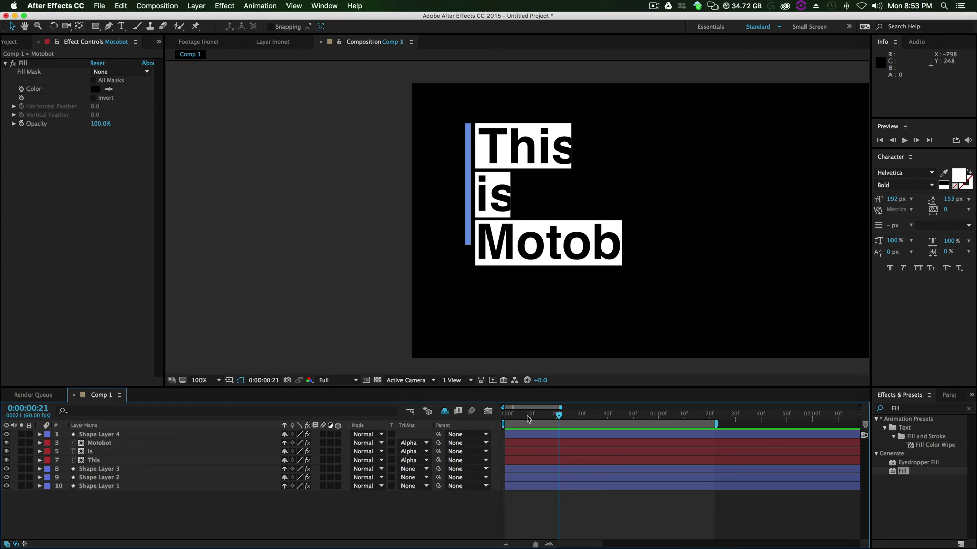
pyautogui.moveTo(559, 417); pyautogui.dragTo(681, 418)
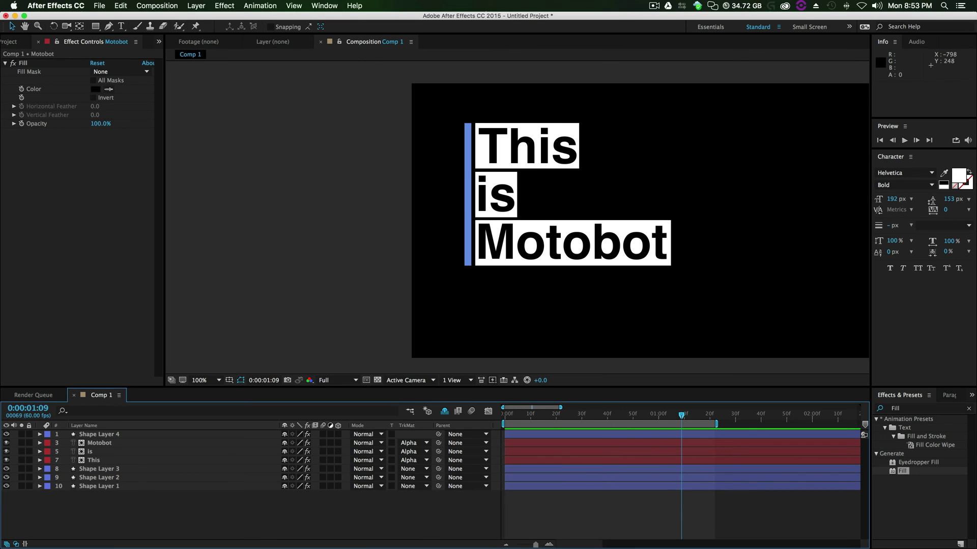
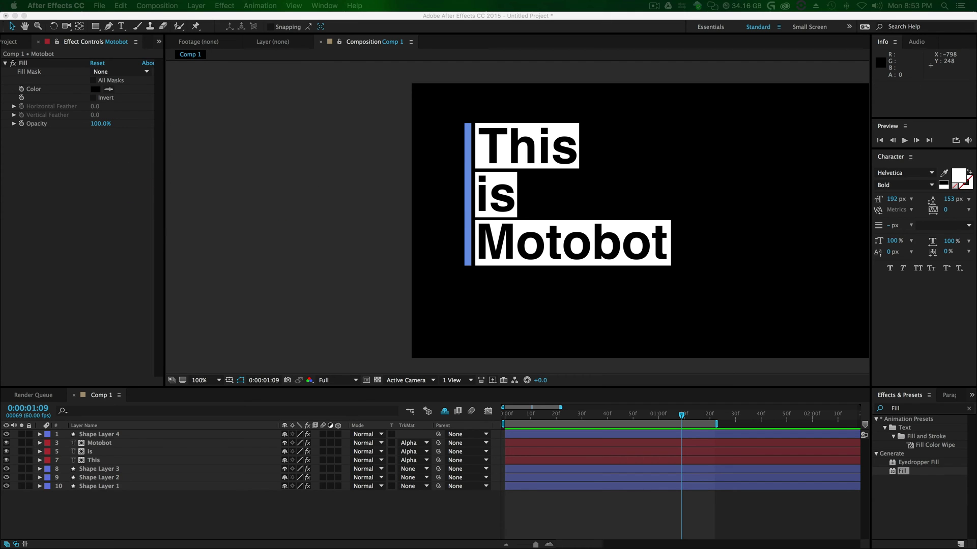
pyautogui.click(13, 43)
pyautogui.click(12, 42)
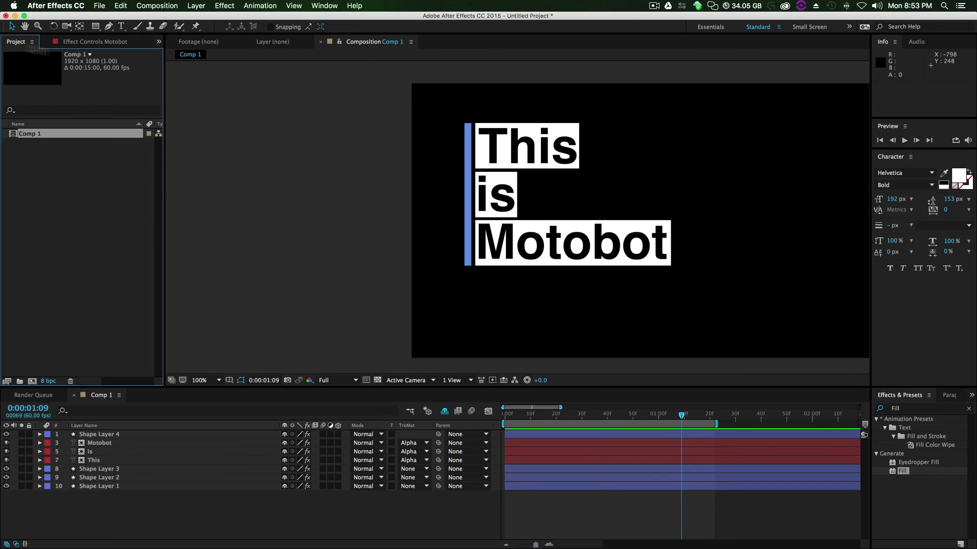
pyautogui.moveTo(0, 176); pyautogui.dragTo(100, 220)
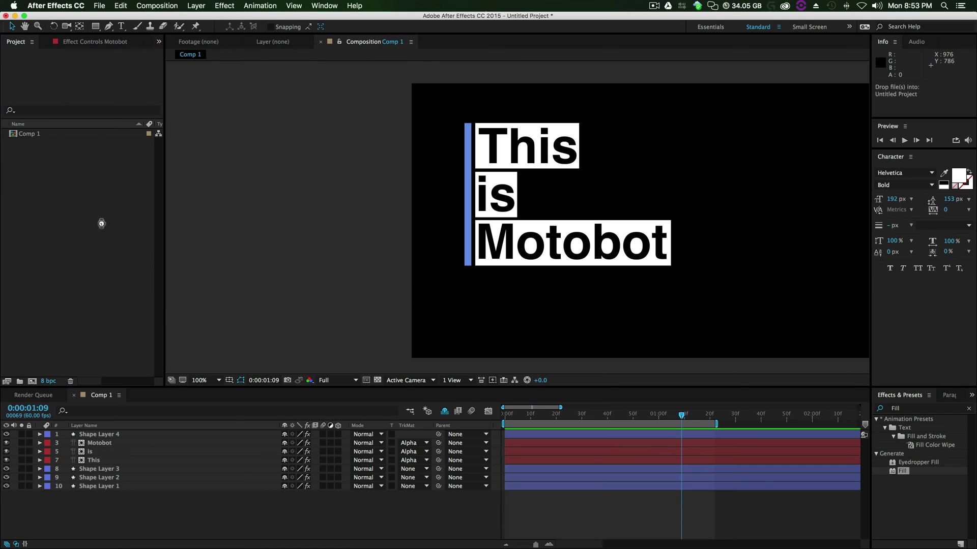
pyautogui.moveTo(38, 148); pyautogui.dragTo(130, 516)
# Scale down the pug photo and move it to position 1320, 660 so the dog's face sits beside the title
pyautogui.scroll(-1, 671, 281)
pyautogui.press('space')
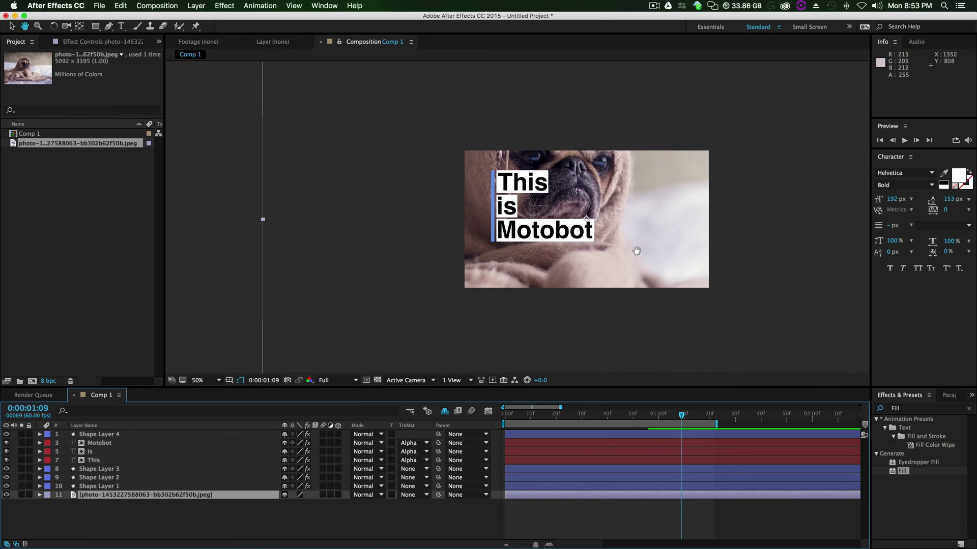
pyautogui.moveTo(618, 240); pyautogui.dragTo(644, 270)
pyautogui.scroll(-2, 645, 271)
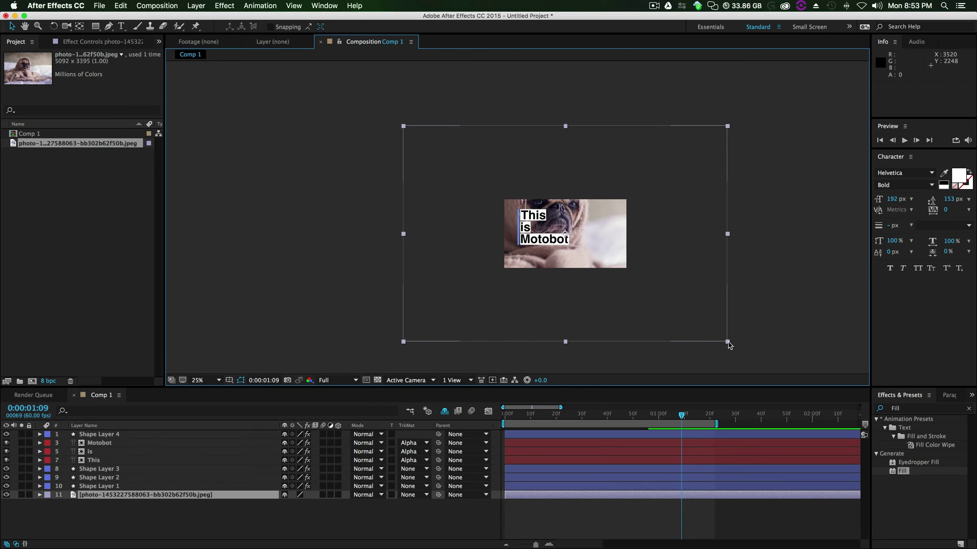
pyautogui.moveTo(728, 343); pyautogui.dragTo(655, 294)
pyautogui.moveTo(604, 241); pyautogui.dragTo(624, 248)
pyautogui.scroll(1, 762, 263)
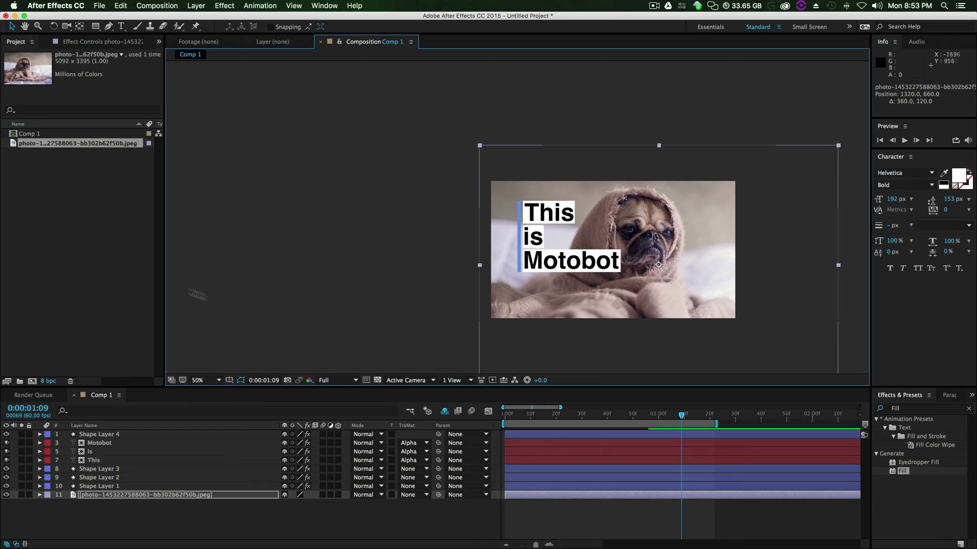
pyautogui.press('.')
pyautogui.moveTo(380, 287); pyautogui.dragTo(221, 216)
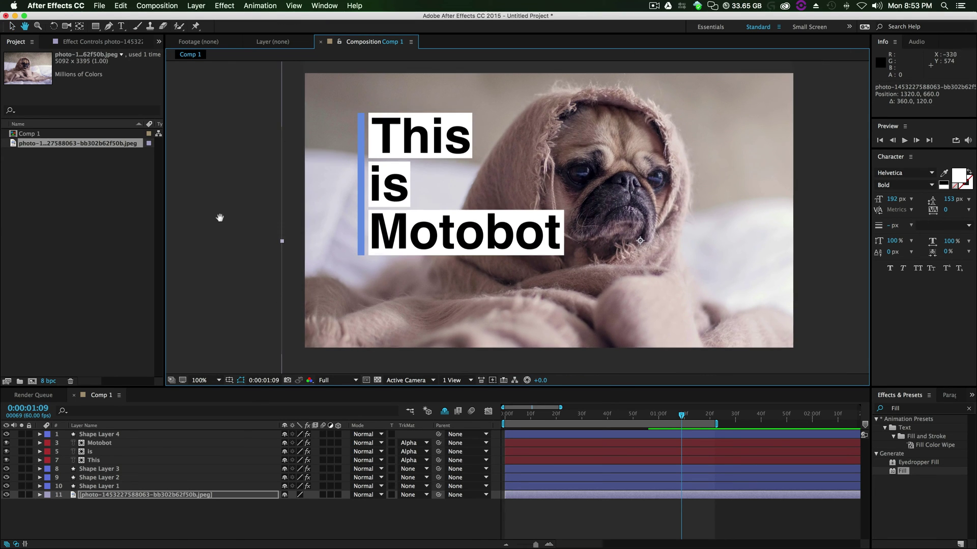
# Set the opacity of Shape Layer 3, Shape Layer 2 and Shape Layer 1, the white boxes, to 52%
pyautogui.click(102, 468)
pyautogui.keyDown('shift'); pyautogui.click(111, 486); pyautogui.keyUp('shift')
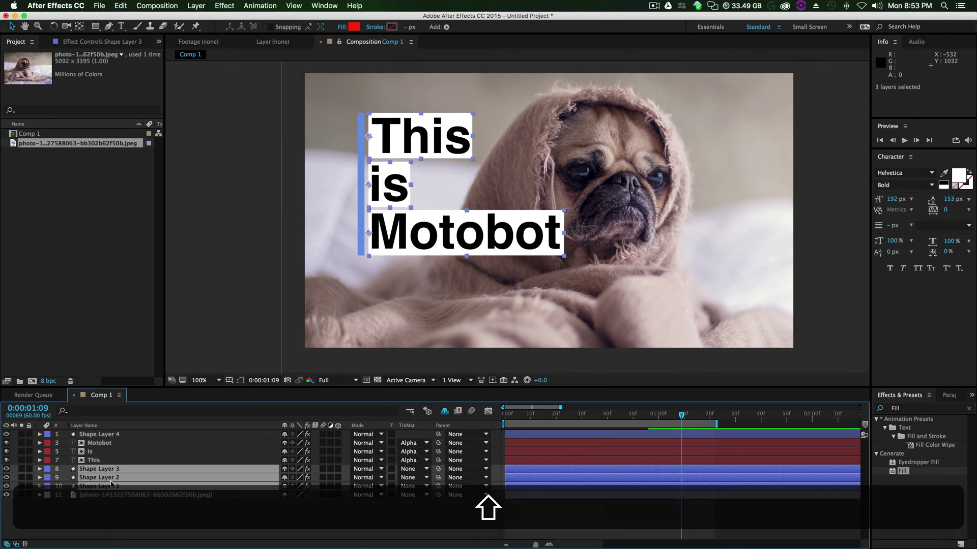
pyautogui.hotkey('shift', 't')
pyautogui.moveTo(287, 478); pyautogui.dragTo(262, 481)
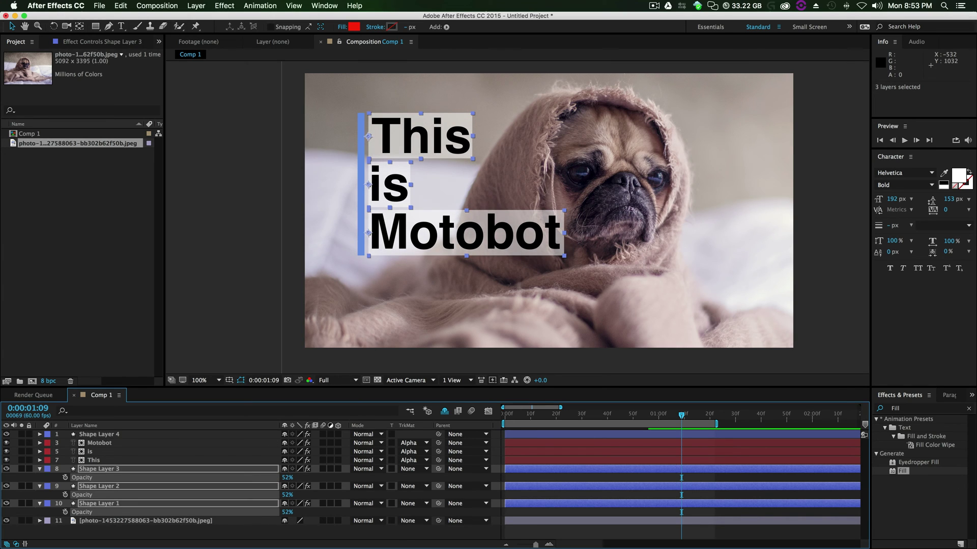
# Switch to Chrome to compare with the CNNMoney reference video, minimize it and return to After Effects with the layers deselected
pyautogui.press('super+Tab')
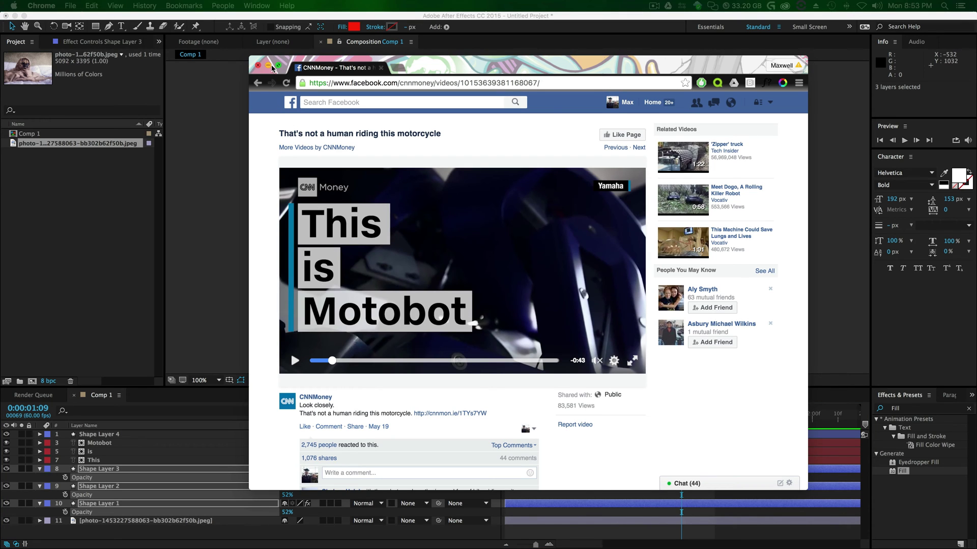
pyautogui.click(268, 65)
pyautogui.click(226, 302)
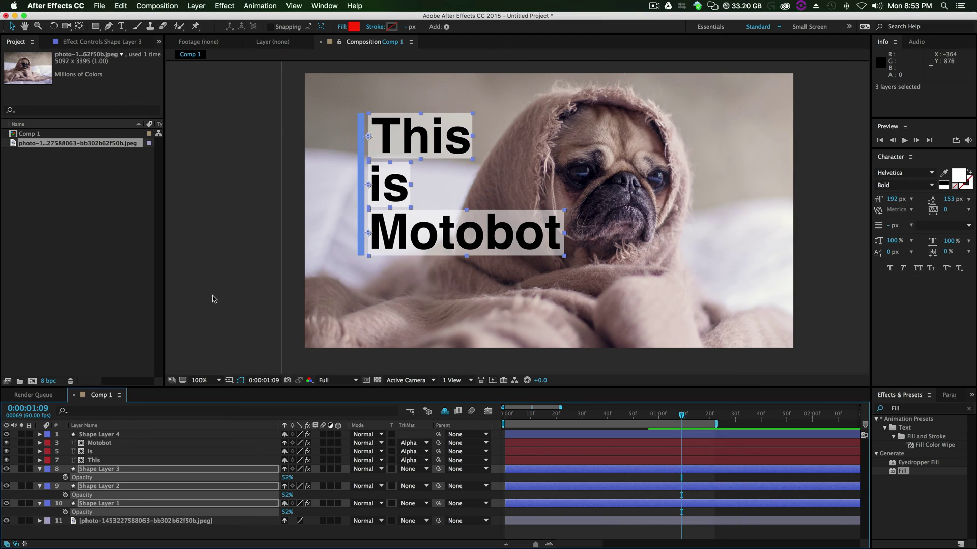
pyautogui.click(224, 305)
# Pre-compose all title layers, from Shape Layer 1 up to Shape Layer 4, into a new composition named Motobot
pyautogui.click(102, 503)
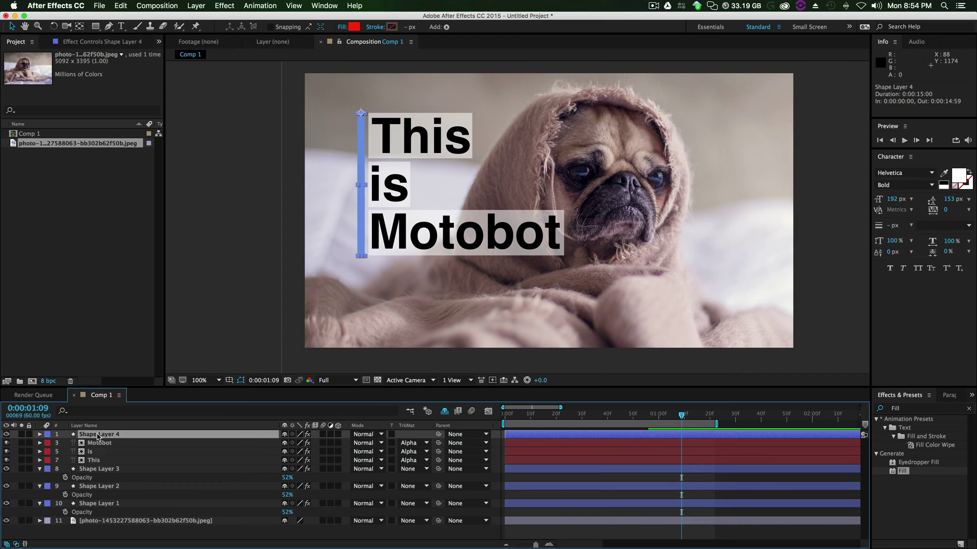
pyautogui.keyDown('shift'); pyautogui.click(118, 436); pyautogui.keyUp('shift')
pyautogui.rightClick(95, 463)
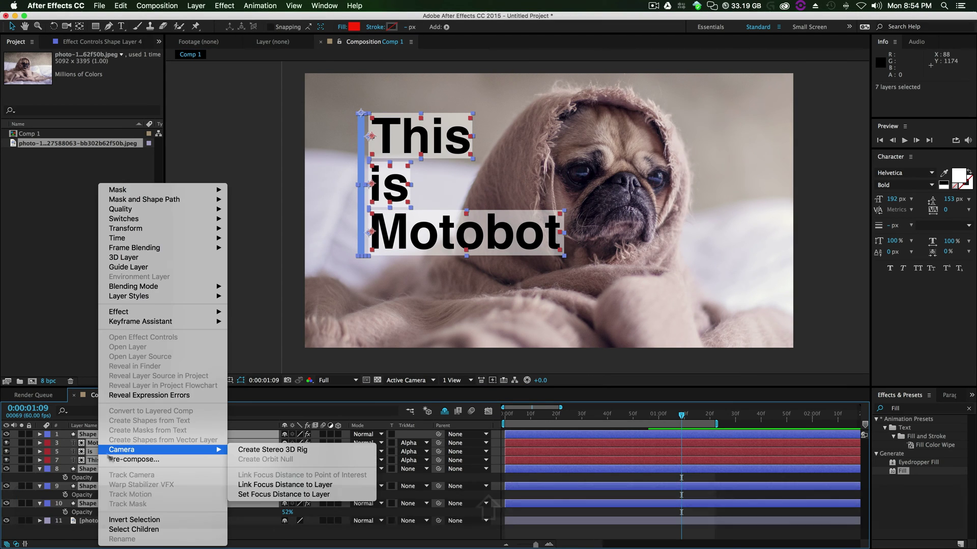
pyautogui.click(127, 460)
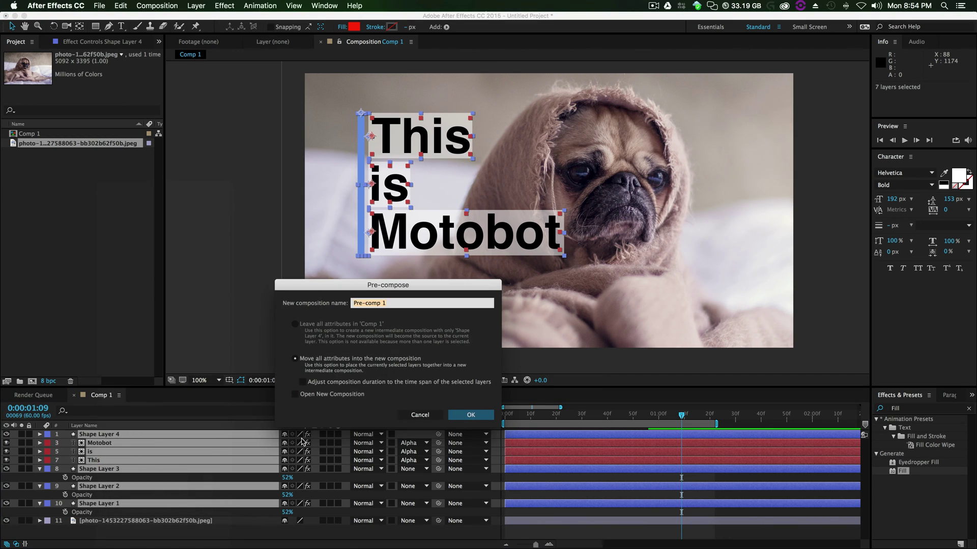
pyautogui.write('Motobot')
pyautogui.press('Return')
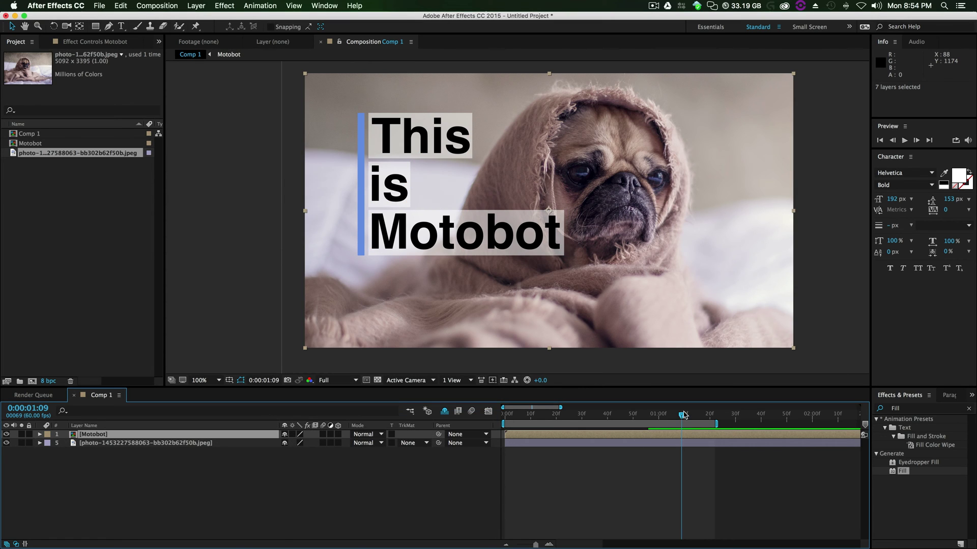
# Extend the work area to the full 15 seconds of Comp 1 and preview the title animation over the photo
pyautogui.moveTo(683, 415); pyautogui.dragTo(505, 414)
pyautogui.press('space')
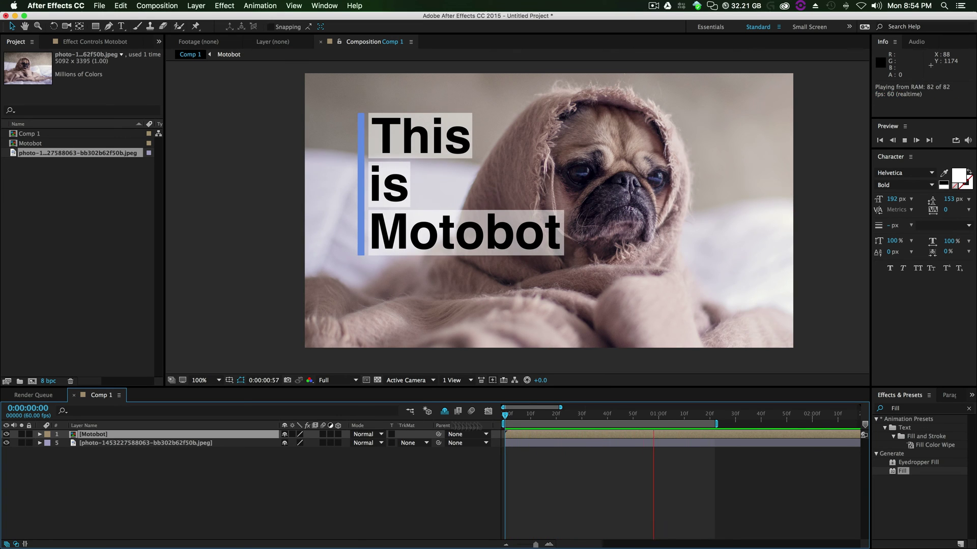
pyautogui.click(727, 433)
pyautogui.moveTo(717, 420); pyautogui.dragTo(918, 453)
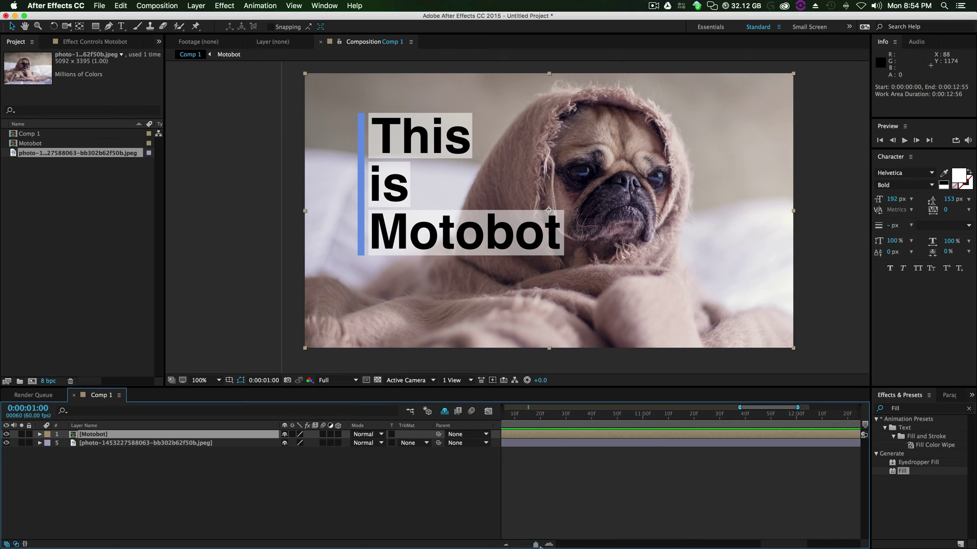
pyautogui.moveTo(536, 544); pyautogui.dragTo(517, 545)
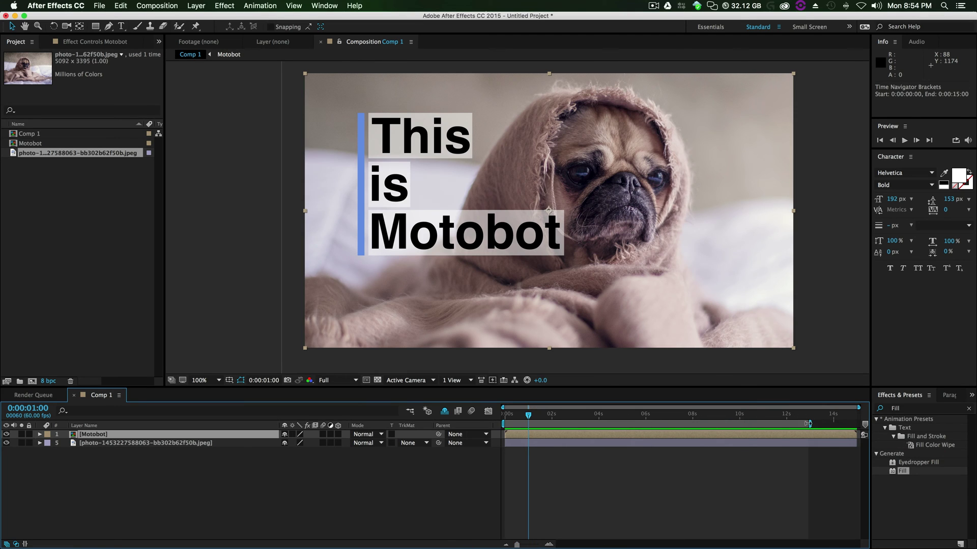
pyautogui.moveTo(809, 424); pyautogui.dragTo(858, 424)
pyautogui.press('space')
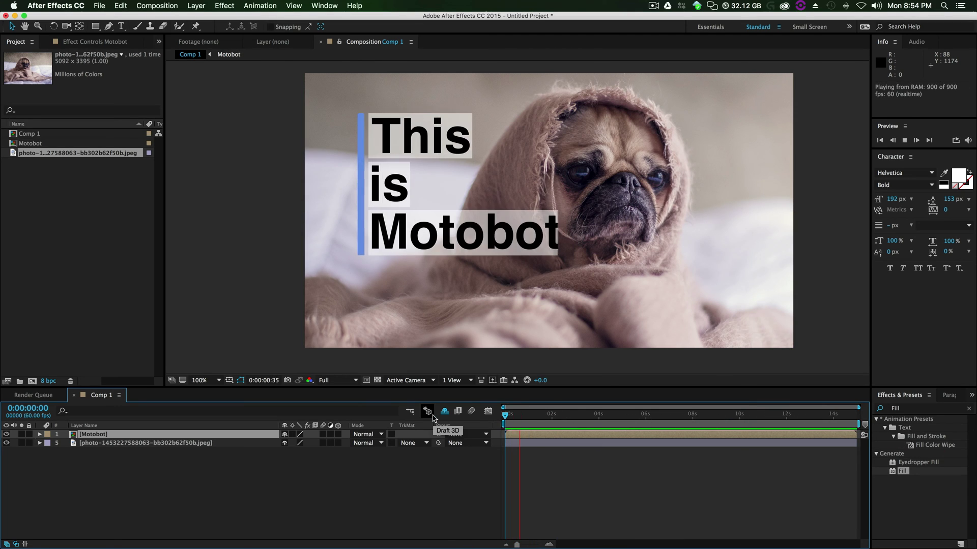
pyautogui.press('space')
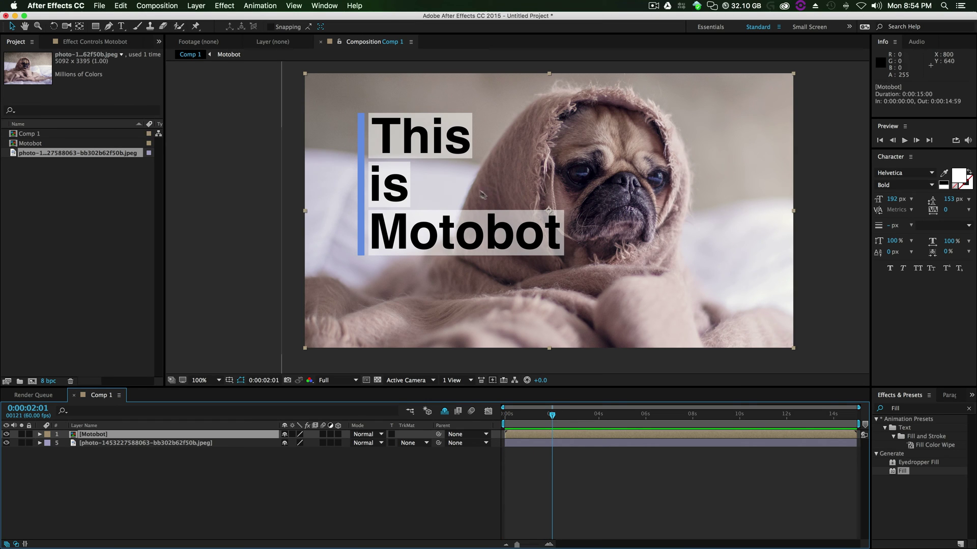
# Move the Motobot pre-comp up and to the left, to position 802, 518, and preview the animation
pyautogui.moveTo(433, 238); pyautogui.dragTo(390, 229)
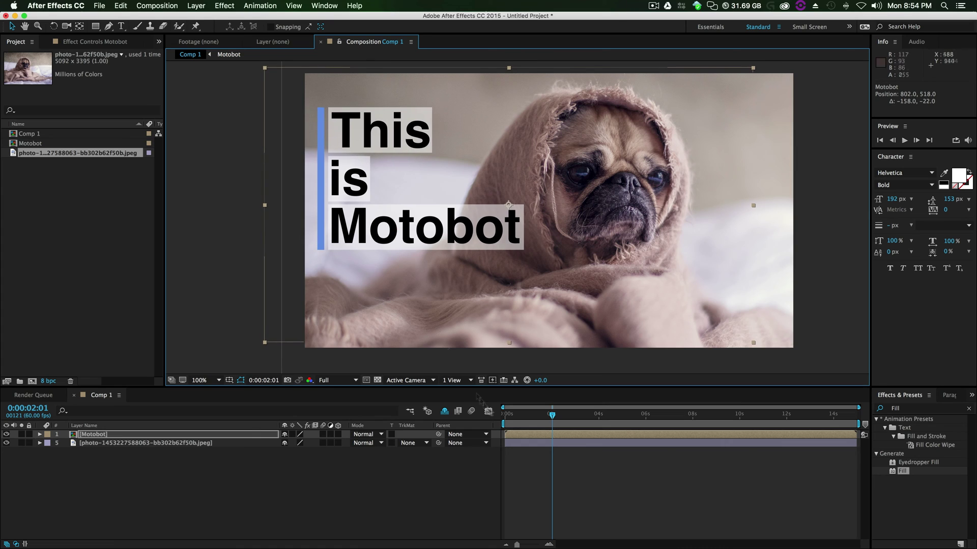
pyautogui.press('space')
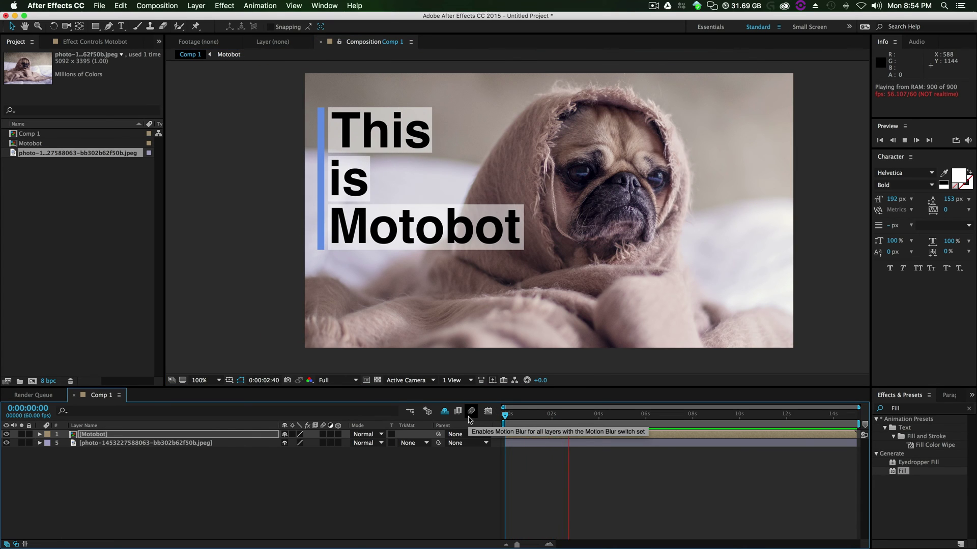
# Stop the playback and trim the end of the Motobot layer to about 0:00:04:30
pyautogui.press('space')
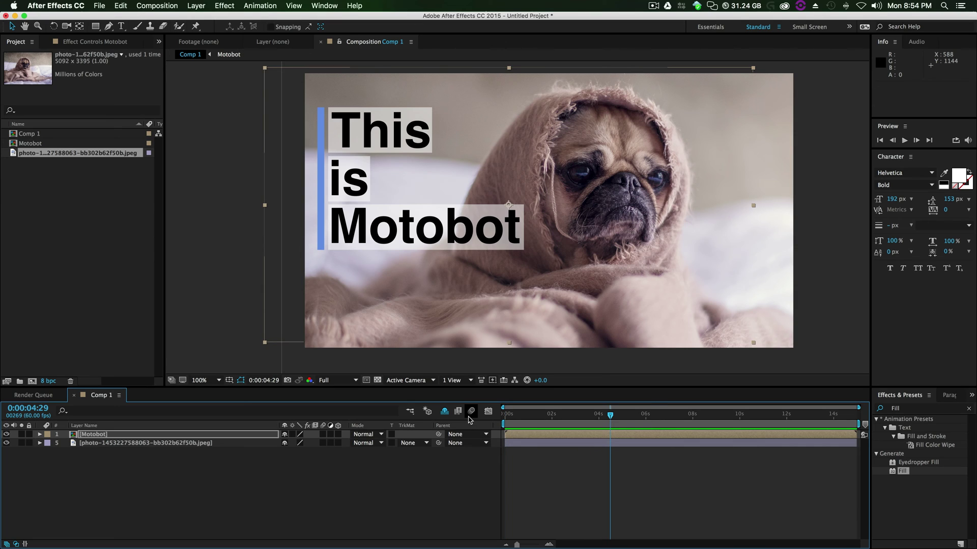
pyautogui.click(505, 436)
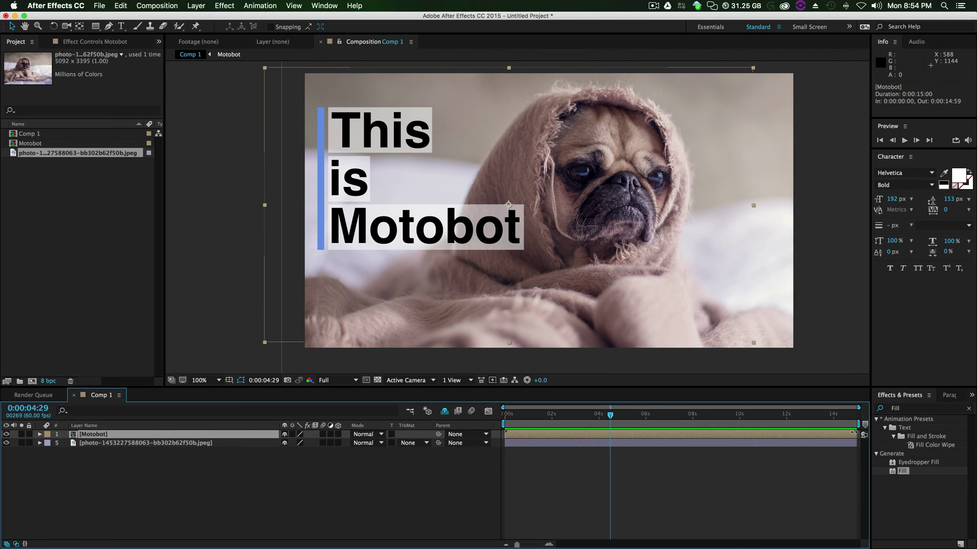
pyautogui.moveTo(855, 434); pyautogui.dragTo(608, 441)
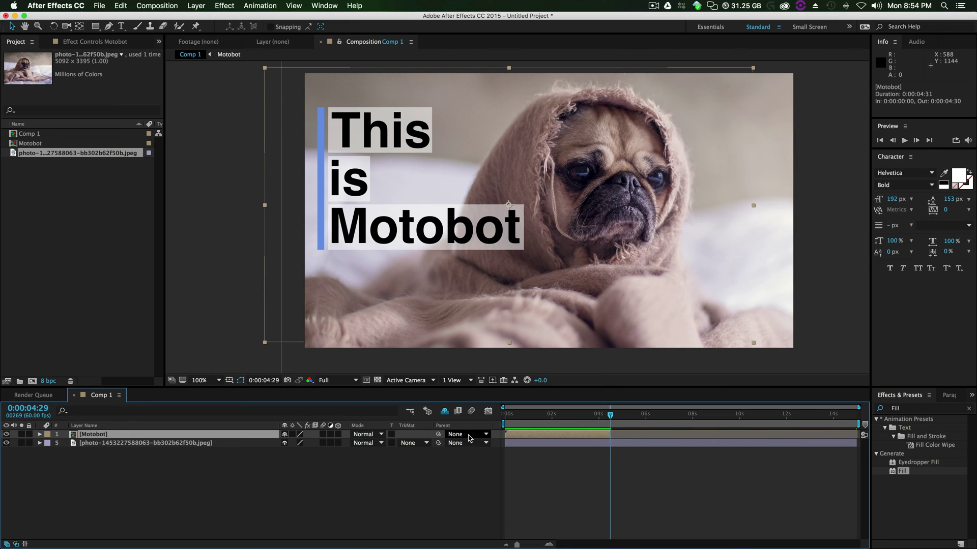
# Duplicate the Motobot layer and shift the copy to start at 0:00:04:31, exactly where the original ends
pyautogui.press('super+d')
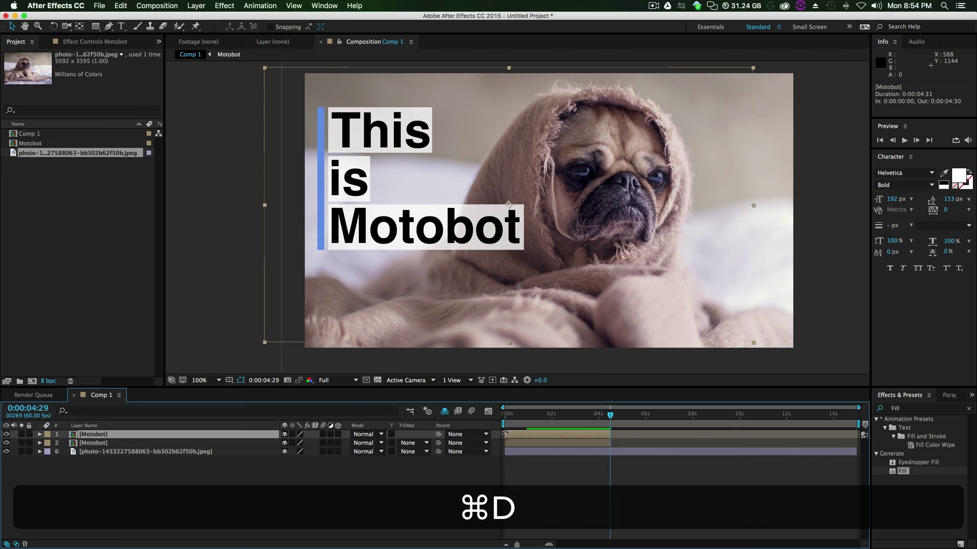
pyautogui.moveTo(506, 433); pyautogui.dragTo(607, 434)
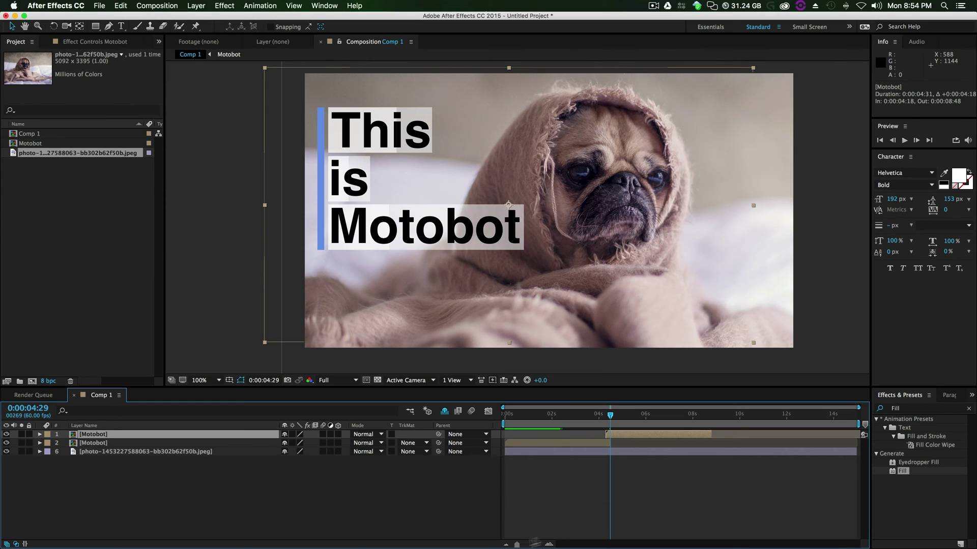
pyautogui.moveTo(516, 544); pyautogui.dragTo(537, 545)
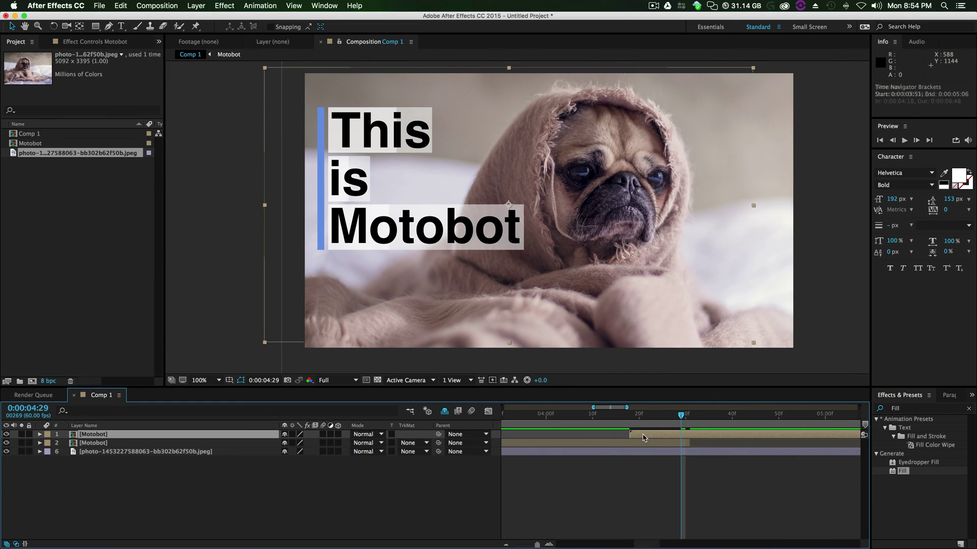
pyautogui.moveTo(643, 436); pyautogui.dragTo(701, 440)
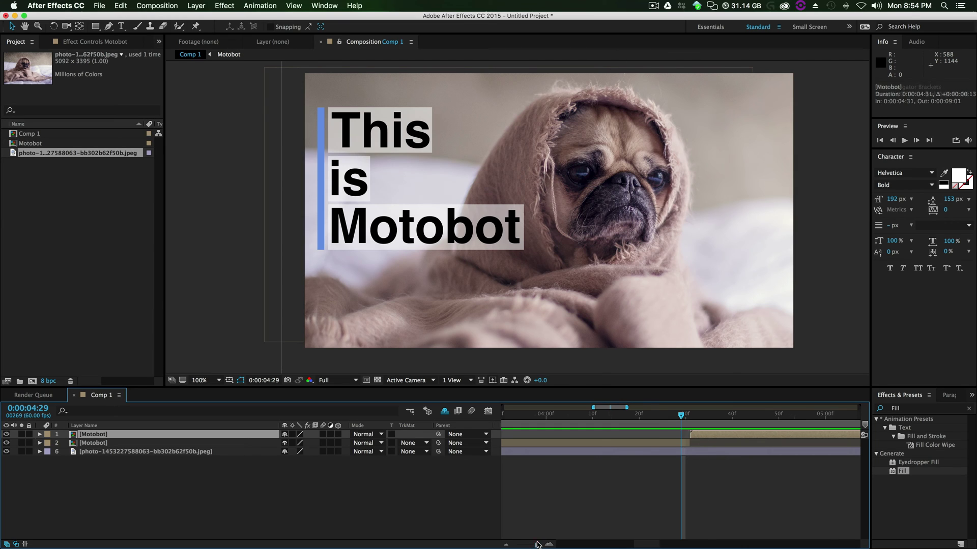
pyautogui.moveTo(537, 545); pyautogui.dragTo(516, 545)
# Time-reverse the duplicated Motobot layer and preview the composition from the start
pyautogui.rightClick(620, 436)
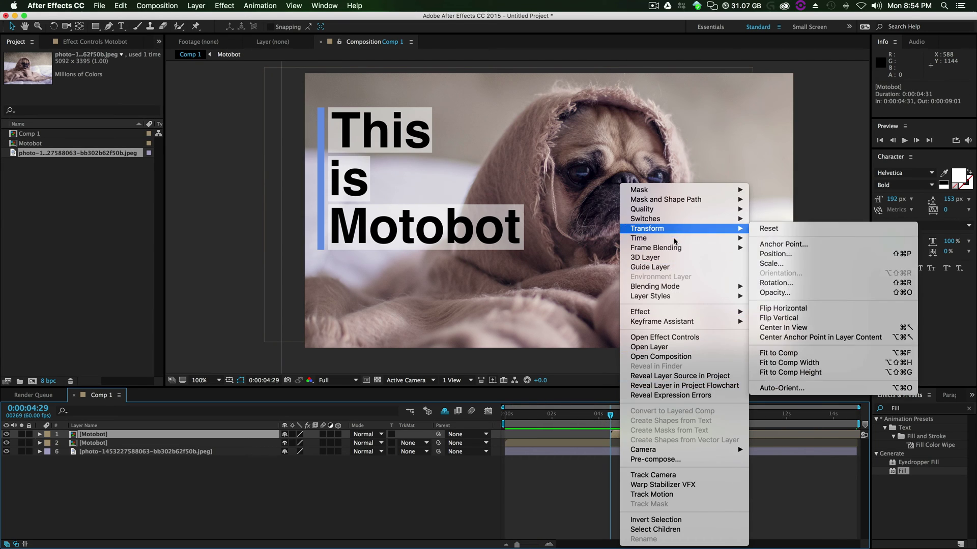
pyautogui.moveTo(676, 239)
pyautogui.click(790, 248)
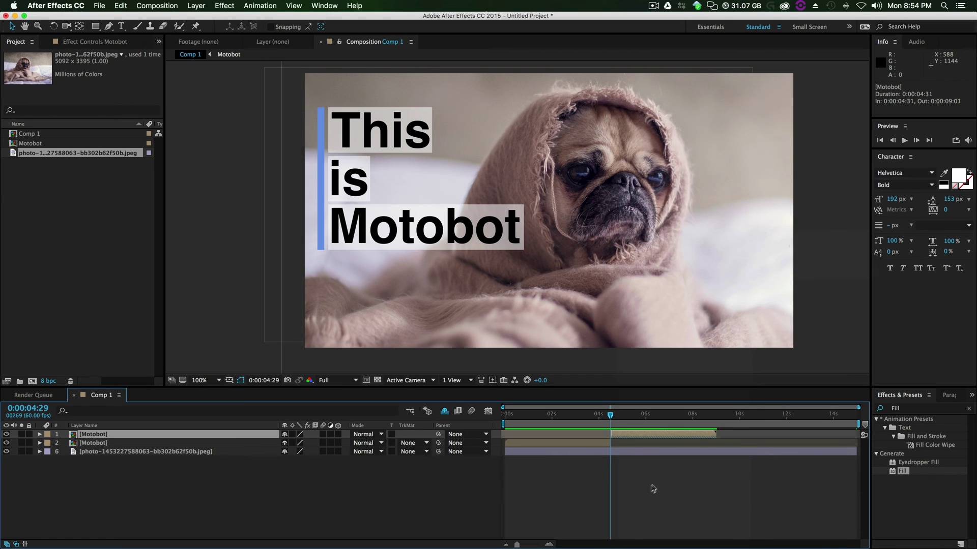
pyautogui.press('Home')
pyautogui.press('space')
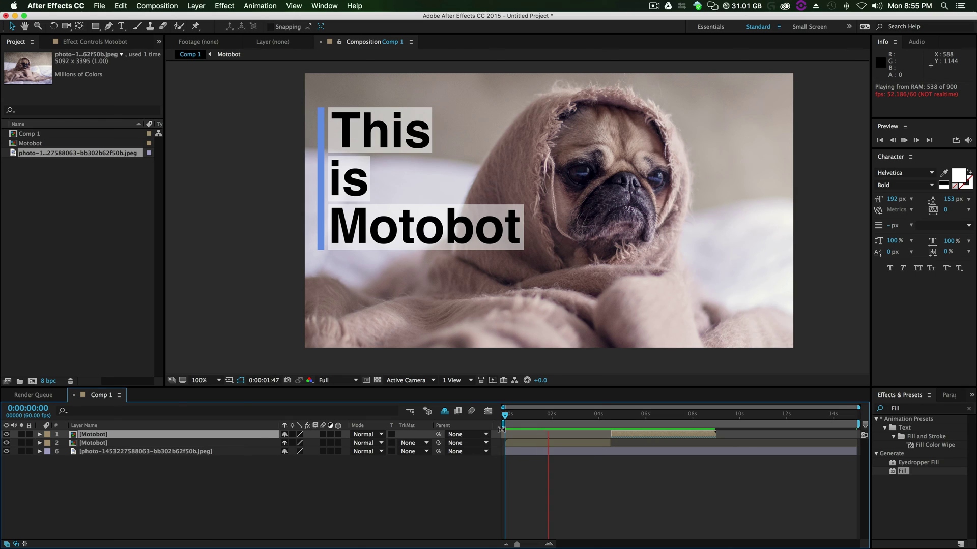
pyautogui.press('space')
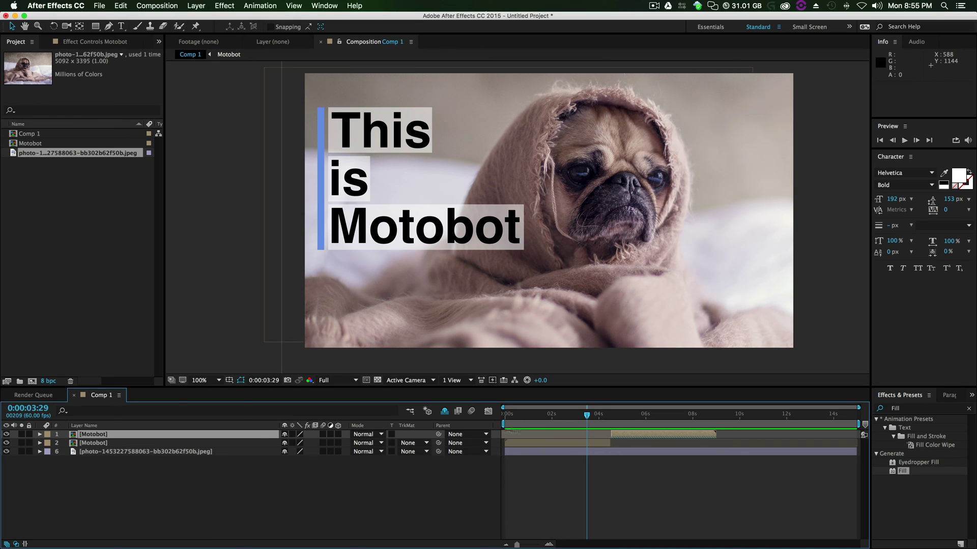
# Shorten the original Motobot layer to about 3 seconds and move the reversed copy earlier to start at about 0:00:02:53
pyautogui.moveTo(610, 443); pyautogui.dragTo(577, 445)
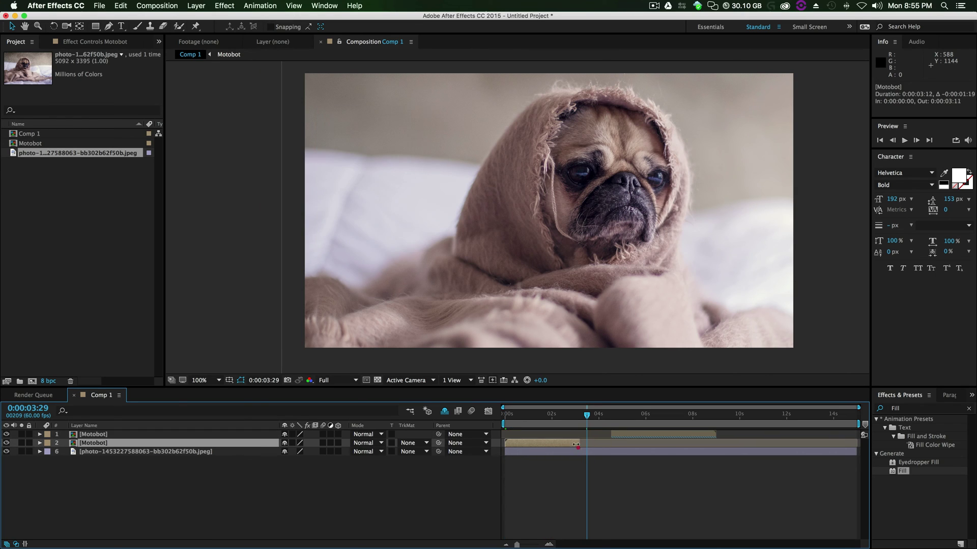
pyautogui.moveTo(653, 436); pyautogui.dragTo(615, 439)
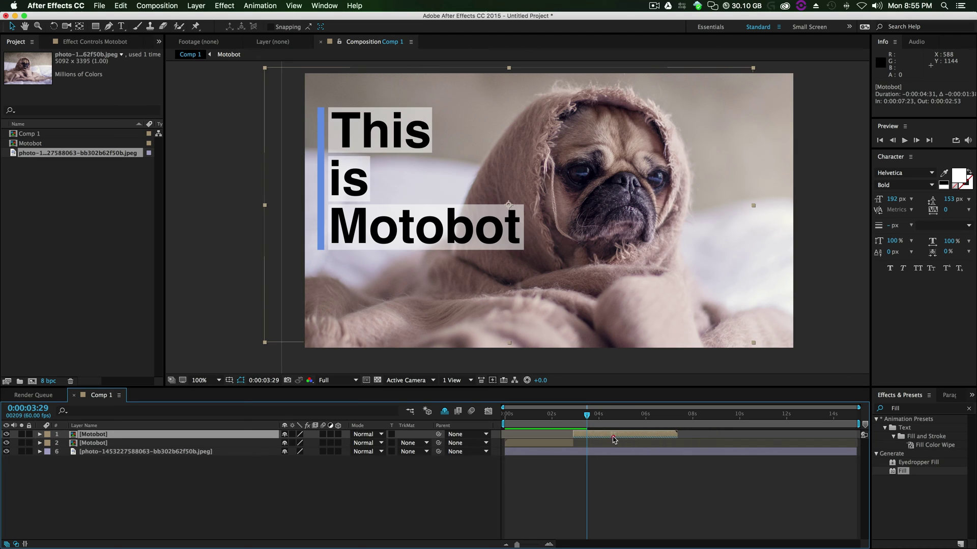
pyautogui.click(564, 416)
pyautogui.press('space')
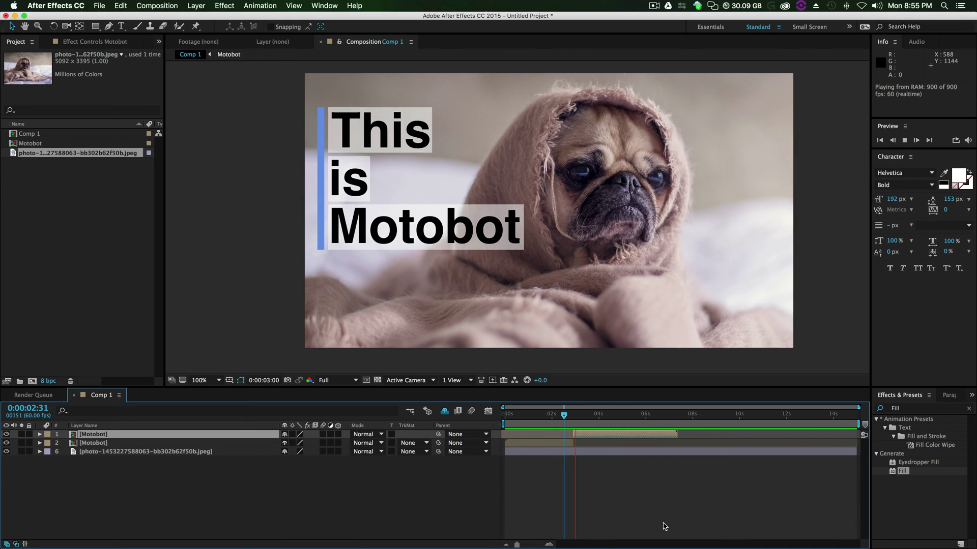
pyautogui.press('space')
# Trim the end of the original Motobot layer frame-accurately to meet the start of the reversed copy at 0:00:02:53
pyautogui.click(573, 416)
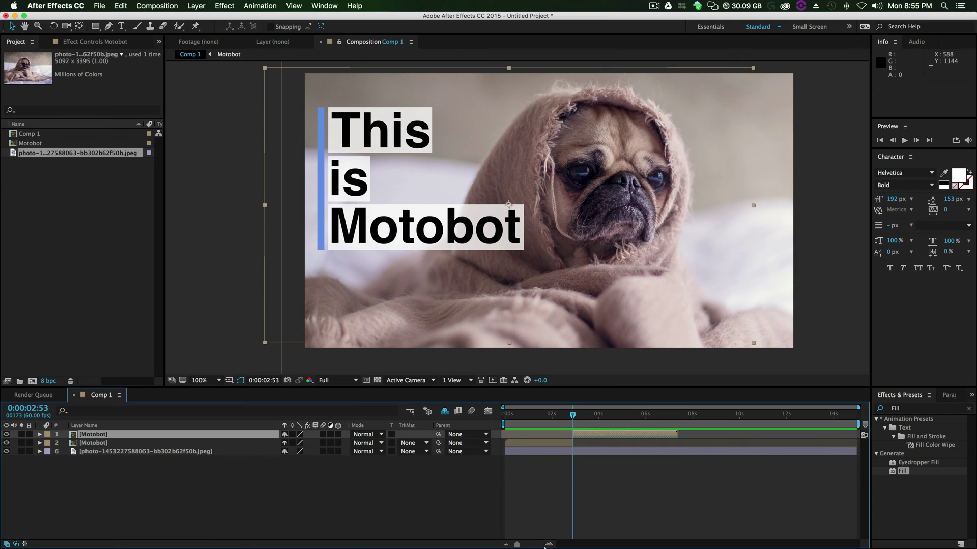
pyautogui.moveTo(518, 545); pyautogui.dragTo(540, 544)
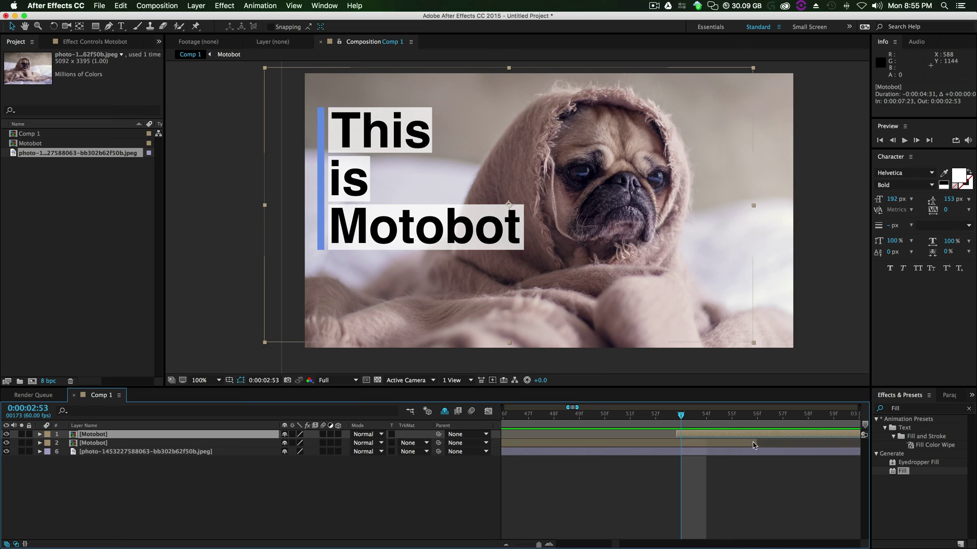
pyautogui.moveTo(754, 443); pyautogui.dragTo(678, 443)
pyautogui.click(697, 436)
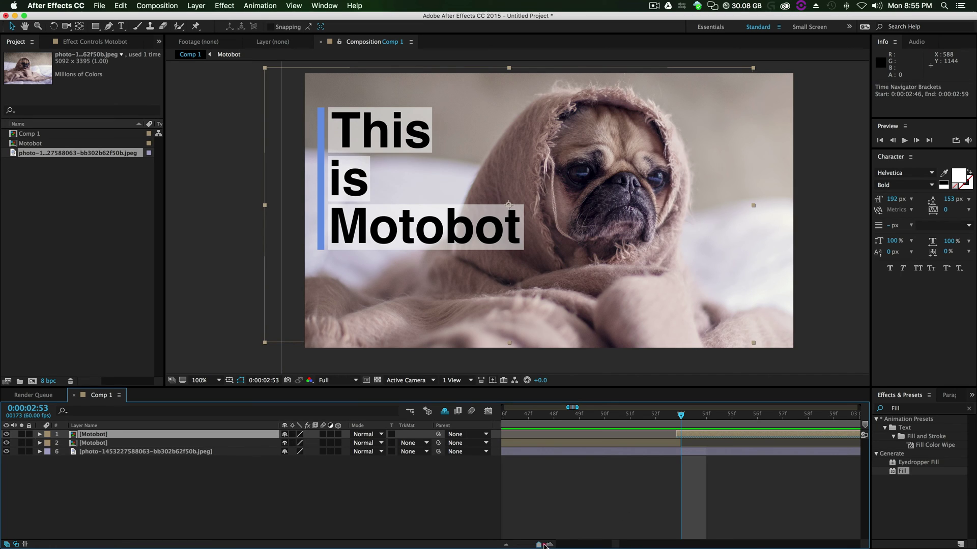
pyautogui.moveTo(705, 437)
pyautogui.mouseDown()
pyautogui.moveTo(725, 437)
pyautogui.moveTo(715, 440)
pyautogui.mouseUp()
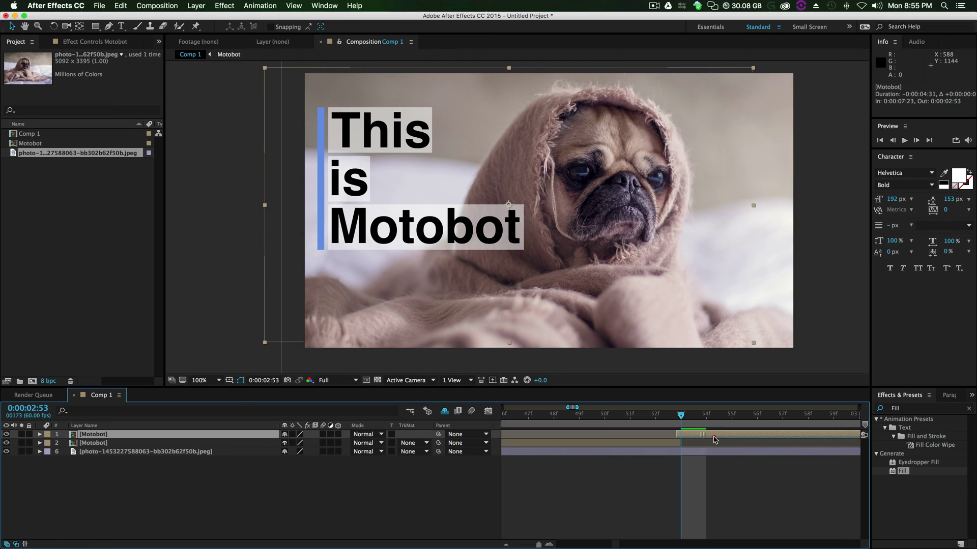
# Play back the composition to check the transition between the original title and its reversed copy
pyautogui.click(642, 413)
pyautogui.press('space')
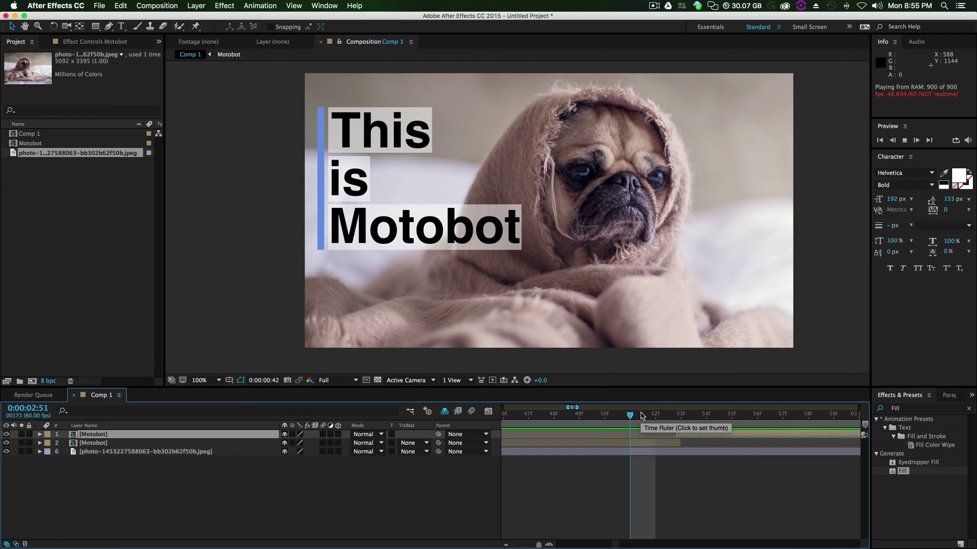
pyautogui.press('space')
pyautogui.moveTo(539, 546); pyautogui.dragTo(516, 545)
pyautogui.press('space')
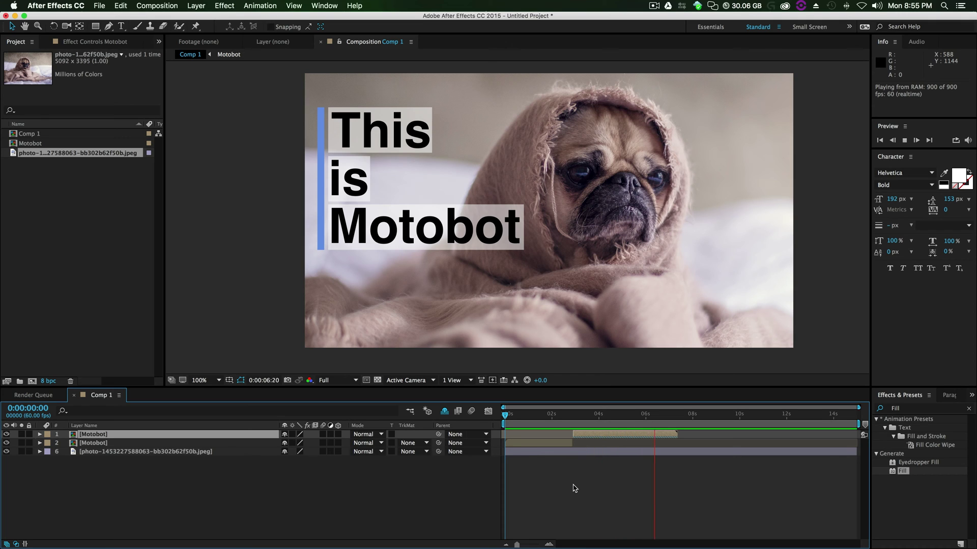
pyautogui.press('space')
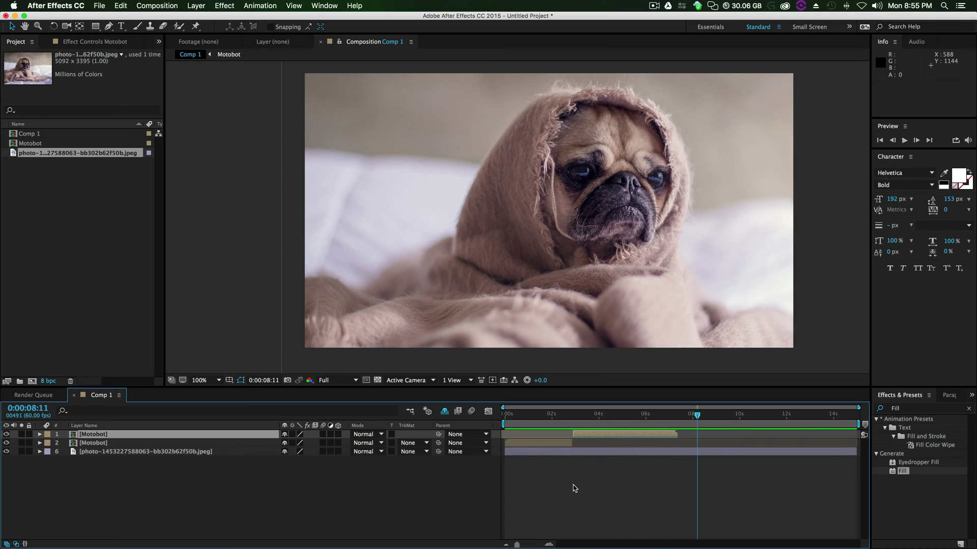
# Try moving the reversed Motobot layer to about position 1406, 530, compare it with the original, and undo the move
pyautogui.moveTo(601, 419); pyautogui.dragTo(616, 422)
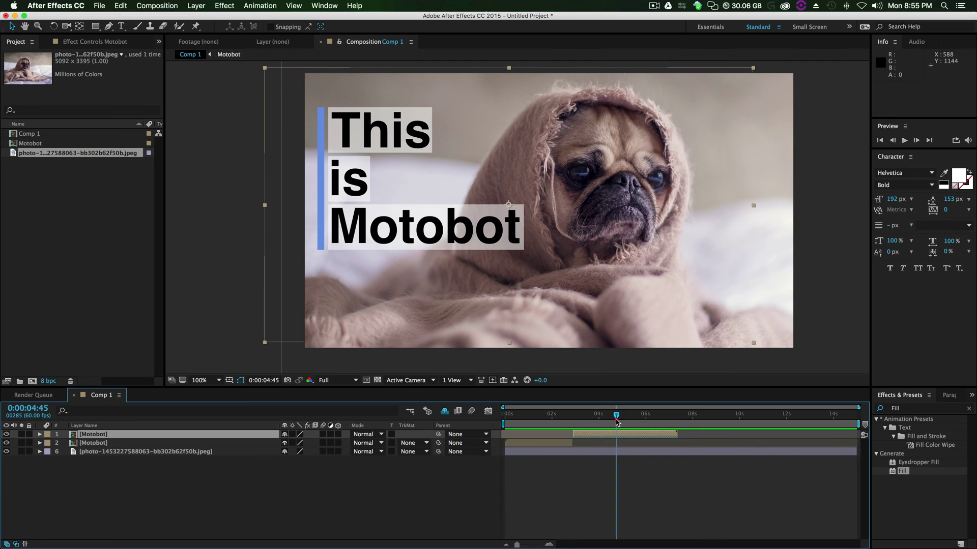
pyautogui.click(588, 437)
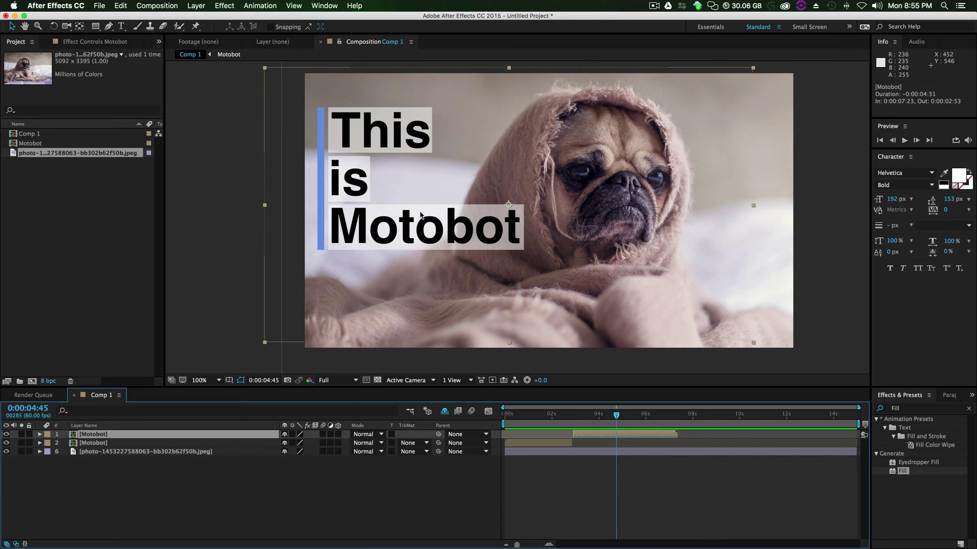
pyautogui.moveTo(420, 216); pyautogui.dragTo(574, 219)
pyautogui.moveTo(616, 417); pyautogui.dragTo(543, 421)
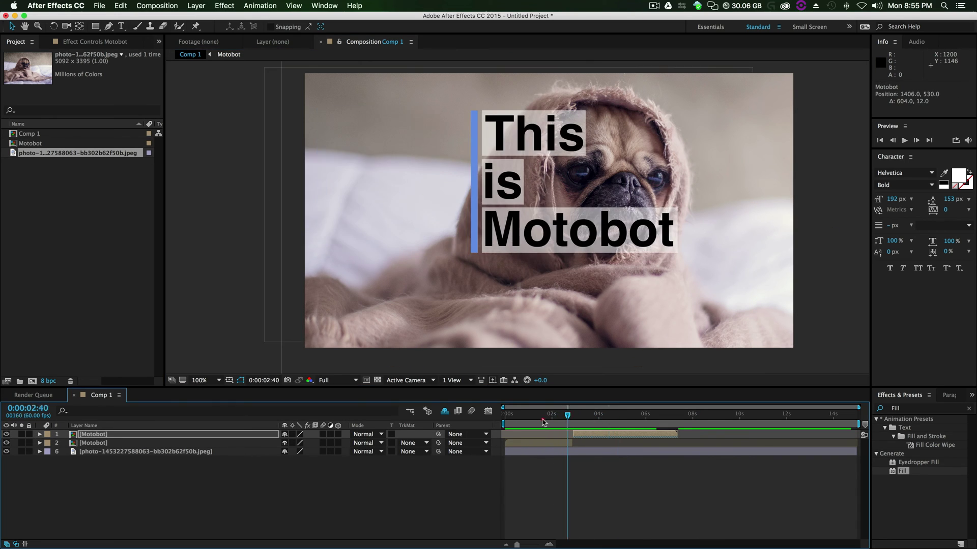
pyautogui.press('super+z')
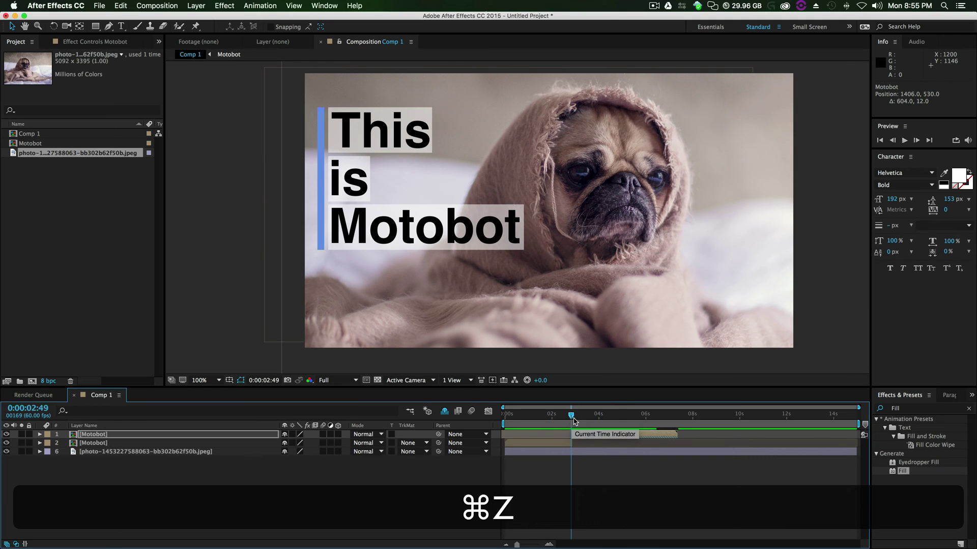
# Parent the reversed Motobot layer to the original Motobot layer 2
pyautogui.click(595, 435)
pyautogui.click(595, 441)
pyautogui.click(600, 435)
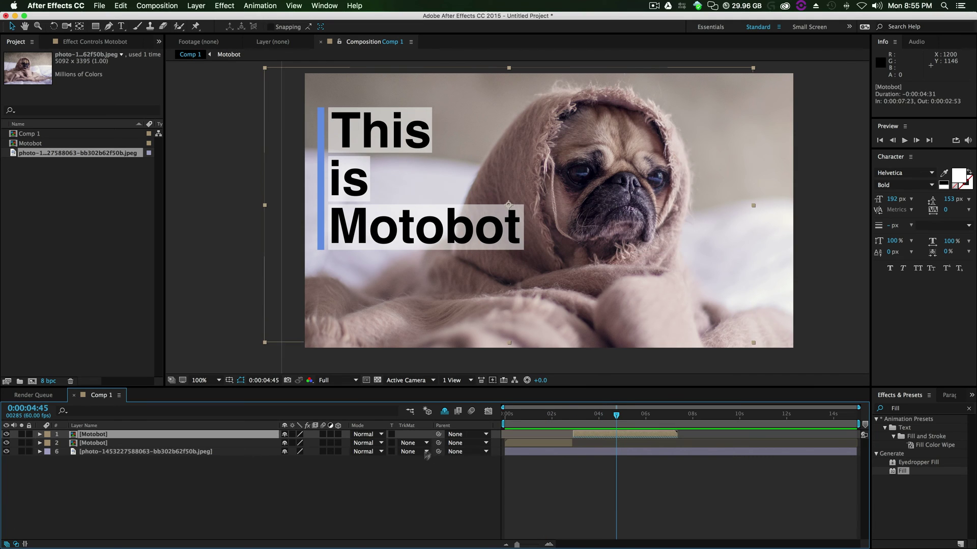
pyautogui.moveTo(439, 434); pyautogui.dragTo(112, 443)
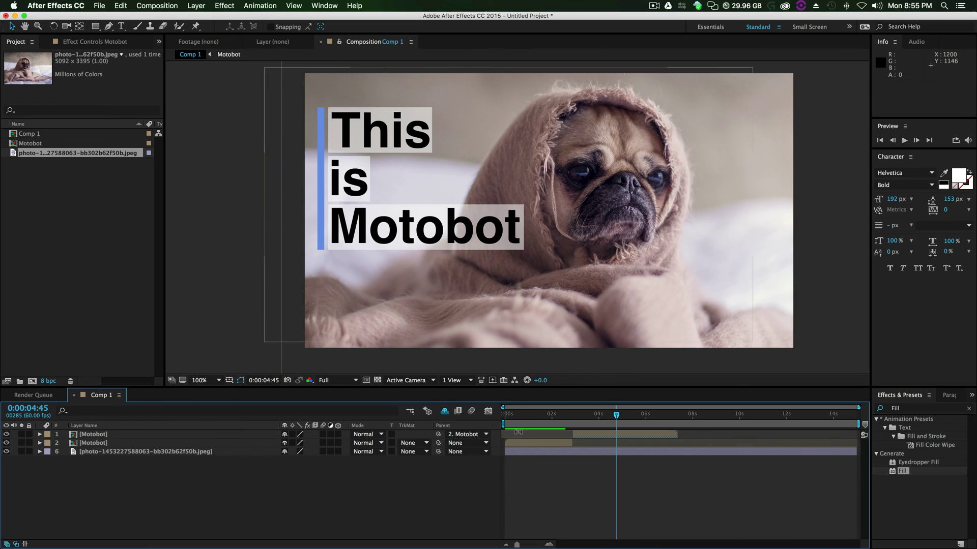
# Test the parenting by moving the original Motobot layer to about position 1472, 524, and undo the move
pyautogui.click(544, 415)
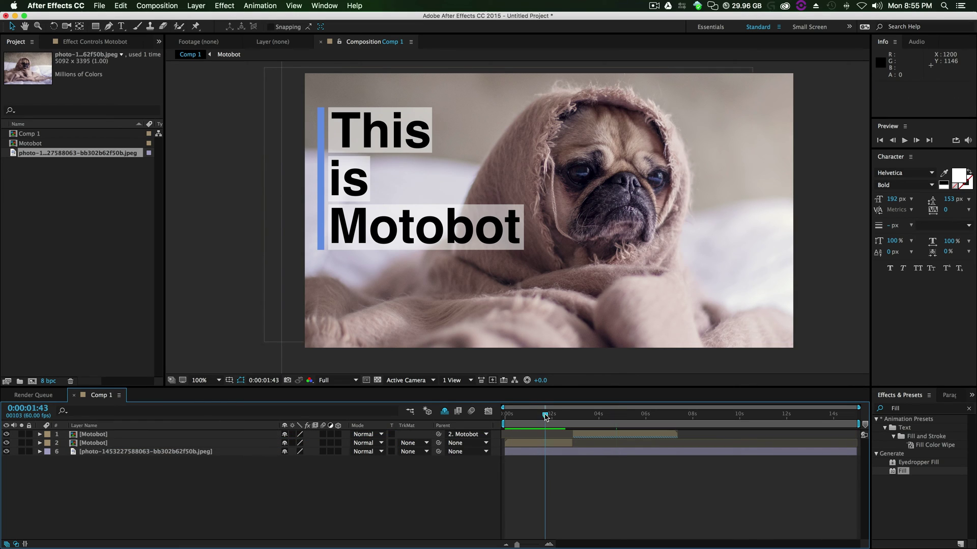
pyautogui.click(127, 443)
pyautogui.moveTo(445, 304); pyautogui.dragTo(616, 305)
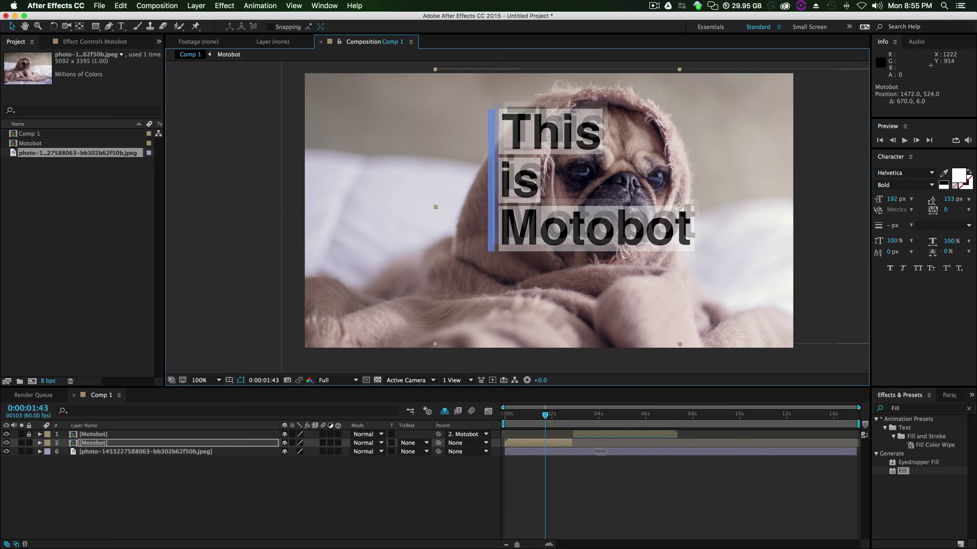
pyautogui.moveTo(546, 414)
pyautogui.mouseDown()
pyautogui.moveTo(664, 427)
pyautogui.moveTo(500, 436)
pyautogui.moveTo(636, 433)
pyautogui.moveTo(545, 432)
pyautogui.mouseUp()
pyautogui.press('super+z')
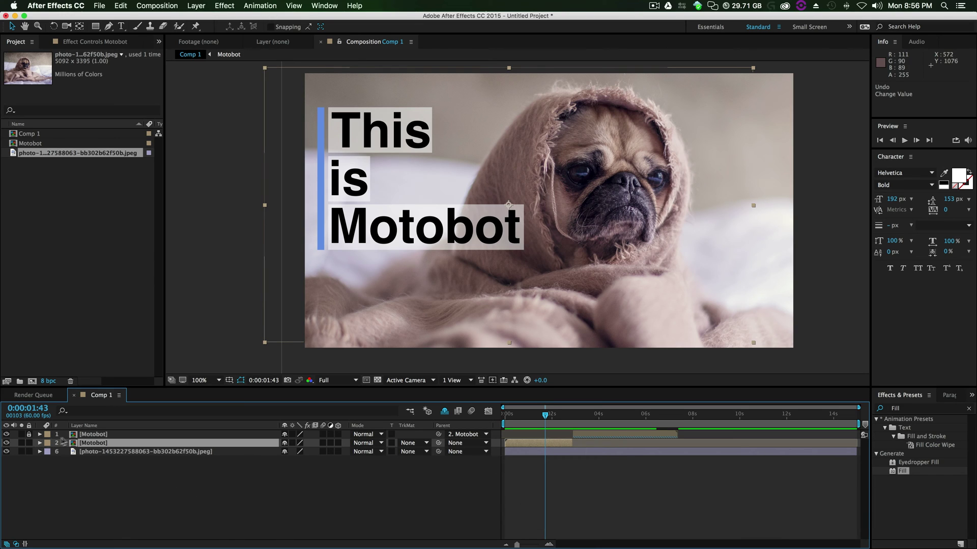
# Hide both Motobot layers and show them again
pyautogui.click(7, 443)
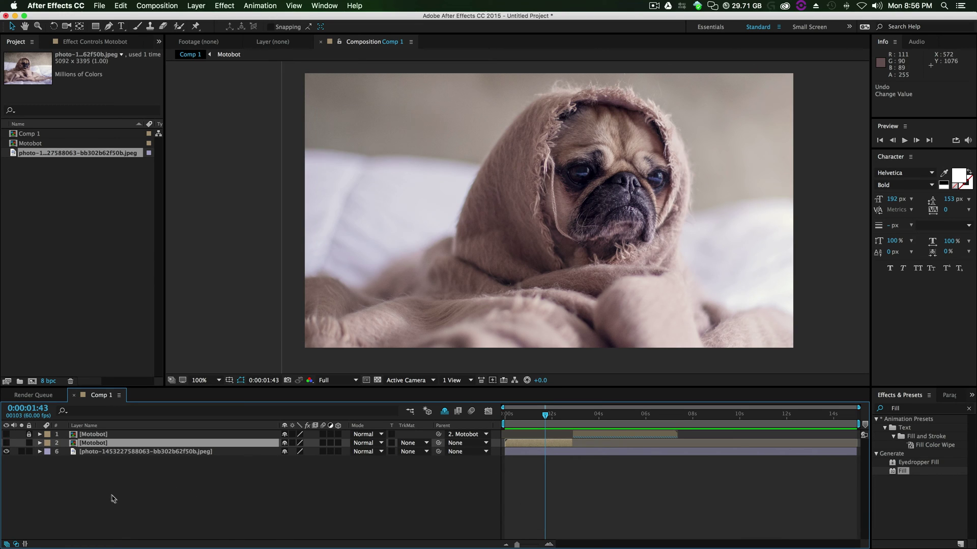
pyautogui.click(7, 443)
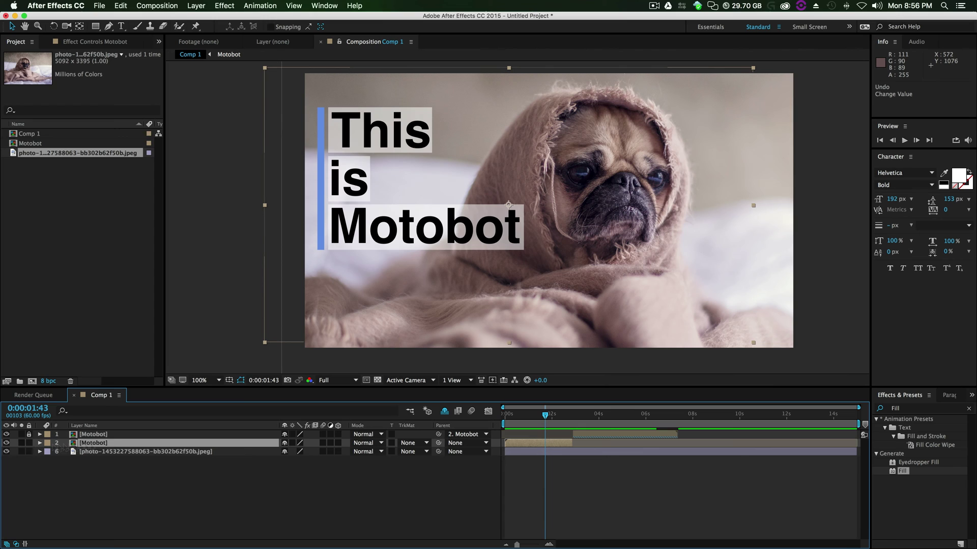
# Pre-compose both Motobot layers into a new composition named Motobot_Main, moving all attributes into it
pyautogui.press('shift')
pyautogui.keyDown('shift'); pyautogui.click(91, 435); pyautogui.keyUp('shift')
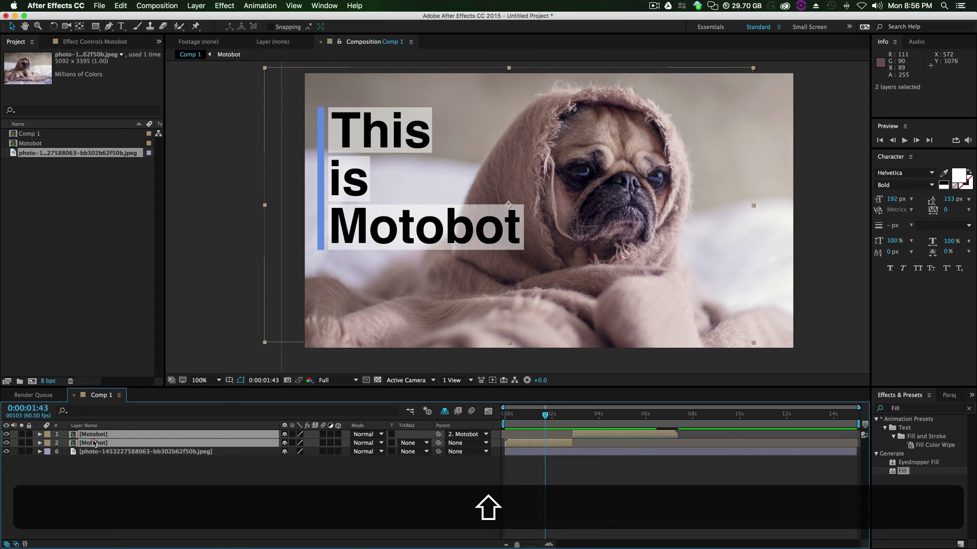
pyautogui.rightClick(93, 437)
pyautogui.click(128, 459)
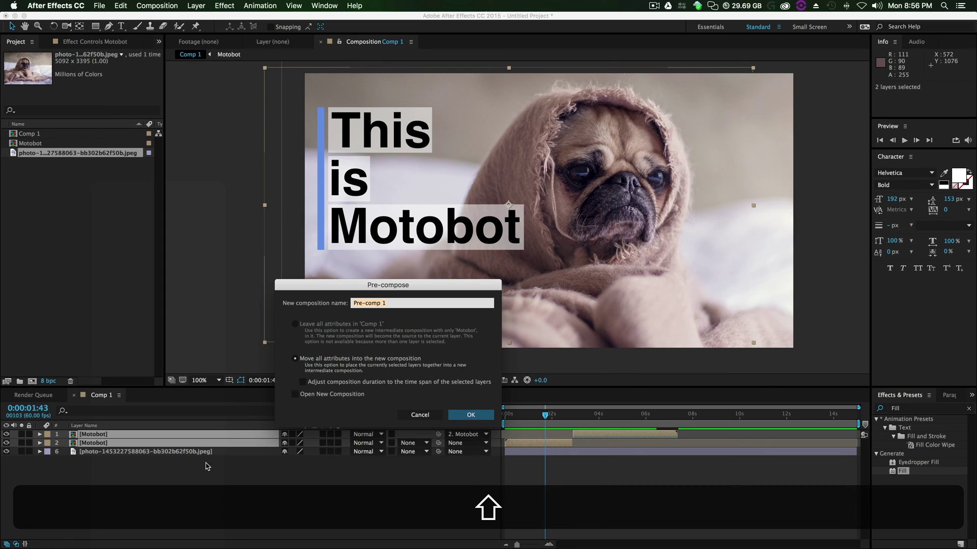
pyautogui.write('Motobot')
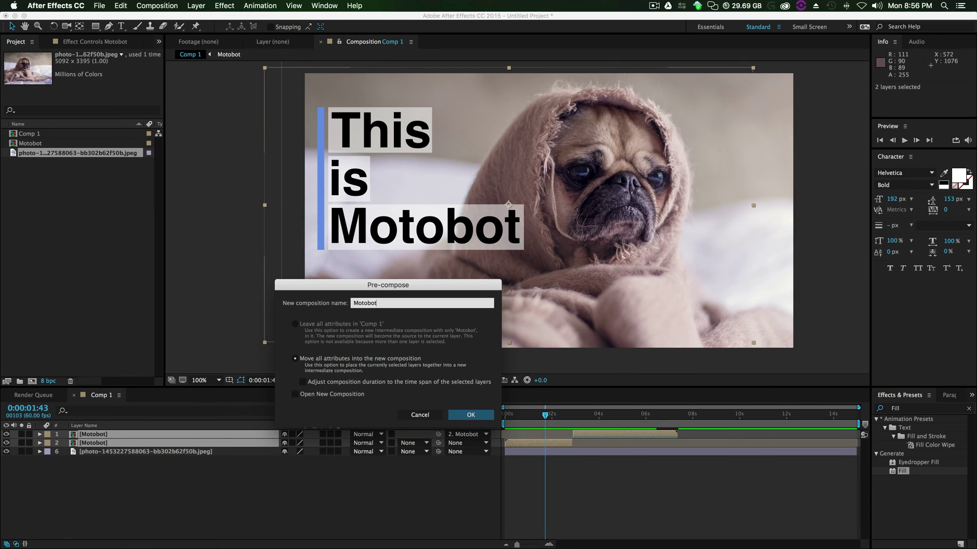
pyautogui.write('_Main')
pyautogui.press('Return')
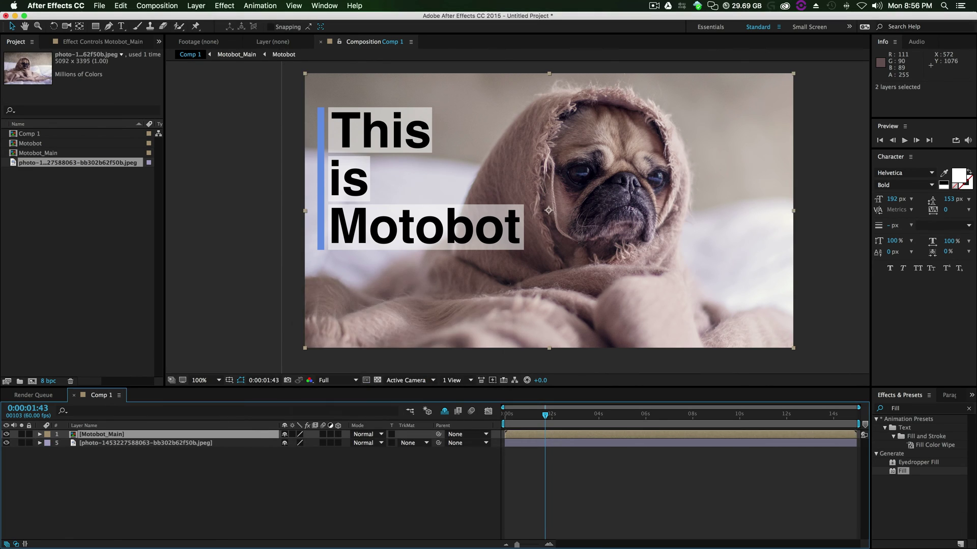
# Trim the Motobot_Main composition to a work area ending at about 0:00:07:30 and preview it in Comp 1
pyautogui.moveTo(546, 417); pyautogui.dragTo(701, 457)
pyautogui.moveTo(854, 439); pyautogui.dragTo(681, 414)
pyautogui.doubleClick(678, 437)
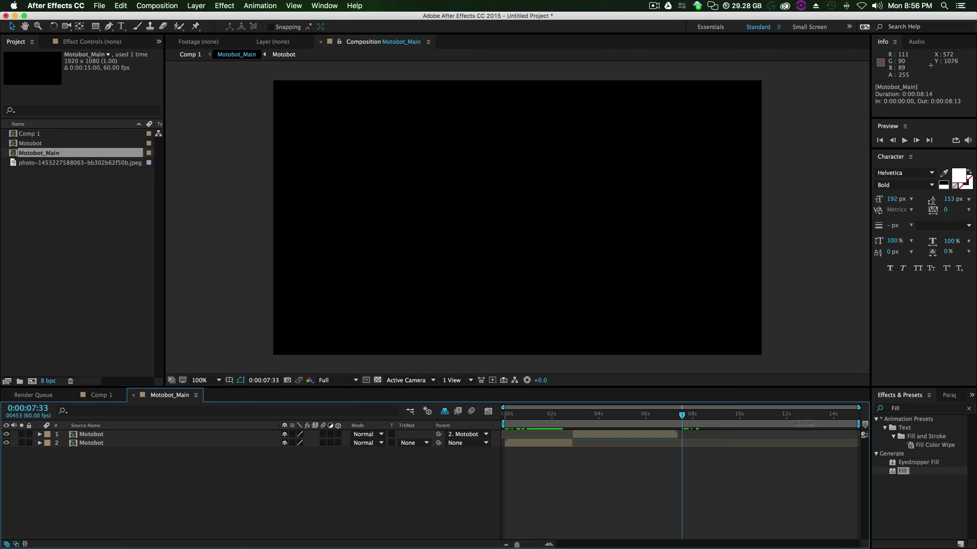
pyautogui.moveTo(861, 425); pyautogui.dragTo(685, 426)
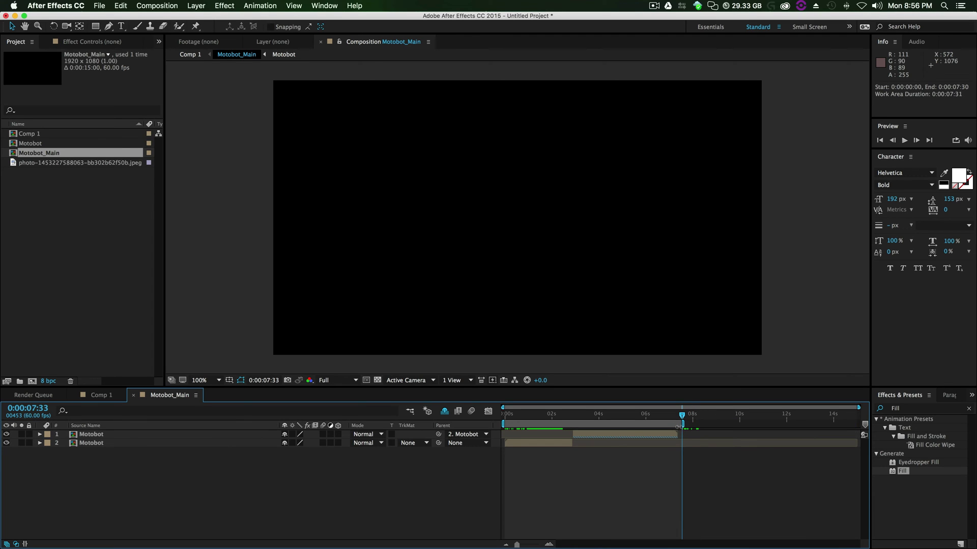
pyautogui.click(153, 6)
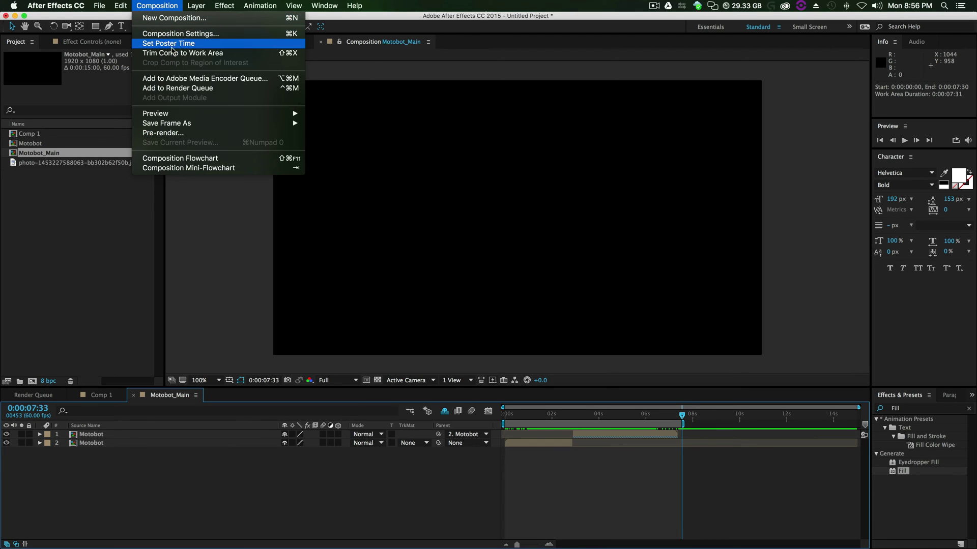
pyautogui.click(173, 53)
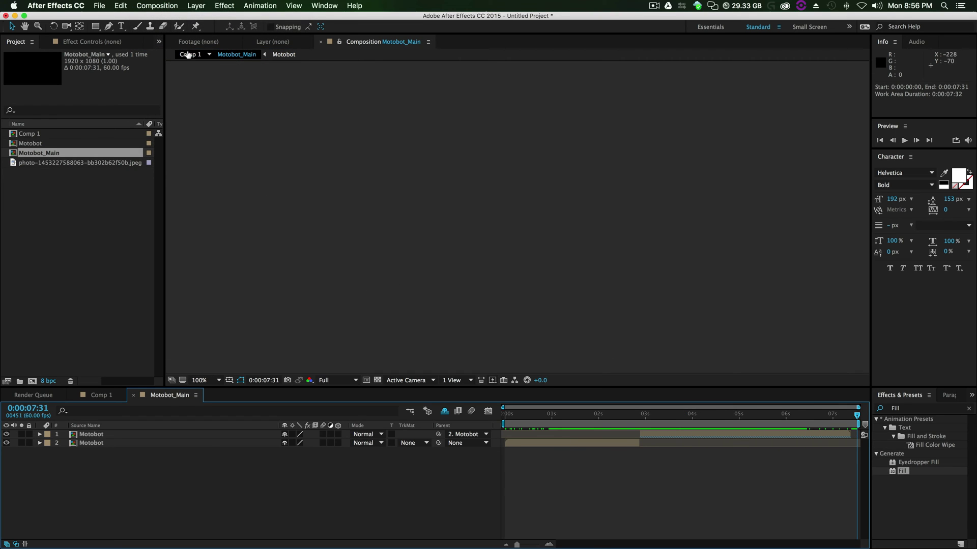
pyautogui.click(188, 55)
pyautogui.press('space')
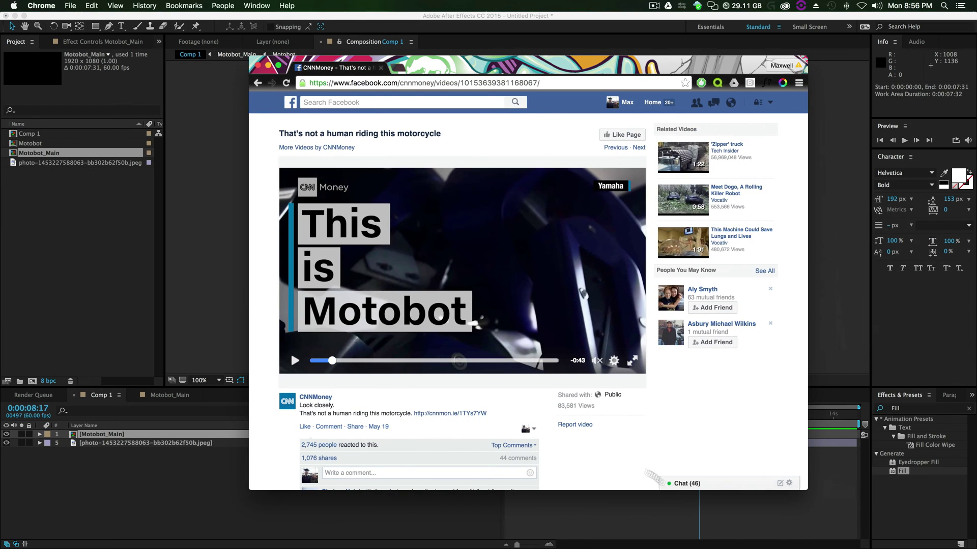
# Play the CNNMoney reference video in Chrome, replay how its motorcycle-riding robot caption animates, and return to After Effects
pyautogui.click(294, 361)
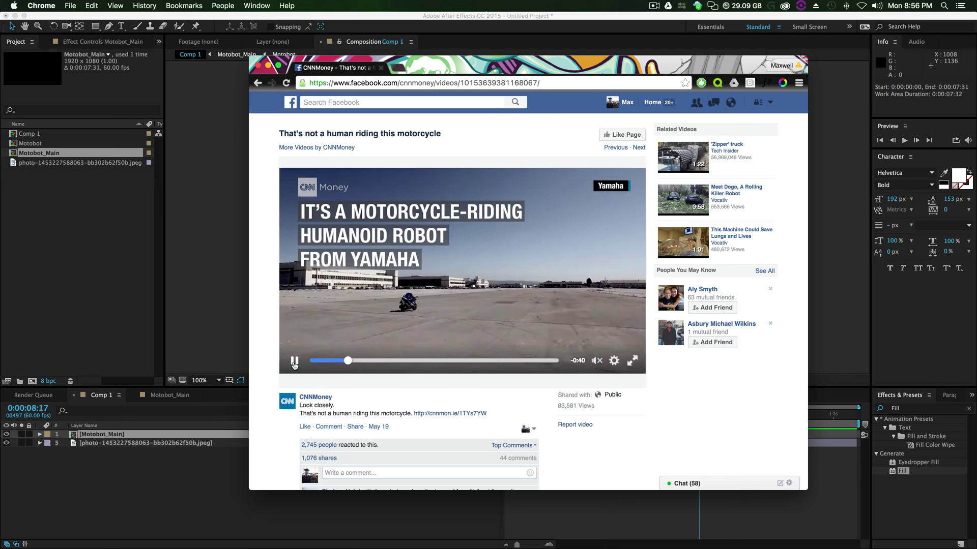
pyautogui.click(294, 361)
pyautogui.click(344, 362)
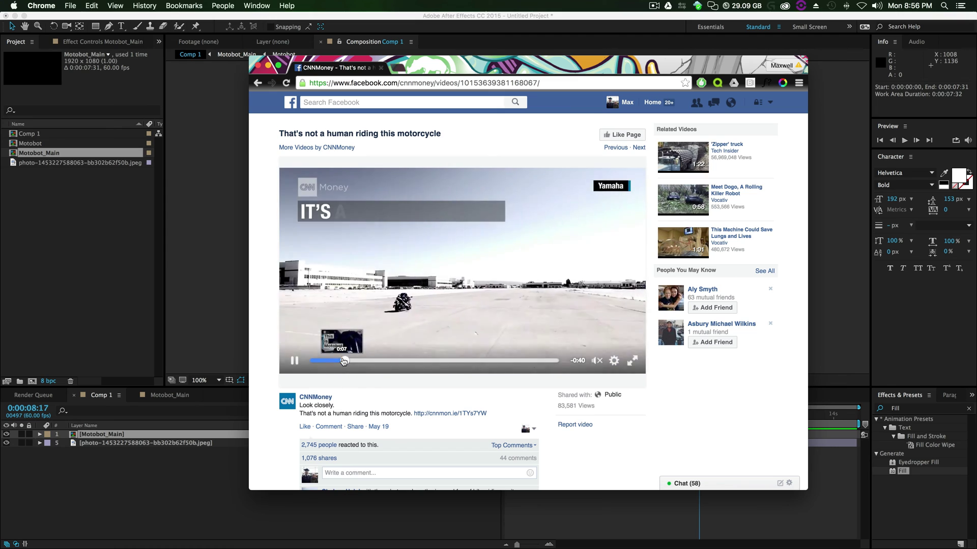
pyautogui.click(206, 488)
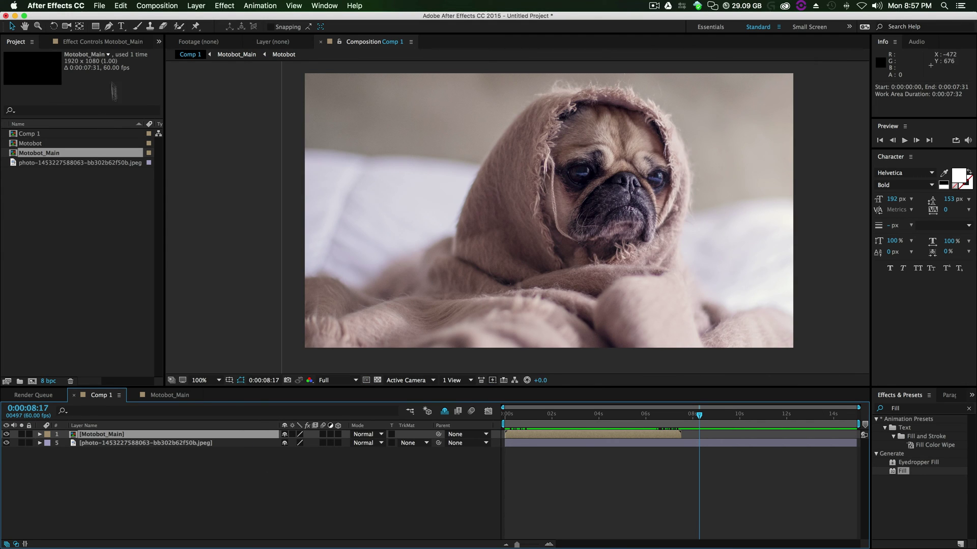
# Add a text layer reading "This text" in the upper part of Comp 1 and set its font size to 103 px
pyautogui.click(94, 27)
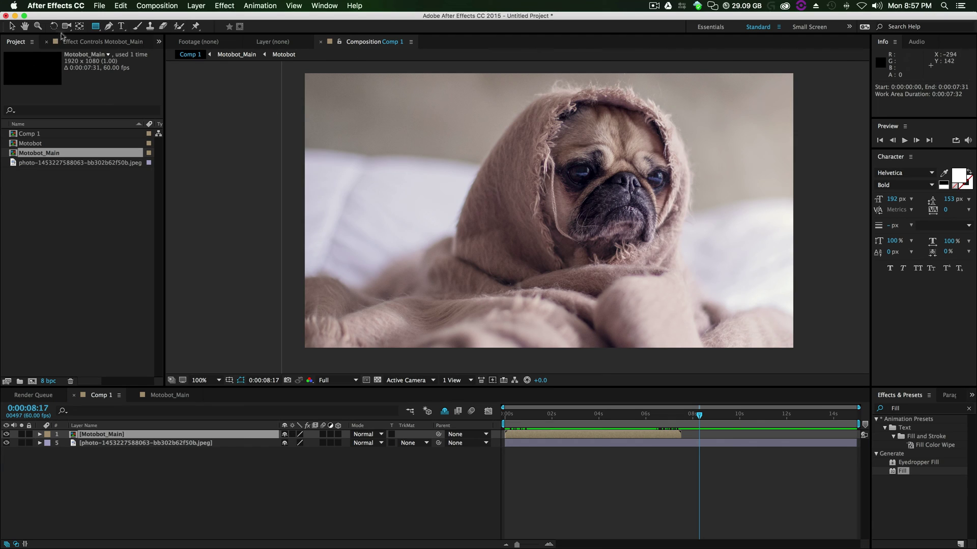
pyautogui.click(122, 26)
pyautogui.click(401, 147)
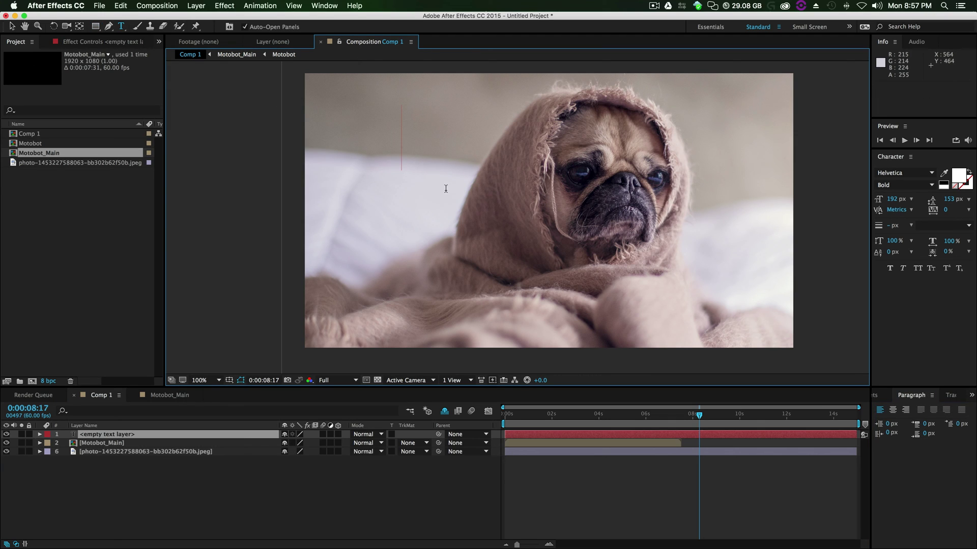
pyautogui.write('This')
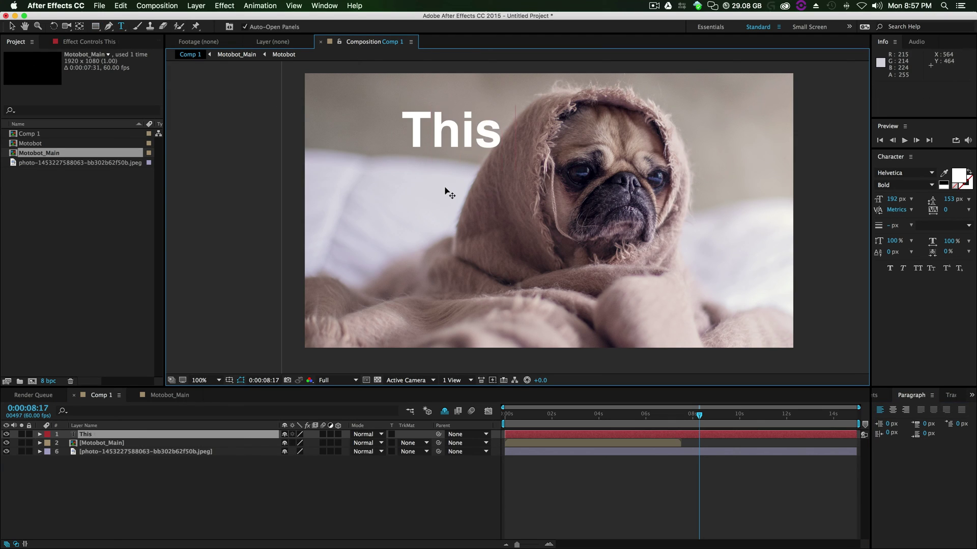
pyautogui.write(' text')
pyautogui.press('super+a')
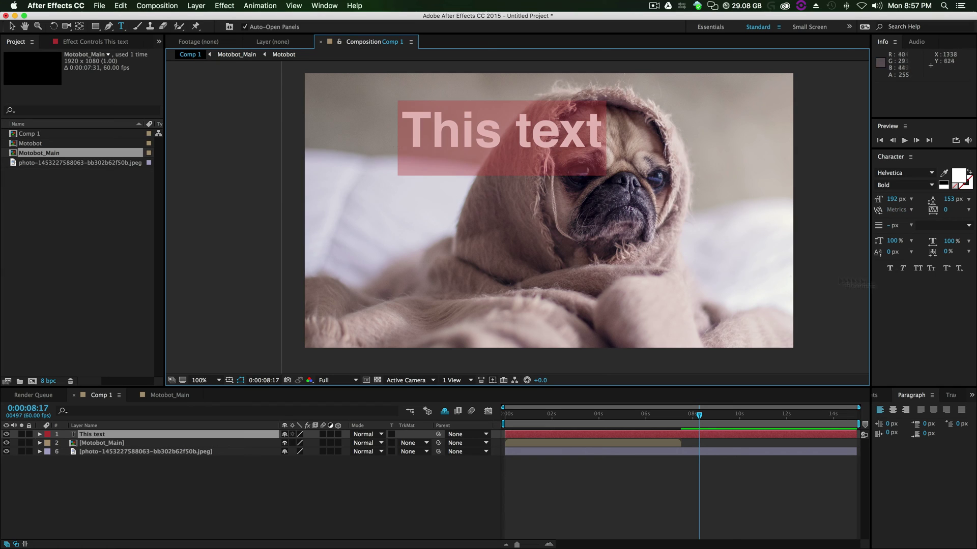
pyautogui.moveTo(892, 198); pyautogui.dragTo(854, 204)
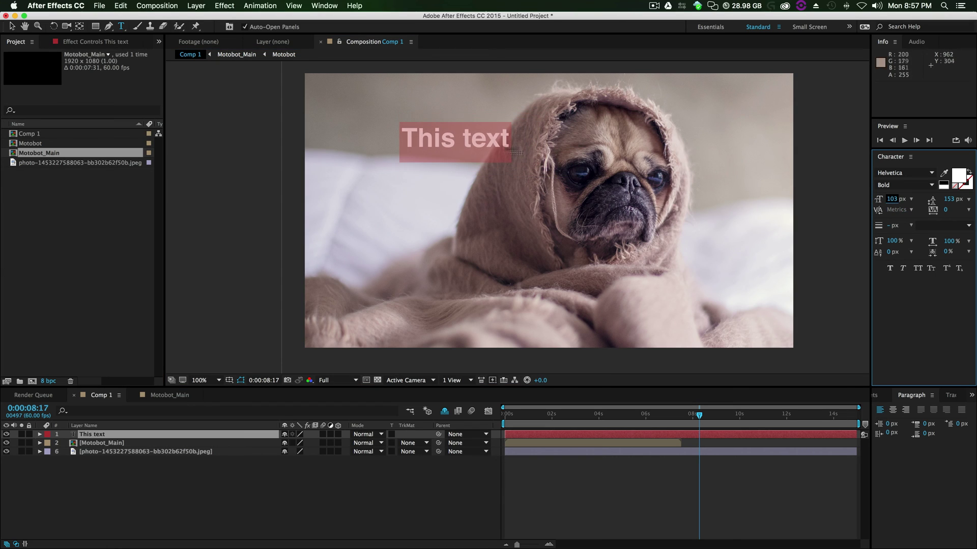
# Extend the new text line to read "This text will be helpful"
pyautogui.click(514, 142)
pyautogui.write('will b')
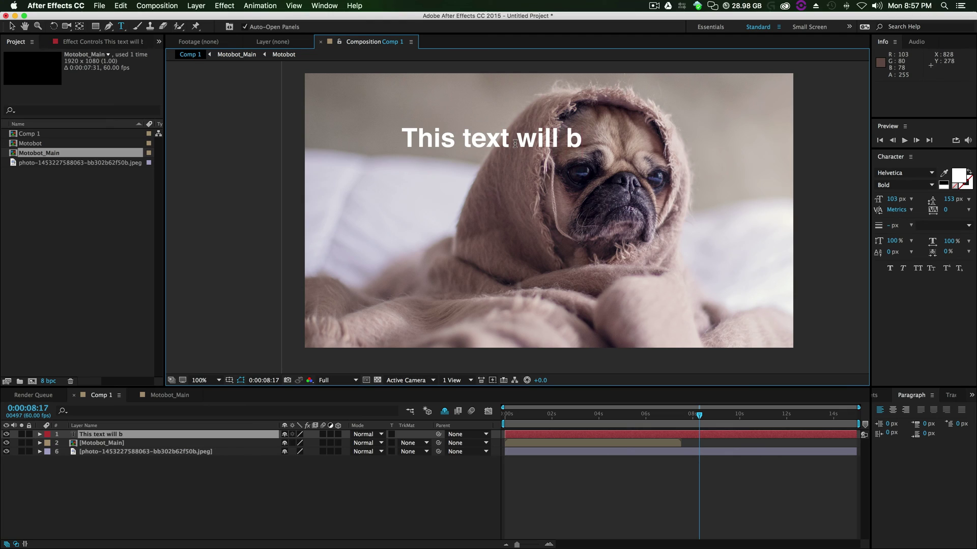
pyautogui.write('e helpful')
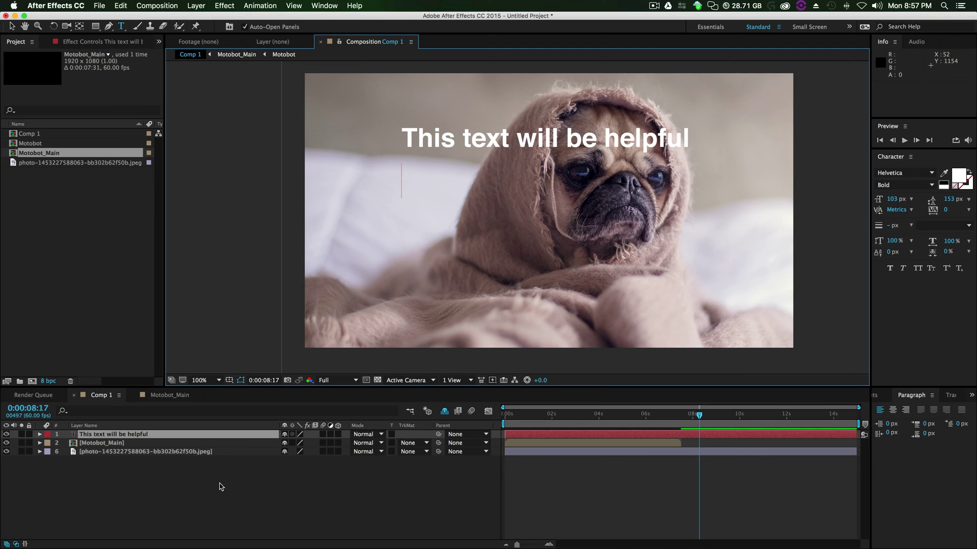
pyautogui.write(' toanima')
pyautogui.press('BackSpace')
pyautogui.press('BackSpace')
pyautogui.press('BackSpace')
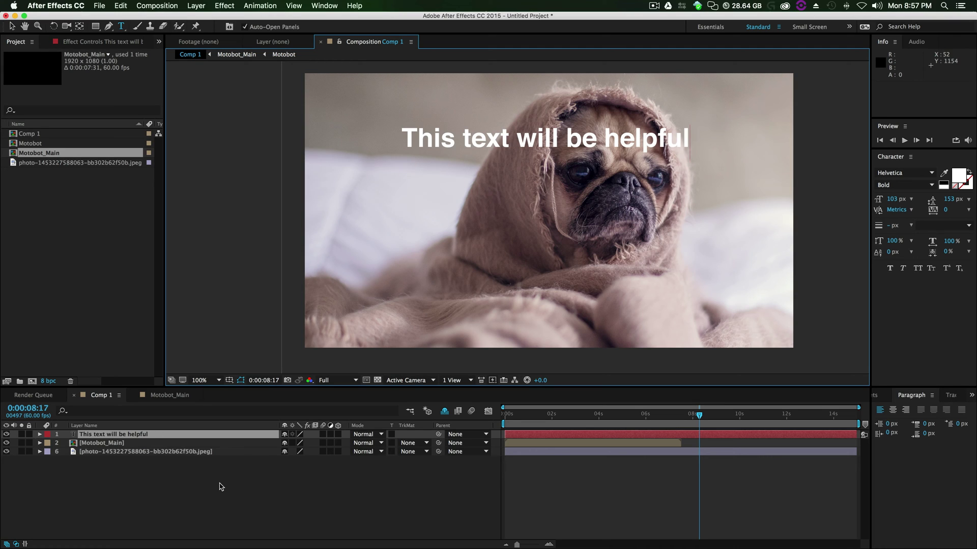
pyautogui.click(284, 515)
# Duplicate the "This text will be helpful" layer and move the copy straight down to about position 380, 400
pyautogui.click(275, 434)
pyautogui.press('super+d')
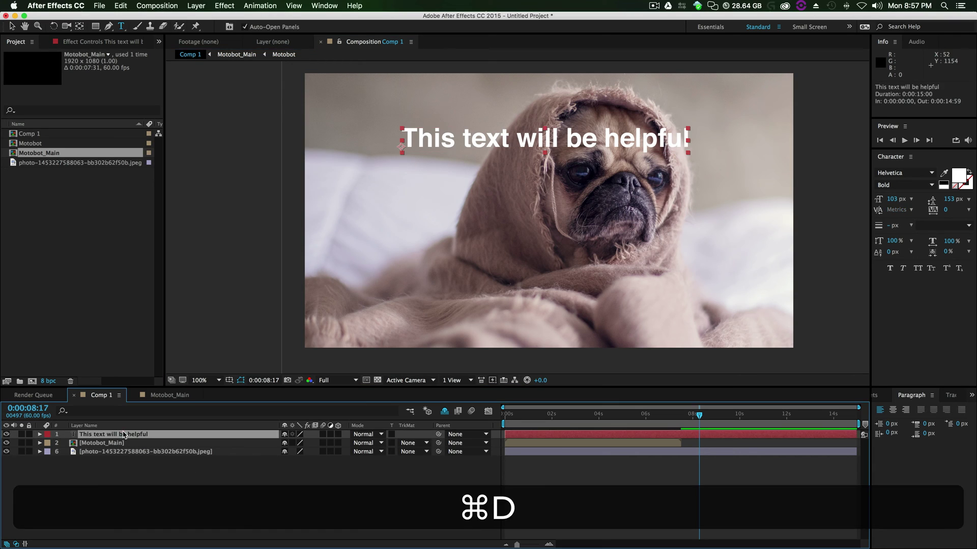
pyautogui.press('c')
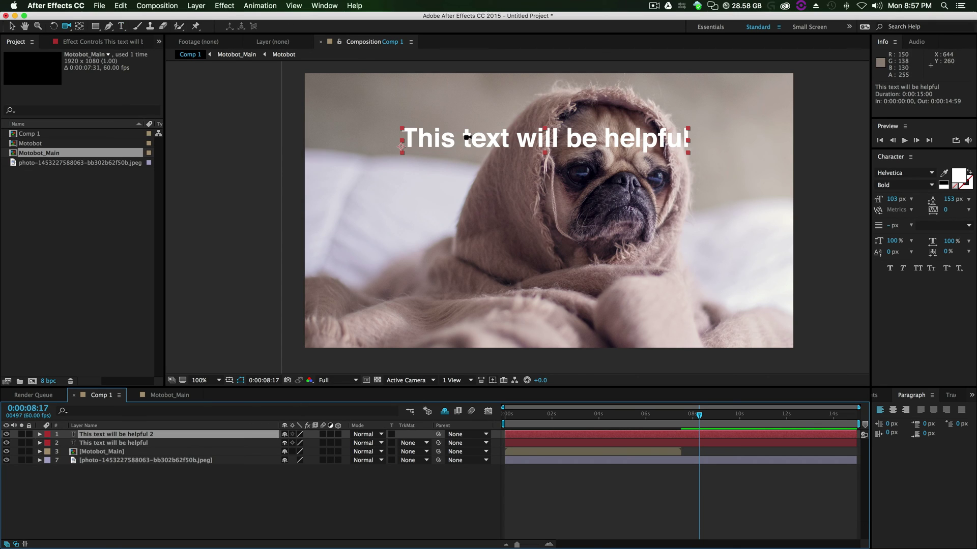
pyautogui.click(235, 153)
pyautogui.click(12, 26)
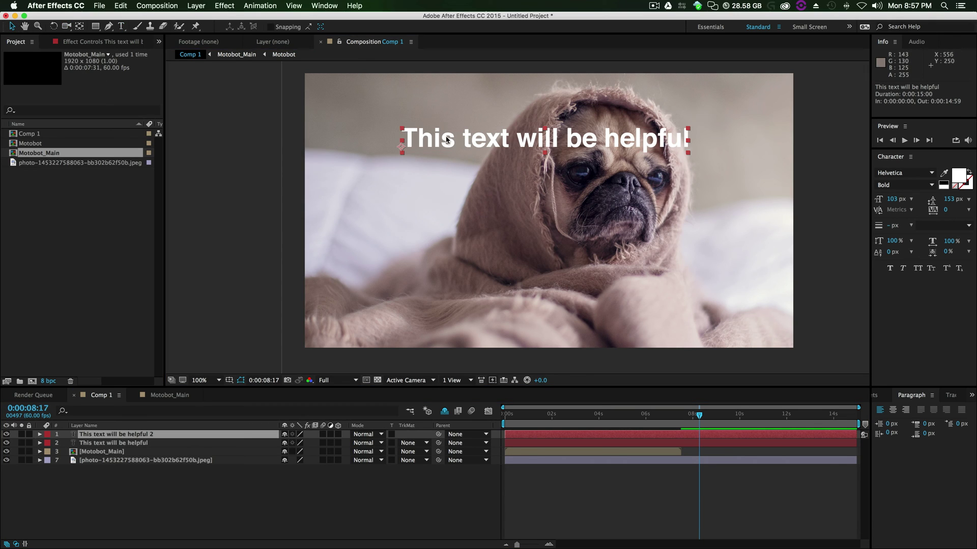
pyautogui.keyDown('shift'); pyautogui.moveTo(442, 136); pyautogui.dragTo(441, 164); pyautogui.keyUp('shift')
# Replace the duplicate's text with "to animate :D" and lower it to about position 380, 432
pyautogui.doubleClick(441, 163)
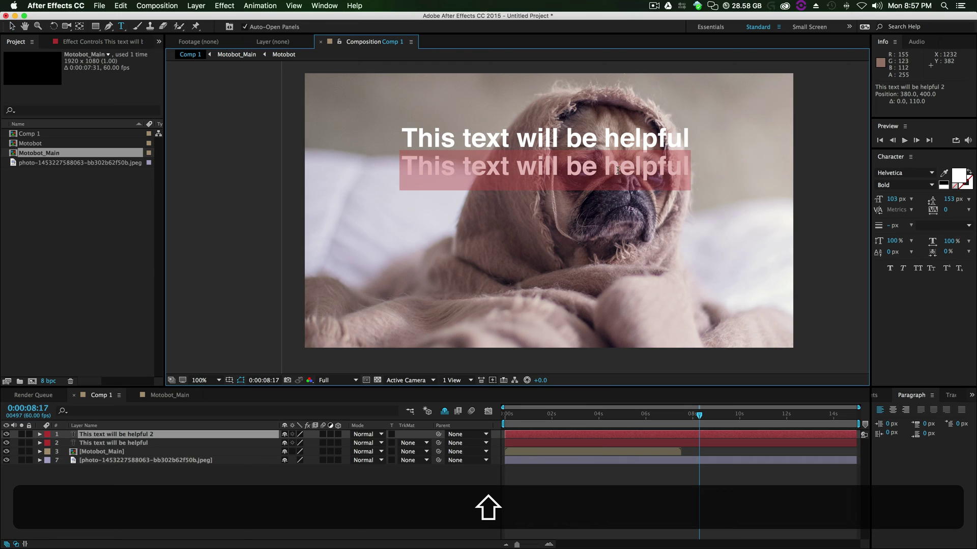
pyautogui.write('to animate')
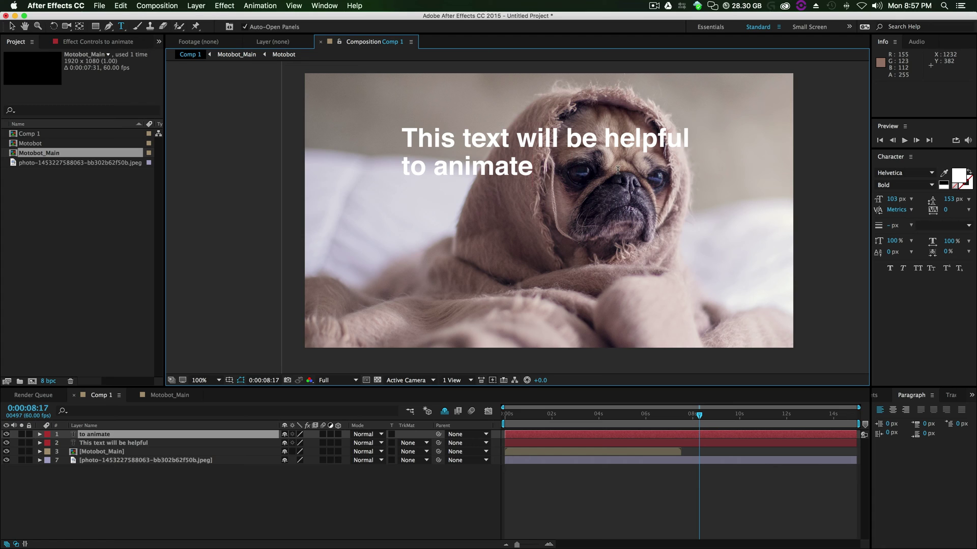
pyautogui.write(':D')
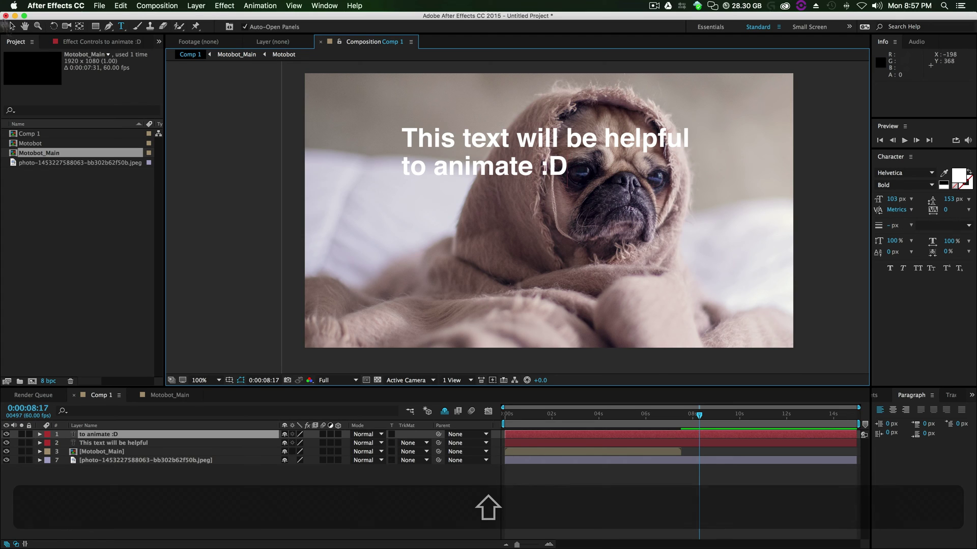
pyautogui.click(12, 26)
pyautogui.moveTo(532, 169); pyautogui.dragTo(532, 178)
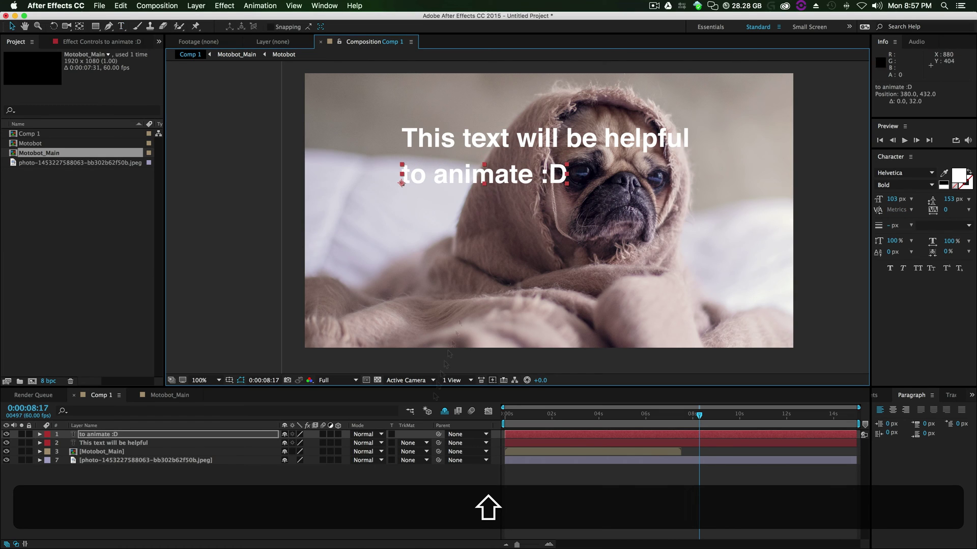
# Draw a red rectangle on a new shape layer covering the "This text will be helpful" line
pyautogui.click(425, 502)
pyautogui.click(95, 26)
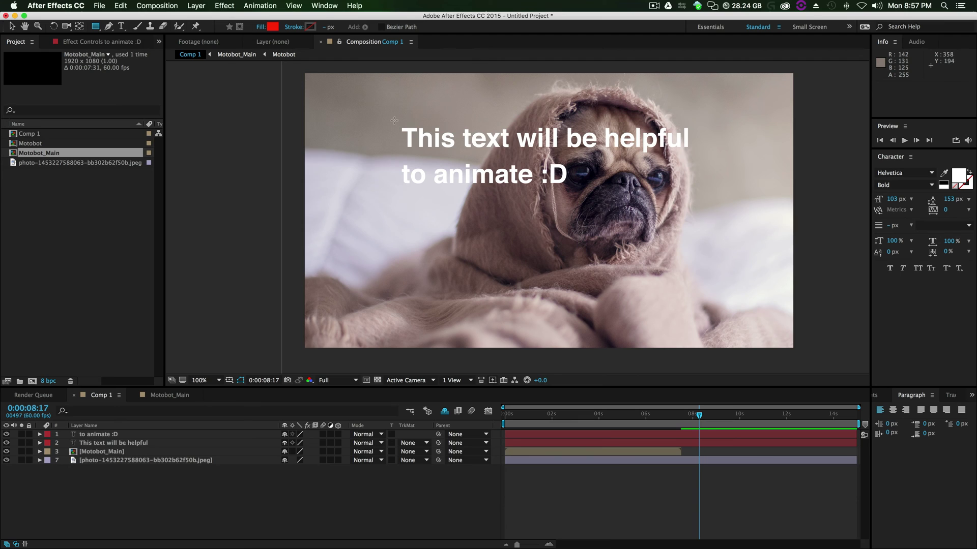
pyautogui.moveTo(395, 122); pyautogui.dragTo(690, 151)
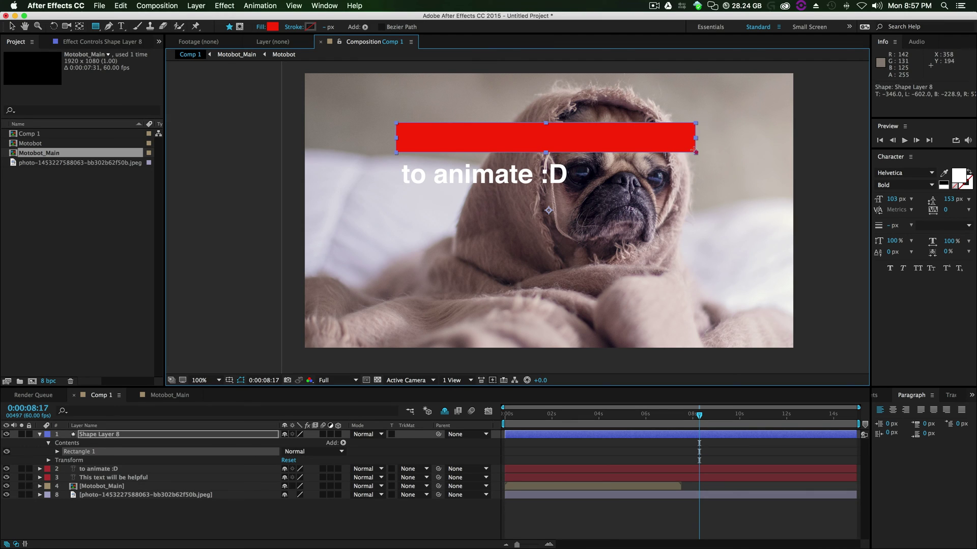
# Move the red shape layer's anchor point to about the centre of the rectangle
pyautogui.click(79, 26)
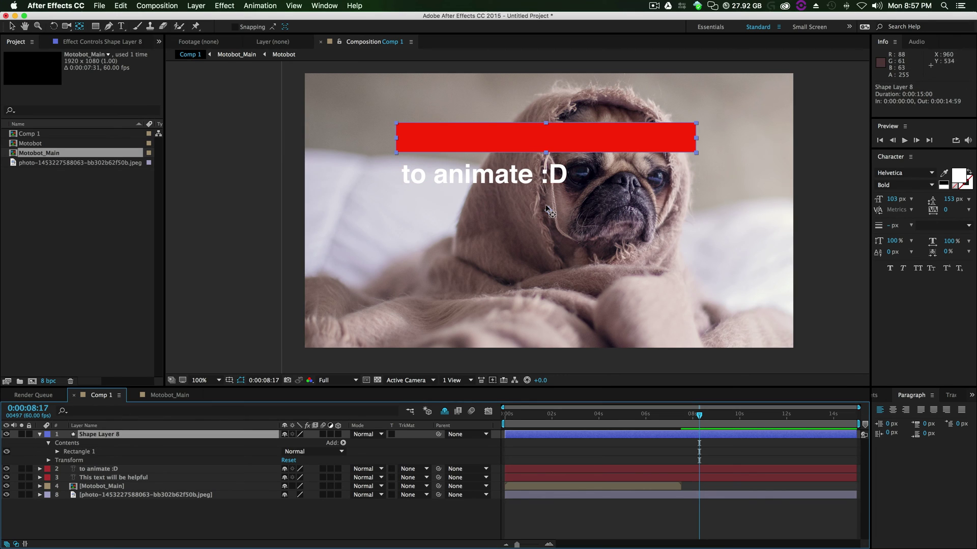
pyautogui.moveTo(545, 208); pyautogui.dragTo(550, 134)
pyautogui.click(11, 26)
pyautogui.click(239, 87)
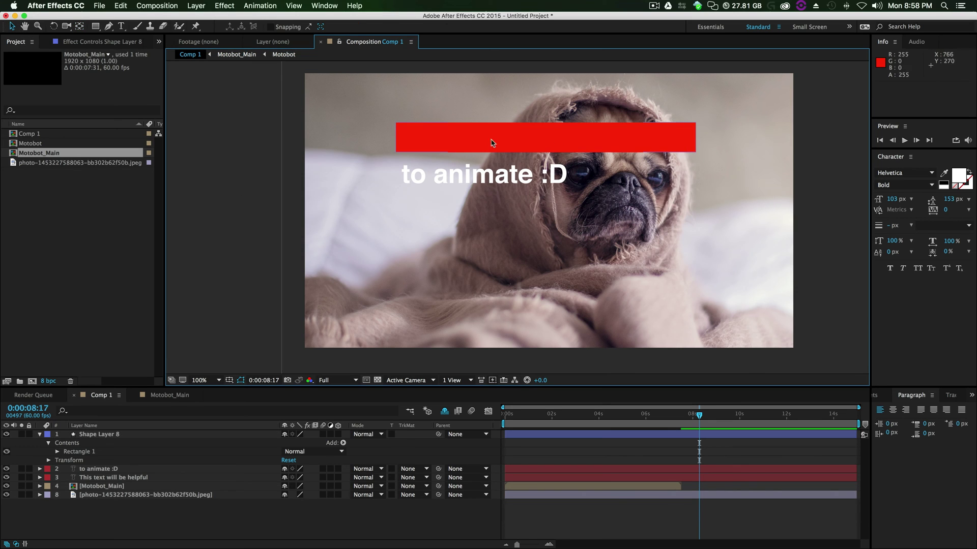
# Duplicate the red rectangle layer and move the copy straight down over "to animate :D", to about position 943.7, 415.3
pyautogui.click(453, 141)
pyautogui.press('cmd+d')
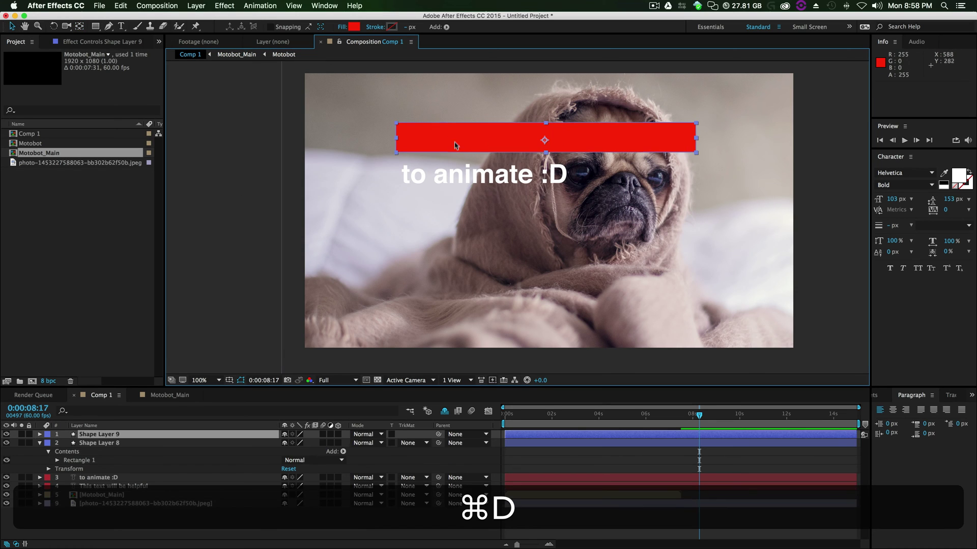
pyautogui.moveTo(455, 146); pyautogui.dragTo(453, 176)
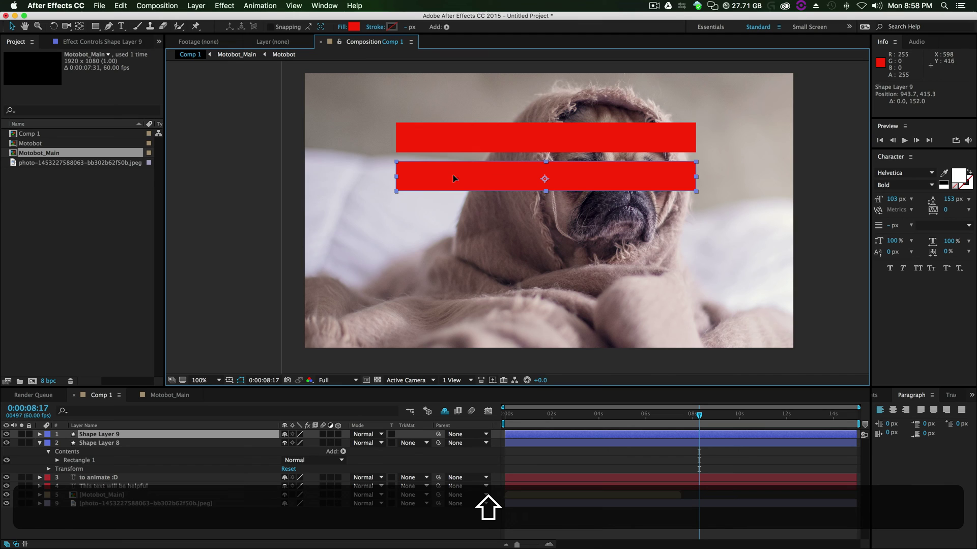
# Try narrowing the lower red rectangle to 4% horizontal scale, and undo the scaling
pyautogui.moveTo(695, 177); pyautogui.dragTo(552, 187)
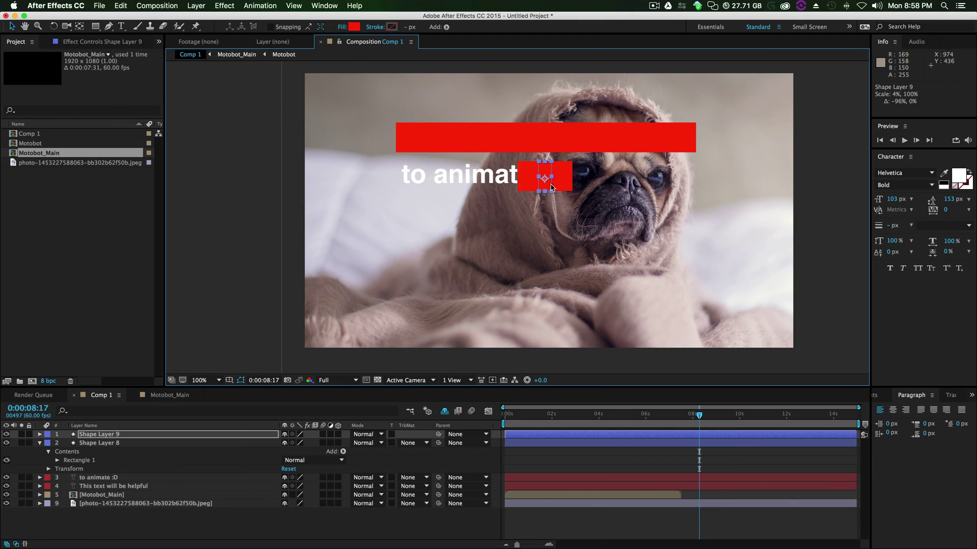
pyautogui.press('super+z')
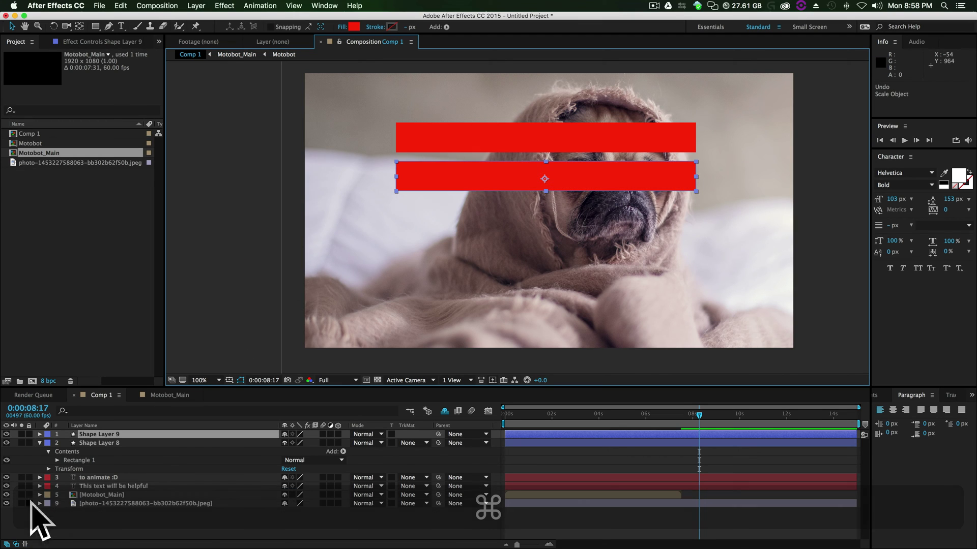
# Move the anchor points of both red rectangles to the middle of their left edges
pyautogui.click(78, 26)
pyautogui.click(545, 138)
pyautogui.moveTo(545, 138); pyautogui.dragTo(515, 140)
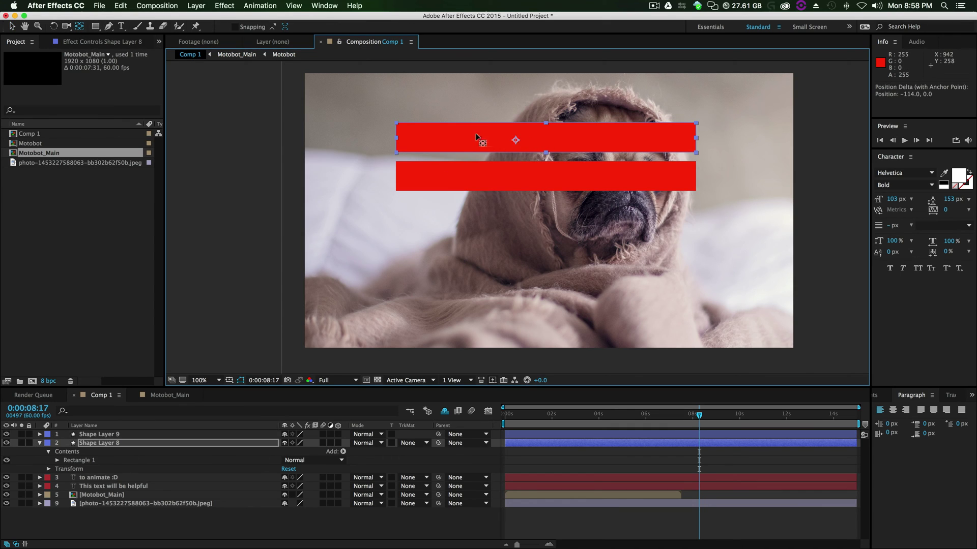
pyautogui.moveTo(397, 136); pyautogui.dragTo(393, 135)
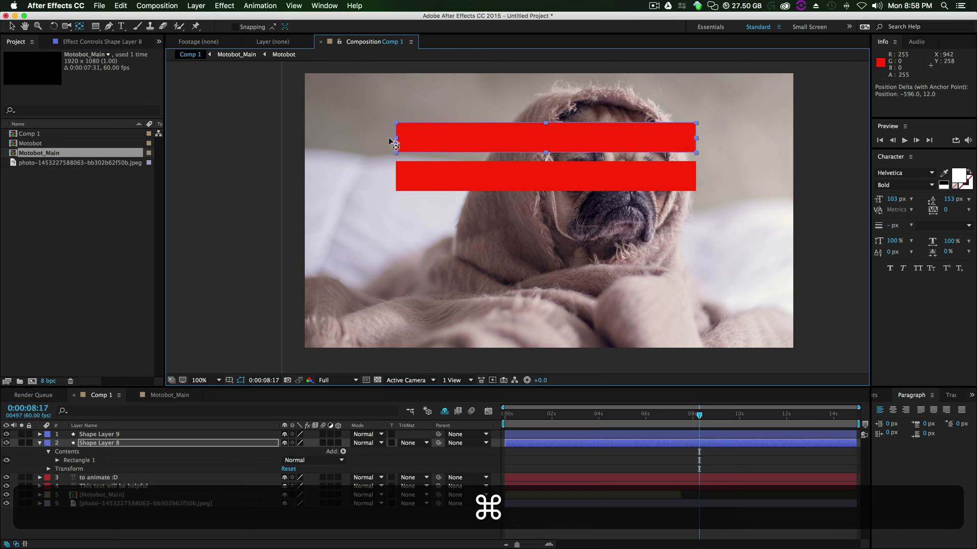
pyautogui.click(445, 188)
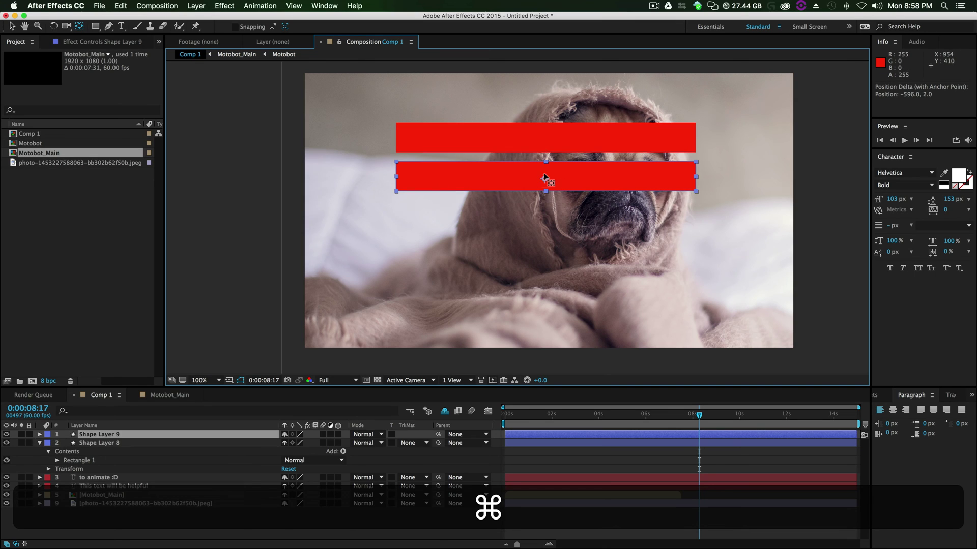
pyautogui.moveTo(544, 178); pyautogui.dragTo(390, 175)
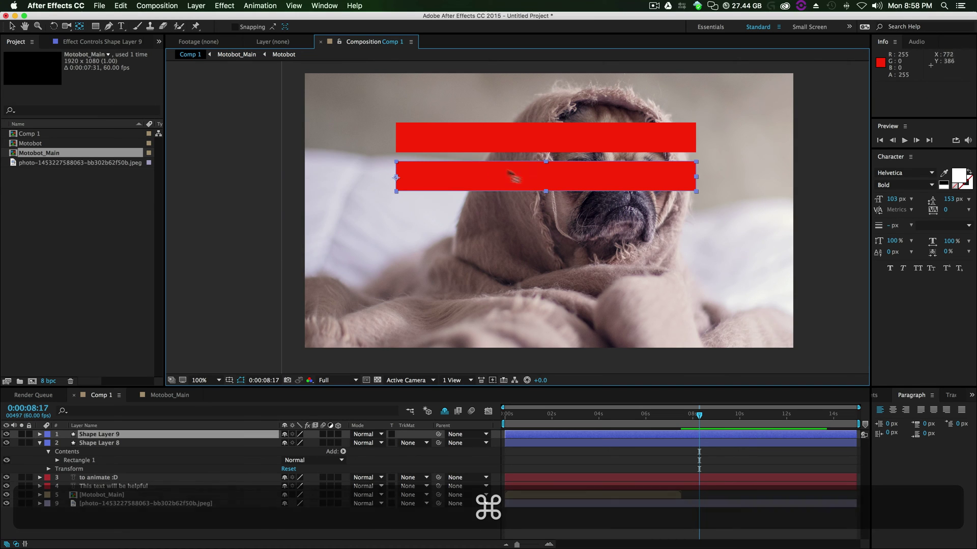
pyautogui.press('v')
# Reveal the Scale of both rectangle layers and narrow the lower one to about 58.8% horizontally to fit "to animate :D"
pyautogui.press('s')
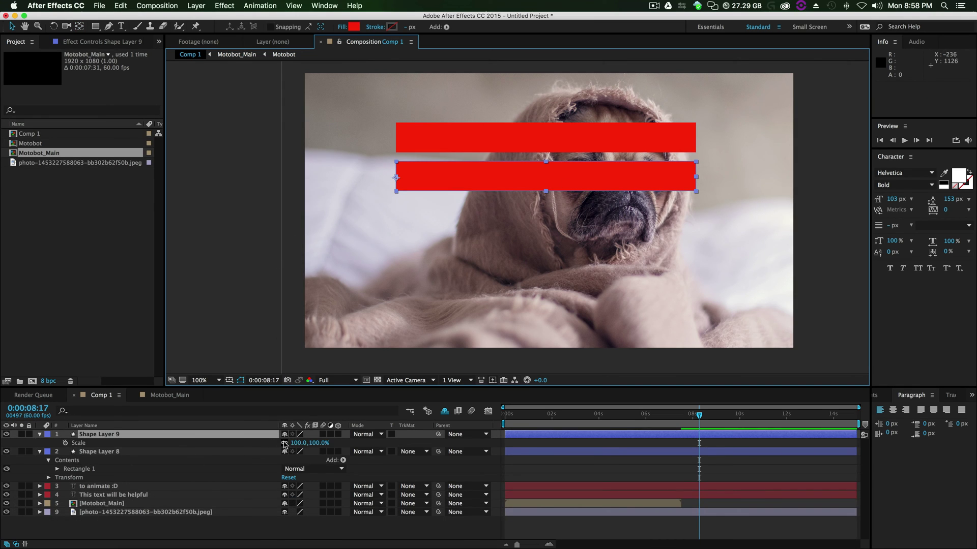
pyautogui.click(244, 452)
pyautogui.press('s')
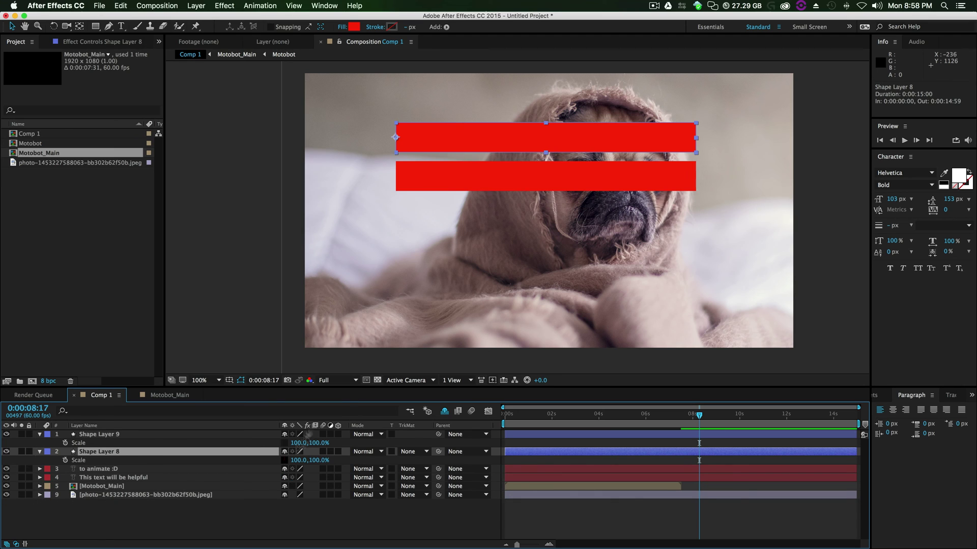
pyautogui.click(647, 166)
pyautogui.moveTo(696, 176); pyautogui.dragTo(569, 186)
pyautogui.click(242, 218)
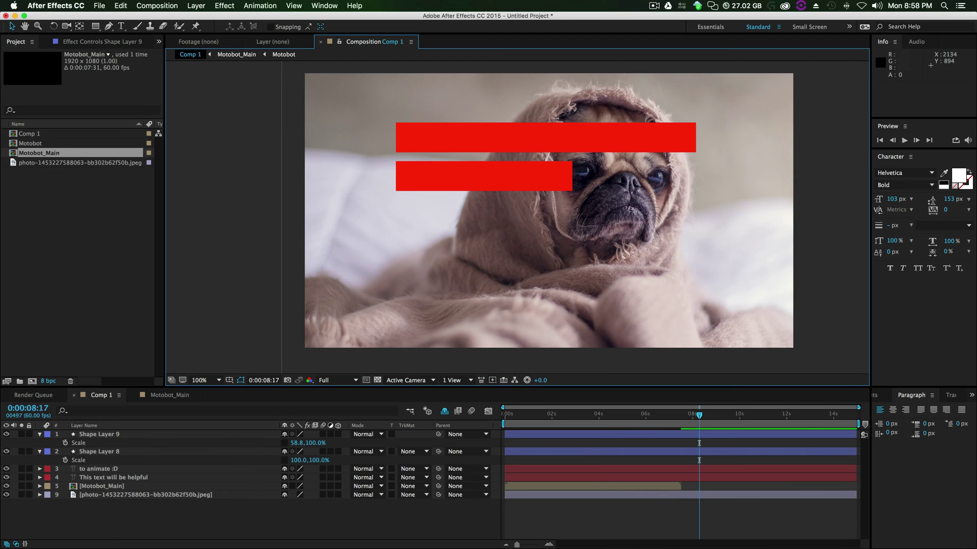
# Switch to Chrome, replay the CNNMoney video around 0:07 to study how the caption bars and text animate in, and return to After Effects
pyautogui.press('super+Tab')
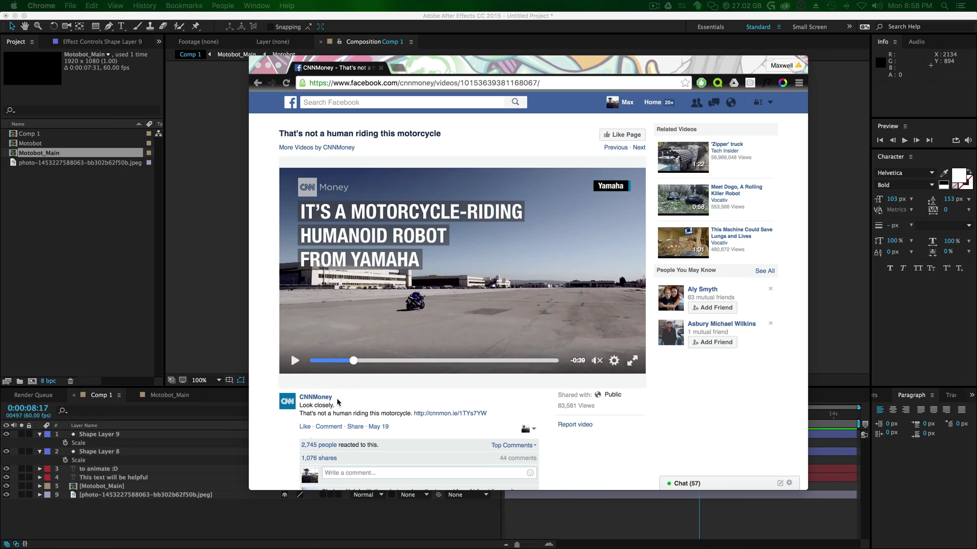
pyautogui.click(336, 361)
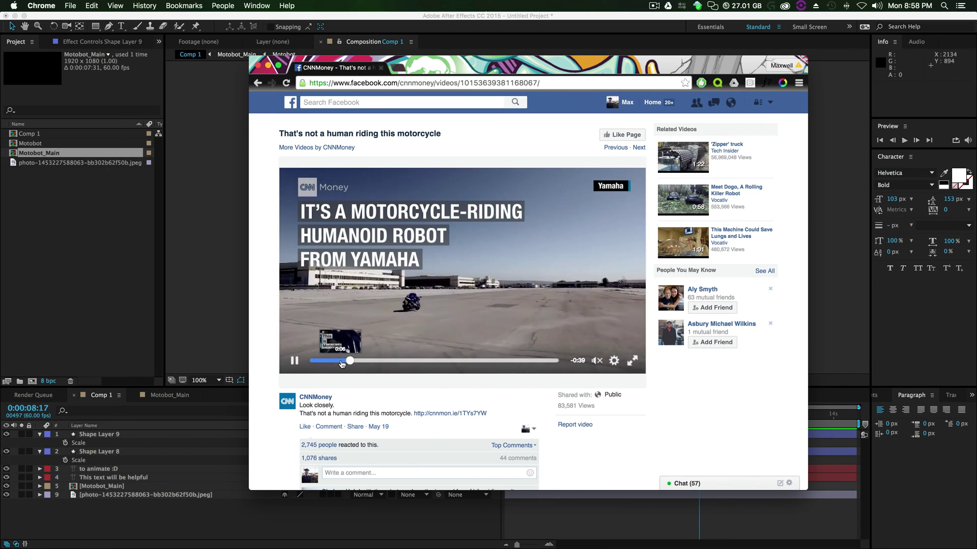
pyautogui.click(343, 361)
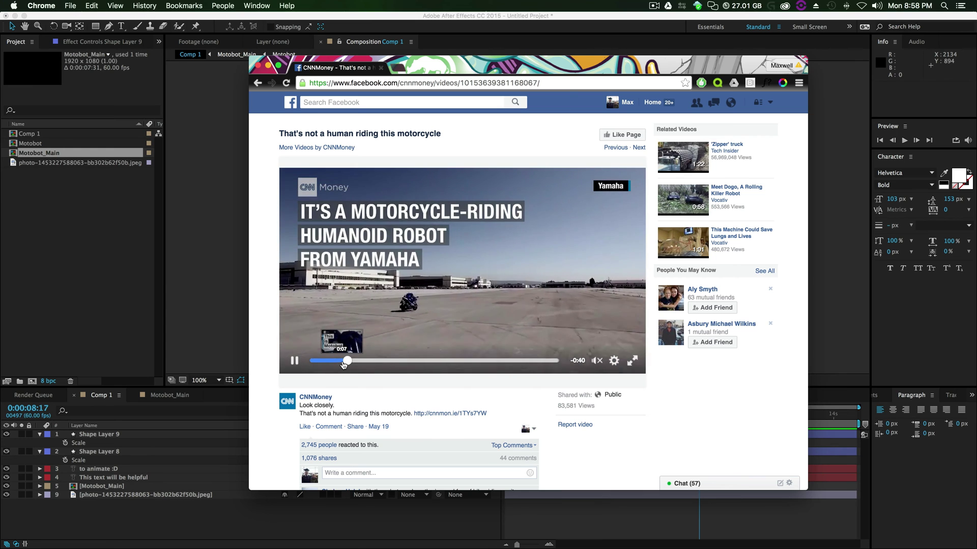
pyautogui.click(343, 361)
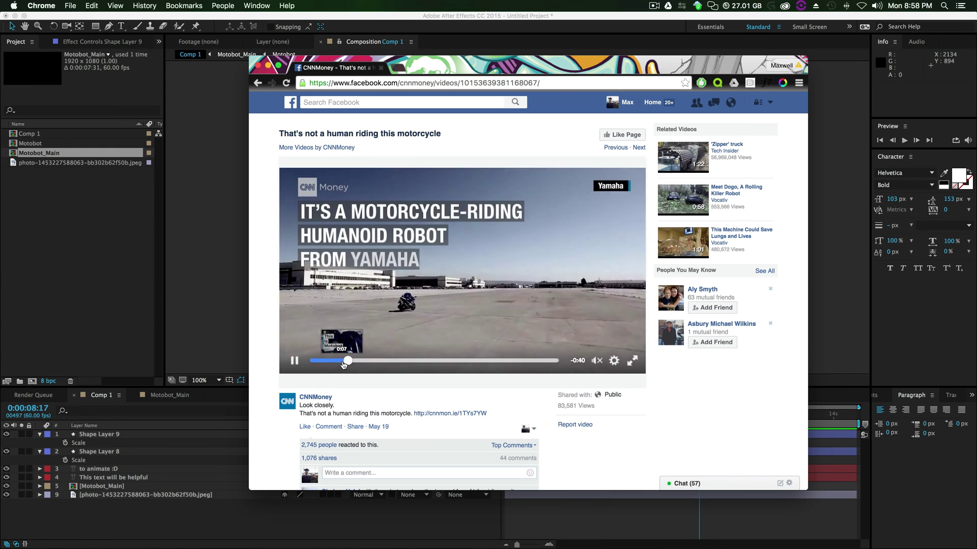
pyautogui.click(343, 361)
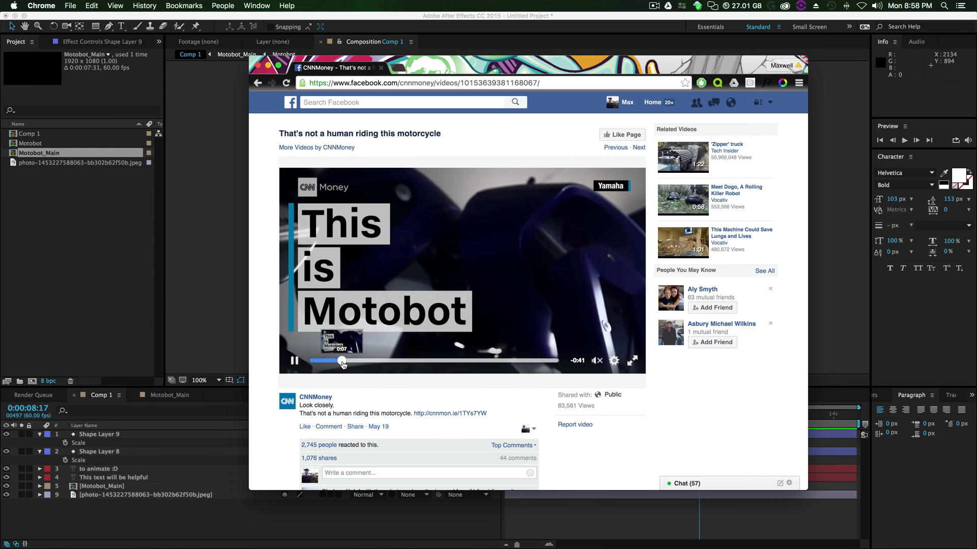
pyautogui.click(343, 361)
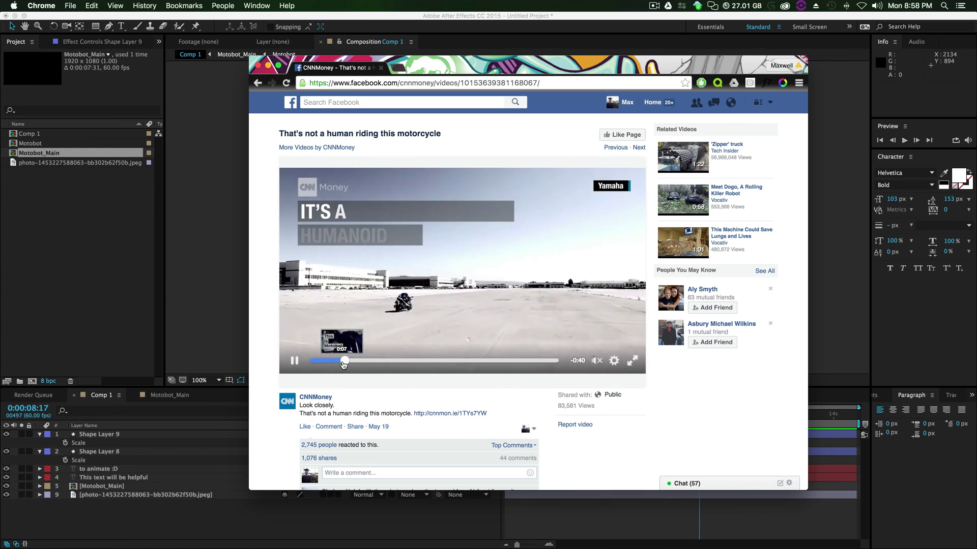
pyautogui.press('super+Tab')
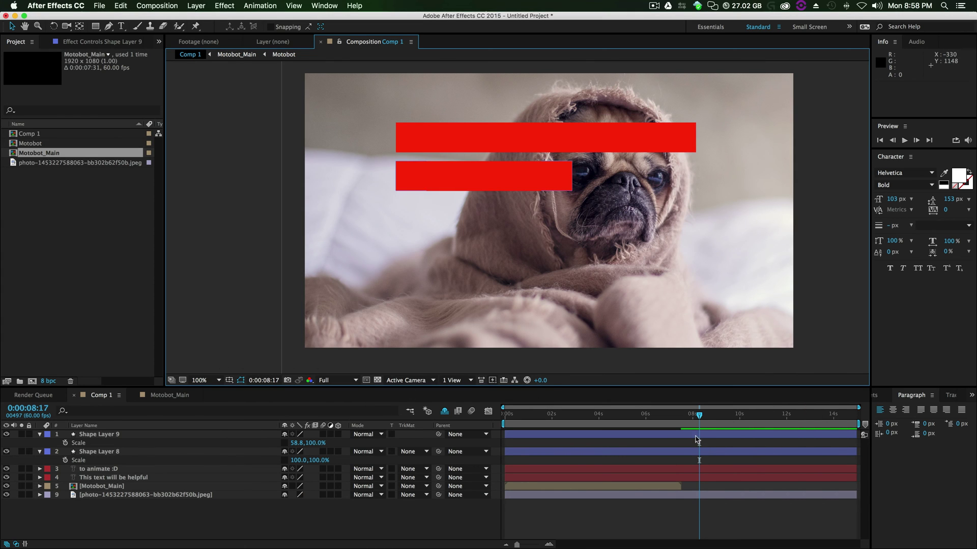
# Keyframe the lower rectangle's horizontal scale from 0% at 0:00:00:00 to 58.8% at 0:00:01:06
pyautogui.moveTo(700, 416); pyautogui.dragTo(698, 416)
pyautogui.click(65, 443)
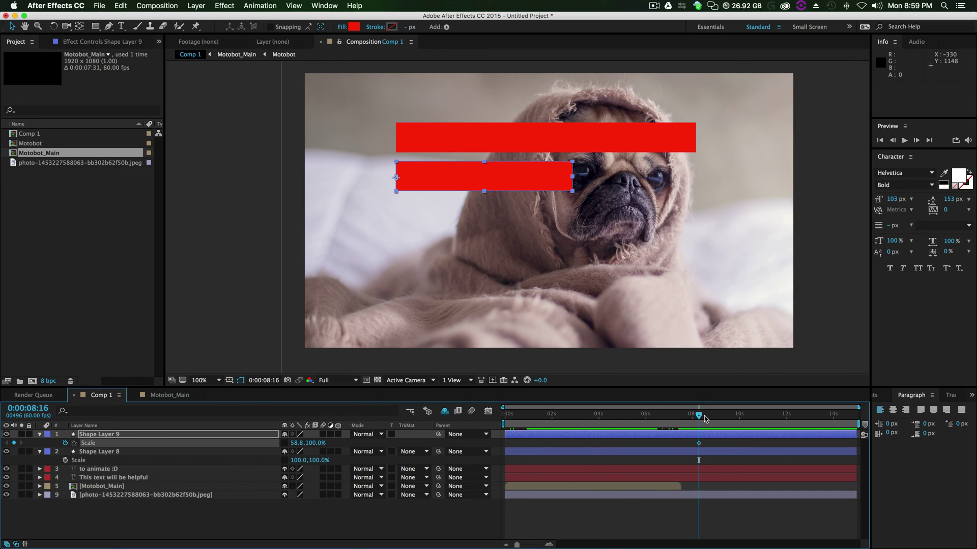
pyautogui.moveTo(700, 417); pyautogui.dragTo(487, 470)
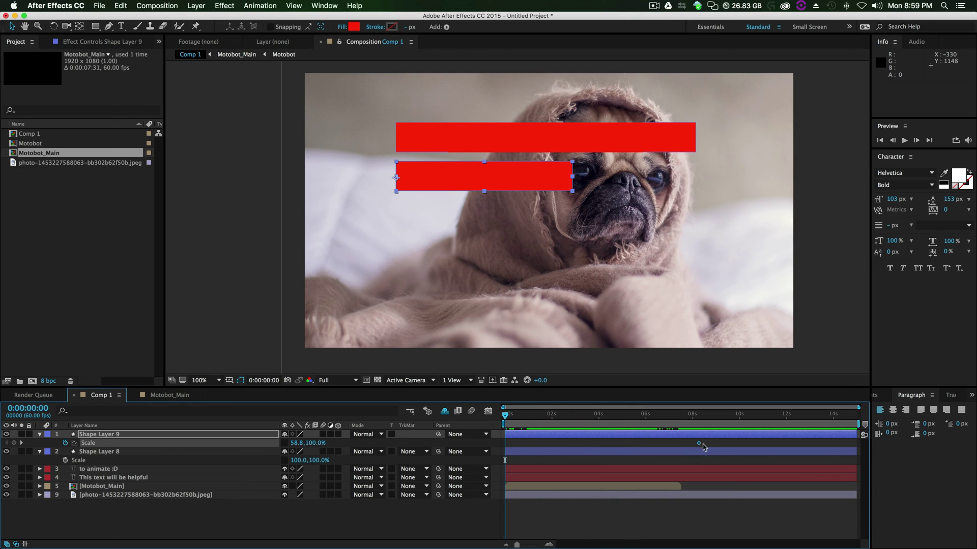
pyautogui.moveTo(698, 446); pyautogui.dragTo(544, 453)
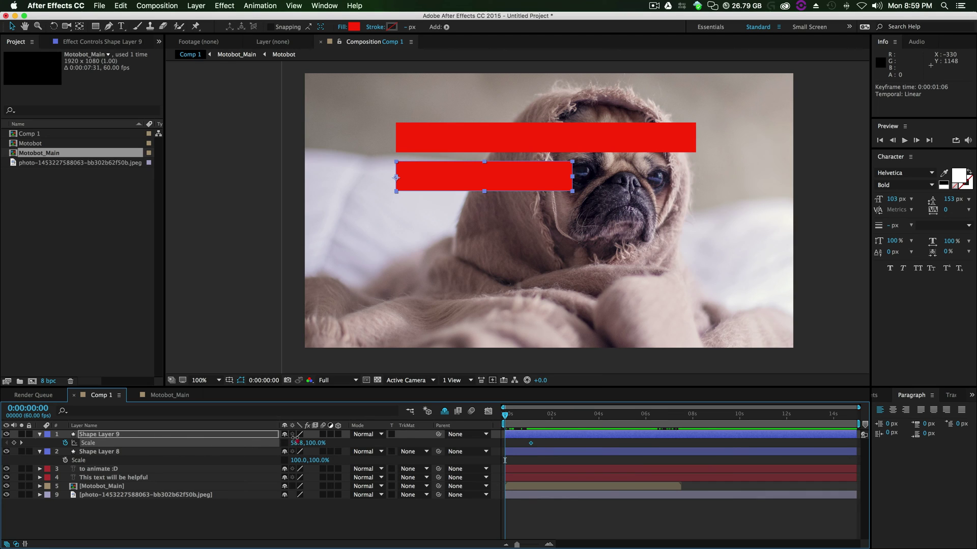
pyautogui.write('0')
pyautogui.press('Return')
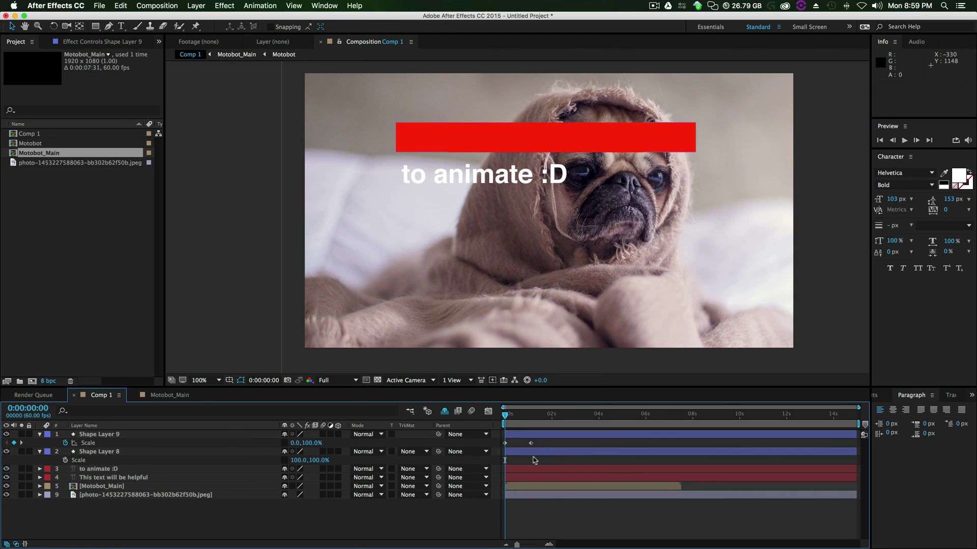
# Apply Easy Ease to both Scale keyframes of the lower rectangle
pyautogui.moveTo(548, 439); pyautogui.dragTo(503, 443)
pyautogui.rightClick(505, 443)
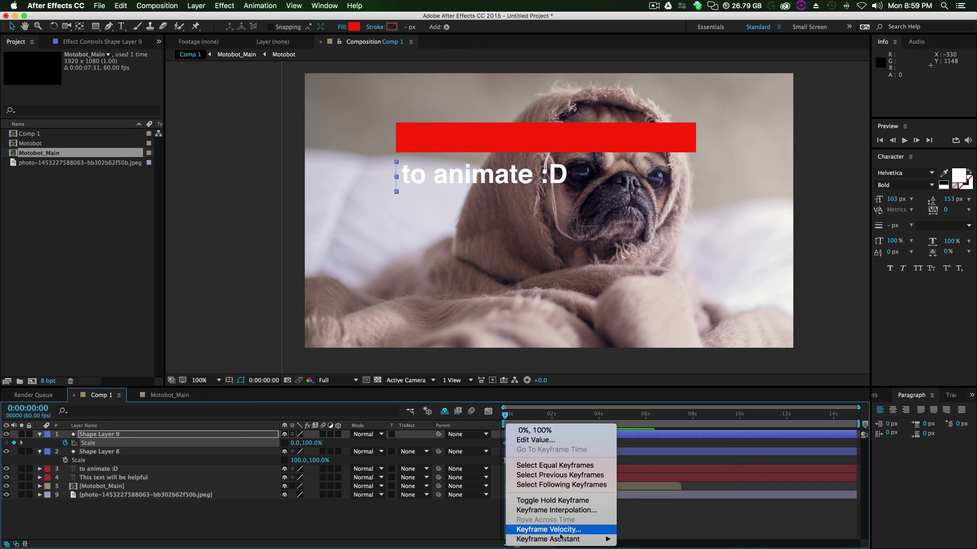
pyautogui.moveTo(585, 539)
pyautogui.click(650, 483)
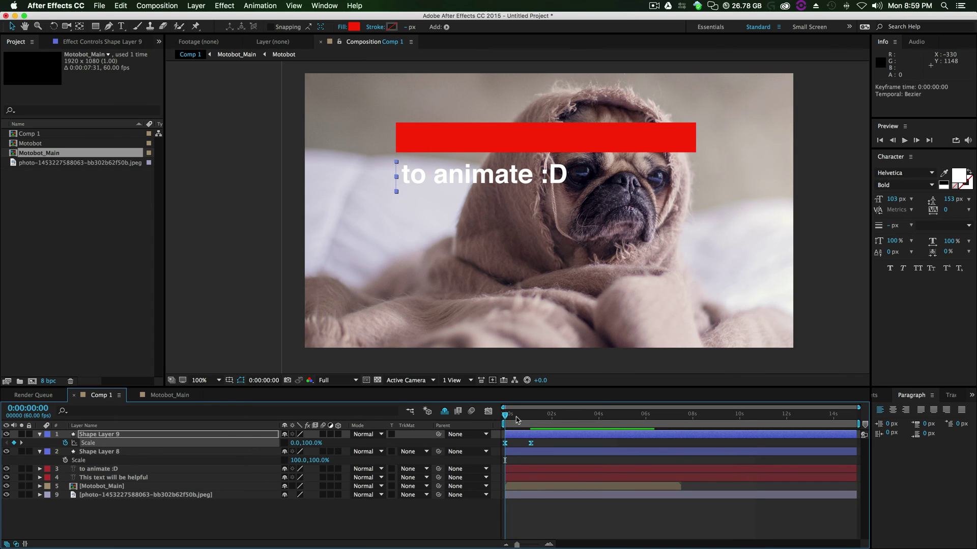
# Shape the lower rectangle's scale speed curve into a sharp mid-animation peak in the Graph Editor, and preview the motion
pyautogui.click(518, 417)
pyautogui.click(489, 411)
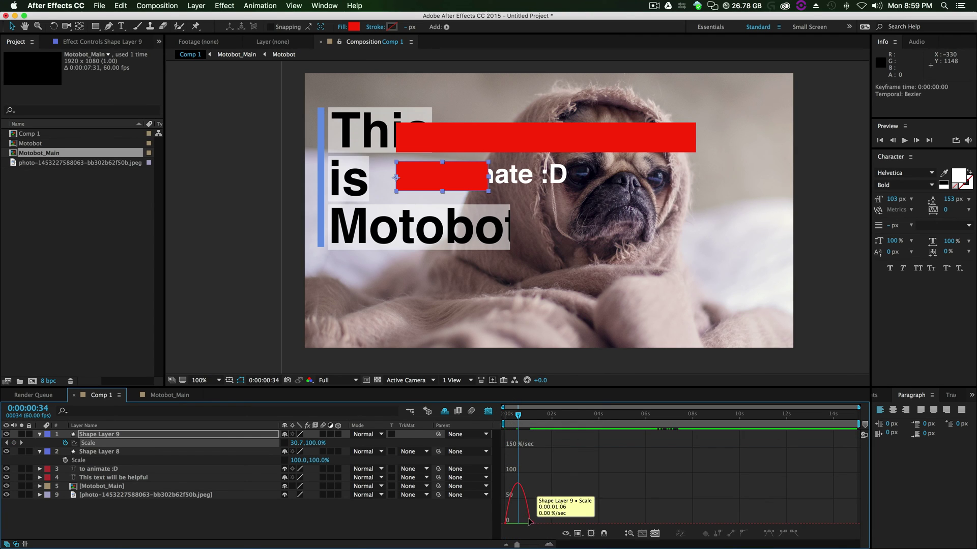
pyautogui.press('super+z')
pyautogui.moveTo(612, 521); pyautogui.dragTo(555, 520)
pyautogui.press('space')
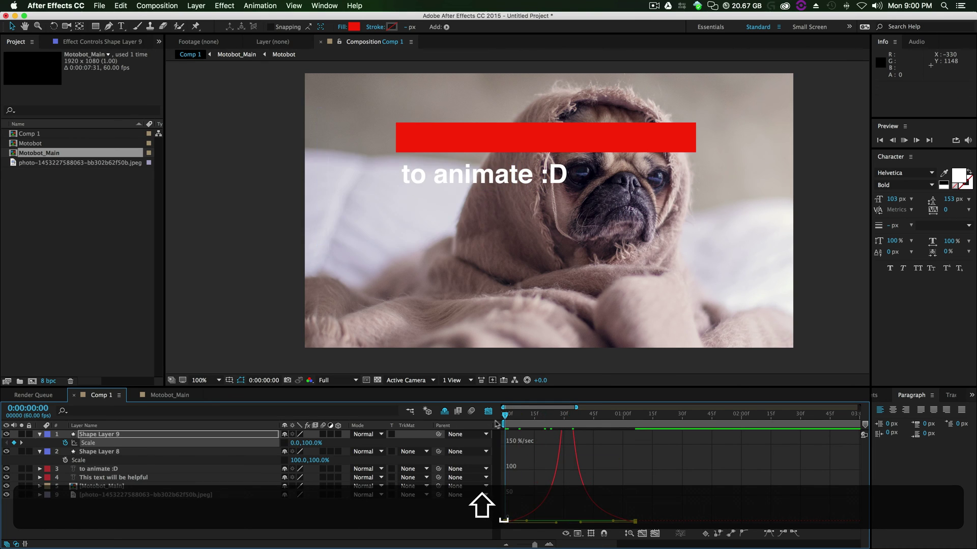
pyautogui.click(422, 531)
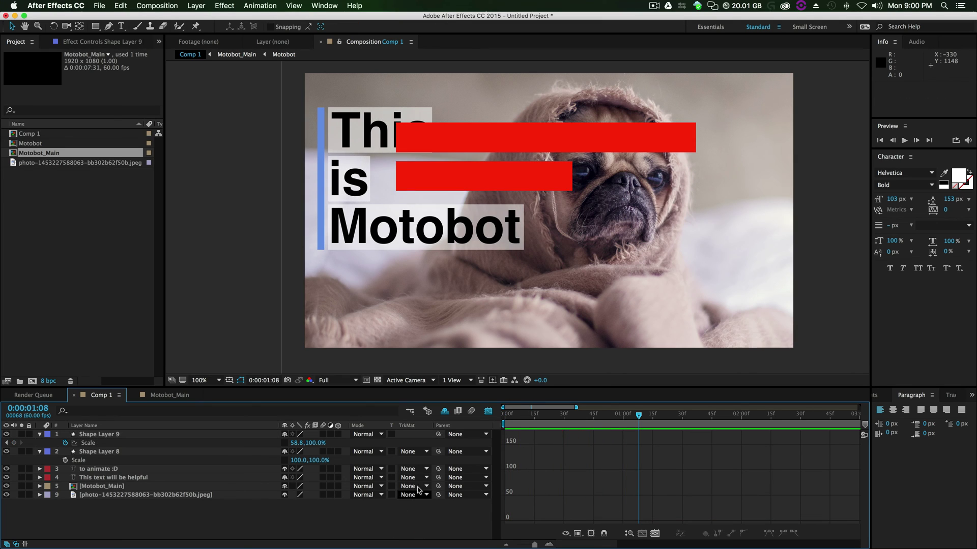
pyautogui.click(489, 411)
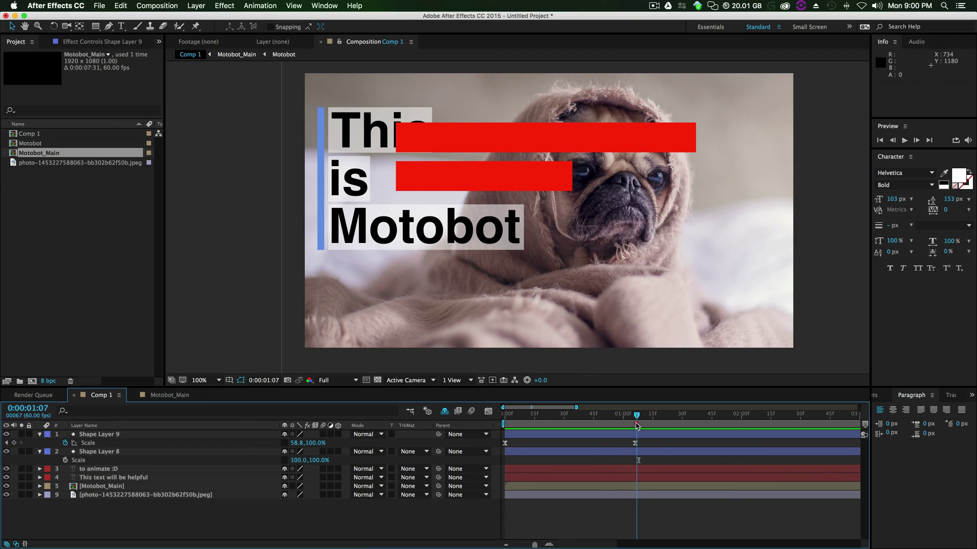
# Hide the Motobot_Main layer and copy the lower rectangle's two Scale keyframes onto the upper rectangle at 0:00:00:00
pyautogui.click(6, 486)
pyautogui.moveTo(667, 442); pyautogui.dragTo(503, 448)
pyautogui.press('super+c')
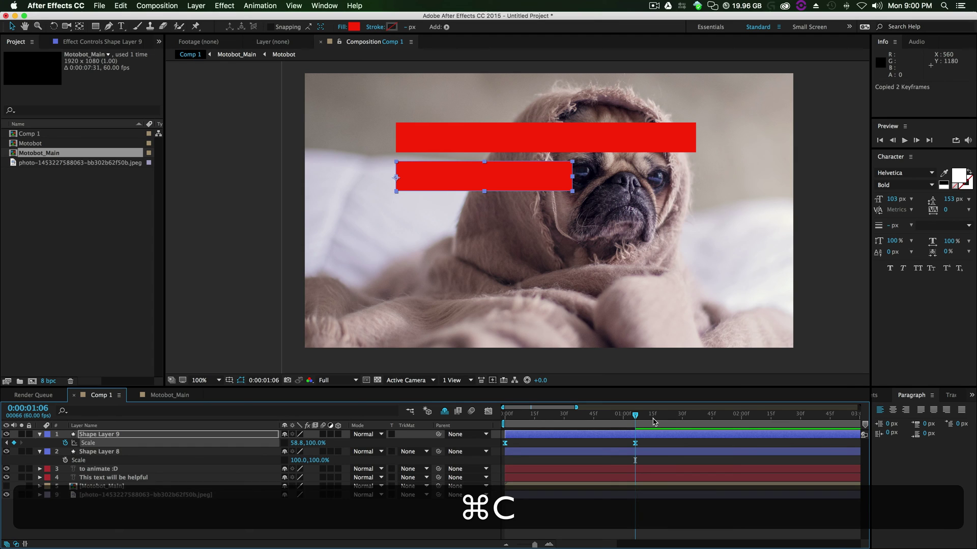
pyautogui.click(635, 454)
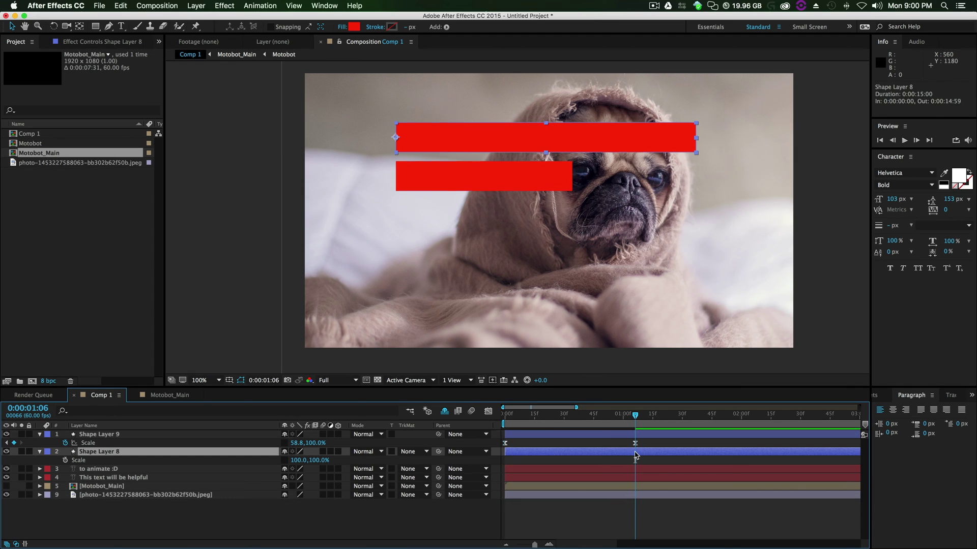
pyautogui.press('Home')
pyautogui.press('super+v')
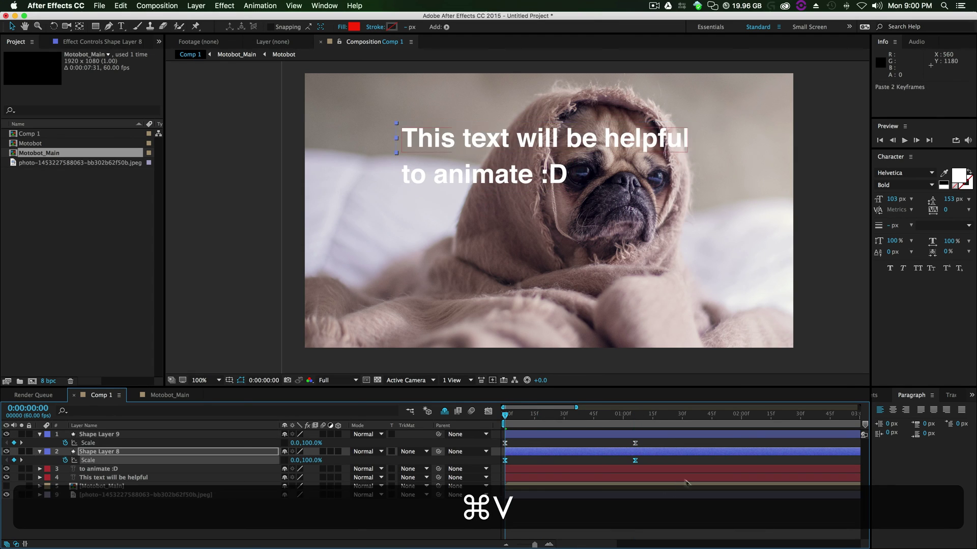
# Set the upper rectangle's horizontal scale to 100% at the 0:00:01:06 keyframe
pyautogui.click(634, 414)
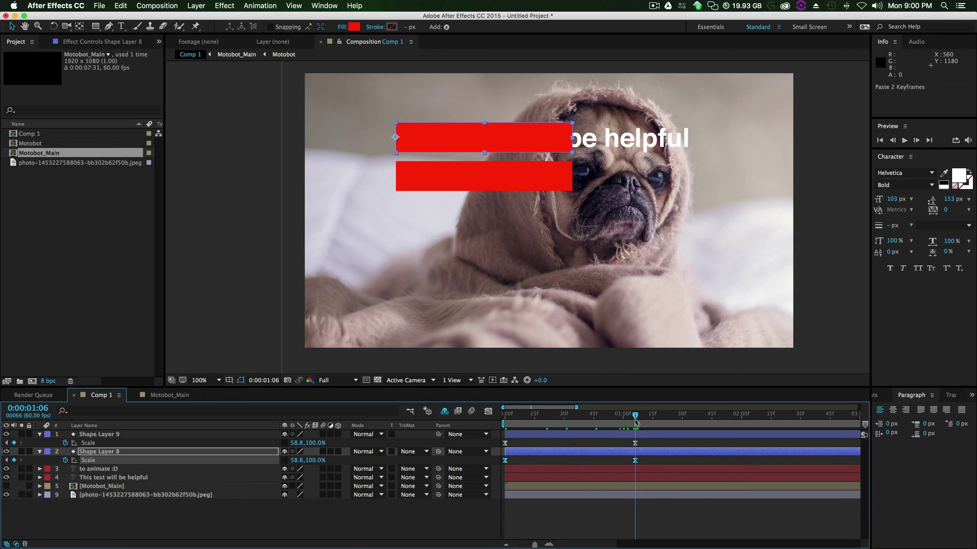
pyautogui.click(650, 465)
pyautogui.click(634, 461)
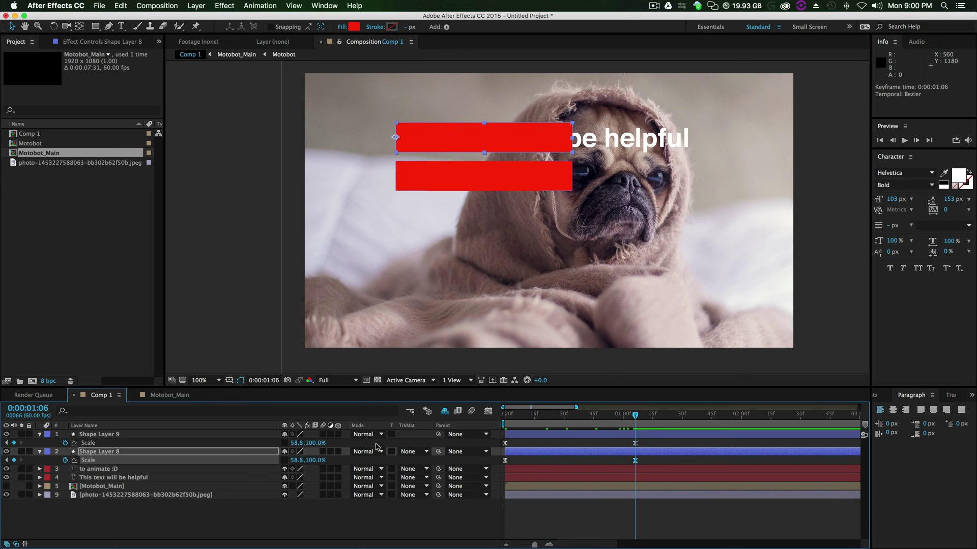
pyautogui.click(294, 460)
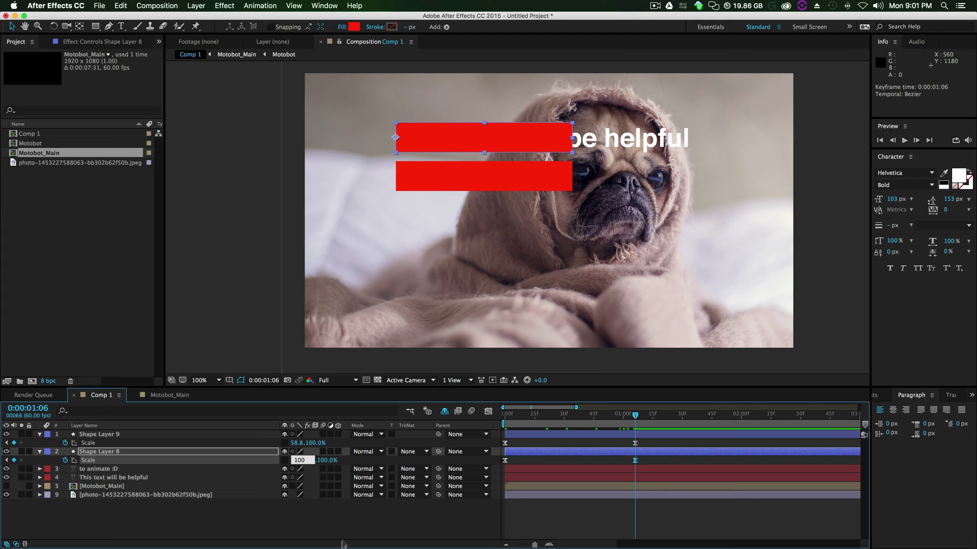
pyautogui.click(345, 510)
# Move both red shape layers below the two text layers and preview the bar animation from the start
pyautogui.click(82, 434)
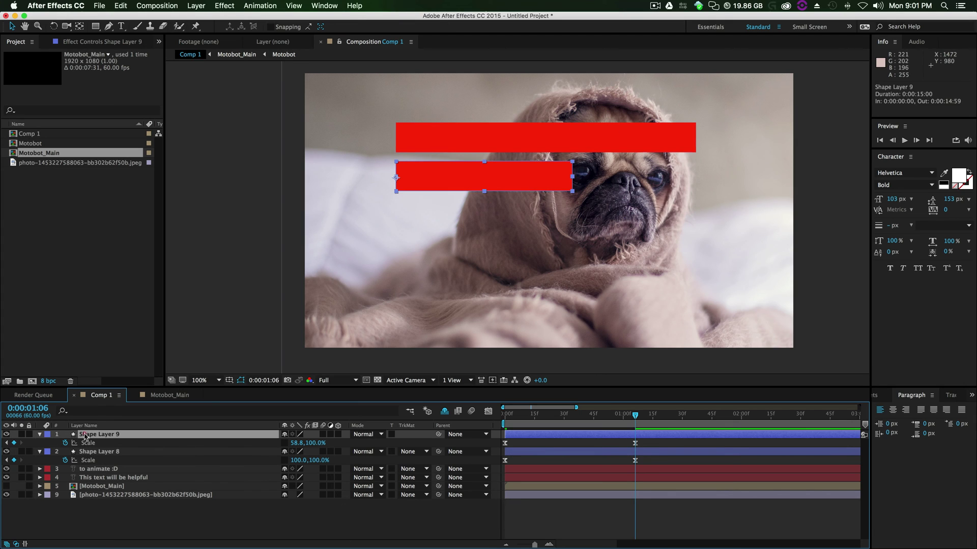
pyautogui.keyDown('shift'); pyautogui.click(116, 452); pyautogui.keyUp('shift')
pyautogui.moveTo(116, 452); pyautogui.dragTo(113, 481)
pyautogui.click(143, 519)
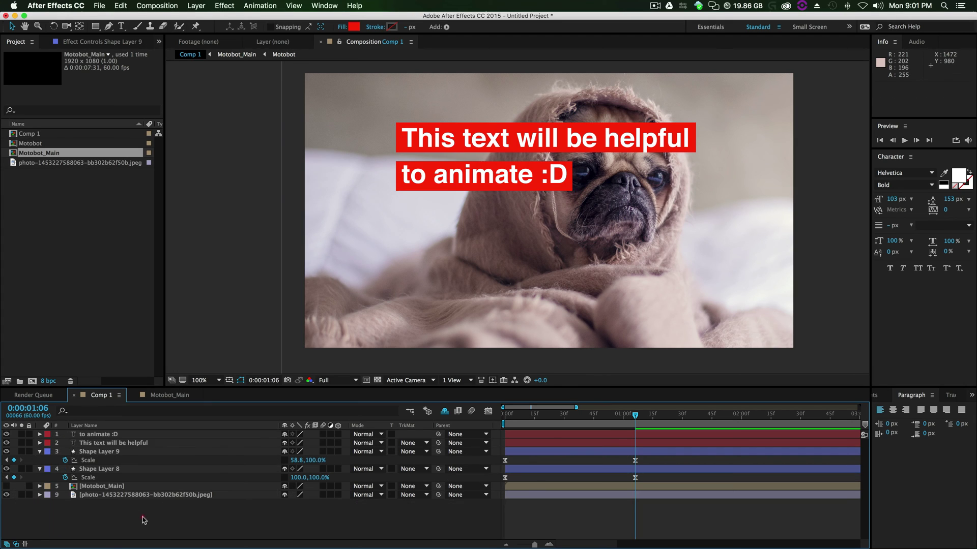
pyautogui.moveTo(635, 416); pyautogui.dragTo(503, 426)
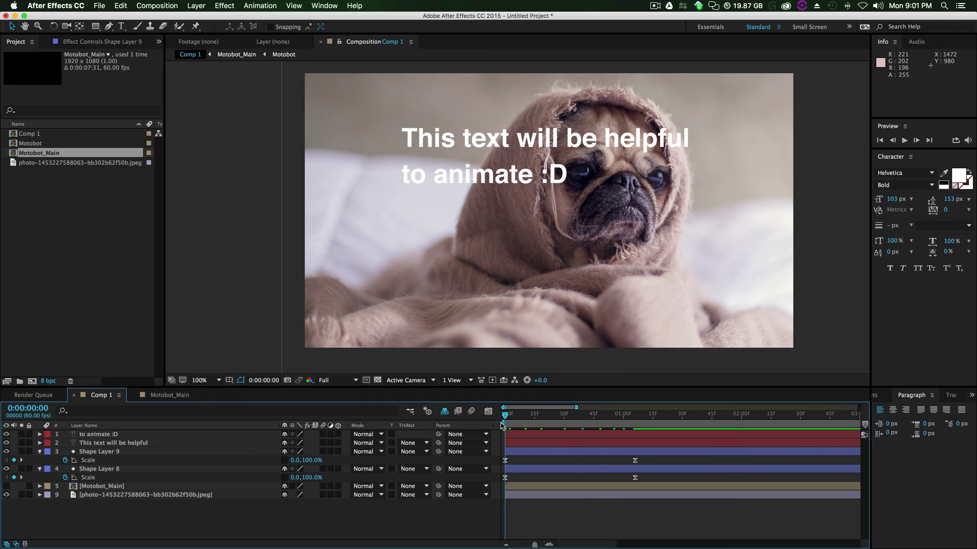
pyautogui.press('space')
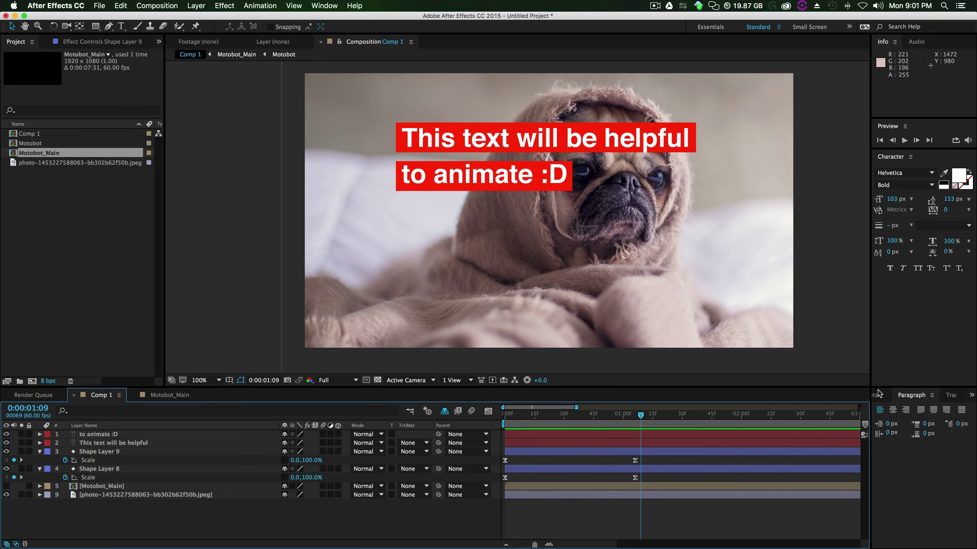
# Search the effects and presets for "typ" and move the current time to 0:00:01:44
pyautogui.click(875, 395)
pyautogui.click(905, 409)
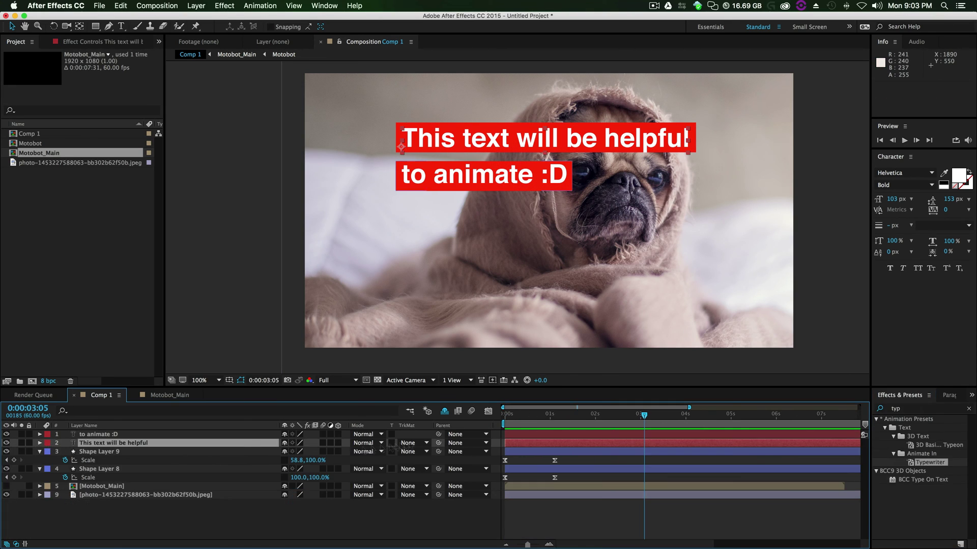
pyautogui.moveTo(645, 416); pyautogui.dragTo(583, 415)
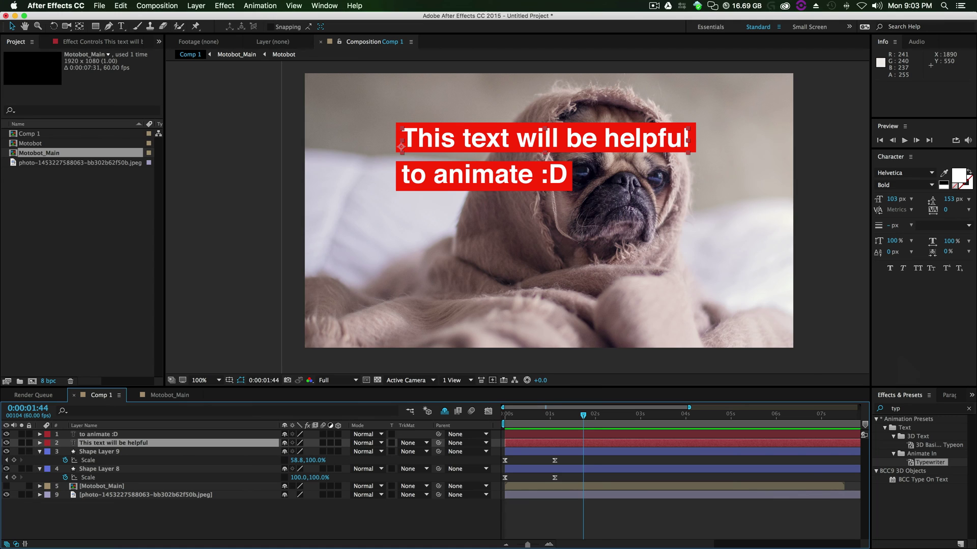
# Switch to Chrome, replay the opening caption of the CNNMoney motorcycle video to study its text reveal, and return to After Effects
pyautogui.press('super+Tab')
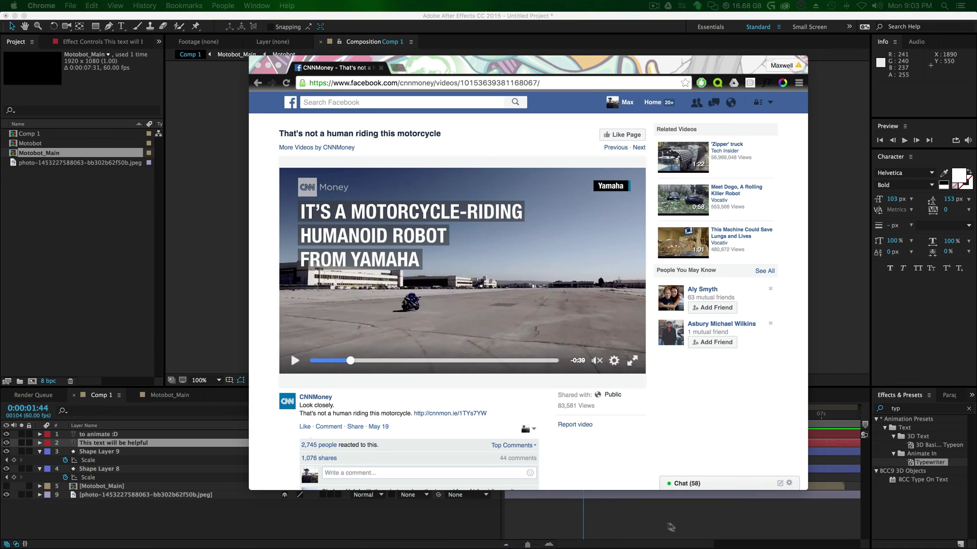
pyautogui.click(341, 361)
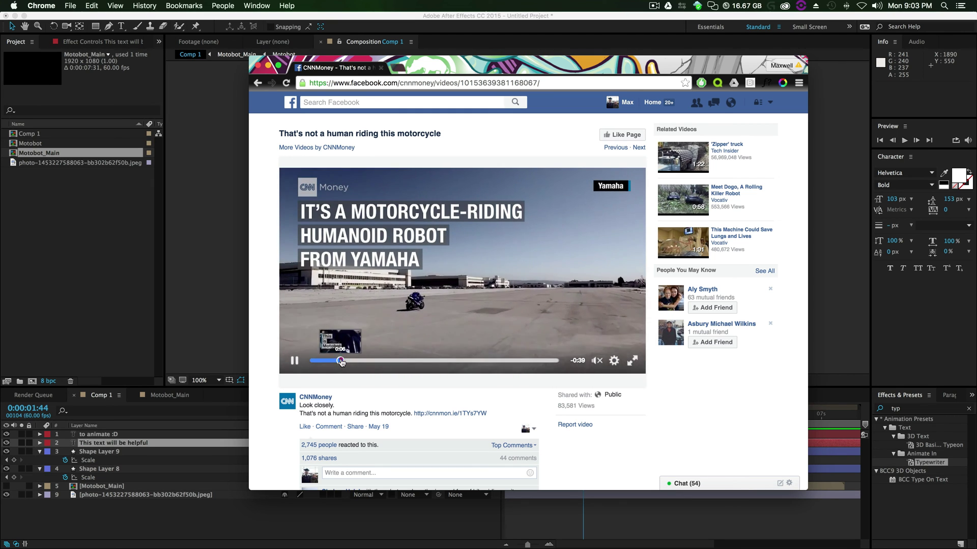
pyautogui.click(344, 362)
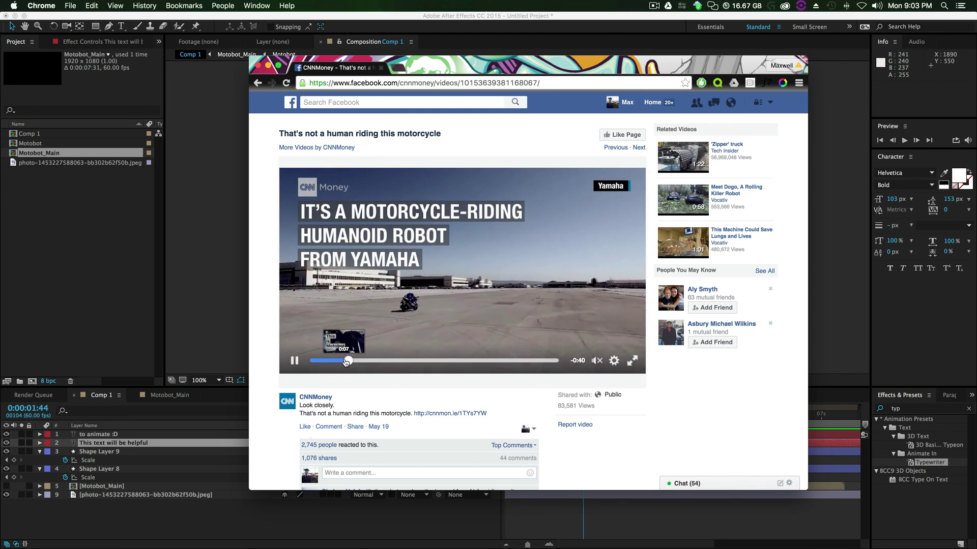
pyautogui.click(295, 361)
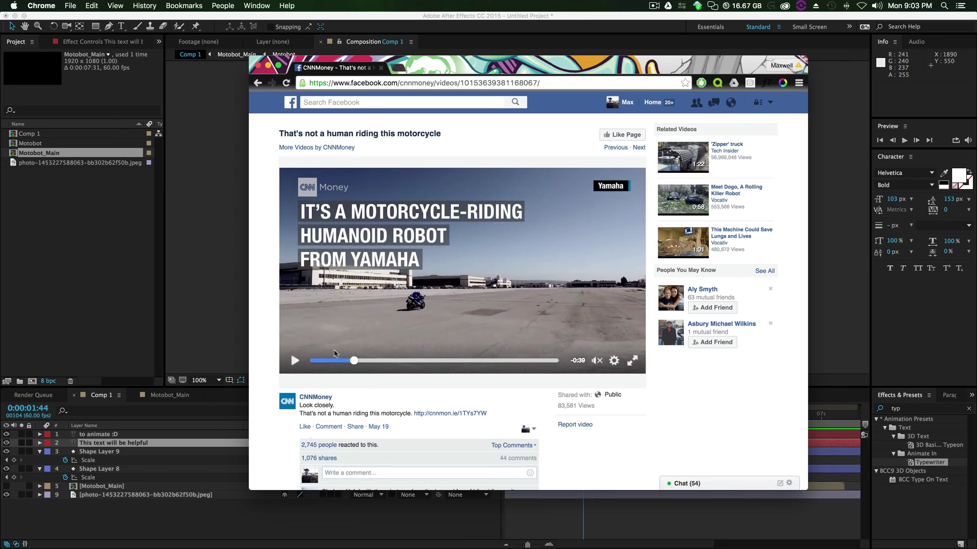
pyautogui.click(348, 361)
pyautogui.click(340, 361)
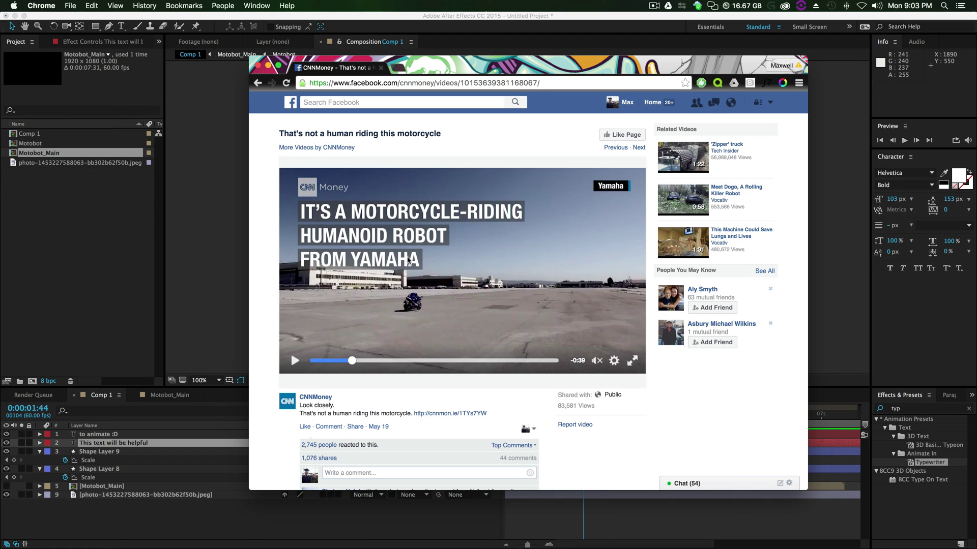
pyautogui.click(269, 66)
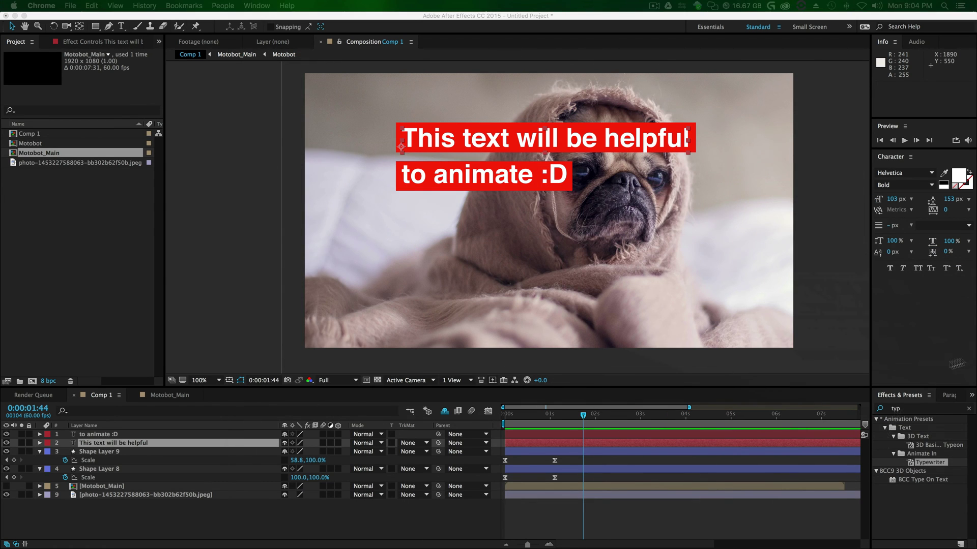
# Search the effects and presets for "type" and apply the Typewriter preset to the "This text will be helpful" layer
pyautogui.click(970, 409)
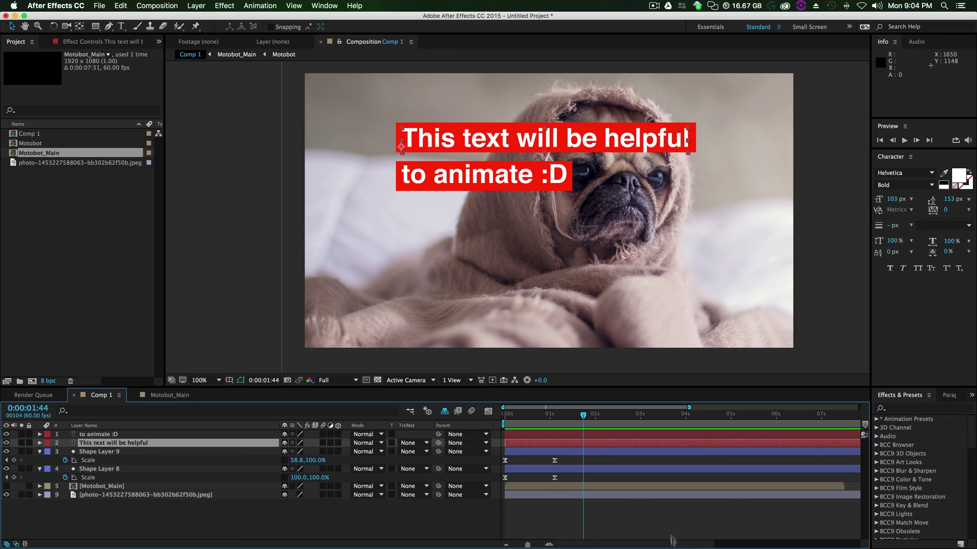
pyautogui.click(269, 371)
pyautogui.click(910, 401)
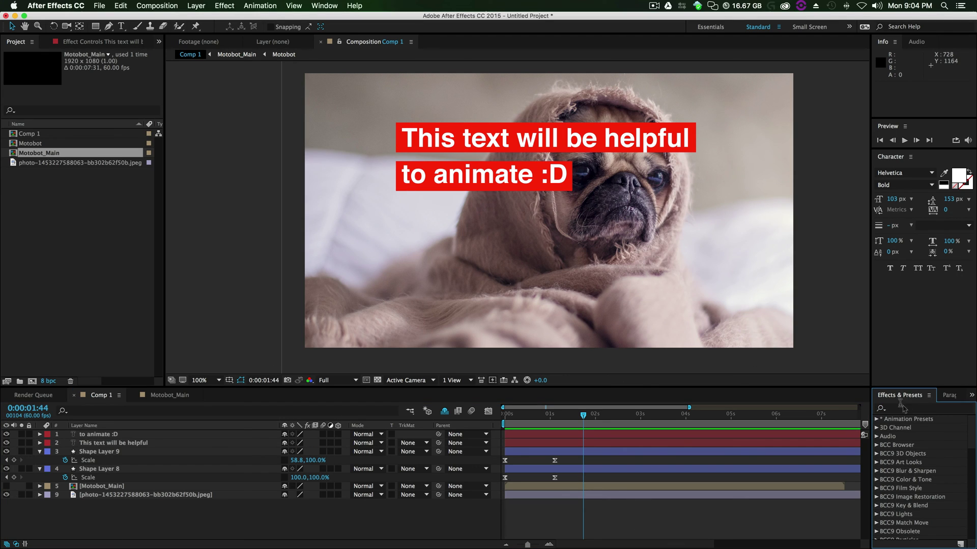
pyautogui.click(899, 409)
pyautogui.write('type')
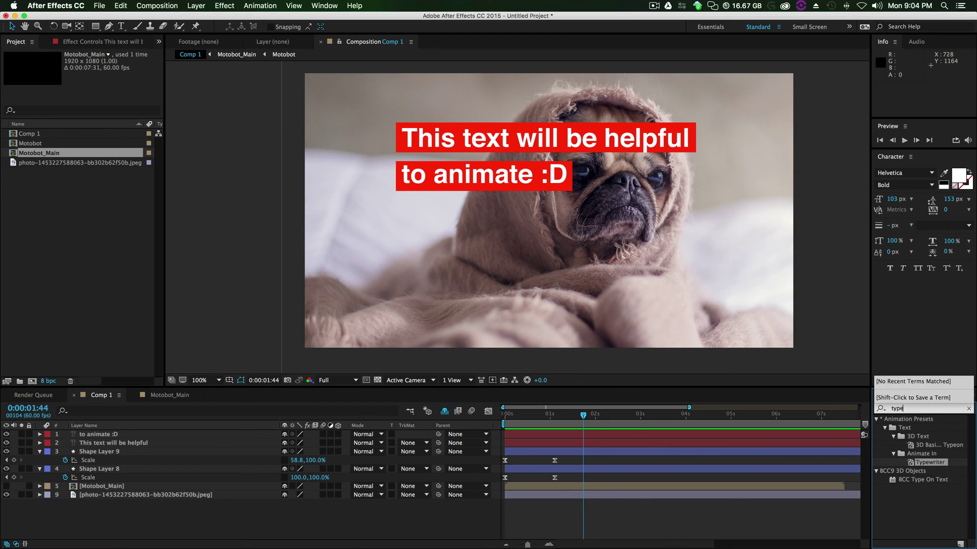
pyautogui.moveTo(925, 460); pyautogui.dragTo(531, 443)
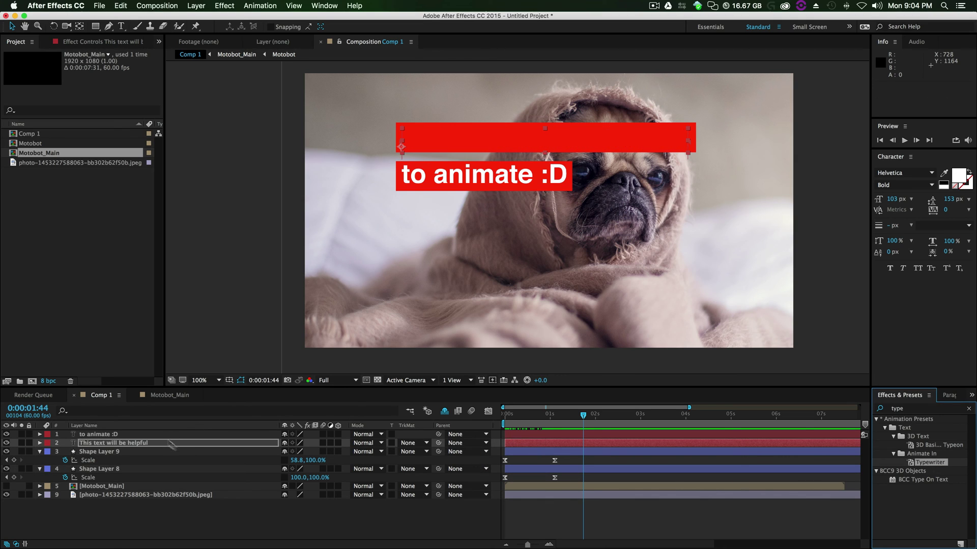
# Reveal the Range Selector Start keyframes of the "This text will be helpful" layer
pyautogui.moveTo(583, 416); pyautogui.dragTo(573, 436)
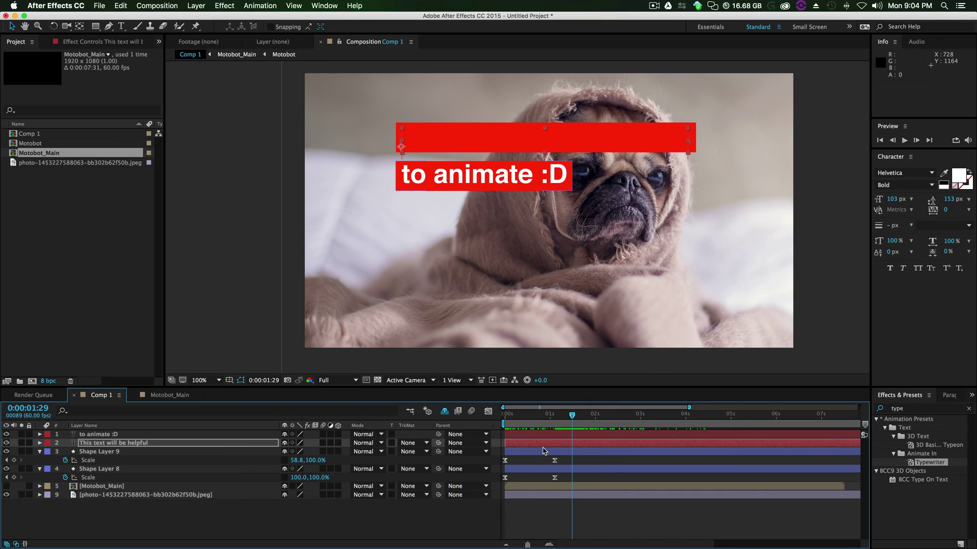
pyautogui.click(542, 448)
pyautogui.press('u')
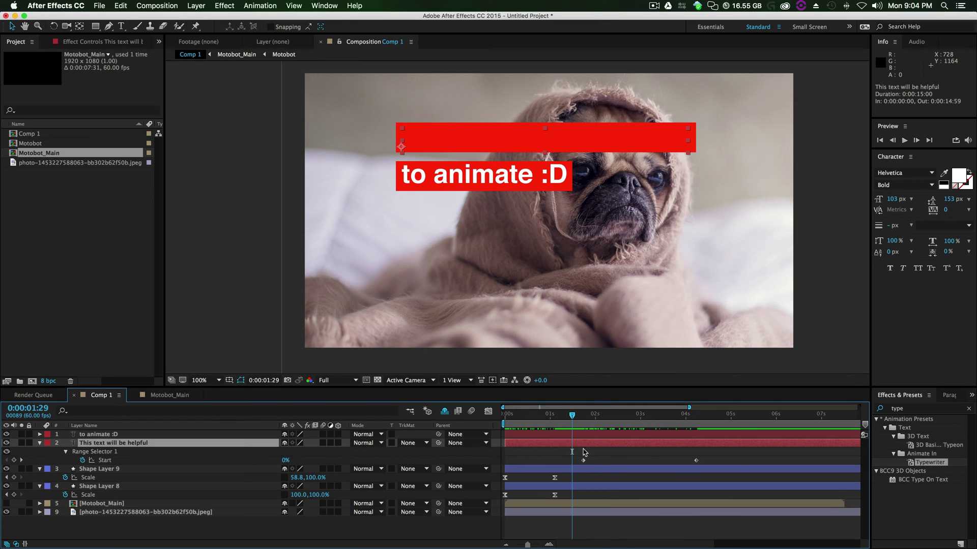
pyautogui.moveTo(555, 461); pyautogui.dragTo(747, 470)
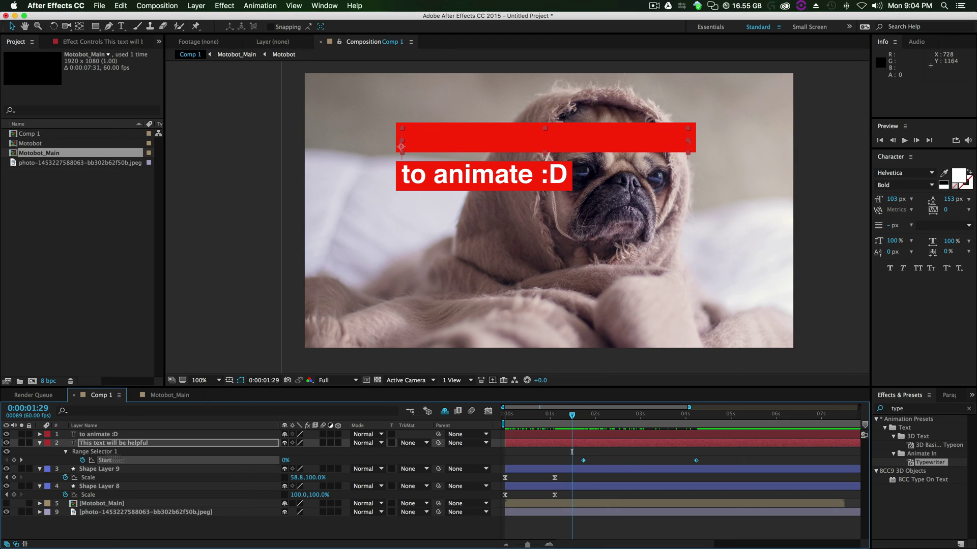
pyautogui.click(112, 443)
pyautogui.press('u')
pyautogui.press('u')
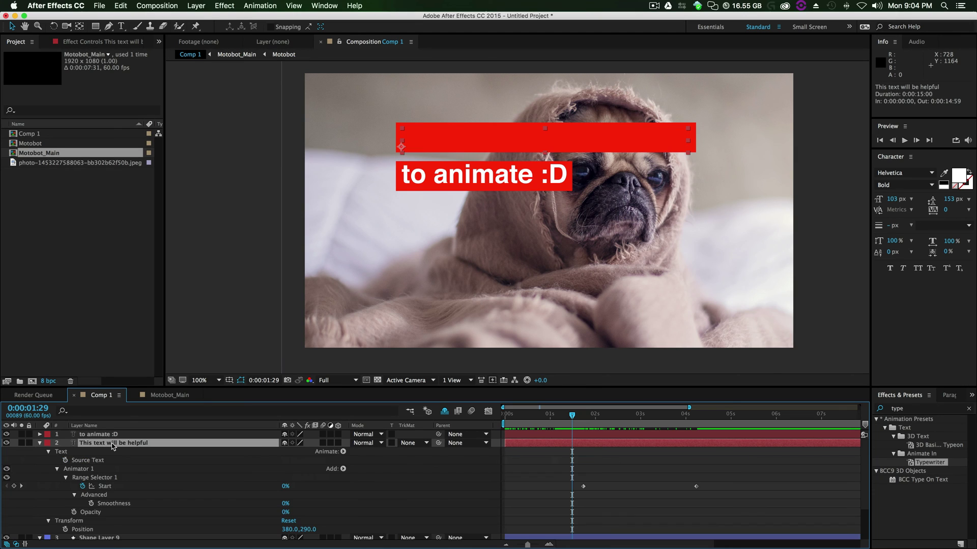
pyautogui.press('u')
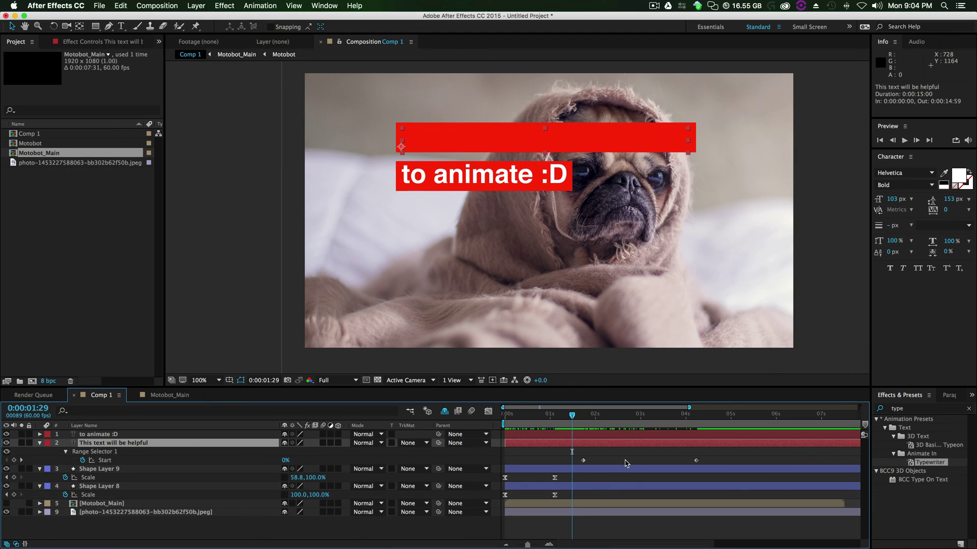
# Shift both Start keyframes earlier so the first falls at 0:00:00:02, and scrub through the typewriter reveal
pyautogui.moveTo(555, 459); pyautogui.dragTo(775, 466)
pyautogui.moveTo(585, 462); pyautogui.dragTo(508, 464)
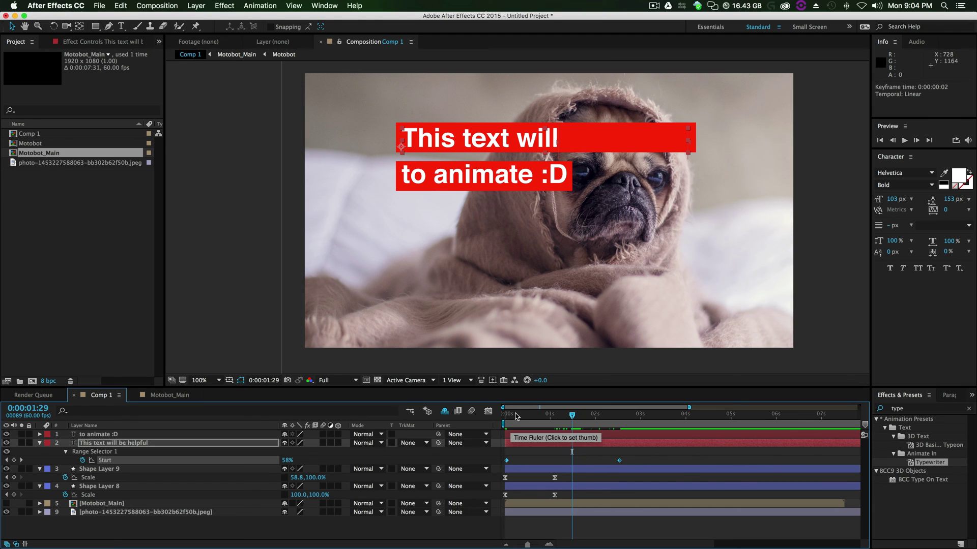
pyautogui.moveTo(514, 417); pyautogui.dragTo(558, 425)
pyautogui.moveTo(598, 427); pyautogui.dragTo(506, 441)
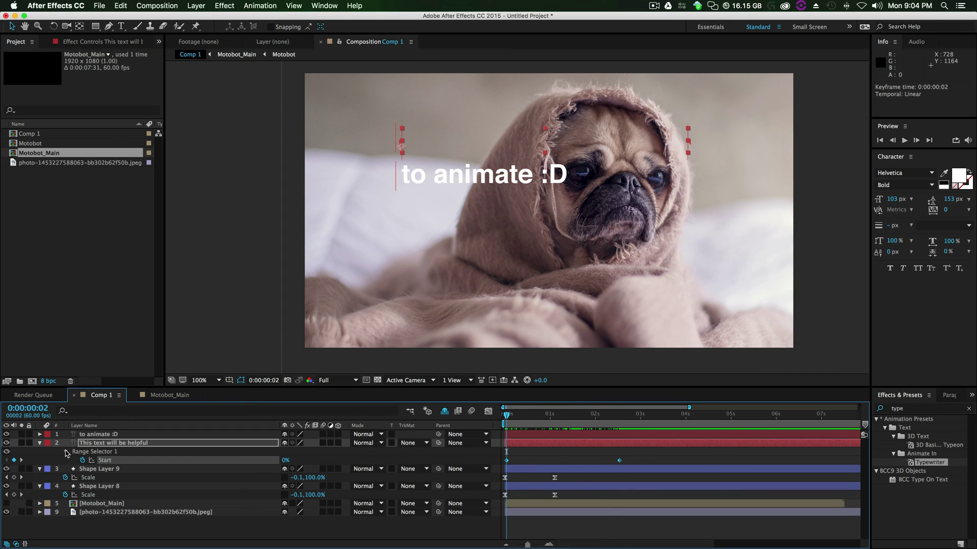
# Expand the Advanced settings of Range Selector 1, enlarge the timeline, and bring up the text layer's Effect Controls
pyautogui.click(66, 452)
pyautogui.click(66, 452)
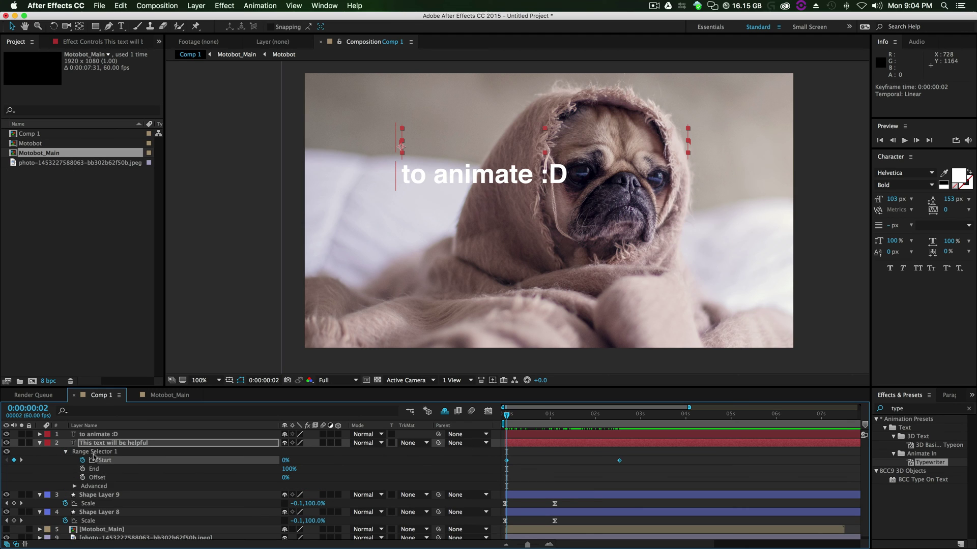
pyautogui.click(75, 486)
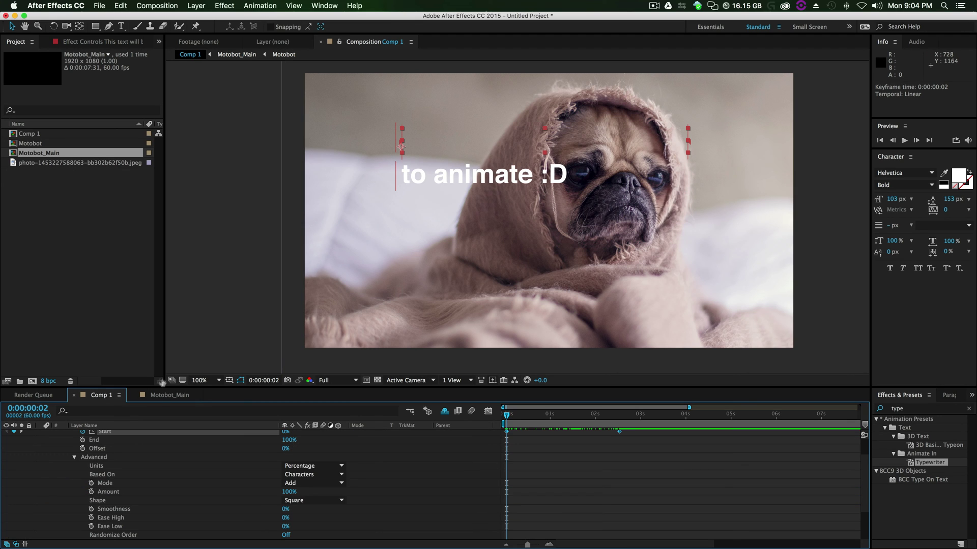
pyautogui.moveTo(160, 385); pyautogui.dragTo(191, 250)
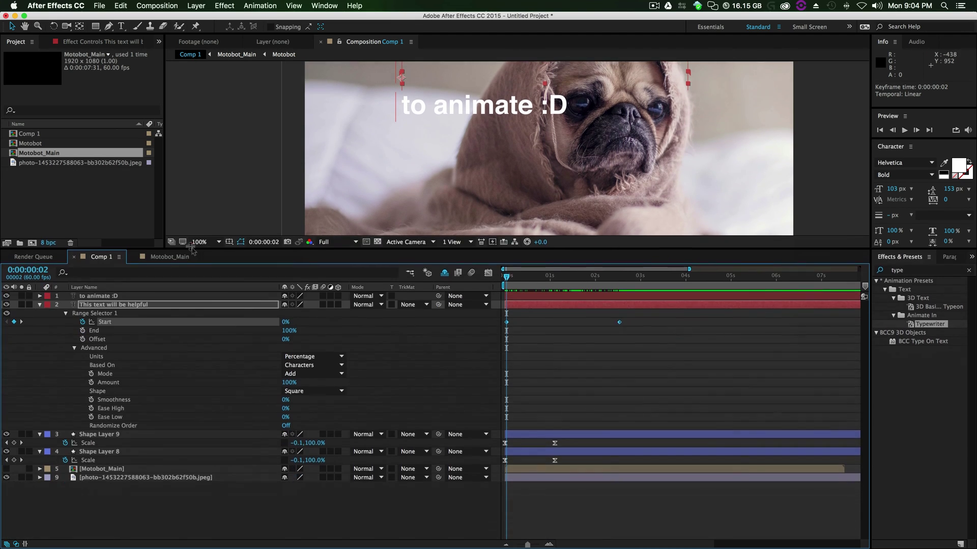
pyautogui.click(94, 349)
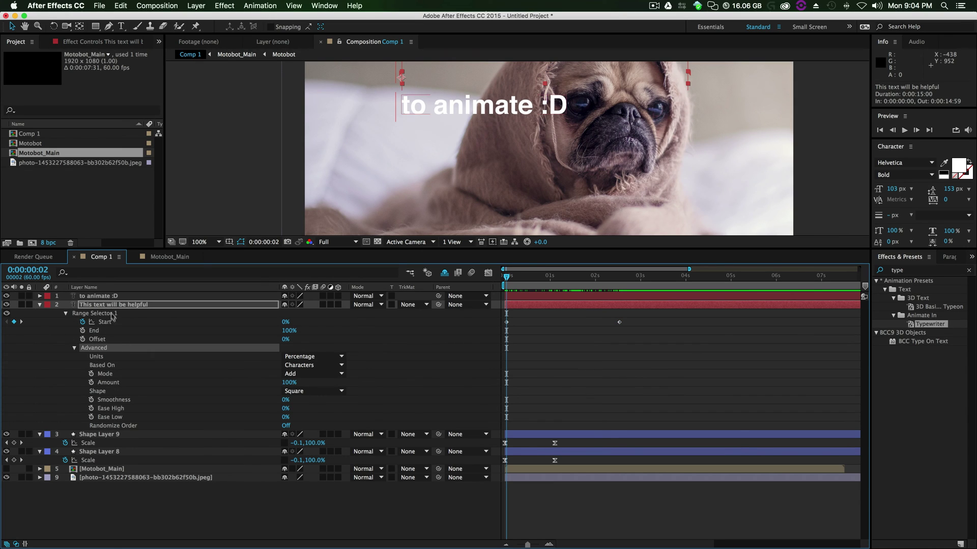
pyautogui.click(99, 43)
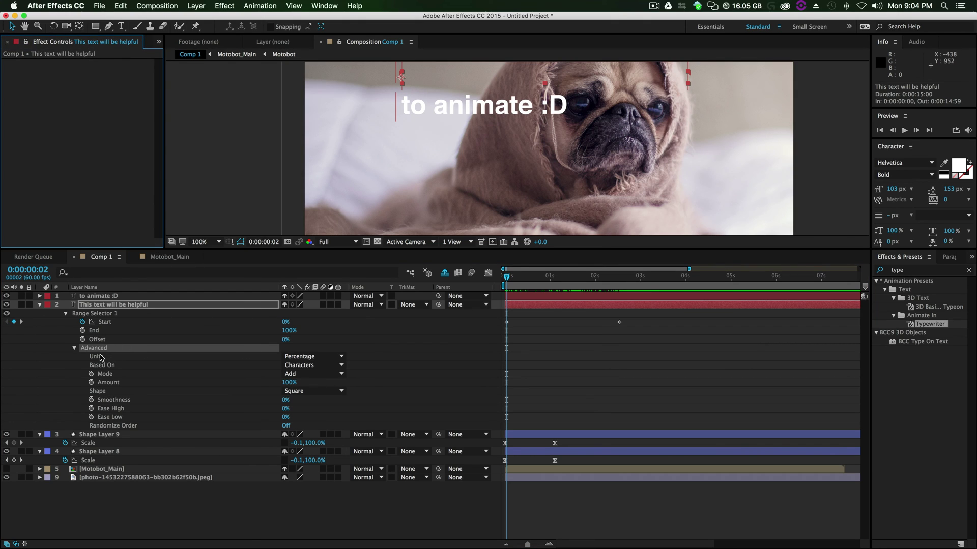
# Set the Range Selector's Based On option to Words
pyautogui.click(100, 358)
pyautogui.press('super+z')
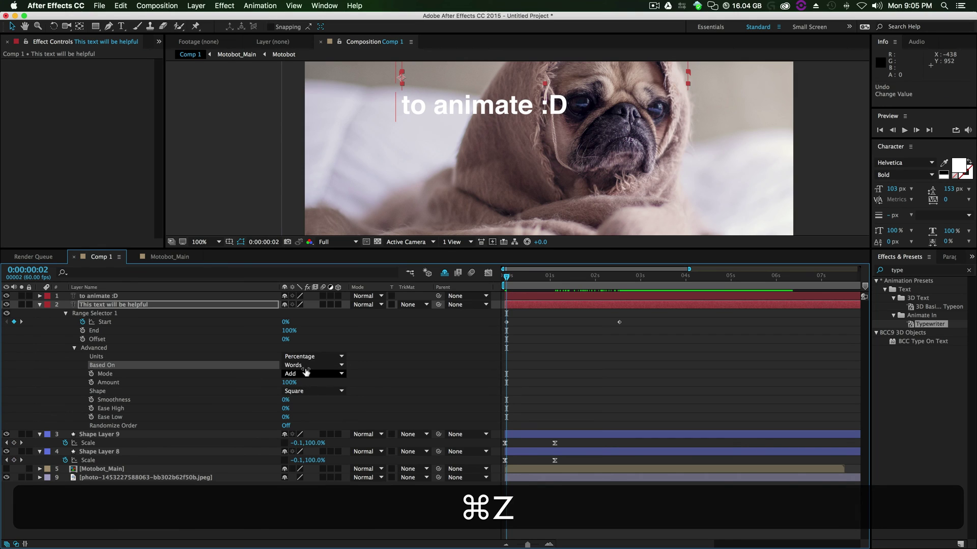
pyautogui.click(309, 365)
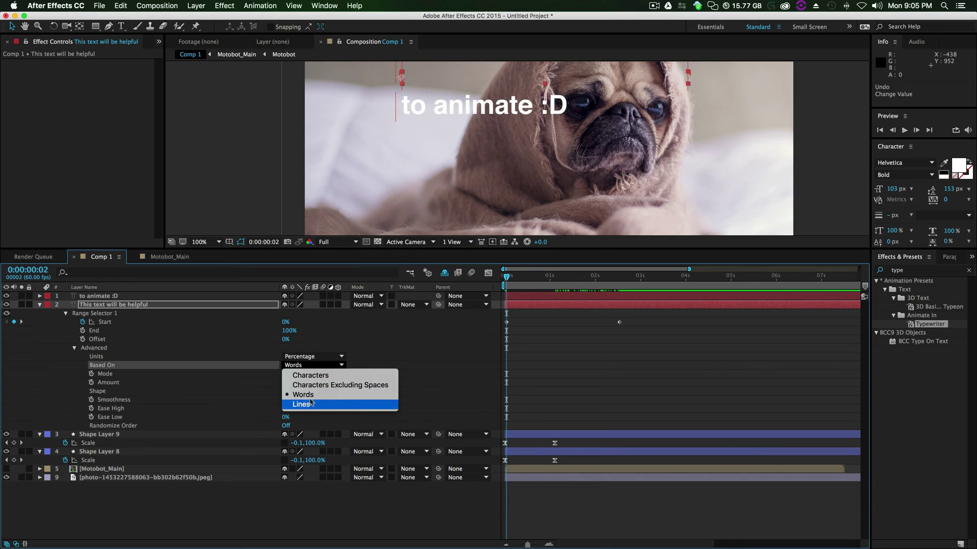
pyautogui.click(309, 395)
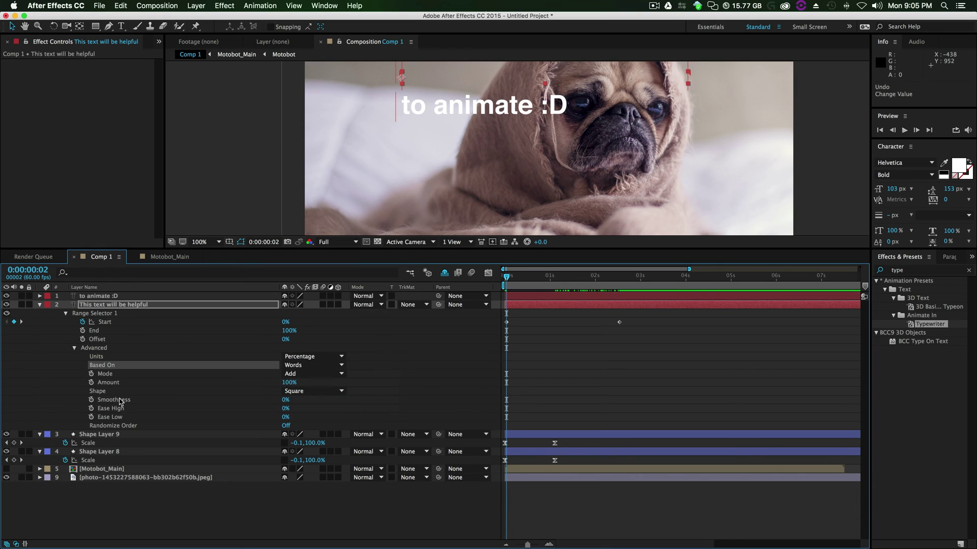
# Try a Range Selector Smoothness of 26%, undo it, and preview the word-by-word reveal
pyautogui.moveTo(285, 400); pyautogui.dragTo(288, 396)
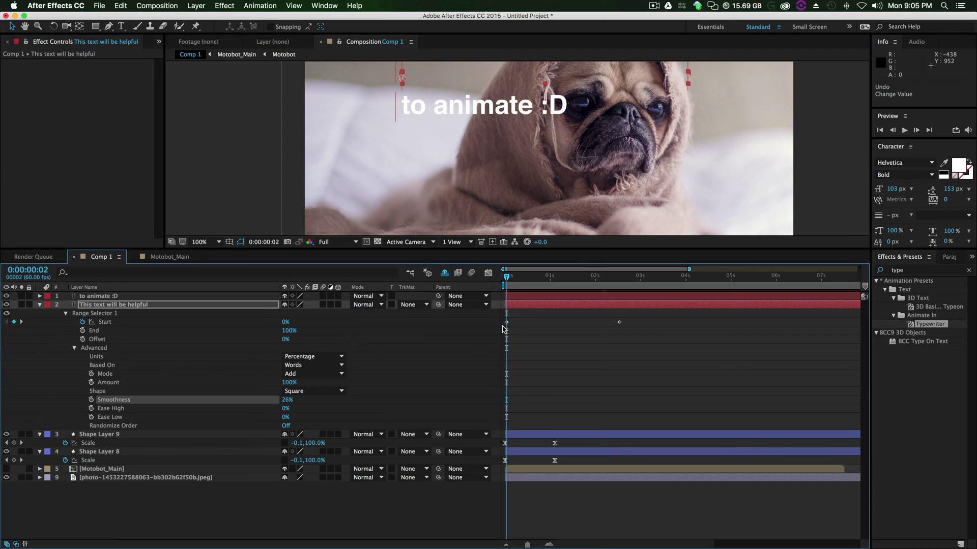
pyautogui.press('super+z')
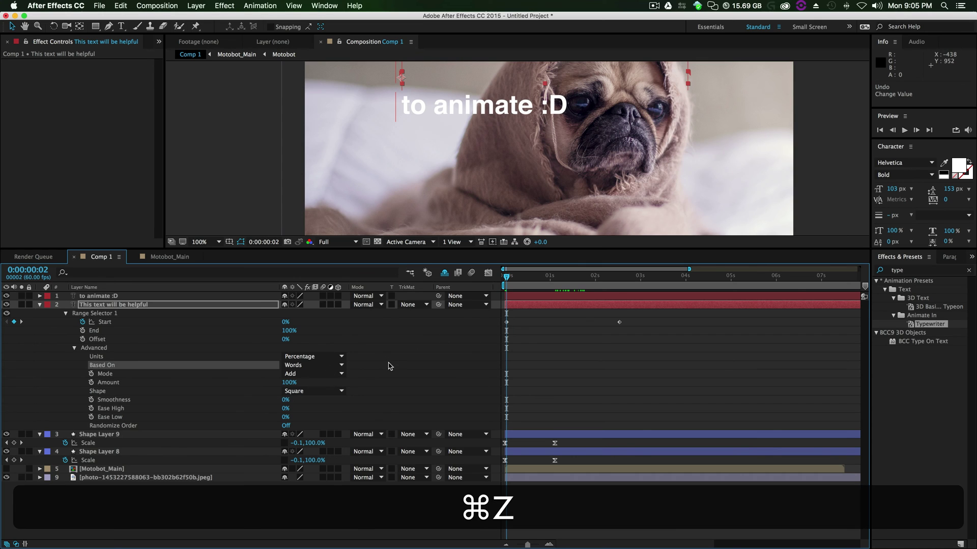
pyautogui.press('space')
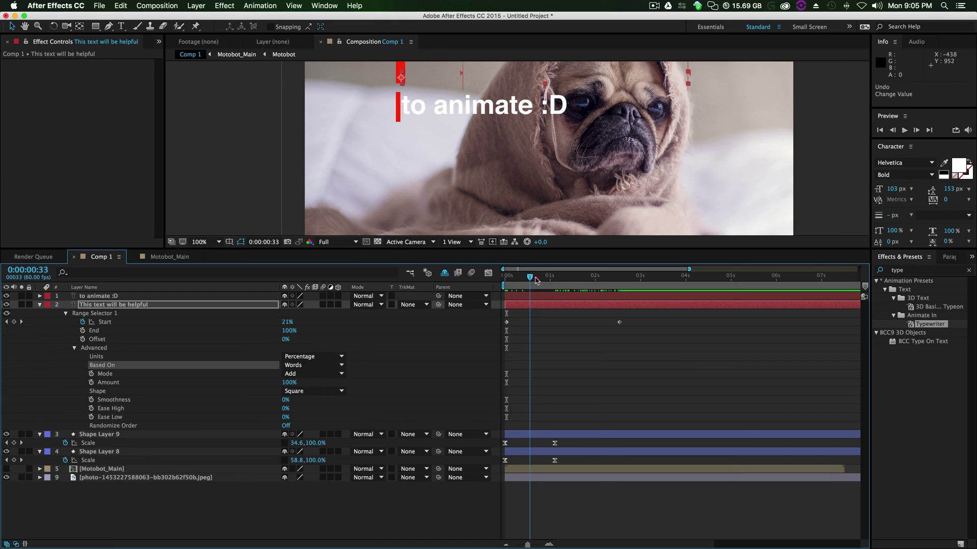
pyautogui.moveTo(541, 284); pyautogui.dragTo(573, 285)
# Try basing the Range Selector on Lines, and return the Based On option to Words
pyautogui.click(299, 364)
pyautogui.click(686, 280)
pyautogui.click(311, 365)
pyautogui.click(299, 404)
pyautogui.click(307, 365)
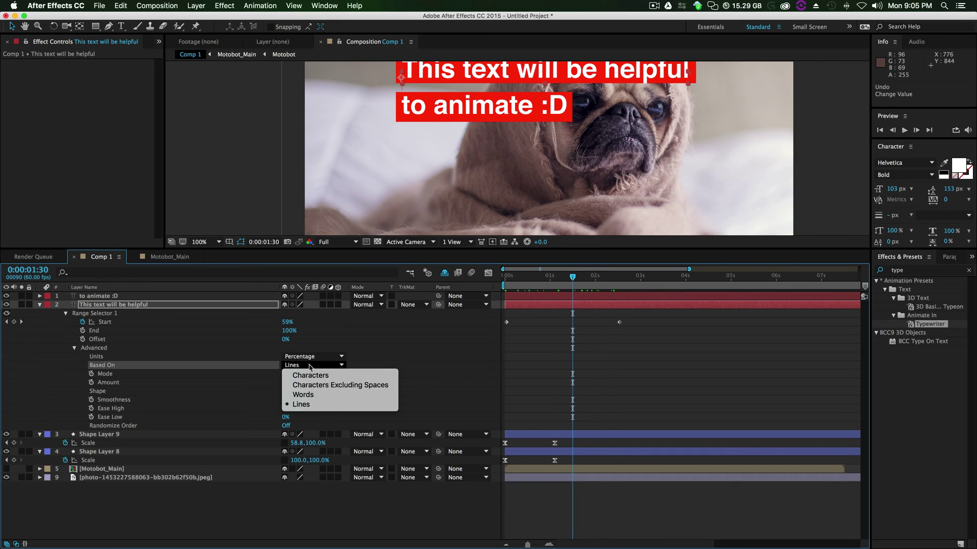
pyautogui.click(290, 395)
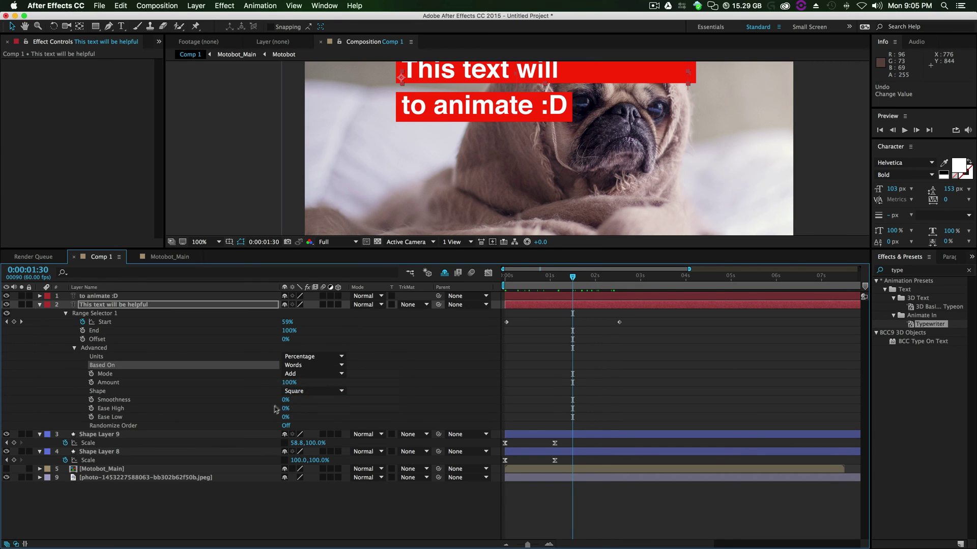
# Set the Range Selector's Smoothness to 10% and preview the text and bar animation from the start
pyautogui.click(288, 401)
pyautogui.write('10')
pyautogui.click(620, 393)
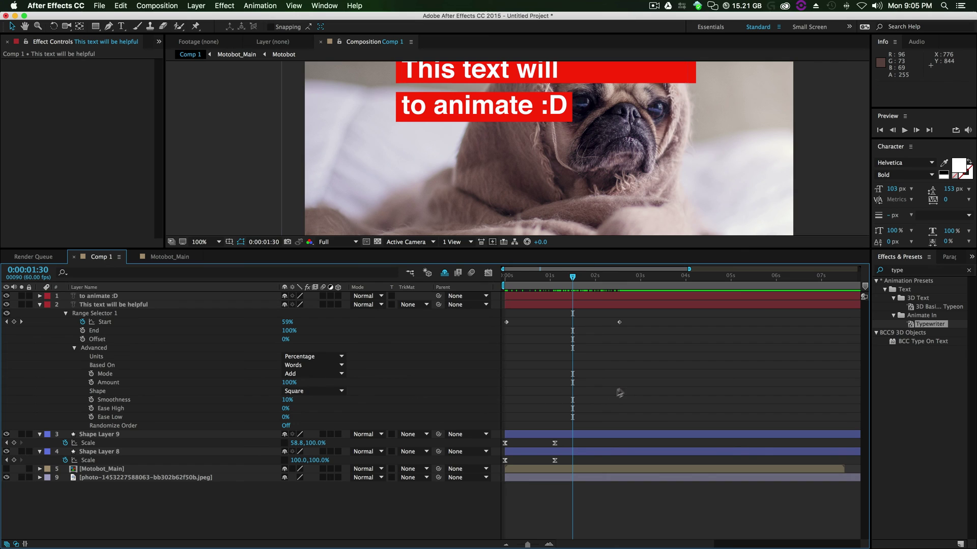
pyautogui.press('space')
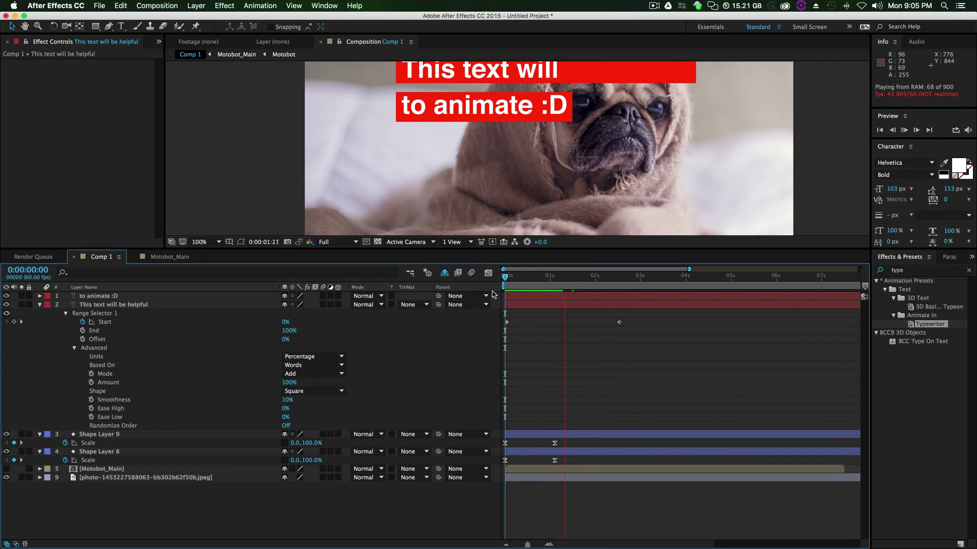
pyautogui.press('space')
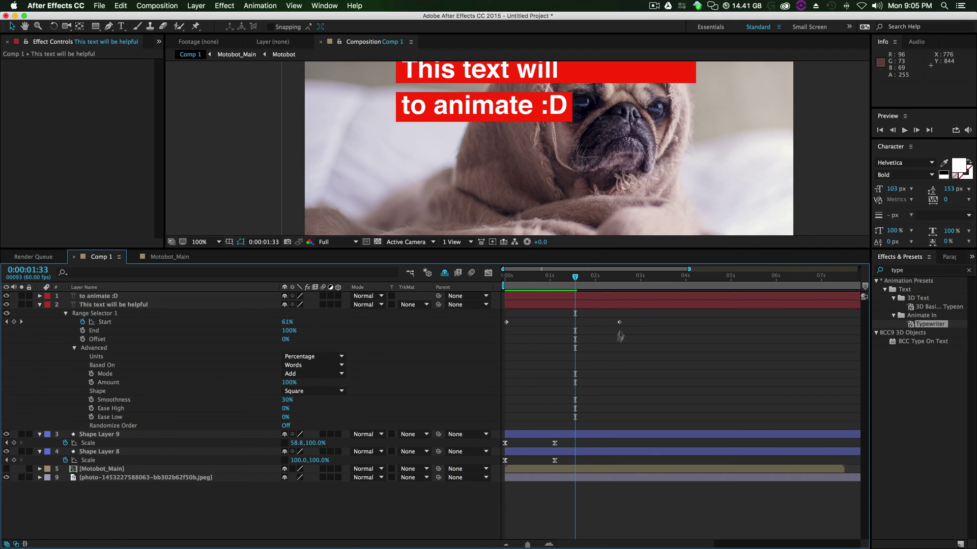
# Move the end Start keyframe of the "This text will be helpful" layer to 0:00:01:21 and preview from the start
pyautogui.moveTo(620, 324); pyautogui.dragTo(565, 322)
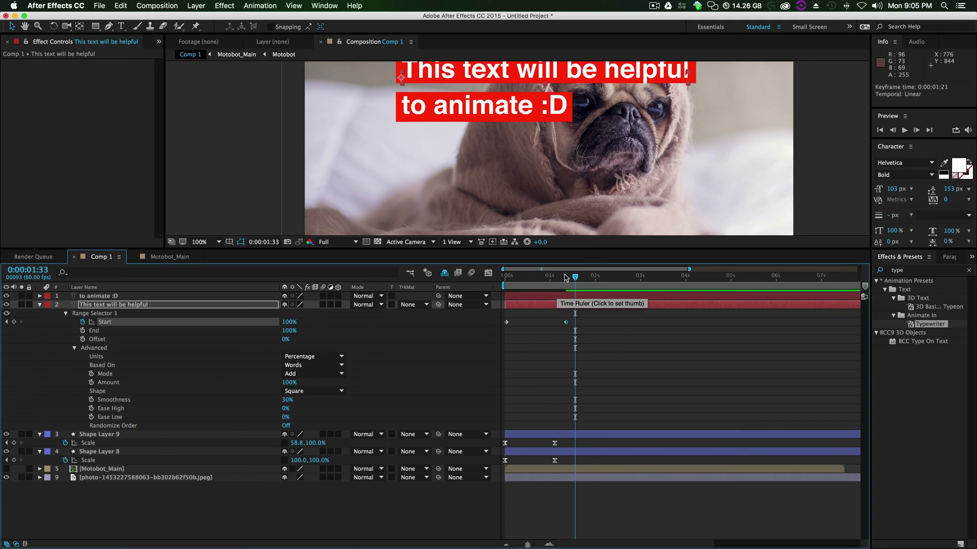
pyautogui.press('Home')
pyautogui.press('space')
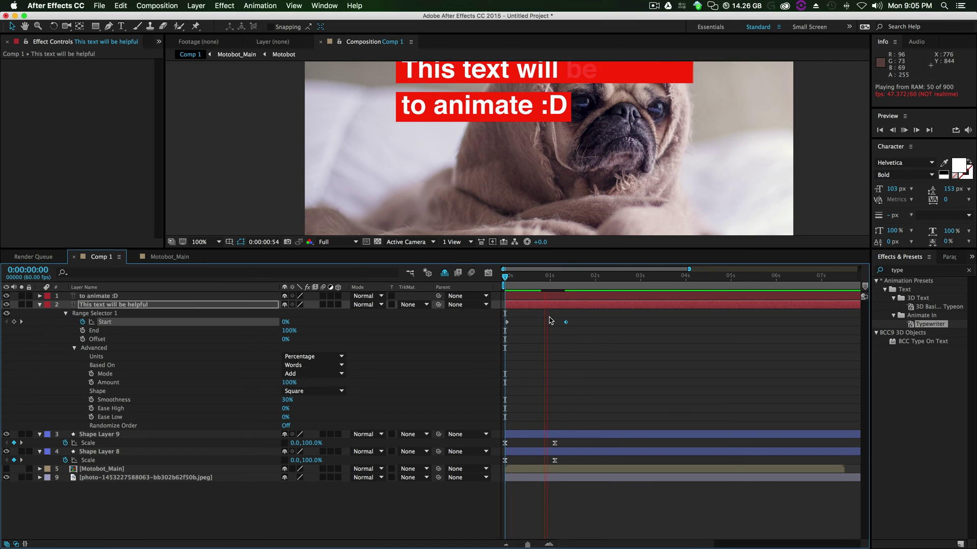
# Shorten the first line's reveal by moving its end Start keyframe to about half a second, and preview the animation
pyautogui.moveTo(566, 321); pyautogui.dragTo(525, 322)
pyautogui.press('Home')
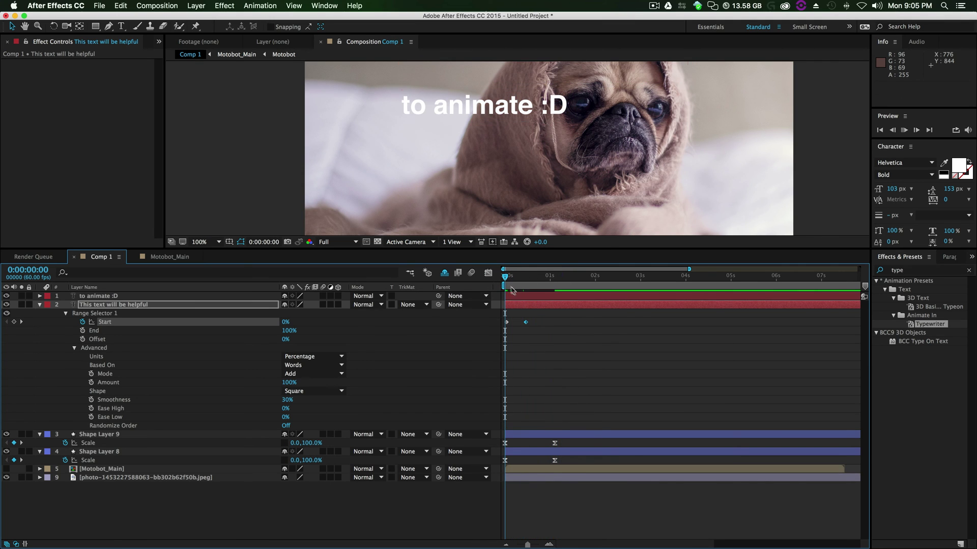
pyautogui.press('space')
pyautogui.press('space')
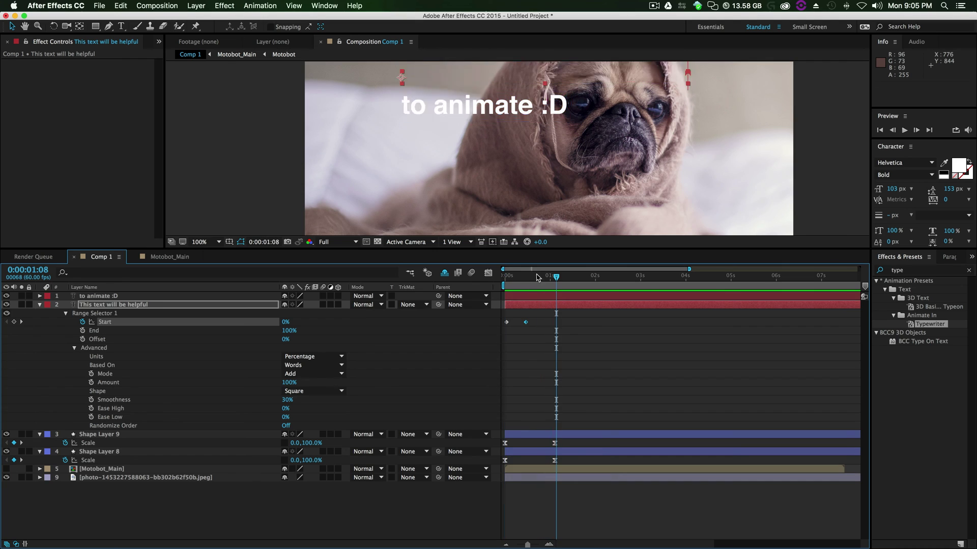
pyautogui.press('space')
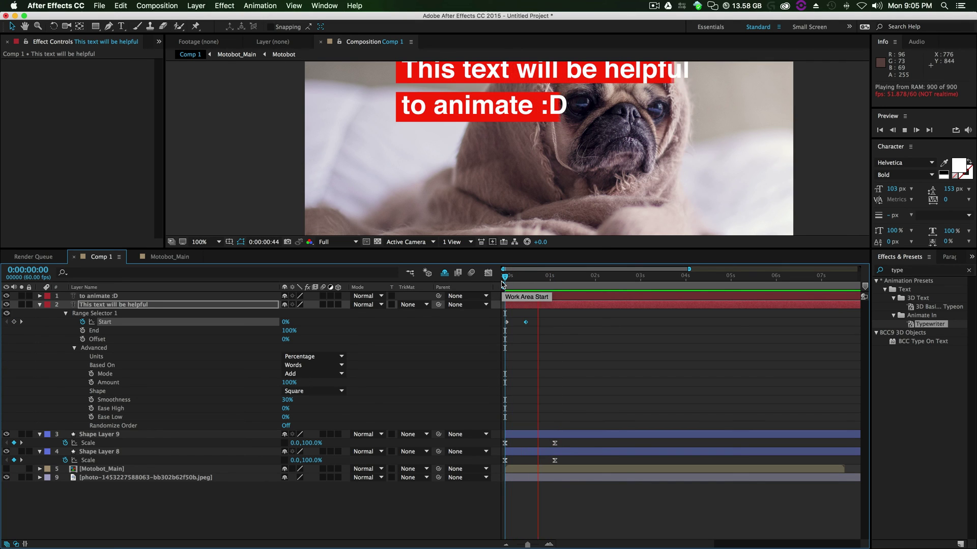
pyautogui.press('space')
# Shift both Start keyframes of the first line about half a second later, ending at 0:00:00:55, and preview
pyautogui.moveTo(554, 279); pyautogui.dragTo(504, 330)
pyautogui.moveTo(506, 322); pyautogui.dragTo(526, 324)
pyautogui.moveTo(517, 277); pyautogui.dragTo(498, 277)
pyautogui.press('space')
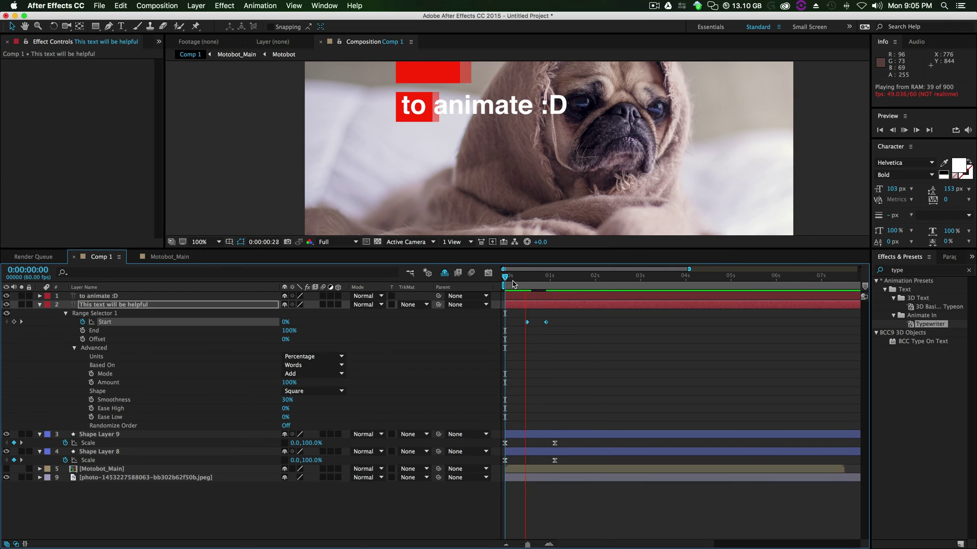
pyautogui.press('space')
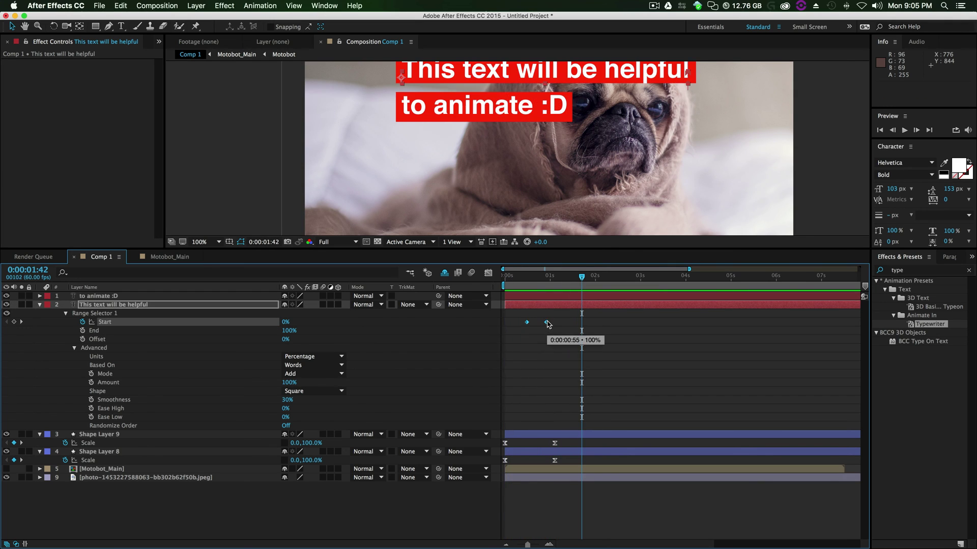
# Extend the first line's reveal by moving its end Start keyframe to 0:00:01:11, and preview the timing
pyautogui.moveTo(547, 323); pyautogui.dragTo(556, 325)
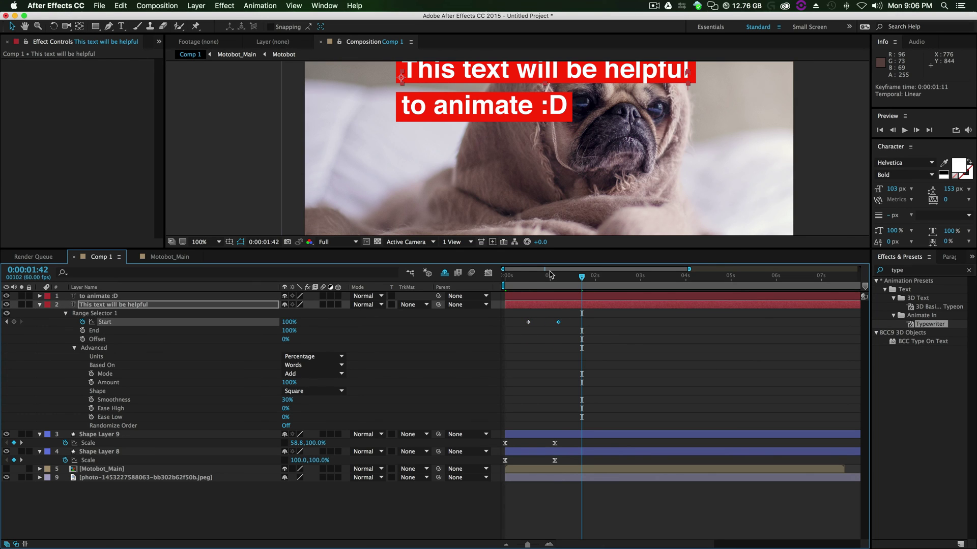
pyautogui.press('space')
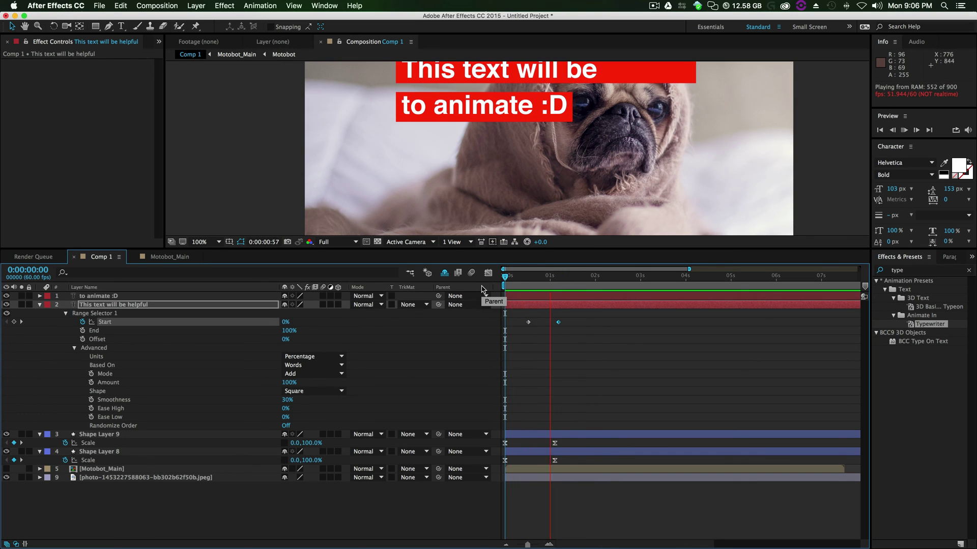
pyautogui.click(520, 279)
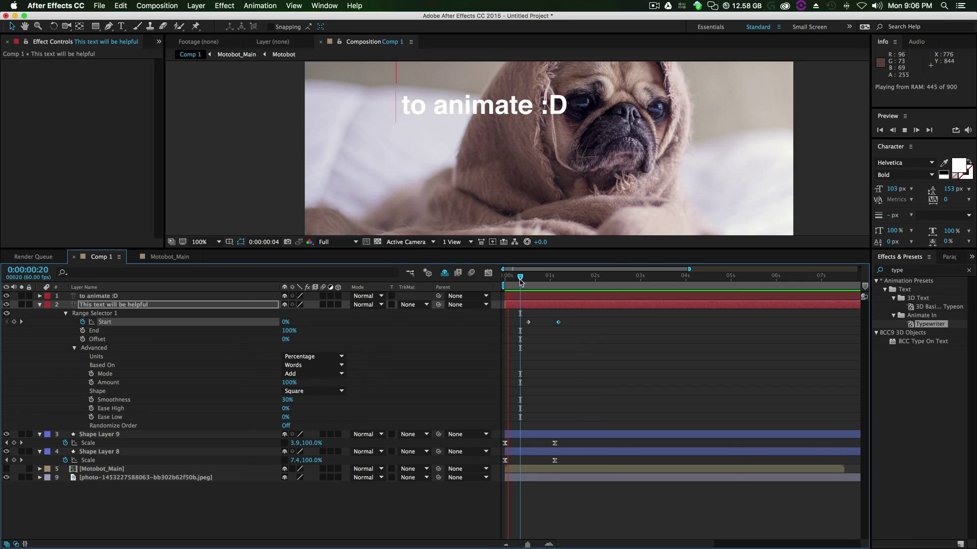
pyautogui.press('space')
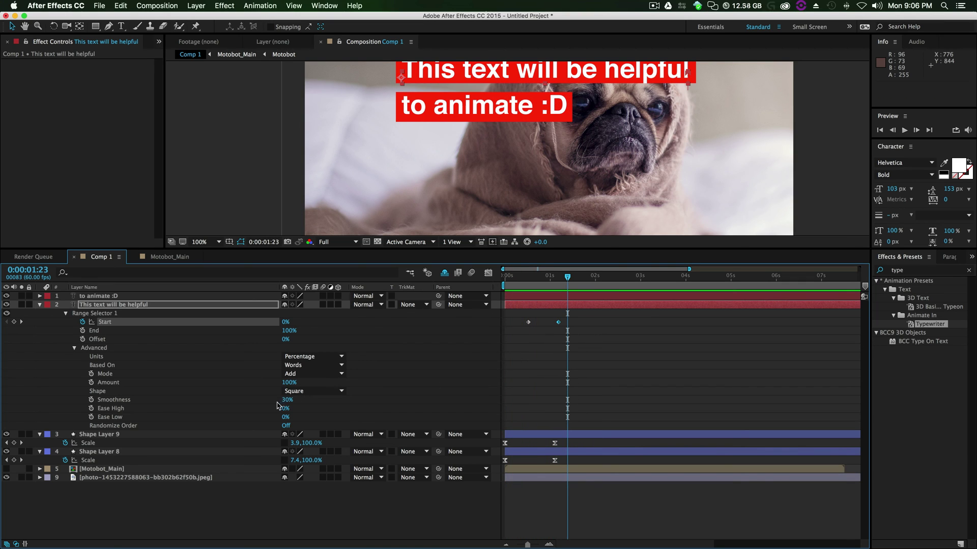
# Set the first line's Range Selector Smoothness to 50% and preview the reveal with both caption lines in view
pyautogui.click(700, 366)
pyautogui.moveTo(589, 158); pyautogui.dragTo(563, 186)
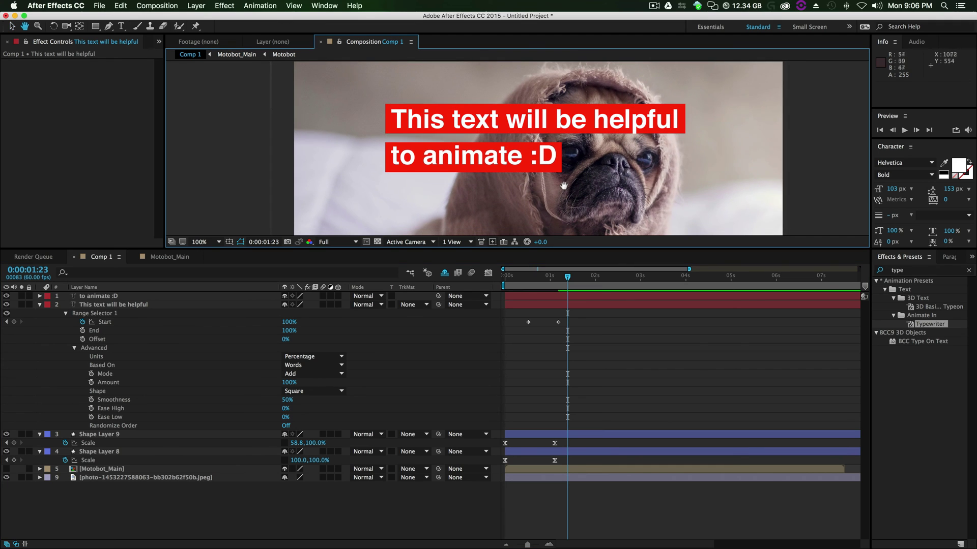
pyautogui.press('space')
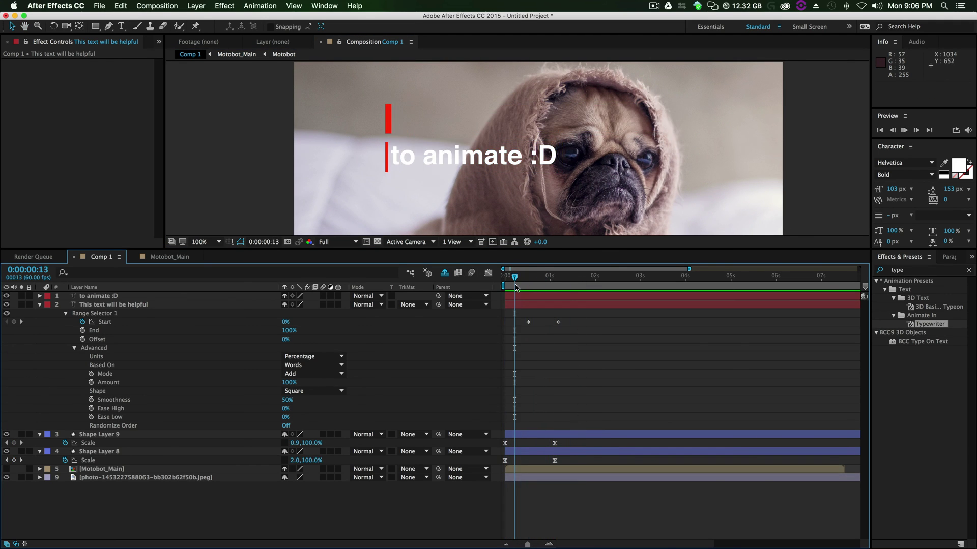
pyautogui.press('space')
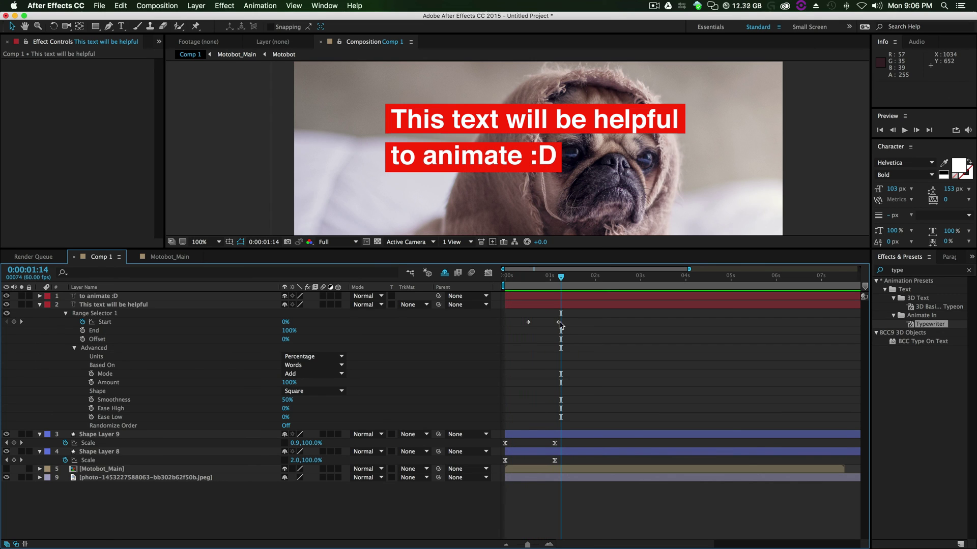
# Move the first line's end Start keyframe slightly earlier, to about 0:00:01:05, and preview the text and bars
pyautogui.moveTo(559, 323); pyautogui.dragTo(556, 323)
pyautogui.press('Home')
pyautogui.press('space')
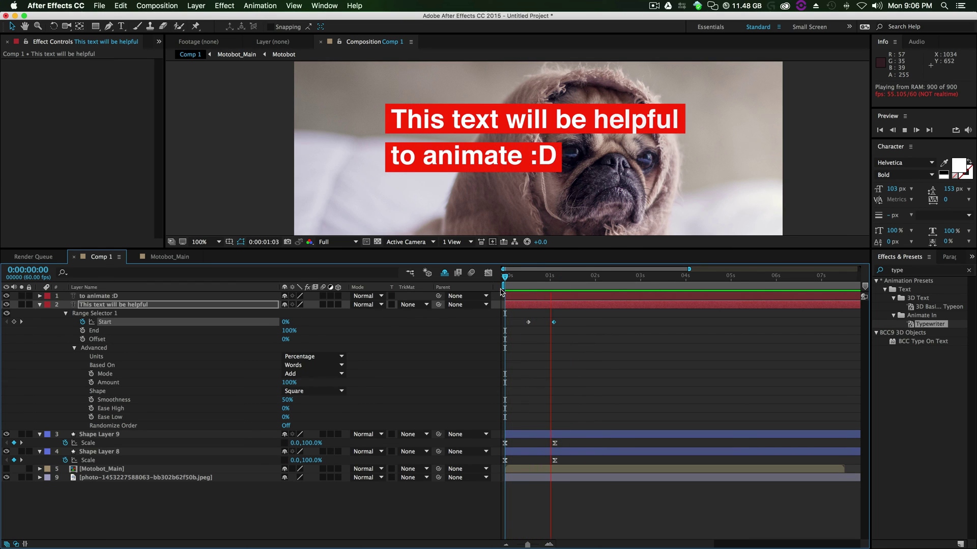
pyautogui.press('space')
pyautogui.moveTo(544, 278); pyautogui.dragTo(509, 280)
pyautogui.press('space')
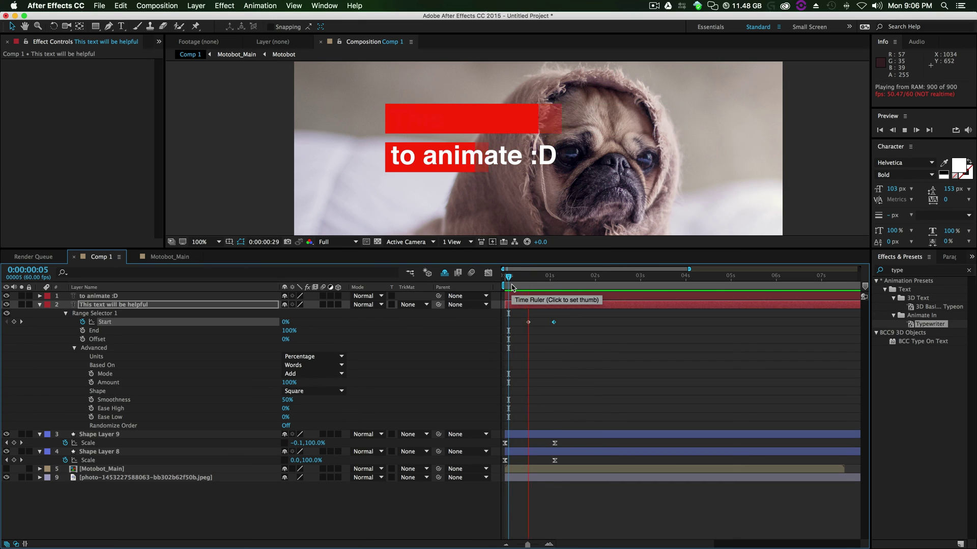
pyautogui.press('space')
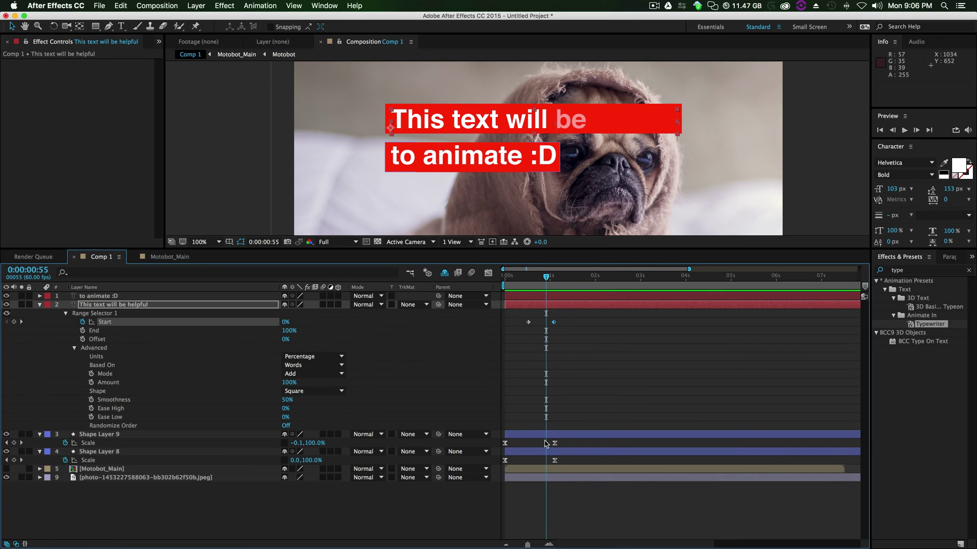
# Move the end Scale keyframes of Shape Layer 9 and Shape Layer 8 to 0:00:00:44 and preview from the start
pyautogui.moveTo(546, 444)
pyautogui.mouseDown()
pyautogui.moveTo(559, 463)
pyautogui.moveTo(537, 443)
pyautogui.mouseUp()
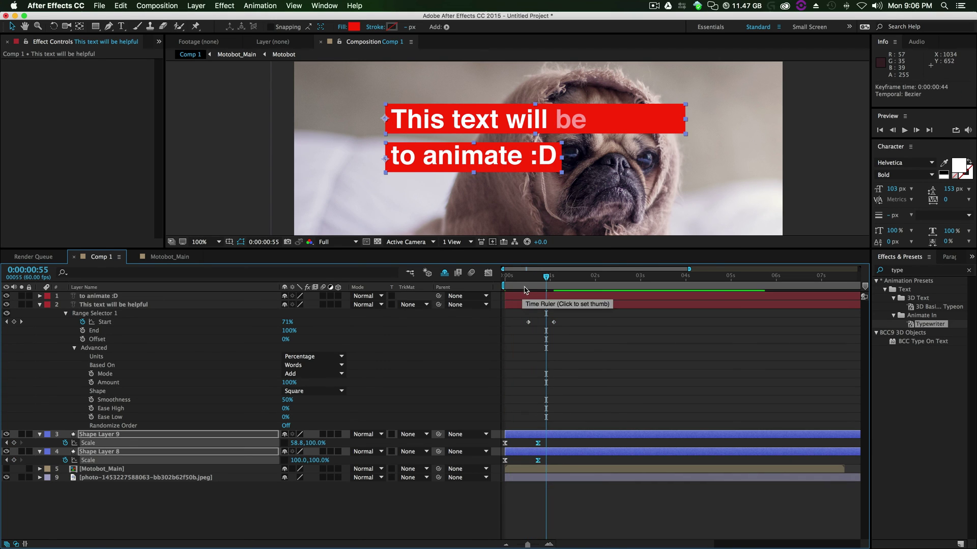
pyautogui.press('Home')
pyautogui.press('space')
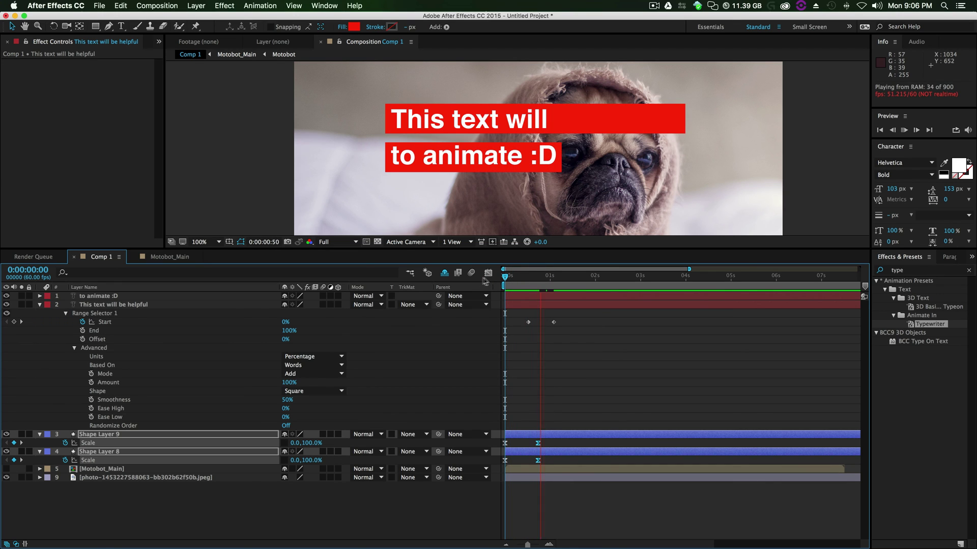
pyautogui.press('space')
# Move the first line's end Start keyframe to 0:00:00:53 and preview the faster reveal
pyautogui.moveTo(559, 322); pyautogui.dragTo(549, 322)
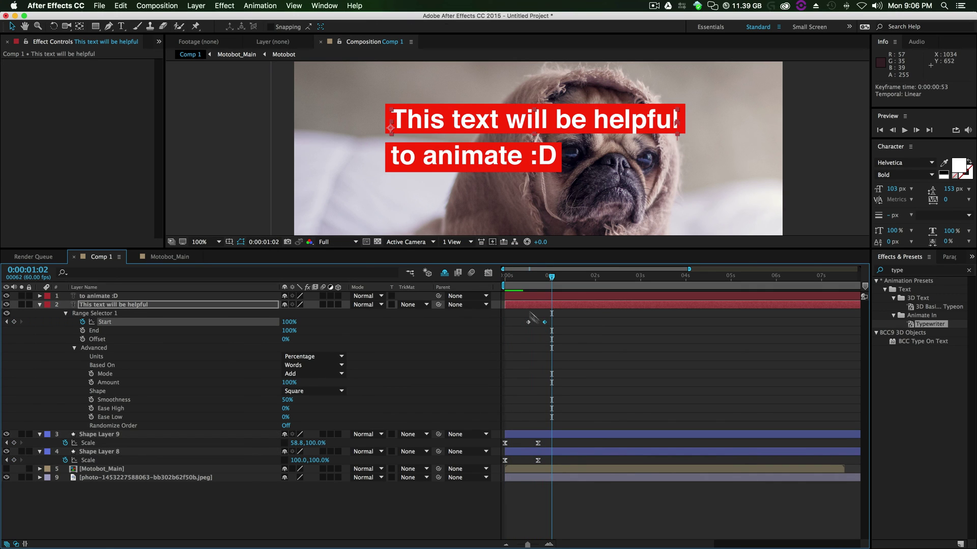
pyautogui.click(503, 276)
pyautogui.press('space')
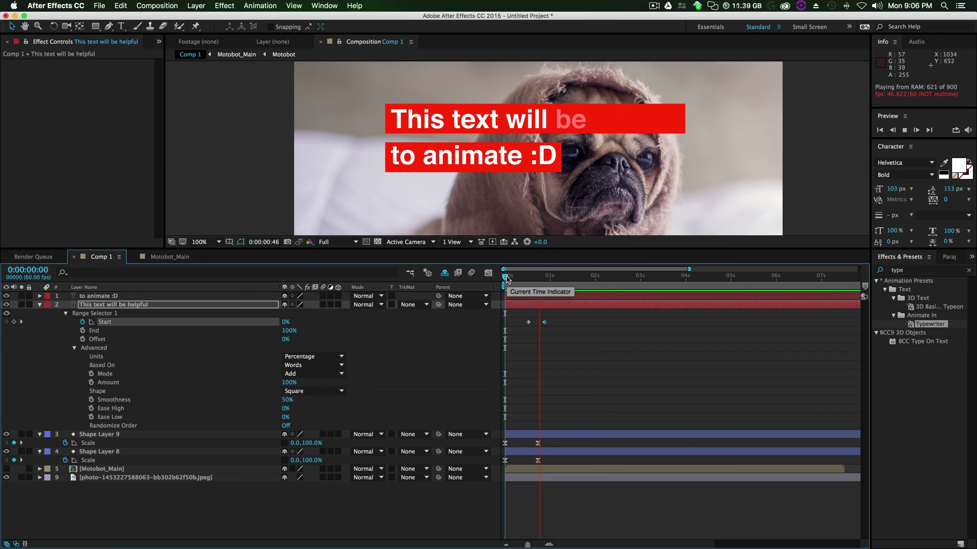
# Shift both Start keyframes of the first line earlier so the reveal begins at 0:00:00:21, and preview
pyautogui.moveTo(570, 331); pyautogui.dragTo(521, 324)
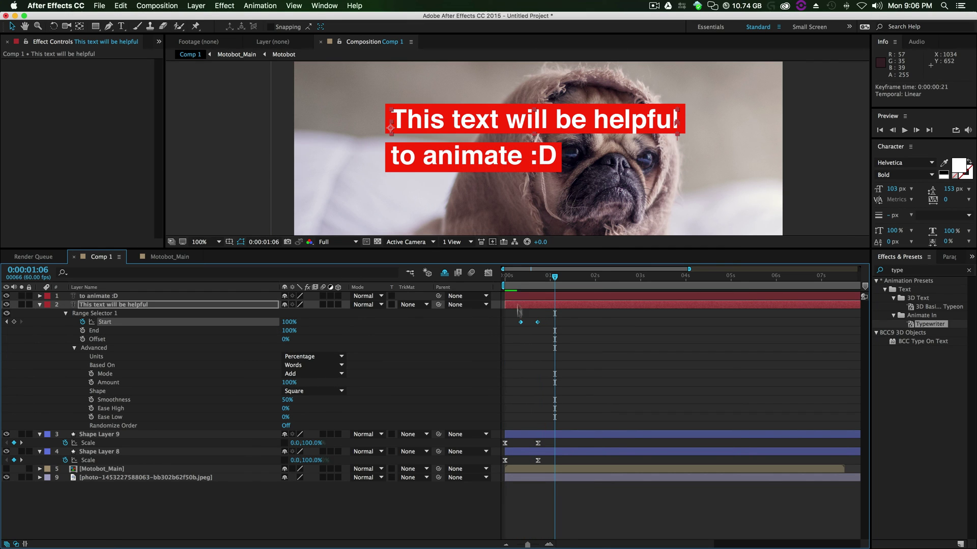
pyautogui.press('space')
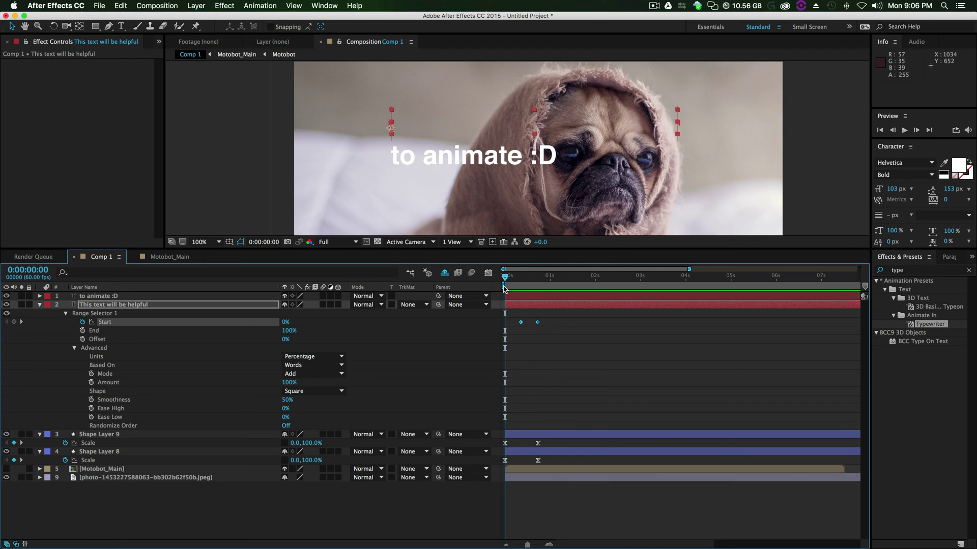
pyautogui.press('space')
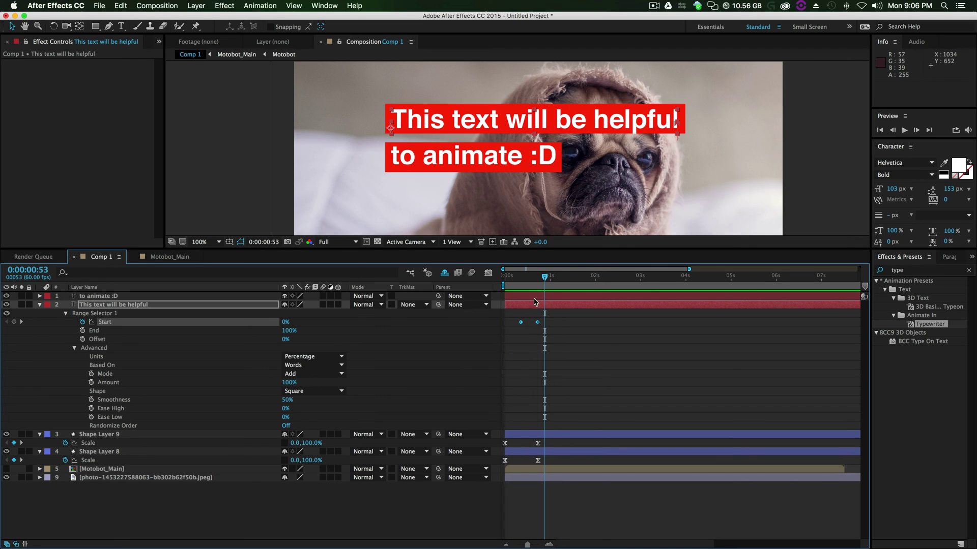
# Try copying Range Selector 1 to the "to animate :D" layer, shift the pasted Start keyframes to follow the first line's, and preview
pyautogui.click(108, 314)
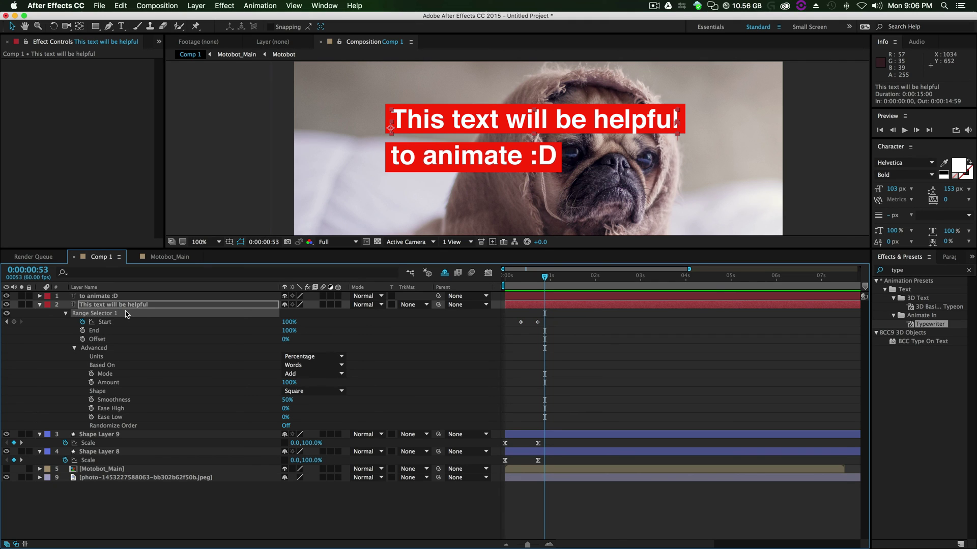
pyautogui.press('super+c')
pyautogui.click(516, 295)
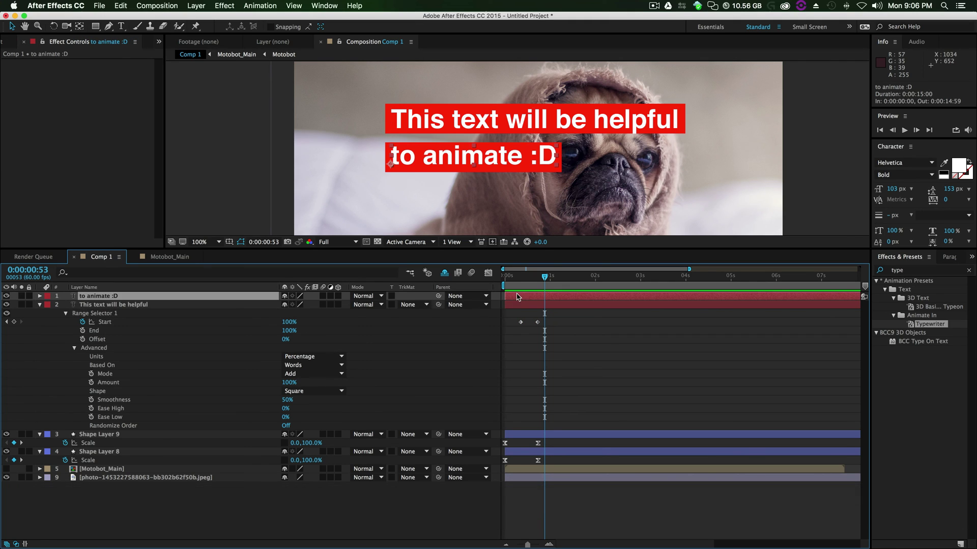
pyautogui.press('super+v')
pyautogui.click(118, 297)
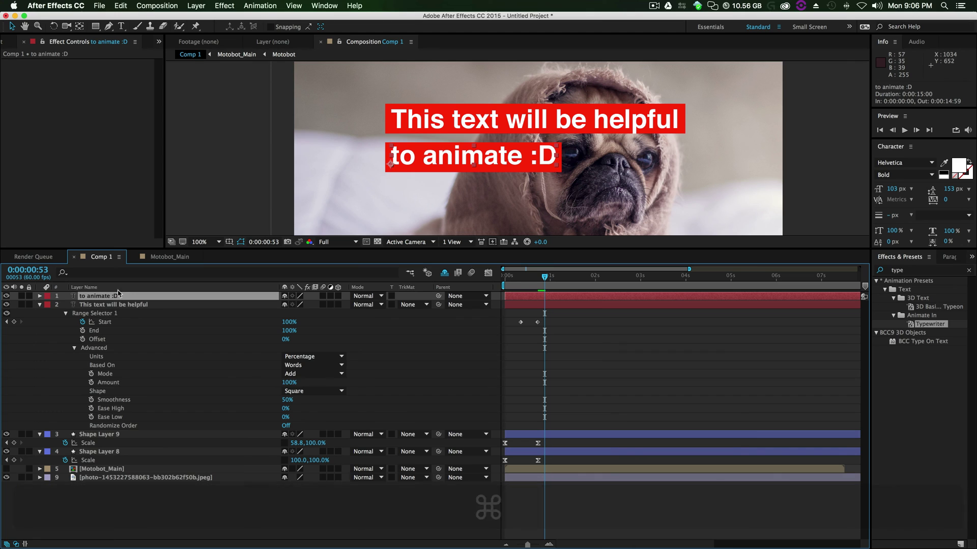
pyautogui.press('u')
pyautogui.moveTo(522, 309)
pyautogui.mouseDown()
pyautogui.moveTo(567, 319)
pyautogui.moveTo(525, 317)
pyautogui.mouseUp()
pyautogui.press('space')
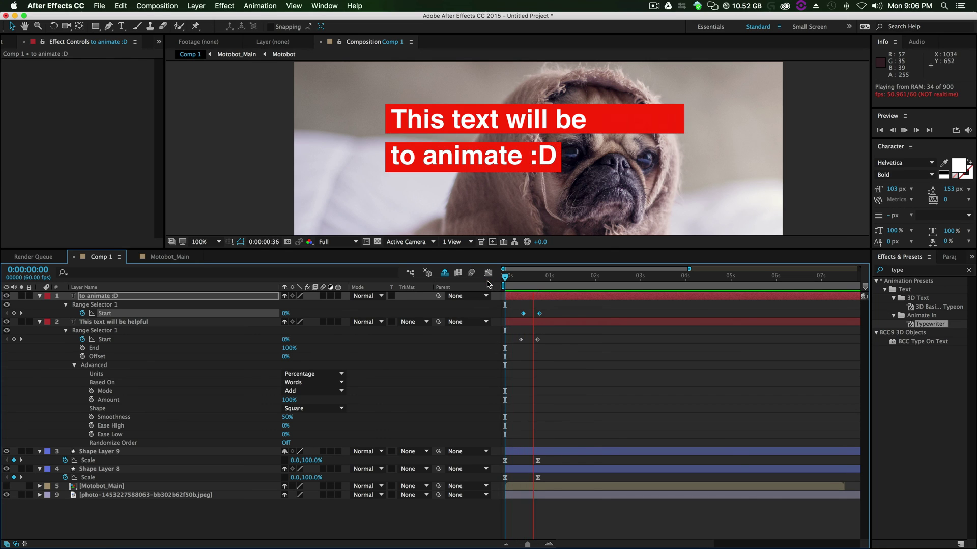
# Preview the second line with the pasted Range Selector, and undo the paste on the "to animate :D" layer
pyautogui.click(106, 297)
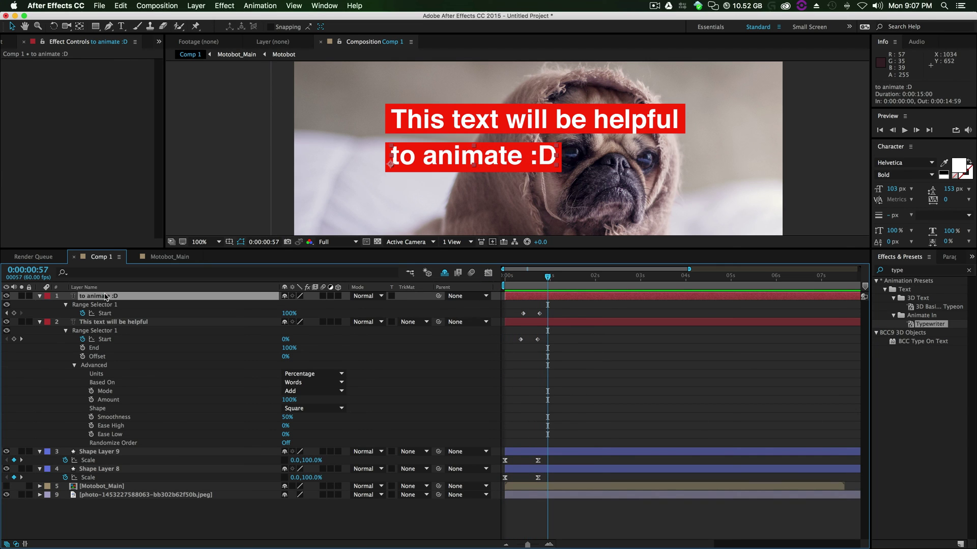
pyautogui.moveTo(535, 278); pyautogui.dragTo(504, 278)
pyautogui.press('space')
pyautogui.press('super+z')
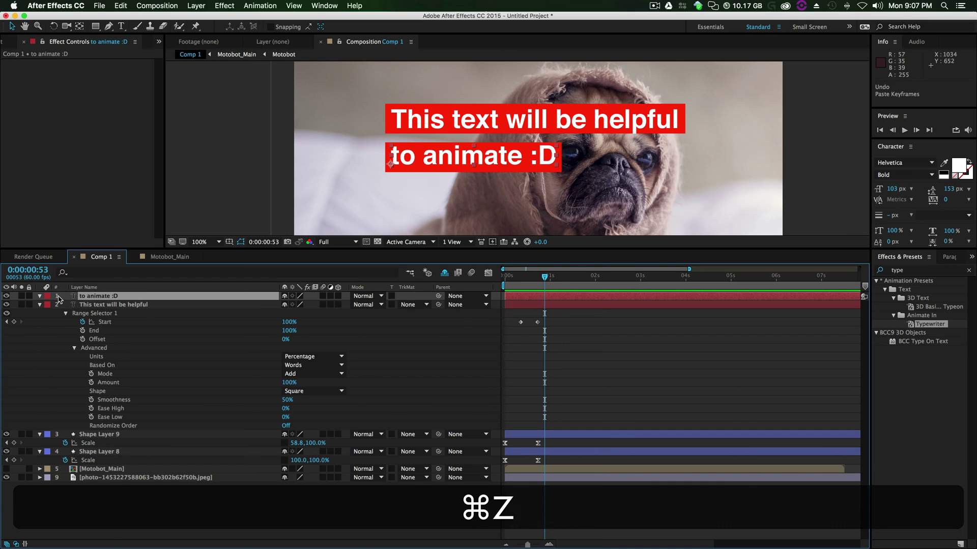
# Apply the Typewriter preset to the "to animate :D" layer and preview its reveal
pyautogui.moveTo(932, 325); pyautogui.dragTo(550, 295)
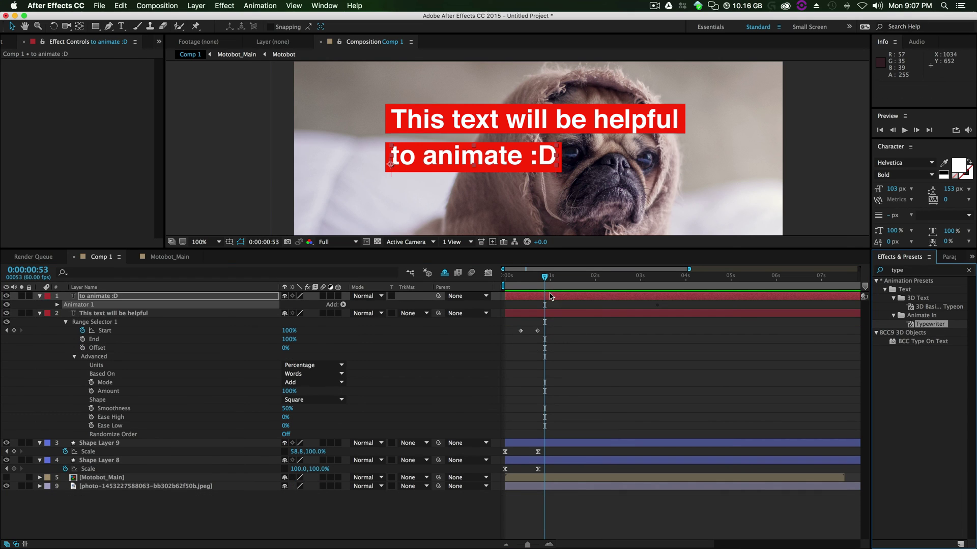
pyautogui.click(607, 293)
pyautogui.press('space')
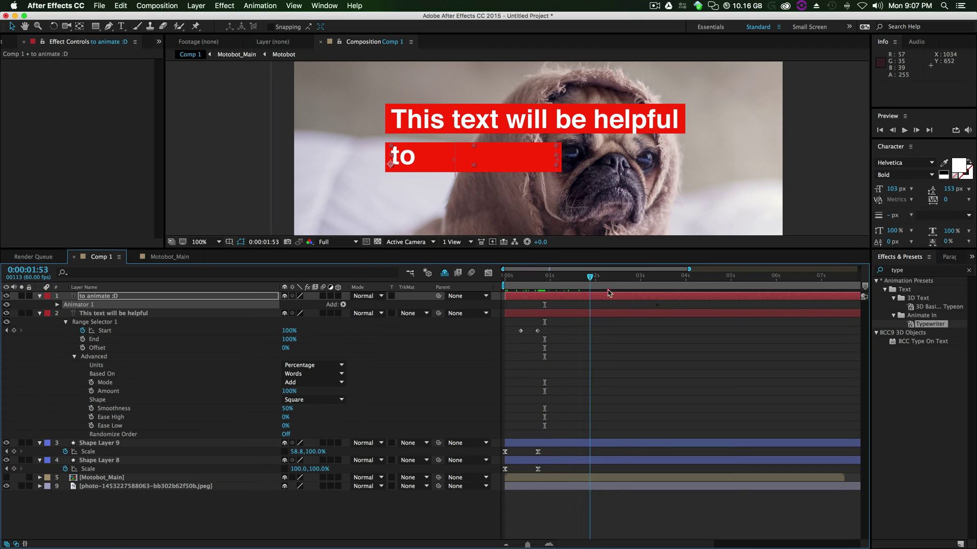
# Show the second line's Start keyframes and move them to begin with the first line's at 0:00:00:21 and end just after them
pyautogui.press('u')
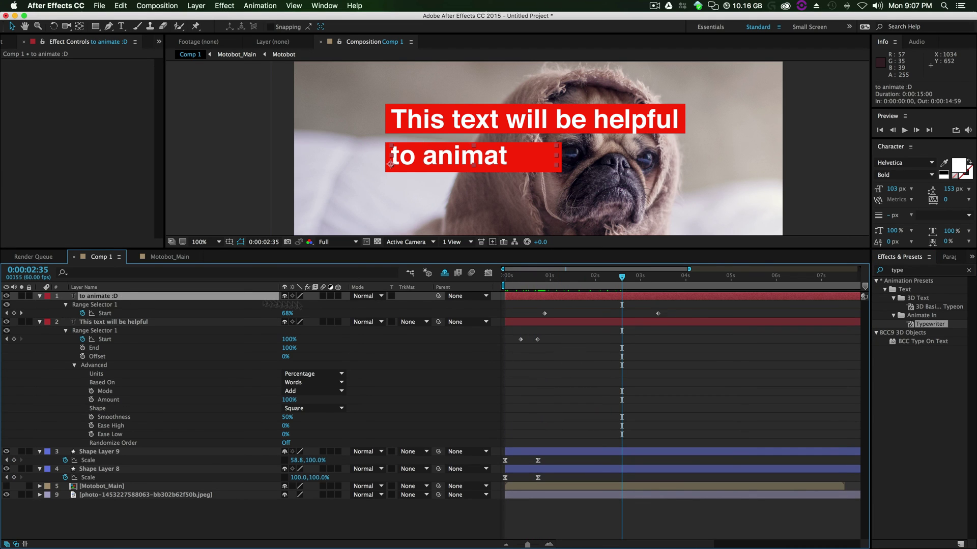
pyautogui.moveTo(697, 309); pyautogui.dragTo(520, 315)
pyautogui.click(616, 310)
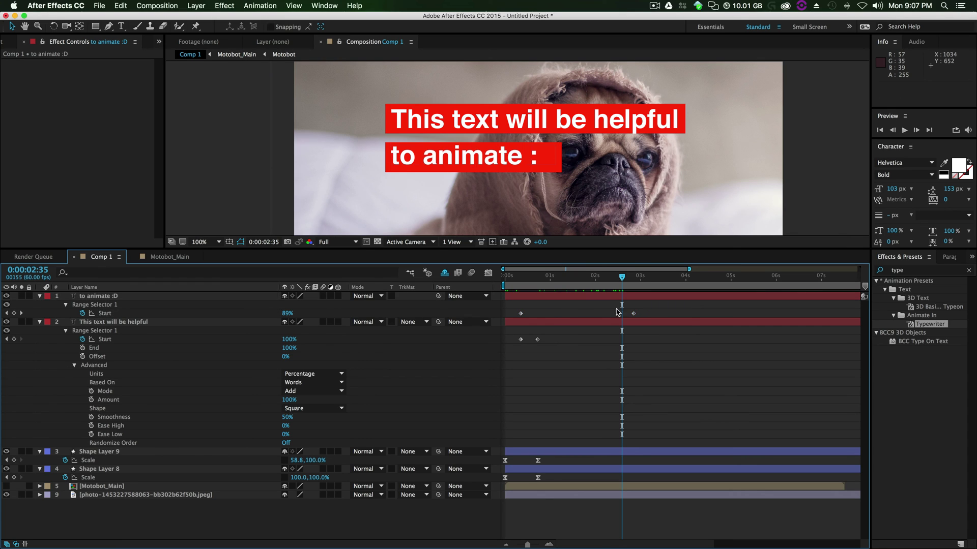
pyautogui.moveTo(634, 313); pyautogui.dragTo(538, 320)
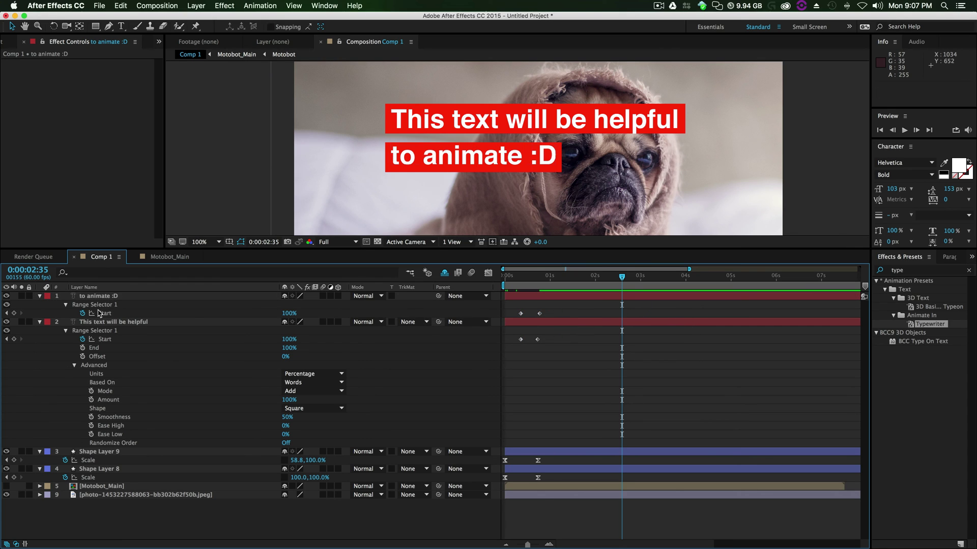
# Set the "to animate :D" Range Selector to be based on Words with 50% Smoothness, and preview the reveal
pyautogui.click(73, 305)
pyautogui.click(66, 305)
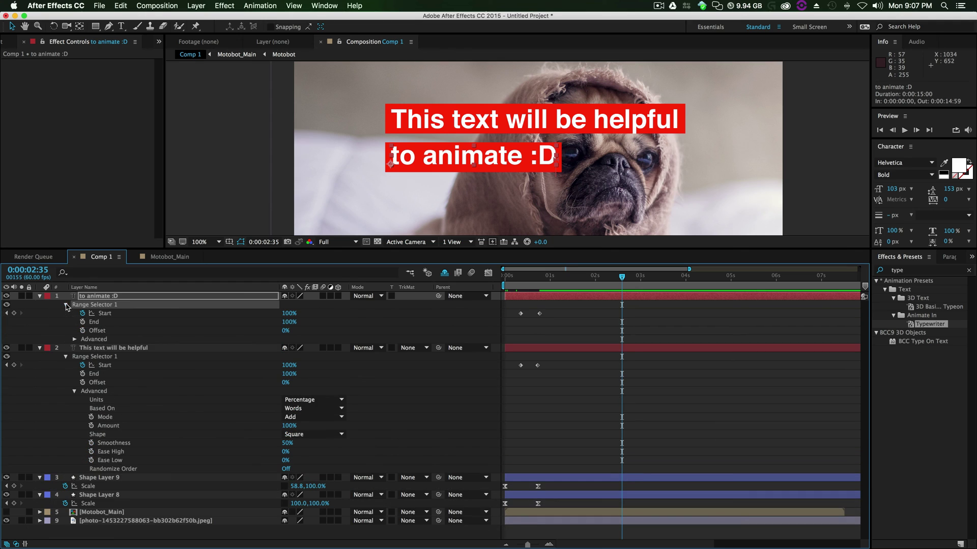
pyautogui.click(74, 339)
pyautogui.click(305, 356)
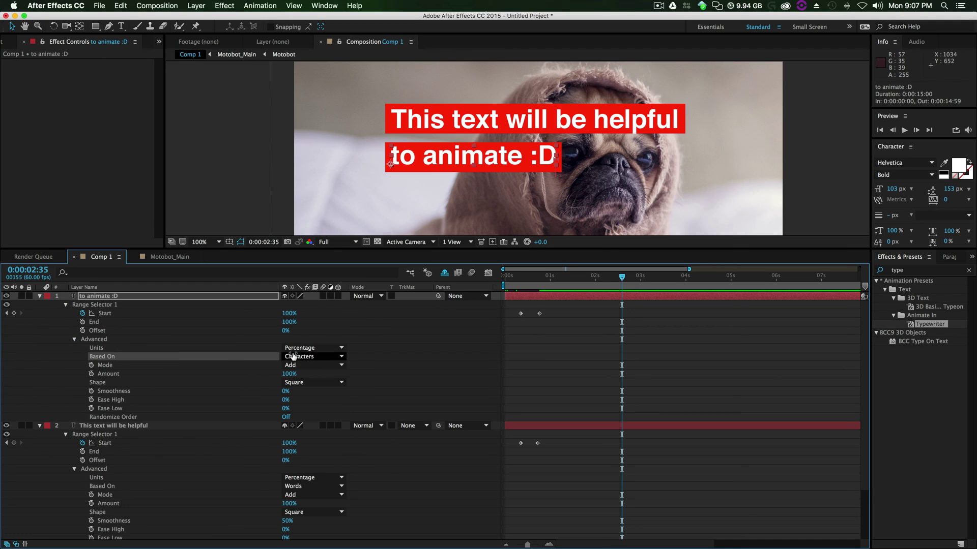
pyautogui.click(306, 386)
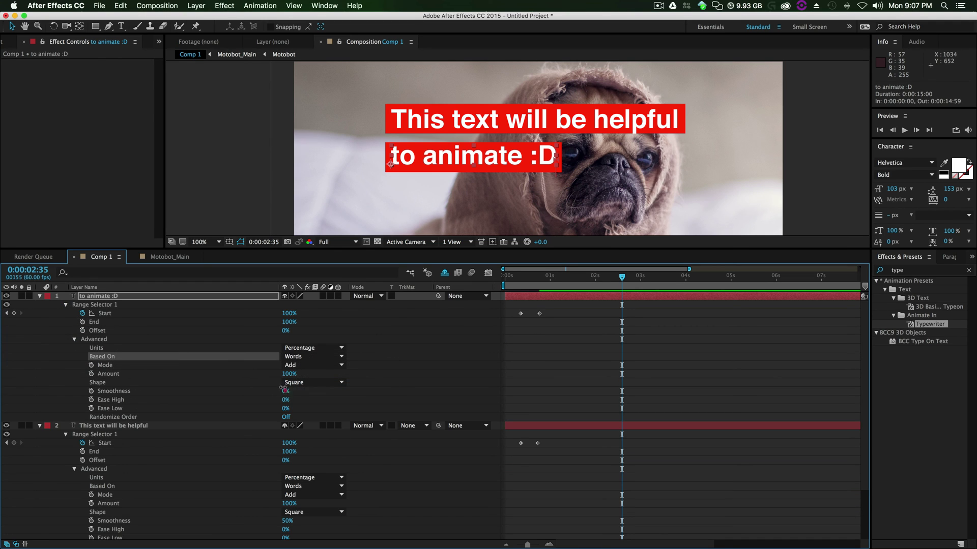
pyautogui.write('50')
pyautogui.click(401, 381)
pyautogui.moveTo(547, 277); pyautogui.dragTo(507, 296)
pyautogui.press('space')
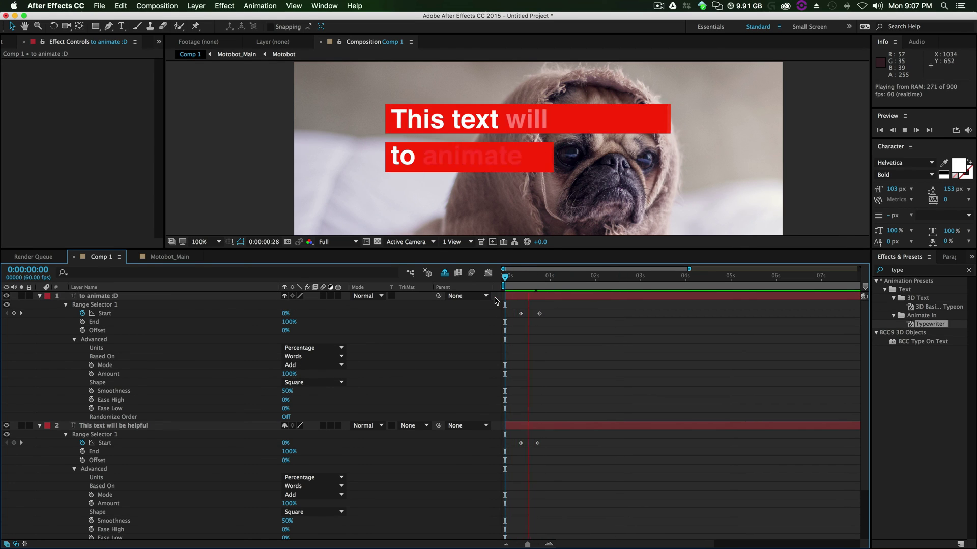
pyautogui.press('space')
# Delay both Scale keyframes of Shape Layer 9 so the second bar's wipe ends at 0:00:00:53
pyautogui.click(520, 314)
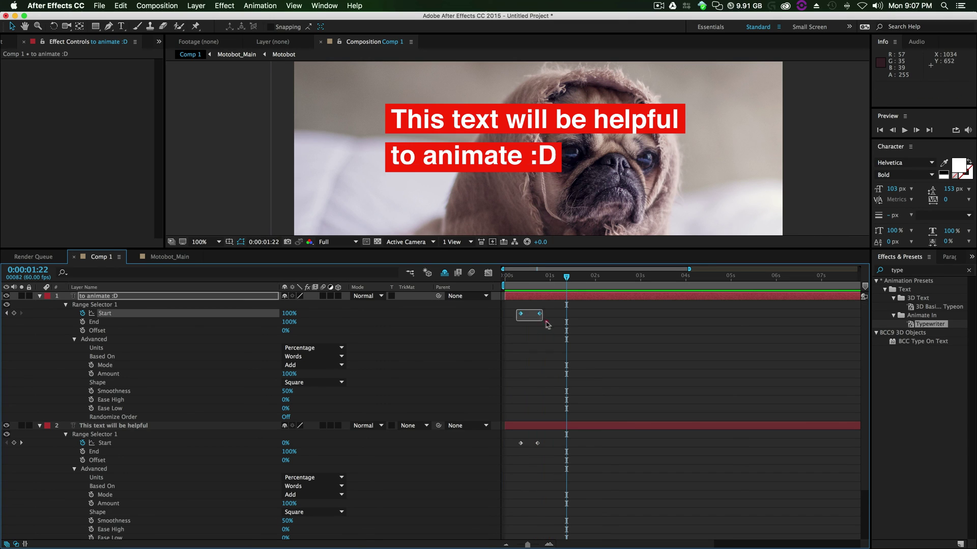
pyautogui.click(539, 313)
pyautogui.scroll(-3, 557, 396)
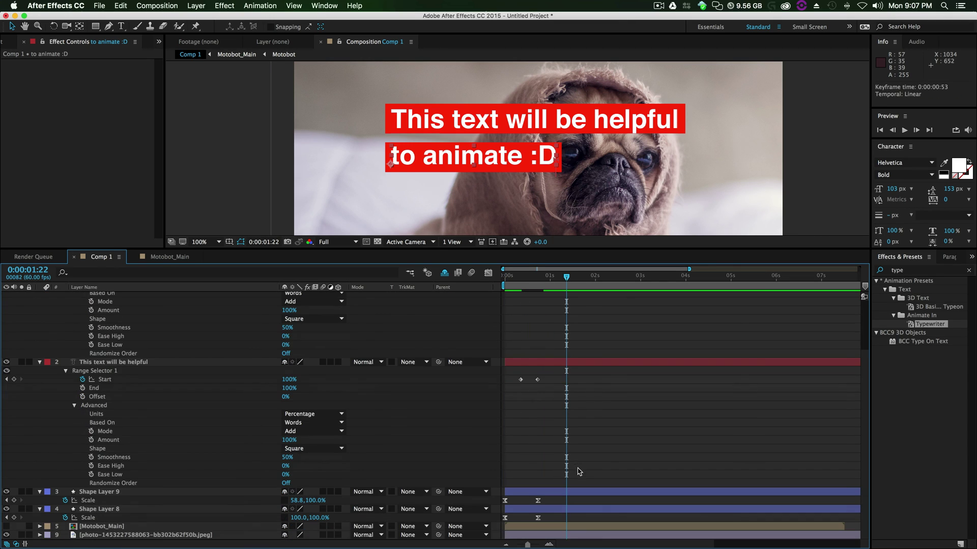
pyautogui.click(538, 517)
pyautogui.click(506, 518)
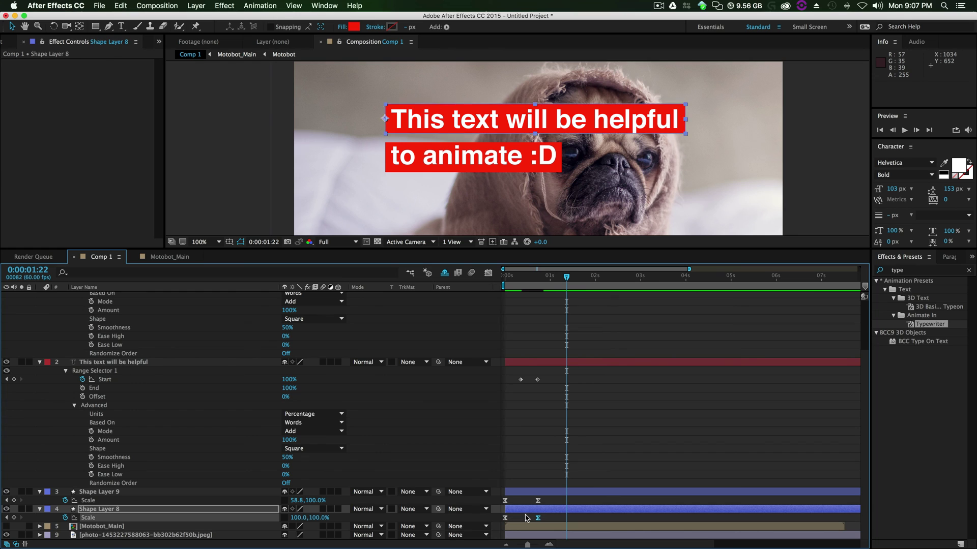
pyautogui.click(526, 518)
pyautogui.click(533, 510)
pyautogui.click(535, 495)
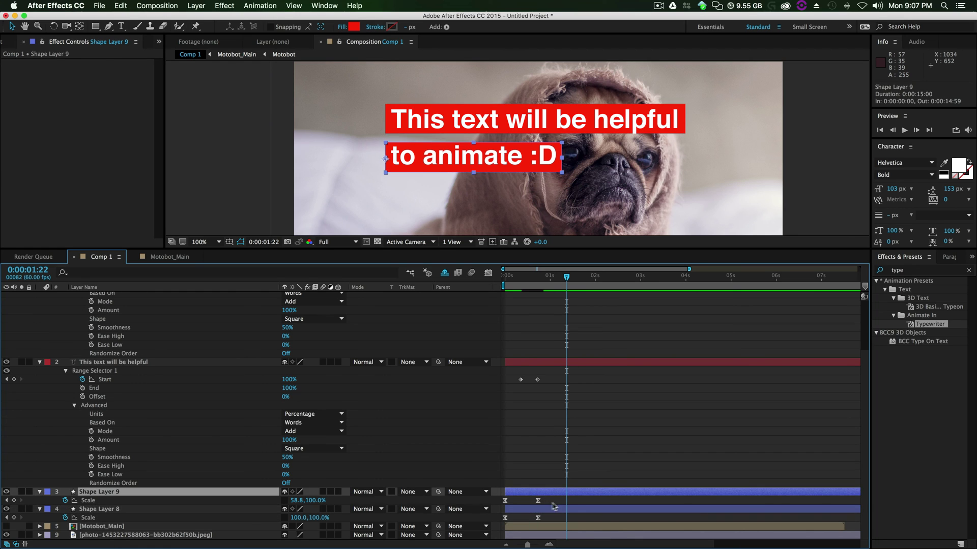
pyautogui.moveTo(559, 504)
pyautogui.mouseDown()
pyautogui.moveTo(510, 506)
pyautogui.moveTo(544, 500)
pyautogui.mouseUp()
# Preview the staggered wipe of the two red bars from the beginning of the composition
pyautogui.press('Home')
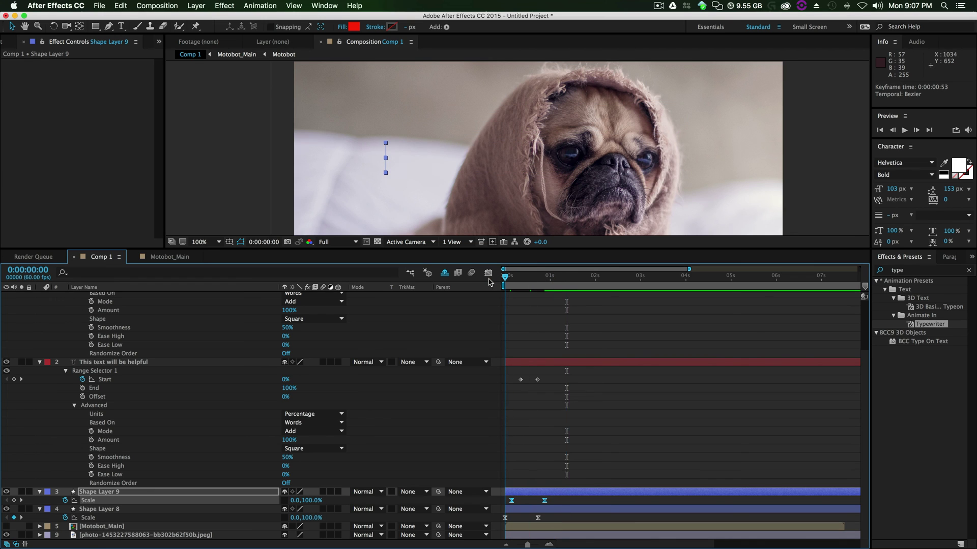
pyautogui.press('space')
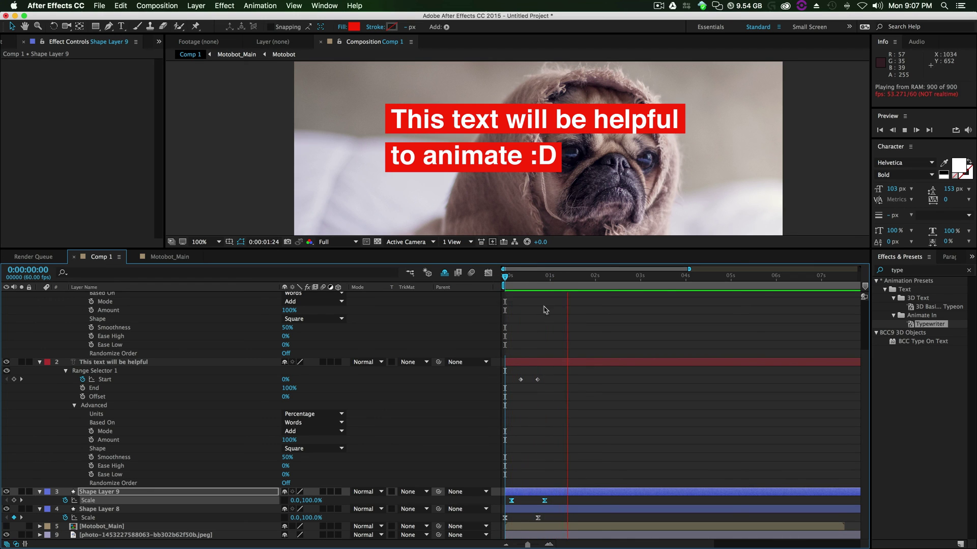
pyautogui.press('space')
pyautogui.press('space')
pyautogui.press('space')
pyautogui.press('space')
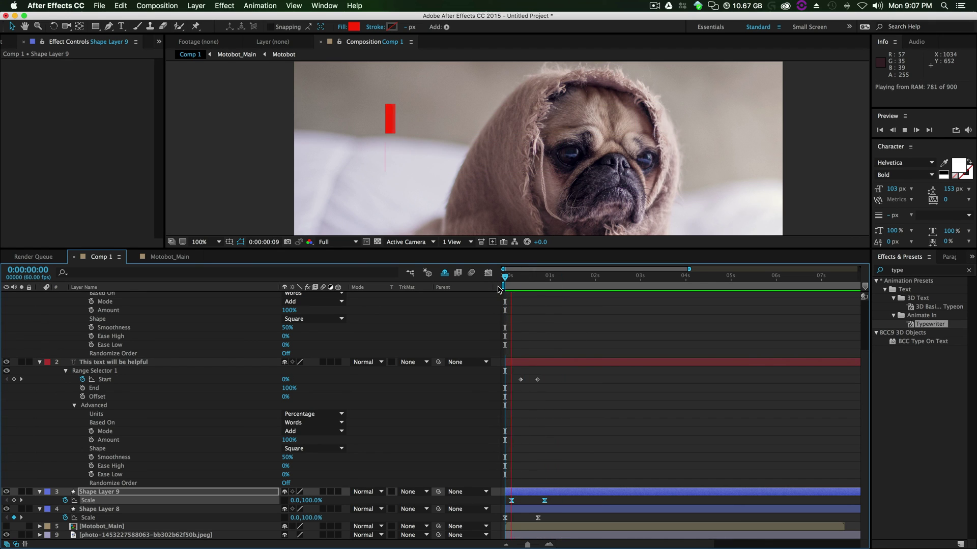
pyautogui.press('space')
# Move Shape Layer 9's Scale keyframes earlier so they begin at 0:00:00:04, and preview the bars' timing
pyautogui.moveTo(560, 502); pyautogui.dragTo(509, 503)
pyautogui.moveTo(512, 501); pyautogui.dragTo(508, 501)
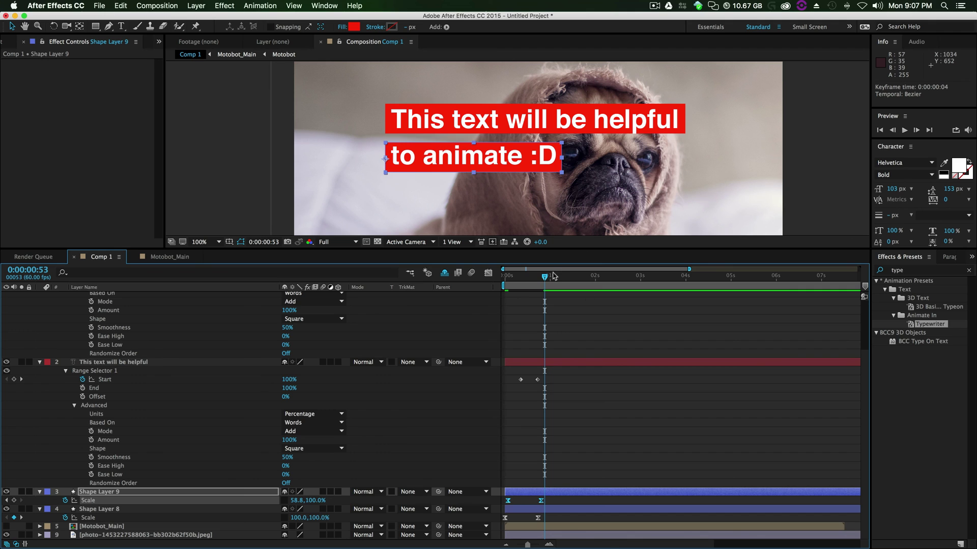
pyautogui.press('space')
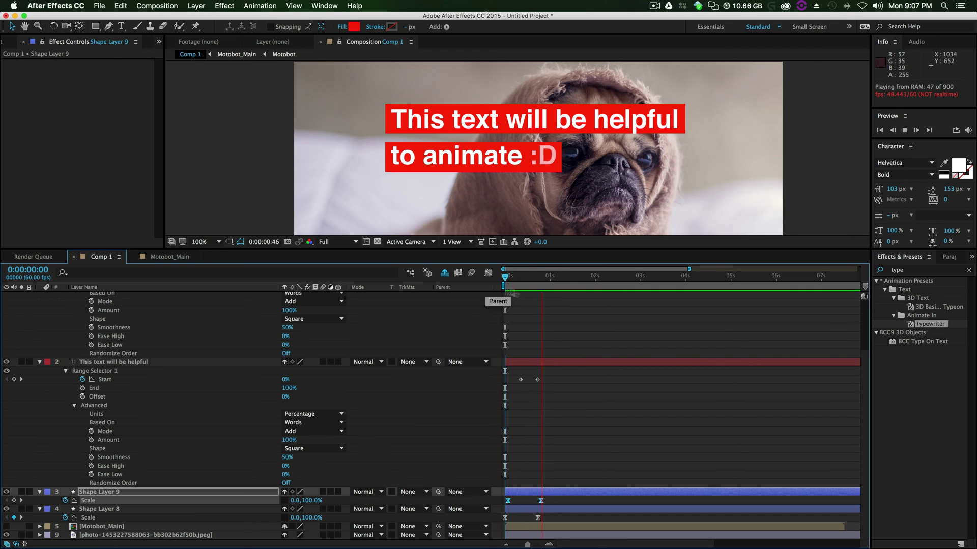
pyautogui.press('space')
# Shift the "to animate :D" Start keyframes to begin at 0:00:00:24, and show only keyframed properties on the four caption layers
pyautogui.scroll(3, 494, 416)
pyautogui.moveTo(563, 308); pyautogui.dragTo(523, 315)
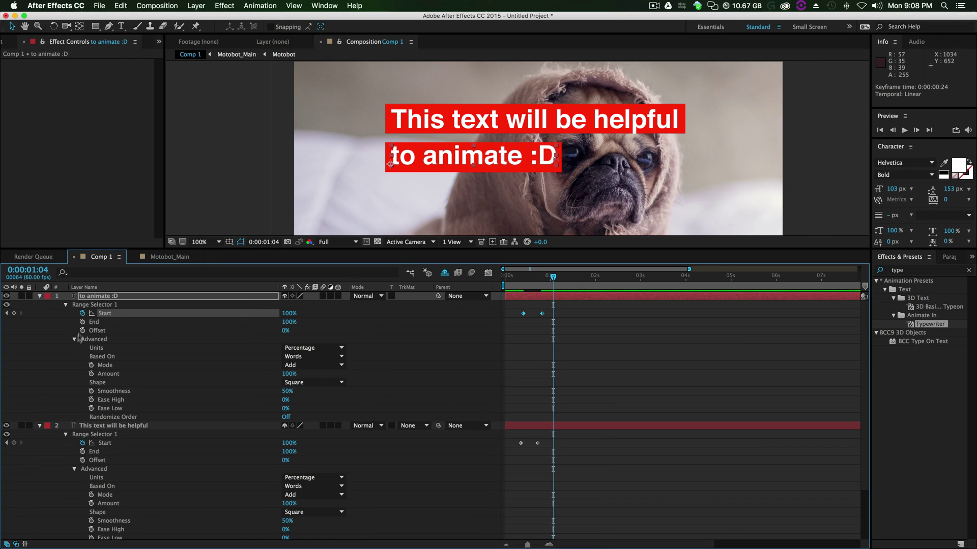
pyautogui.click(110, 296)
pyautogui.scroll(-1, 219, 418)
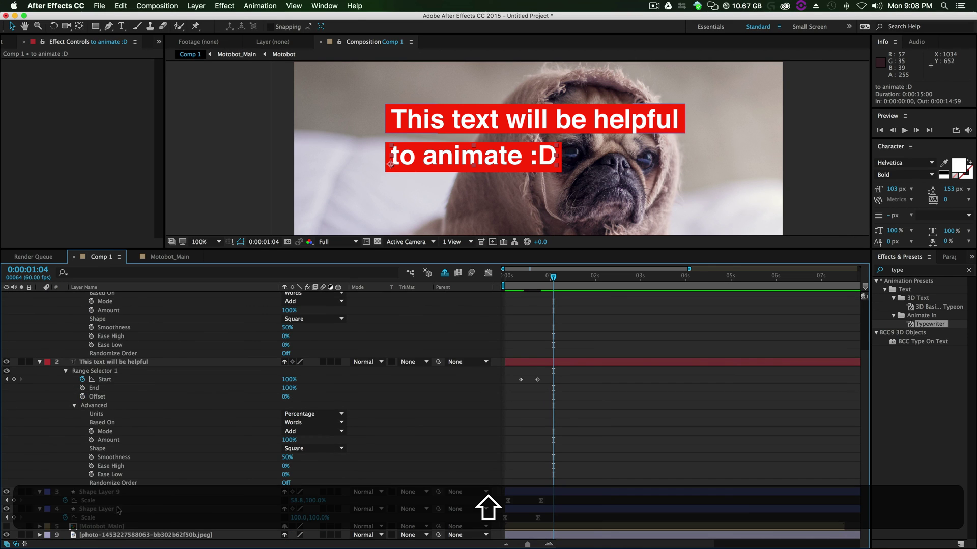
pyautogui.keyDown('shift'); pyautogui.click(120, 509); pyautogui.keyUp('shift')
pyautogui.hotkey('shift', 'u')
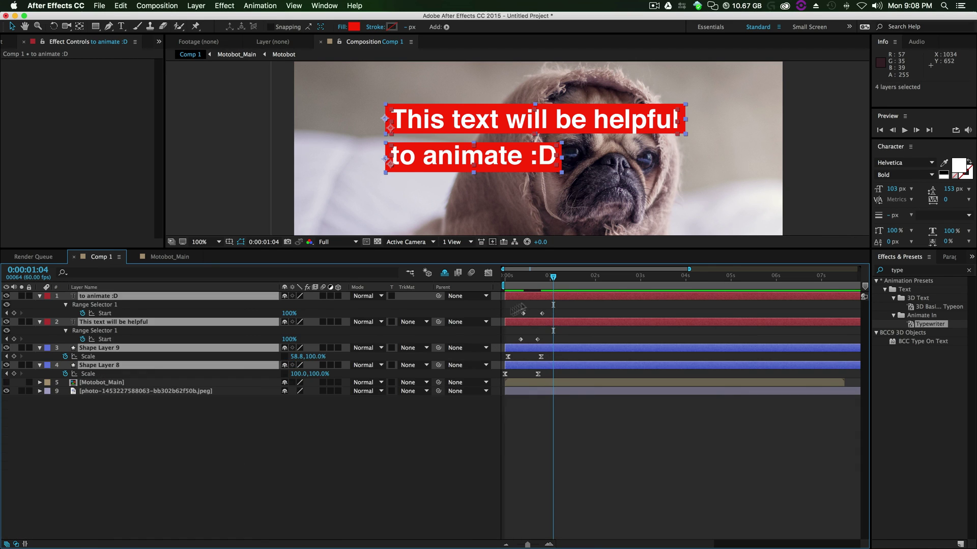
# Preview the caption and move the "to animate :D" layer's last Start keyframe slightly earlier, just after the first line's
pyautogui.moveTo(583, 307); pyautogui.dragTo(524, 317)
pyautogui.press('space')
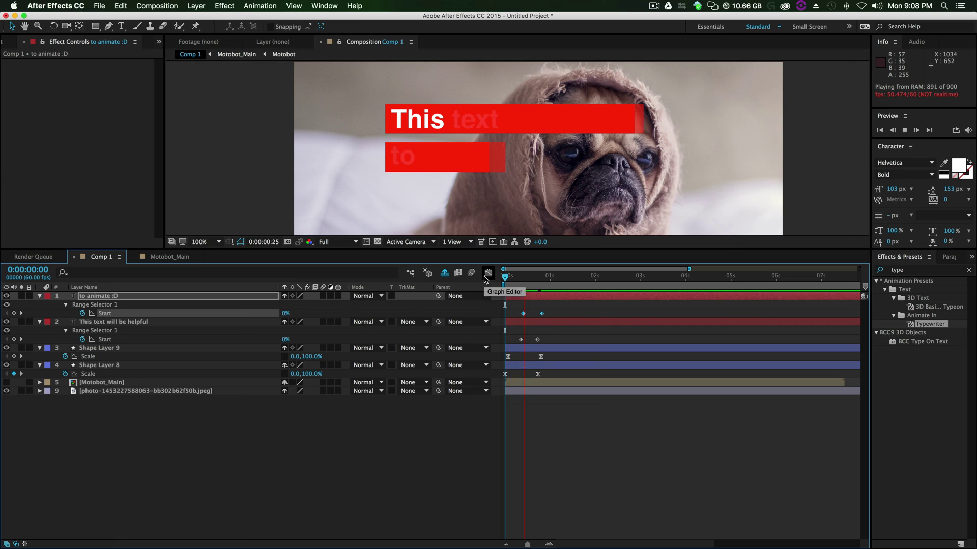
pyautogui.moveTo(541, 313); pyautogui.dragTo(539, 313)
pyautogui.press('space')
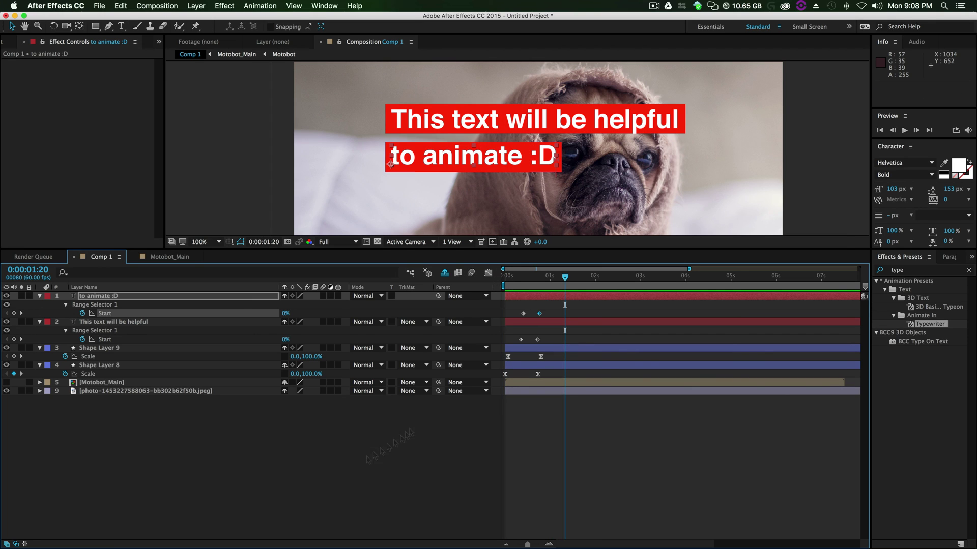
# Nudge Shape Layer 9 up to position 358.0, 401.3 and Shape Layer 8 down to 358.0, 254.5
pyautogui.click(117, 365)
pyautogui.click(117, 348)
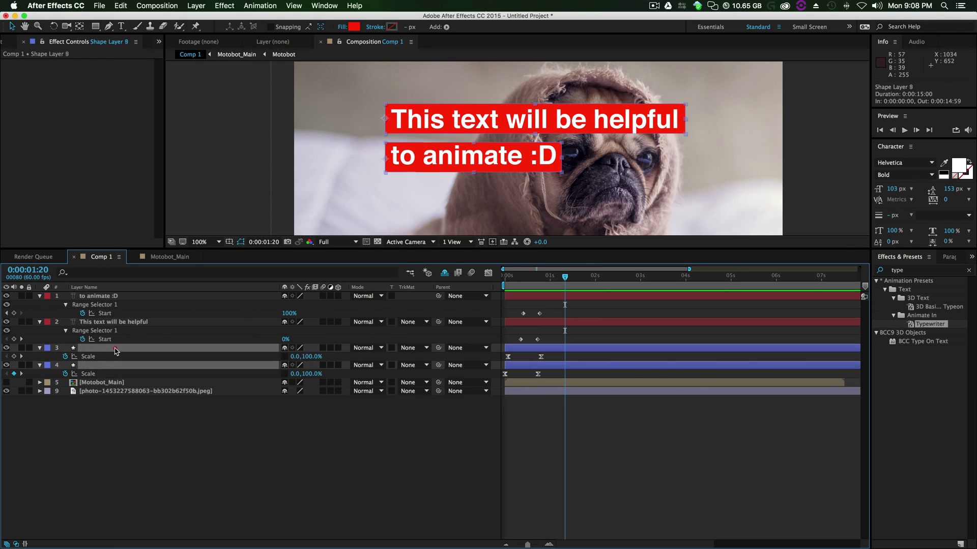
pyautogui.press('Up')
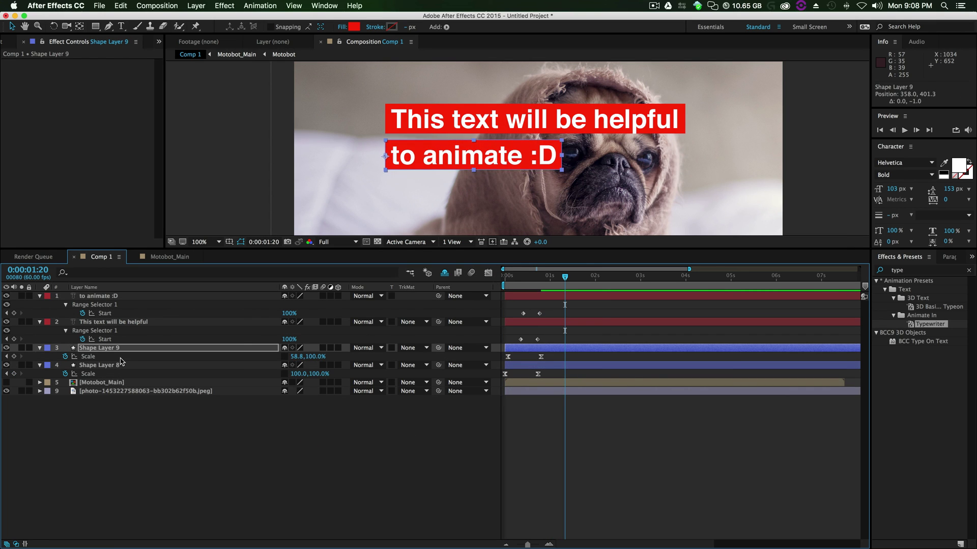
pyautogui.click(122, 365)
pyautogui.press('Down')
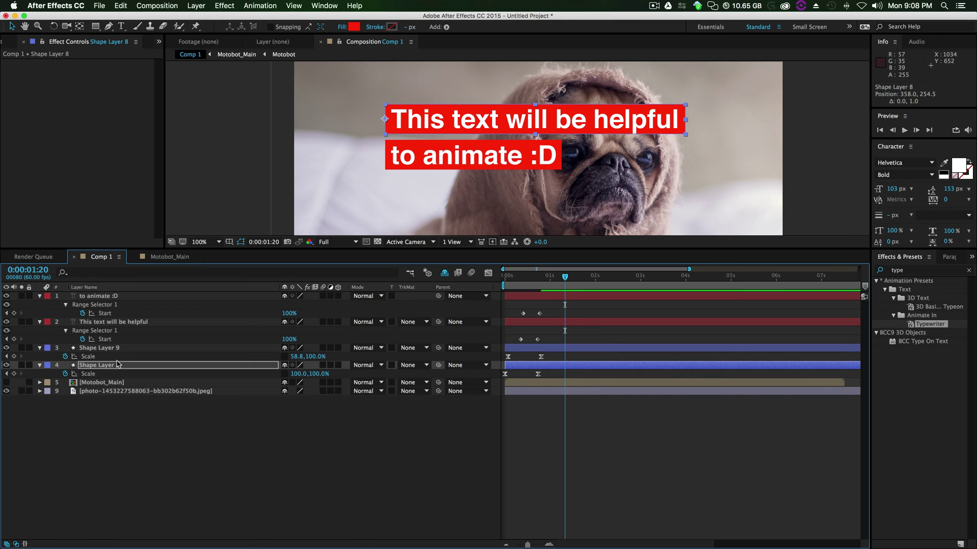
# Switch to Chrome and replay the caption reveal in the CNNMoney motorcycle video several times
pyautogui.click(185, 407)
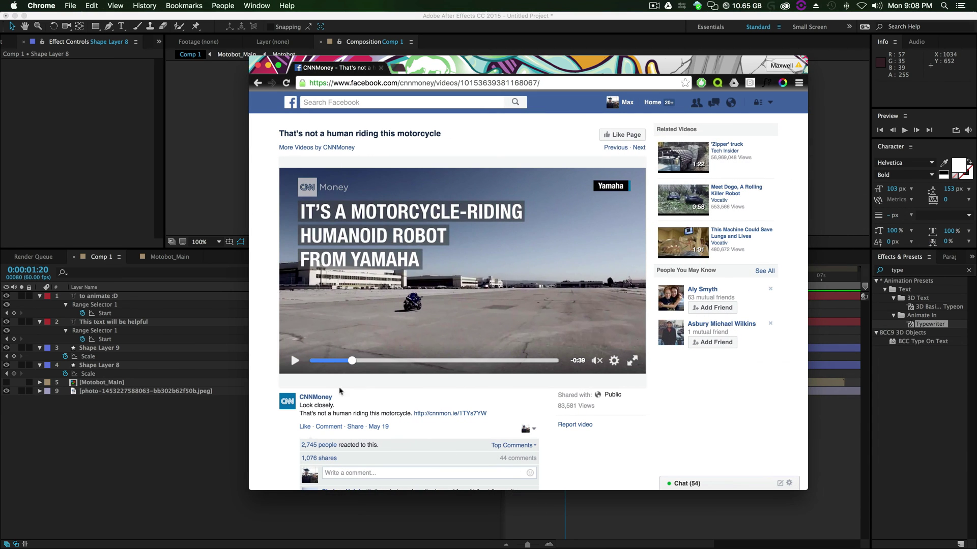
pyautogui.click(341, 361)
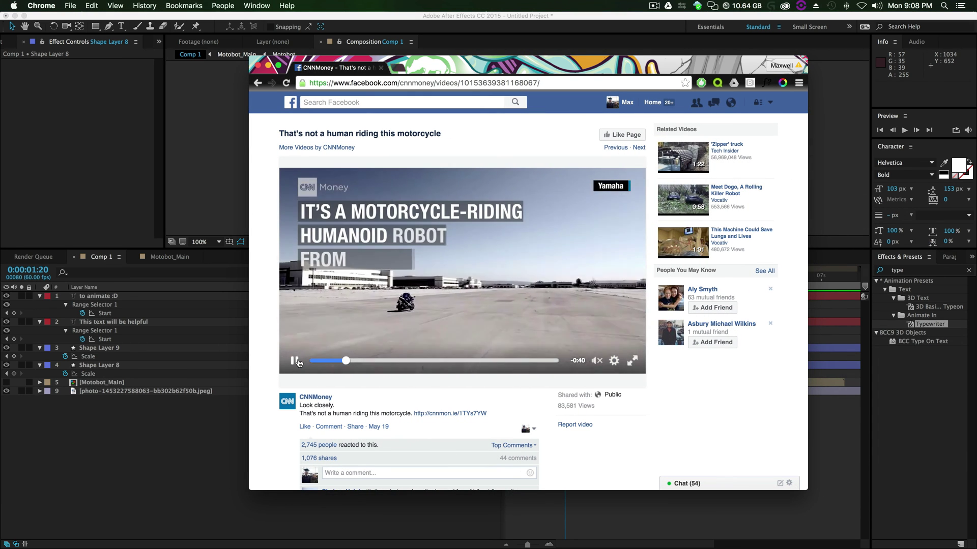
pyautogui.click(299, 362)
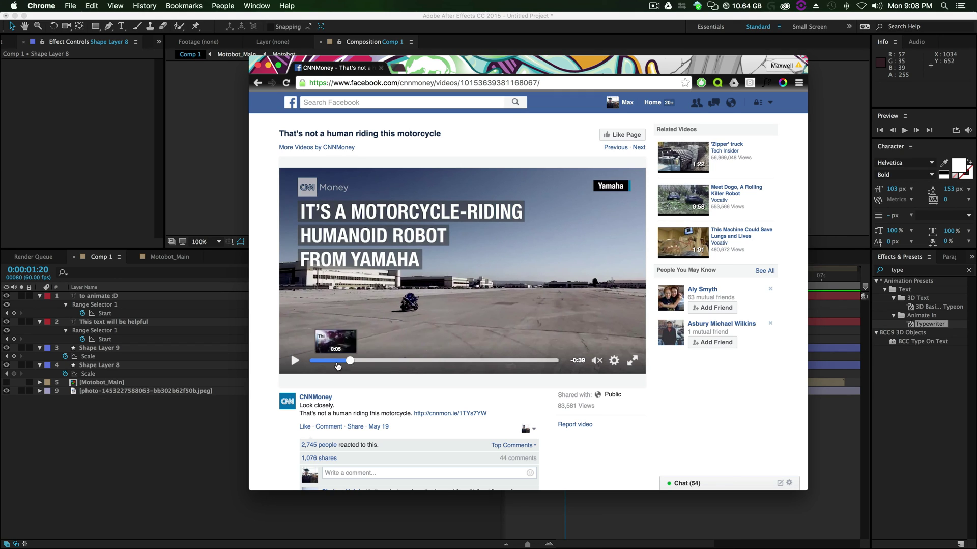
pyautogui.click(346, 360)
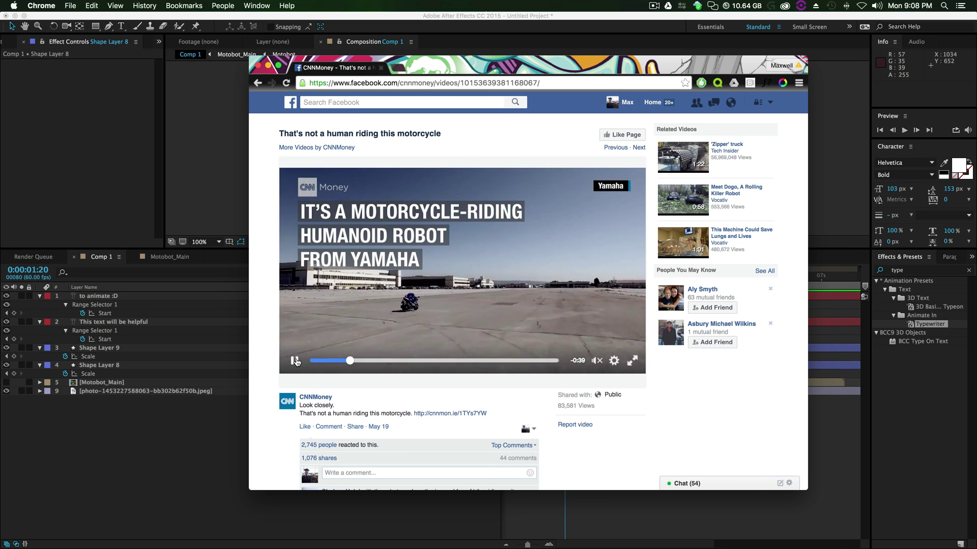
pyautogui.click(340, 362)
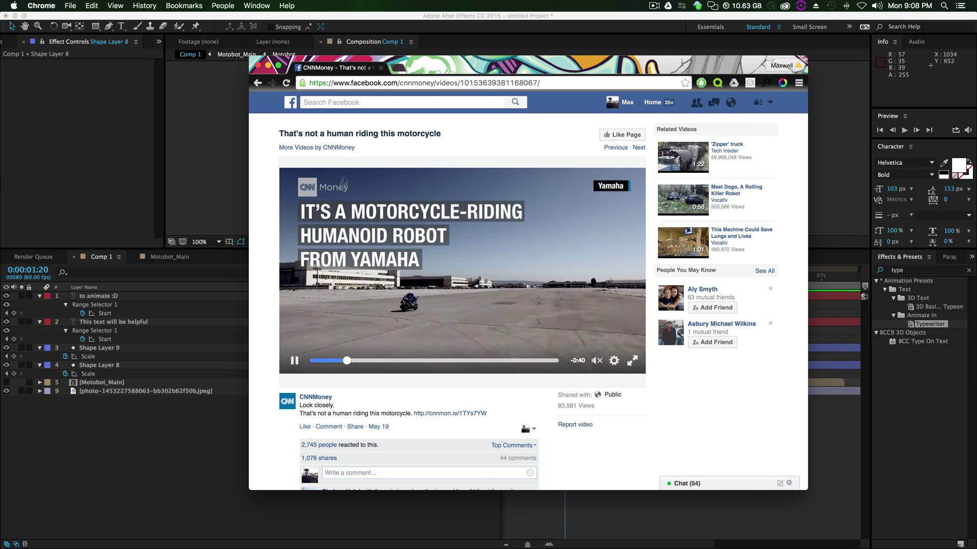
pyautogui.click(344, 362)
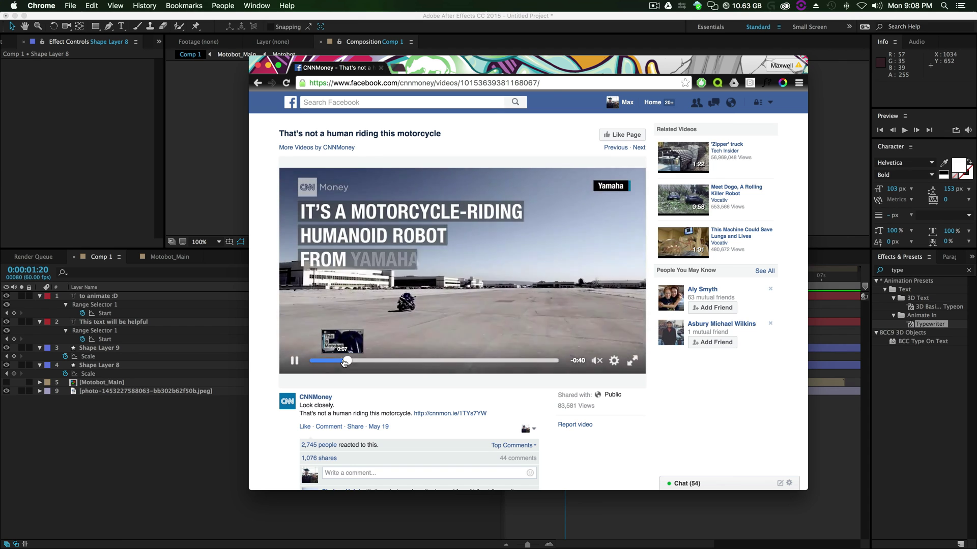
pyautogui.click(343, 362)
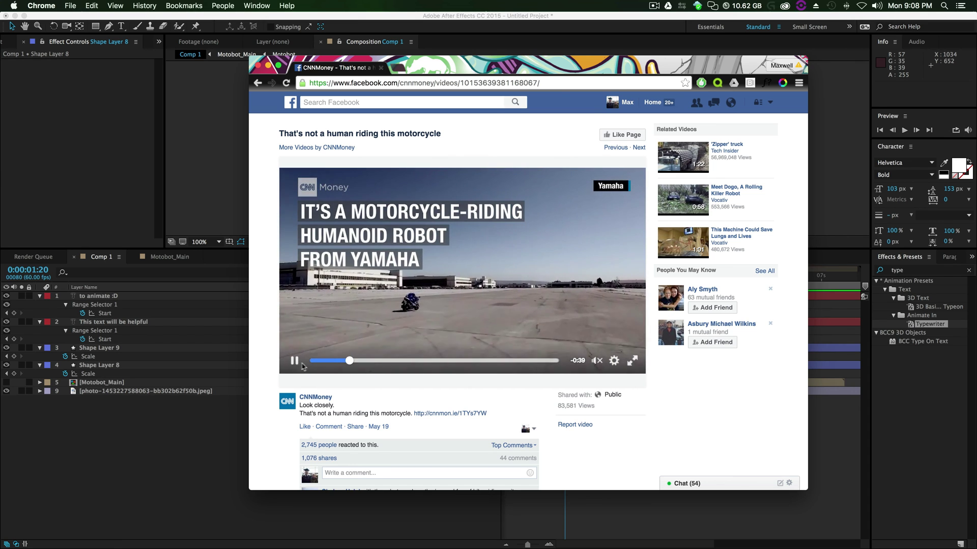
# Return to After Effects, preview the caption from the start, and compare it with the reference video in Chrome
pyautogui.click(211, 501)
pyautogui.moveTo(564, 278); pyautogui.dragTo(504, 279)
pyautogui.press('space')
pyautogui.press('space')
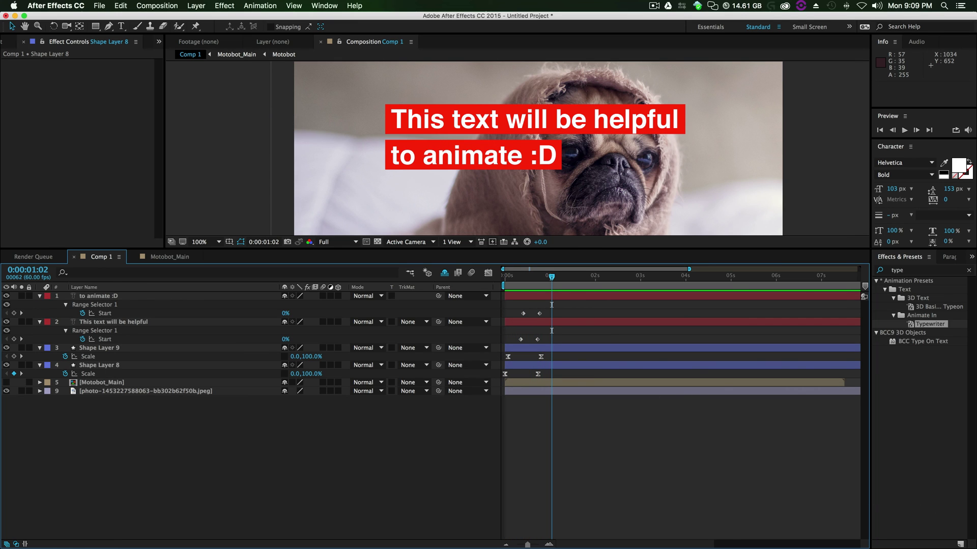
pyautogui.press('super+Tab')
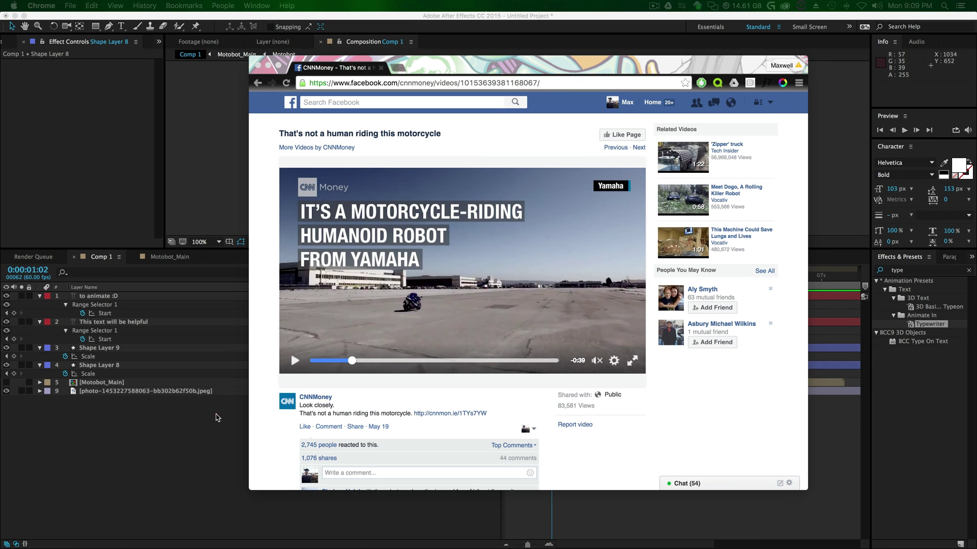
pyautogui.press('super+Tab')
# Apply the Fill effect to Shape Layer 9 and set its color to dark gray 2A2A2A
pyautogui.click(101, 348)
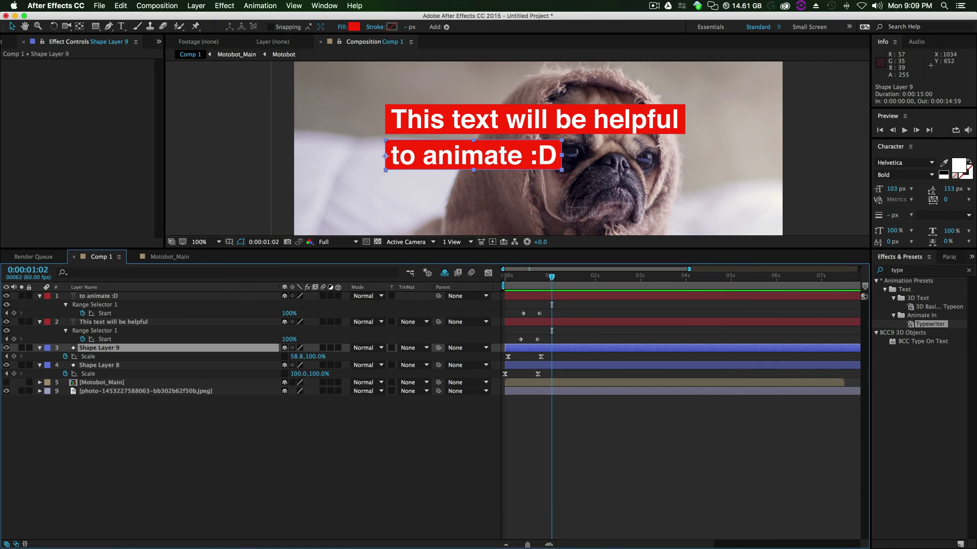
pyautogui.click(904, 270)
pyautogui.write('f')
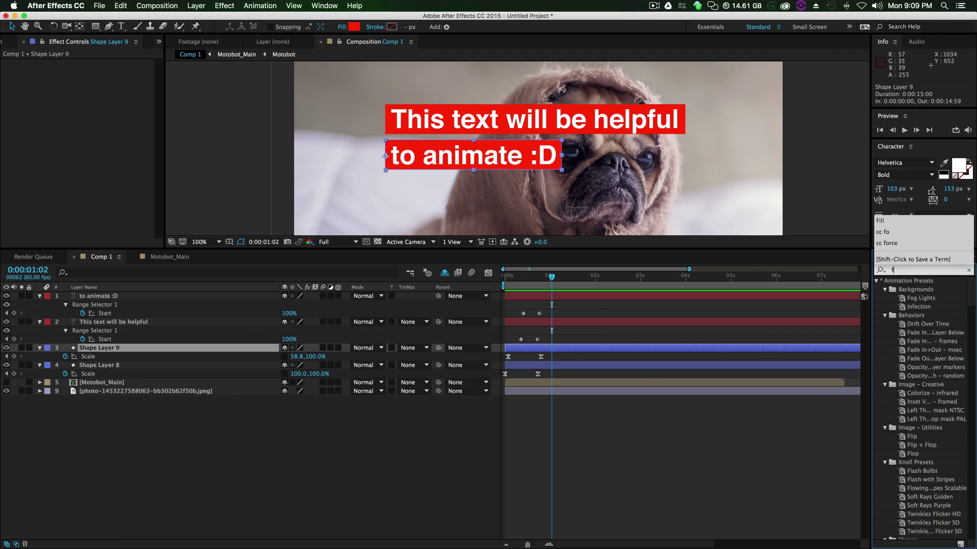
pyautogui.write('ill')
pyautogui.moveTo(901, 333); pyautogui.dragTo(108, 349)
pyautogui.click(95, 88)
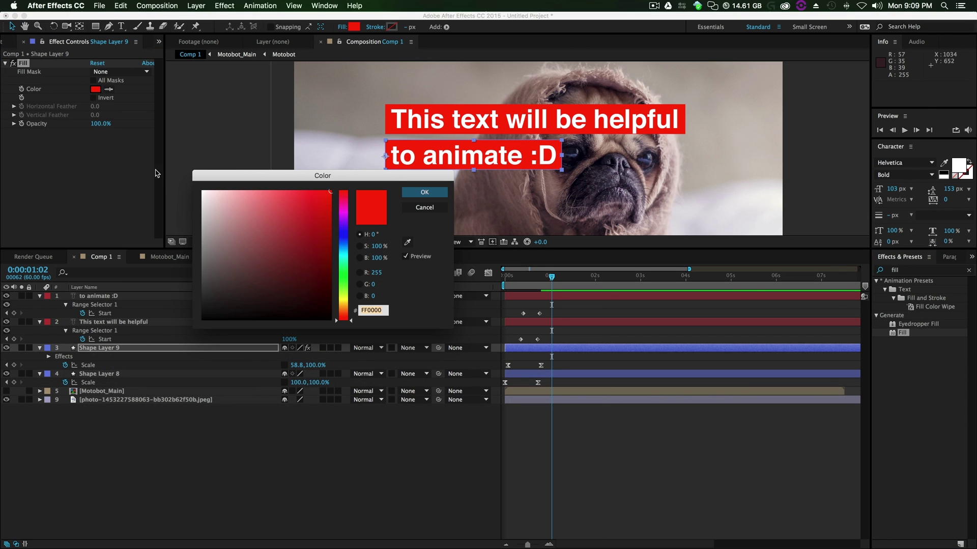
pyautogui.moveTo(207, 288); pyautogui.dragTo(196, 299)
pyautogui.press('Return')
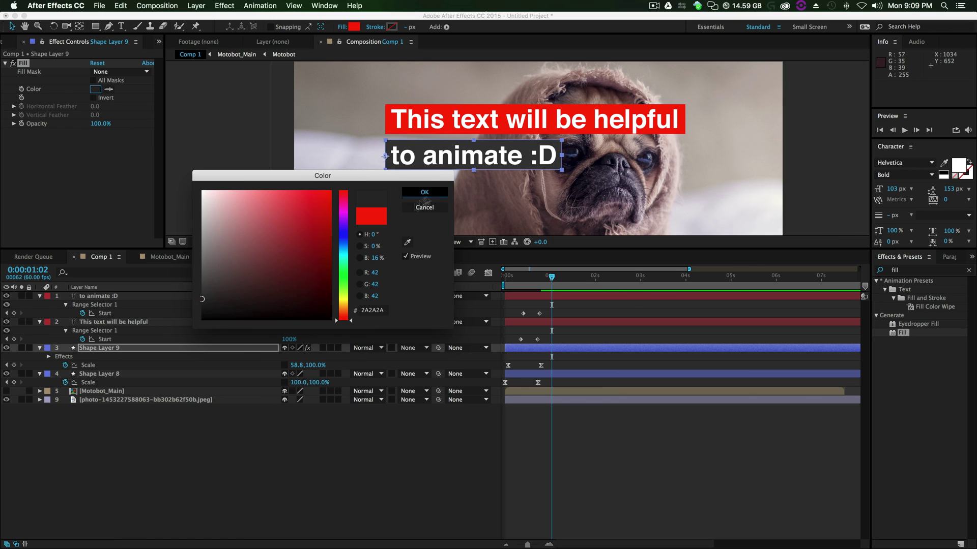
# Copy the dark gray Fill effect from Shape Layer 9 to Shape Layer 8
pyautogui.press('super+c')
pyautogui.click(104, 373)
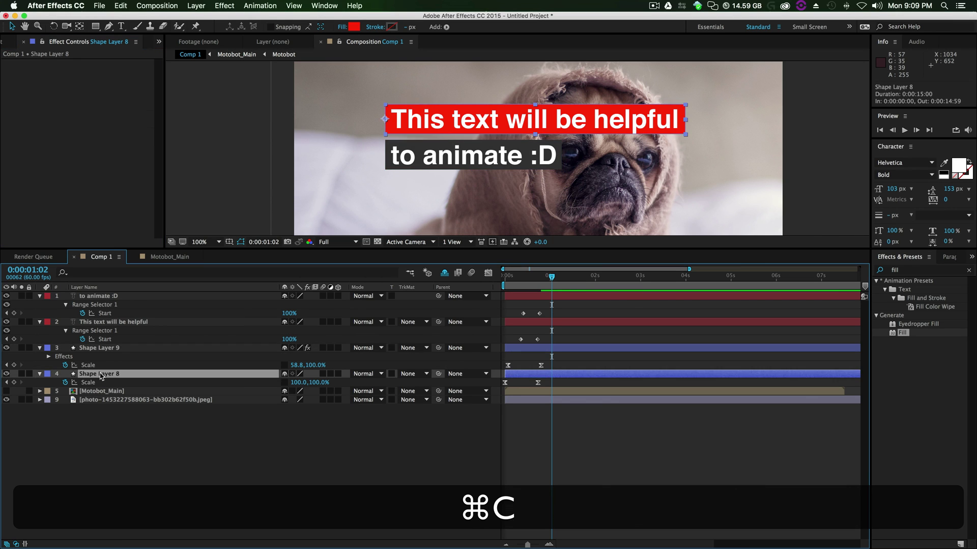
pyautogui.press('super+v')
# Set the opacity of both Shape Layer 9 and Shape Layer 8 to 61%
pyautogui.click(113, 348)
pyautogui.keyDown('shift'); pyautogui.click(113, 373); pyautogui.keyUp('shift')
pyautogui.press('t')
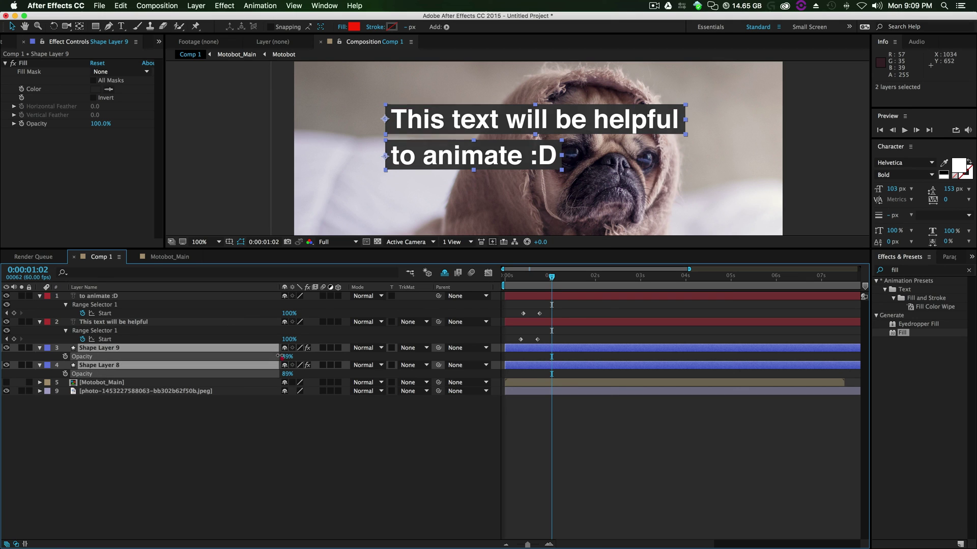
pyautogui.moveTo(289, 356); pyautogui.dragTo(274, 358)
pyautogui.click(295, 420)
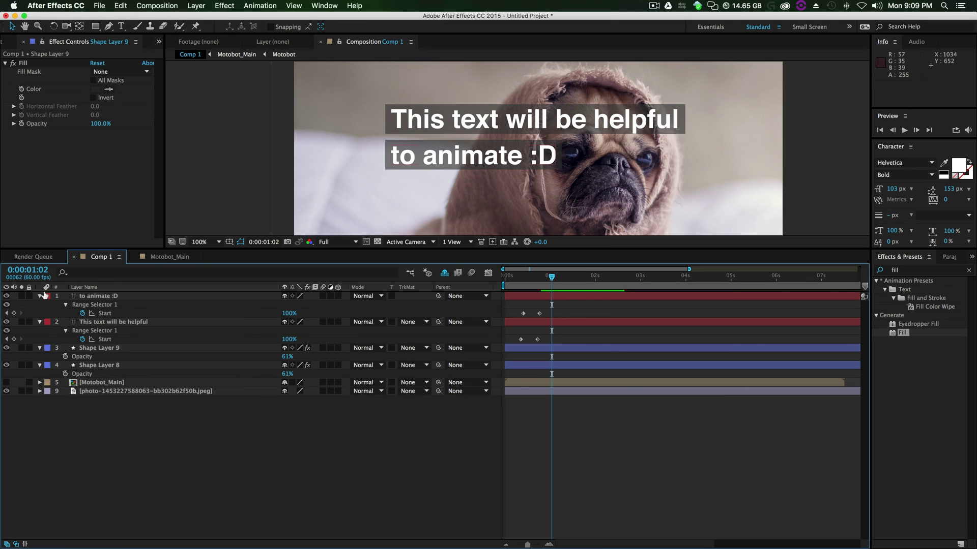
# Collapse the properties of both text layers and both shape layers, and make the composition viewer taller to show the whole photo
pyautogui.click(40, 296)
pyautogui.click(40, 305)
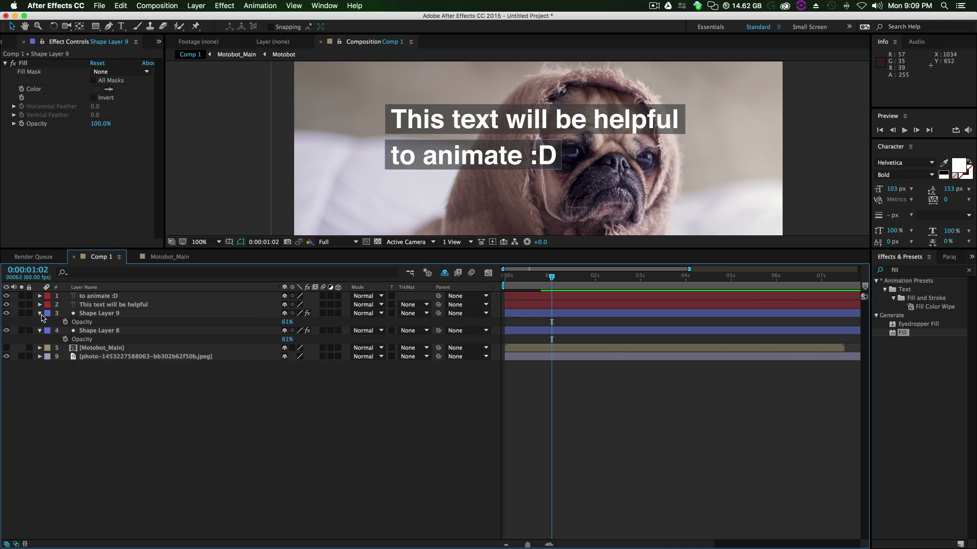
pyautogui.click(40, 313)
pyautogui.click(40, 322)
pyautogui.press('space')
pyautogui.moveTo(607, 201); pyautogui.dragTo(588, 191)
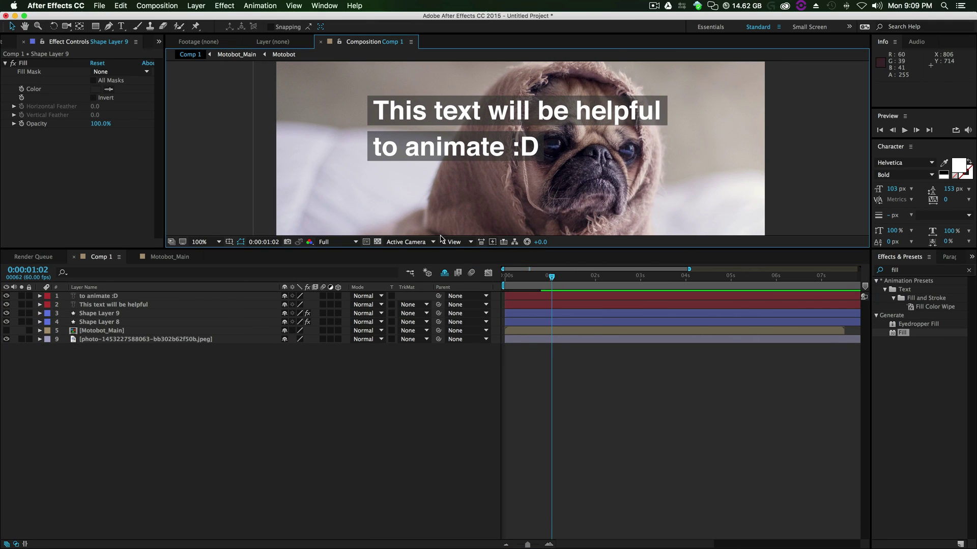
pyautogui.moveTo(431, 249); pyautogui.dragTo(434, 421)
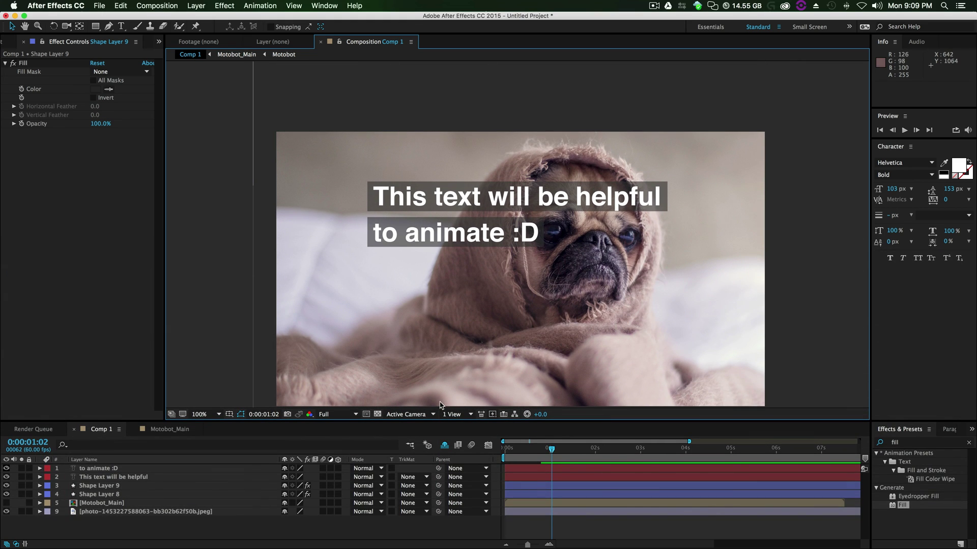
# Move both text layers and their bars together to the upper-left area of the dog photo and preview the caption from the start
pyautogui.click(98, 469)
pyautogui.keyDown('shift'); pyautogui.click(98, 494); pyautogui.keyUp('shift')
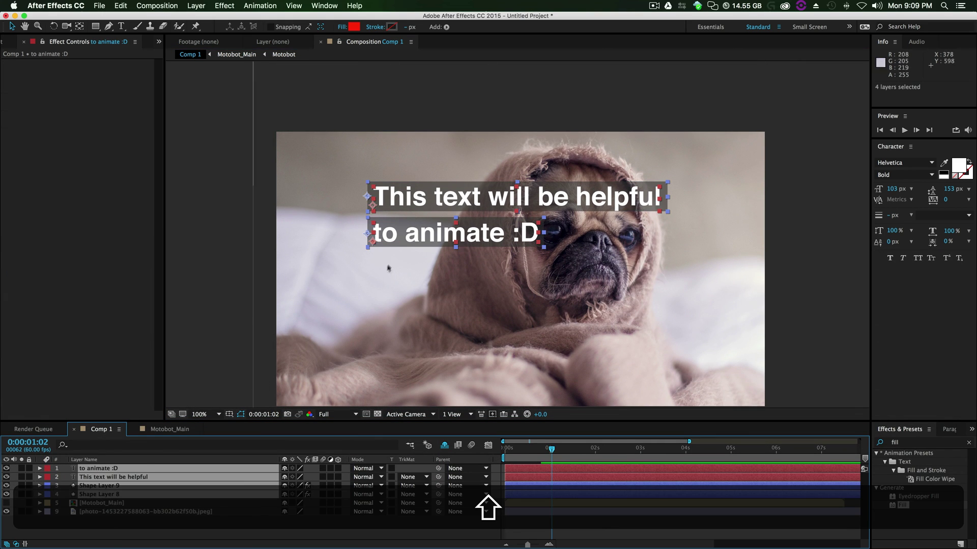
pyautogui.moveTo(467, 229); pyautogui.dragTo(401, 237)
pyautogui.moveTo(540, 448); pyautogui.dragTo(474, 457)
pyautogui.press('space')
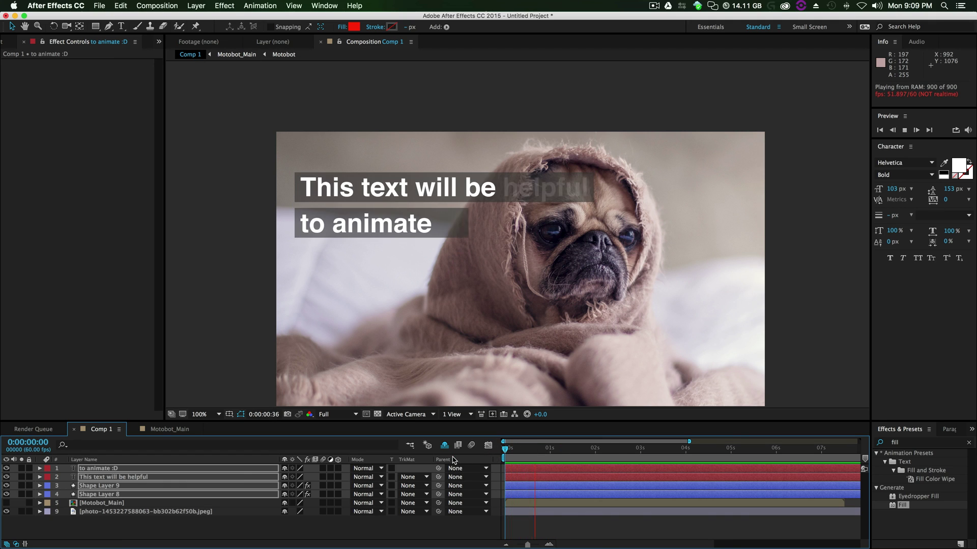
pyautogui.press('space')
pyautogui.click(149, 526)
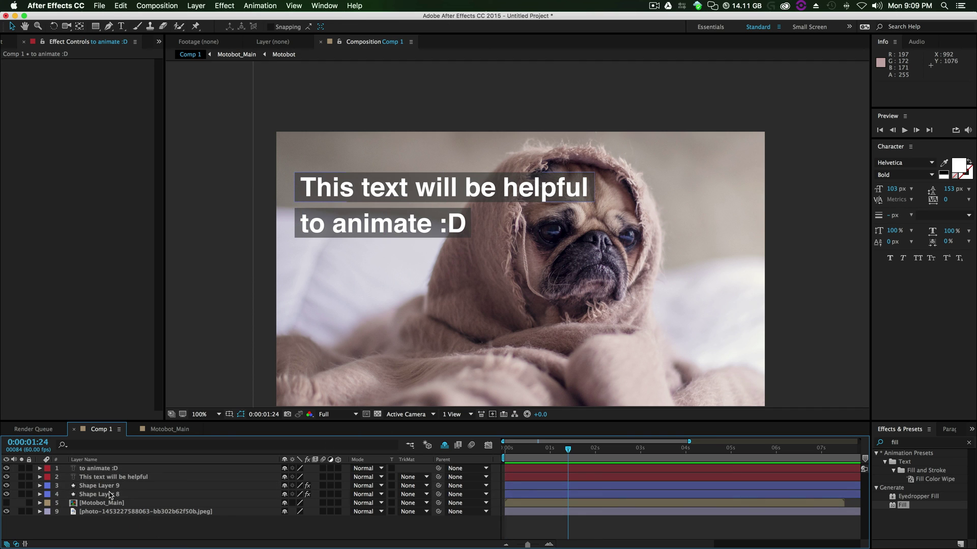
# Pre-compose the two text layers and two shape layers into a new composition named Helpful text_2
pyautogui.click(102, 494)
pyautogui.keyDown('shift'); pyautogui.click(108, 469); pyautogui.keyUp('shift')
pyautogui.rightClick(94, 482)
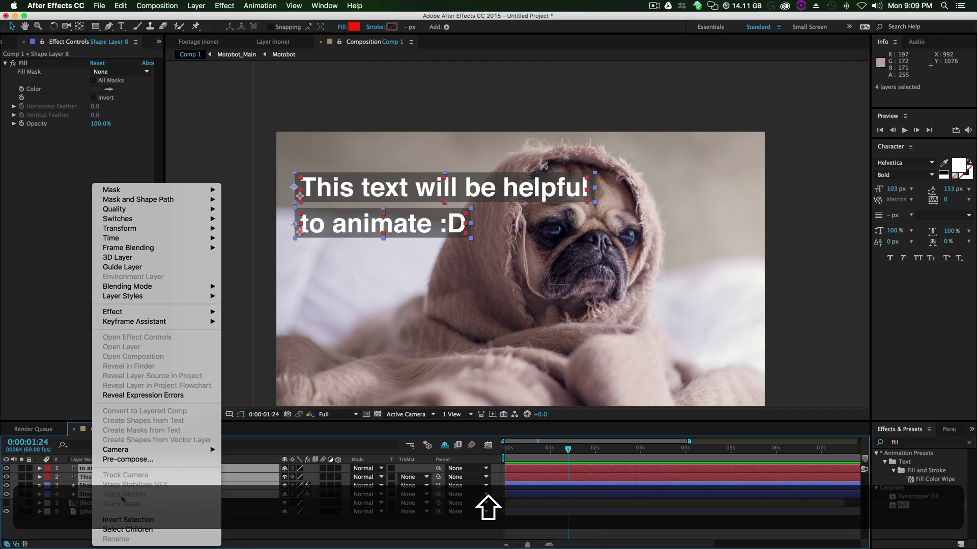
pyautogui.click(128, 459)
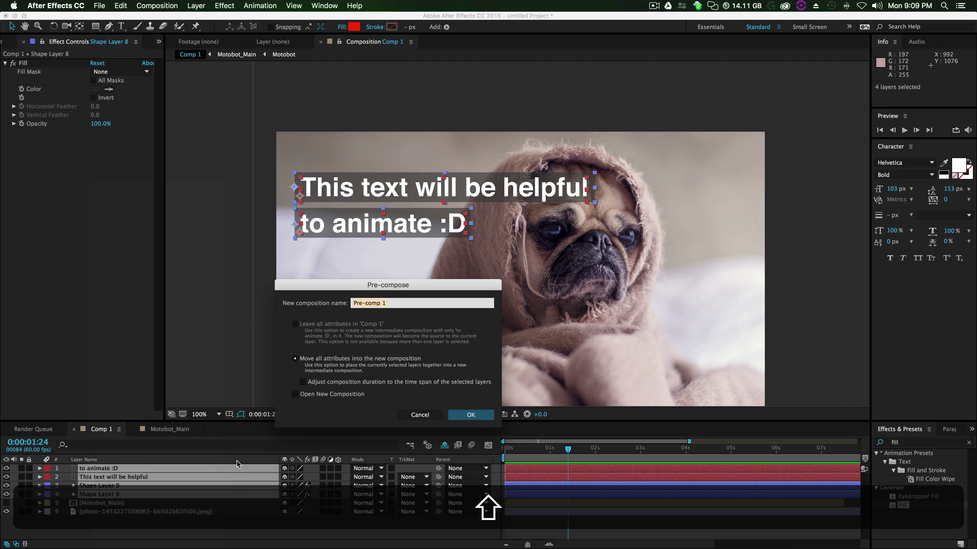
pyautogui.write('Helpful t')
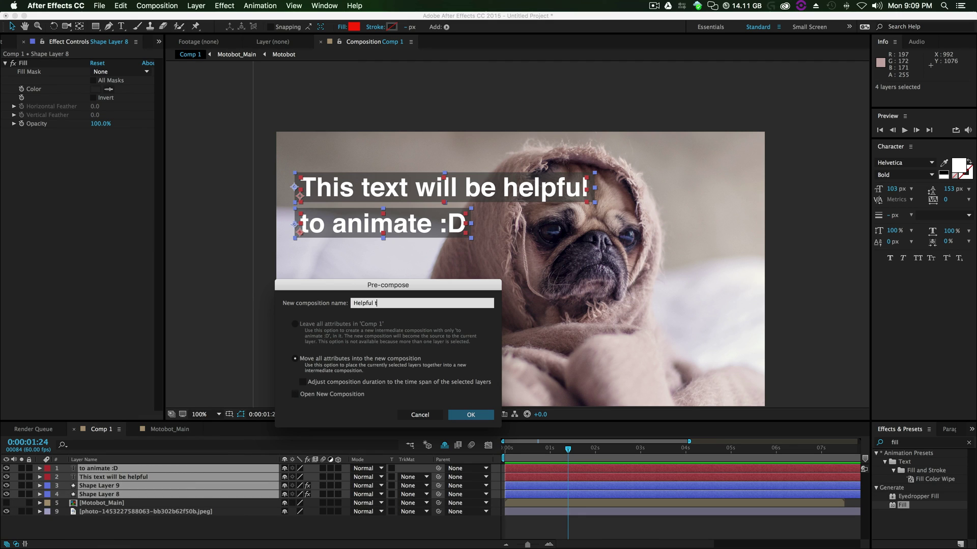
pyautogui.write('ext_2')
pyautogui.press('Return')
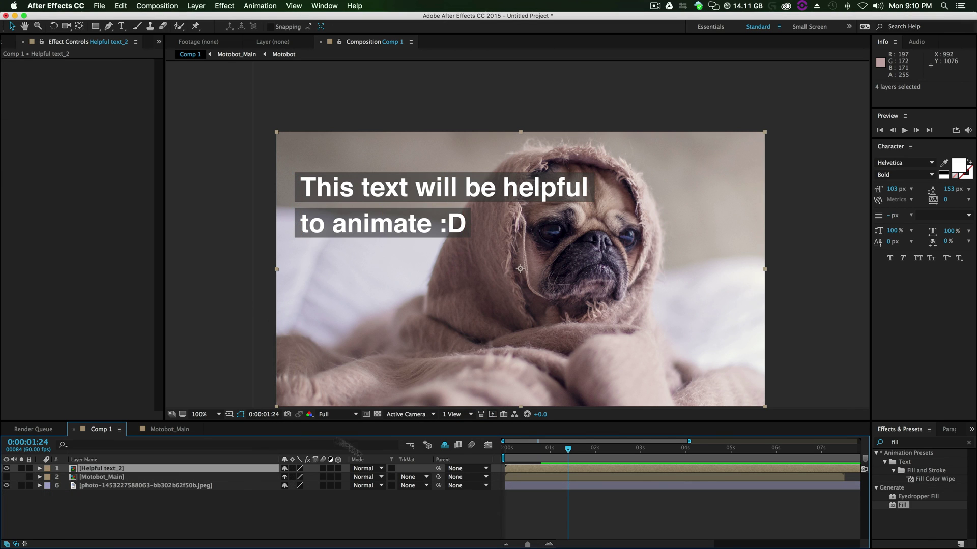
# Trim the end of the Helpful text_2 layer at 0:00:02:35
pyautogui.moveTo(568, 450); pyautogui.dragTo(590, 461)
pyautogui.press('space')
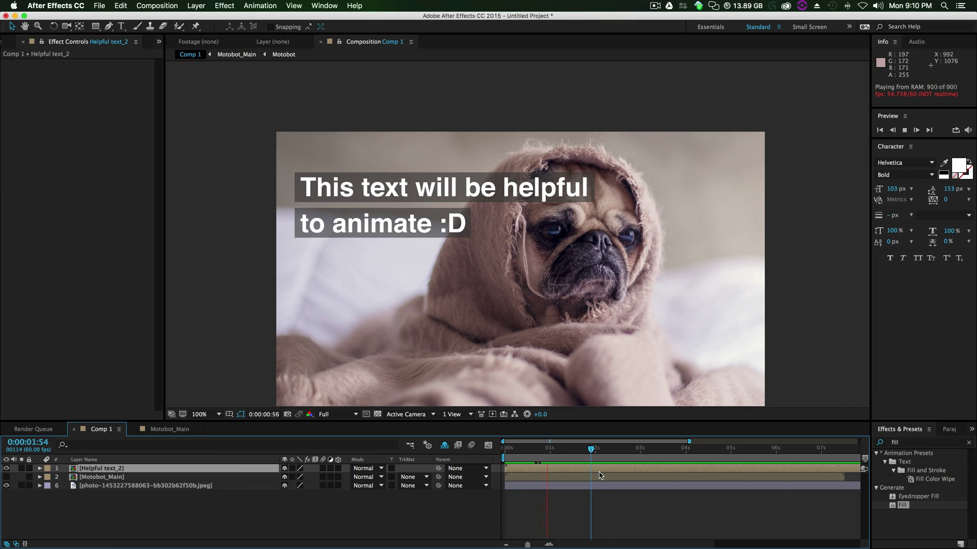
pyautogui.press('super+bracketright')
pyautogui.press('space')
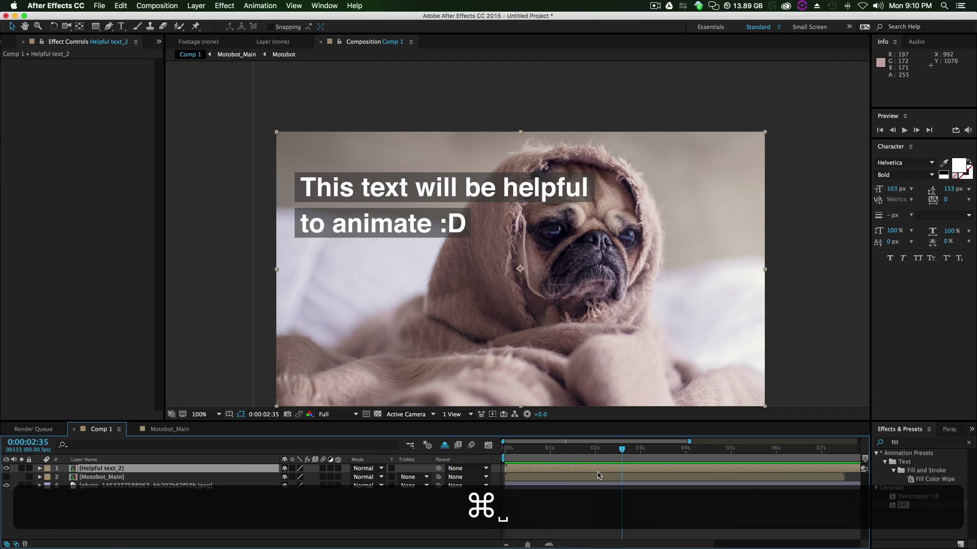
pyautogui.press('super+bracketright')
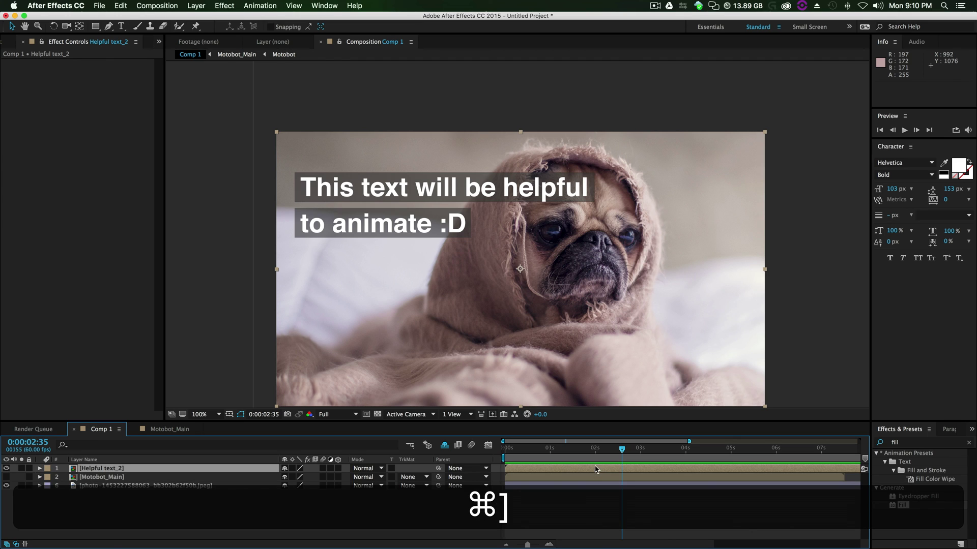
pyautogui.hotkey('alt', ']')
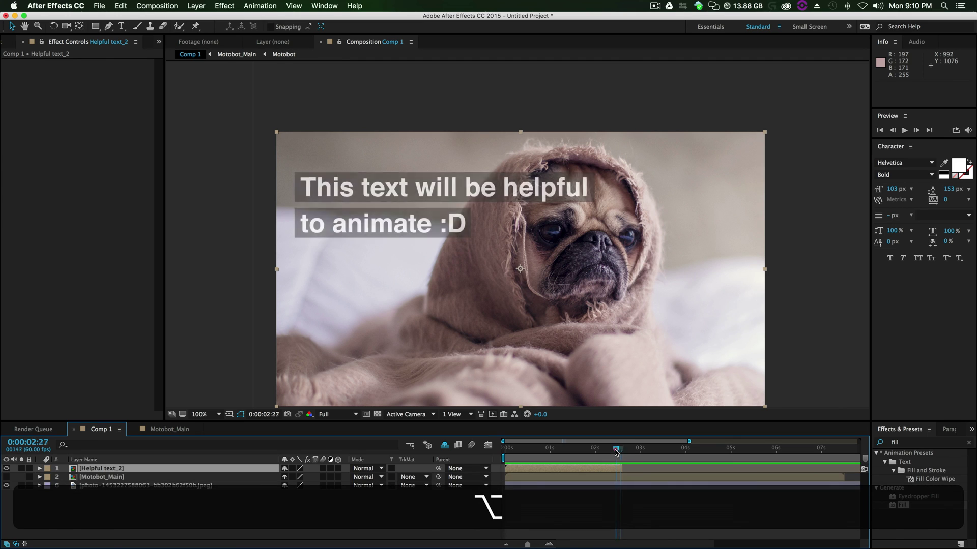
# Duplicate the Helpful text_2 layer, slide the copy to start at 0:00:02:35 where the original ends, and time-reverse the copy
pyautogui.press('pagedown')
pyautogui.press('pagedown')
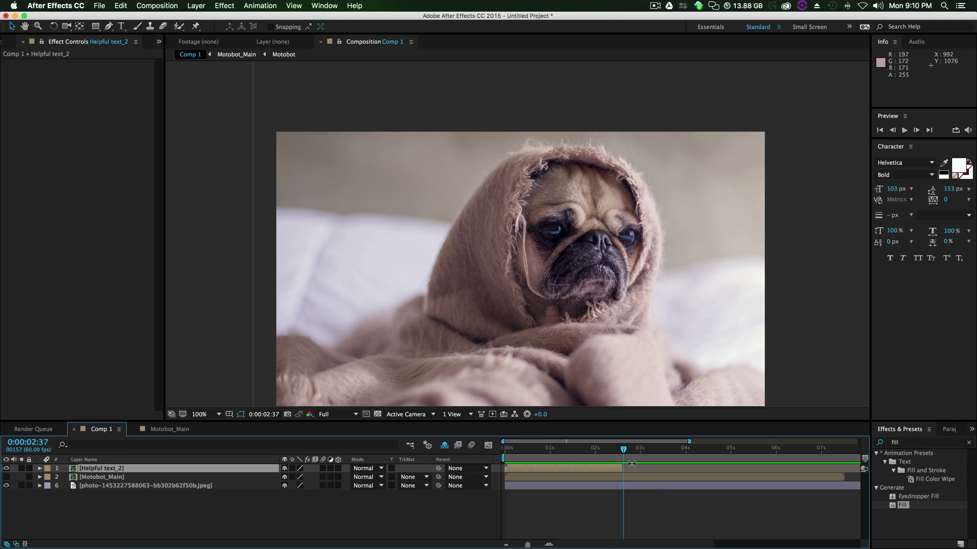
pyautogui.press('super+d')
pyautogui.moveTo(581, 468); pyautogui.dragTo(698, 467)
pyautogui.rightClick(697, 468)
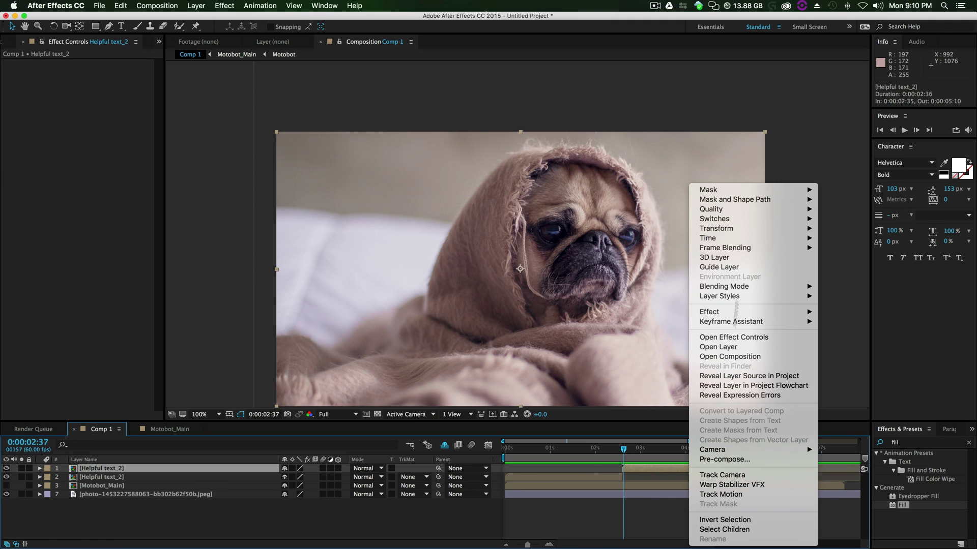
pyautogui.moveTo(730, 239)
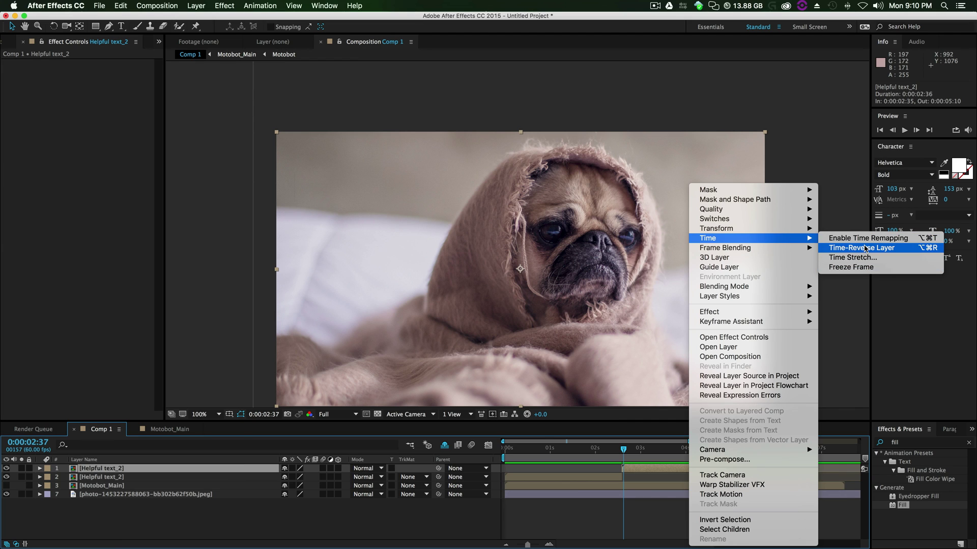
pyautogui.click(859, 248)
# Preview the caption, shorten the original Helpful text_2 layer, and slide the reversed copy to begin at 0:00:01:44
pyautogui.moveTo(624, 451); pyautogui.dragTo(498, 452)
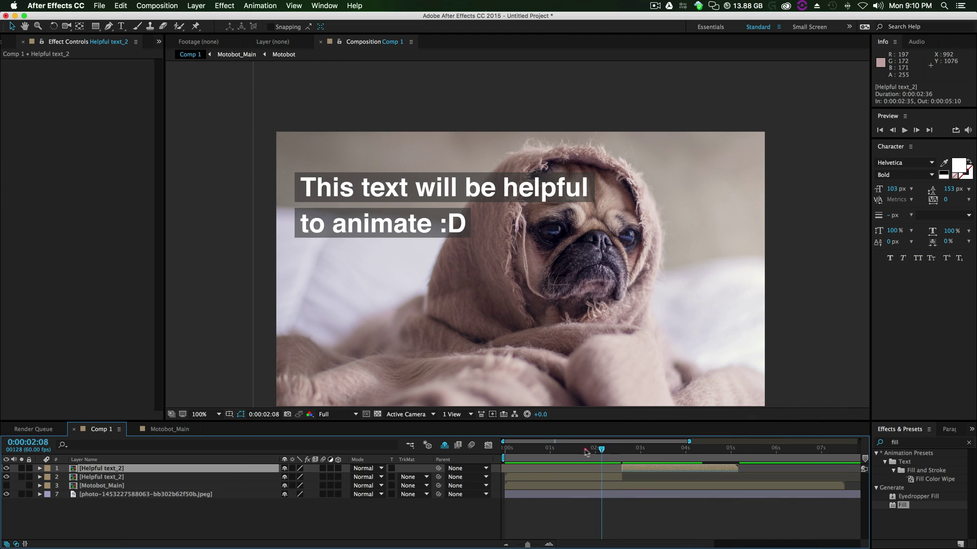
pyautogui.press('space')
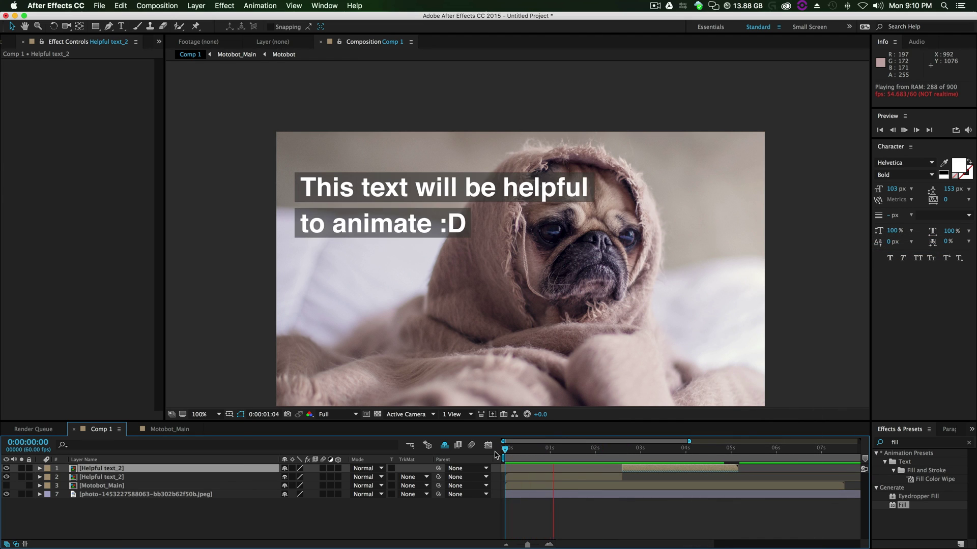
pyautogui.moveTo(621, 477)
pyautogui.mouseDown()
pyautogui.moveTo(592, 479)
pyautogui.moveTo(605, 472)
pyautogui.mouseUp()
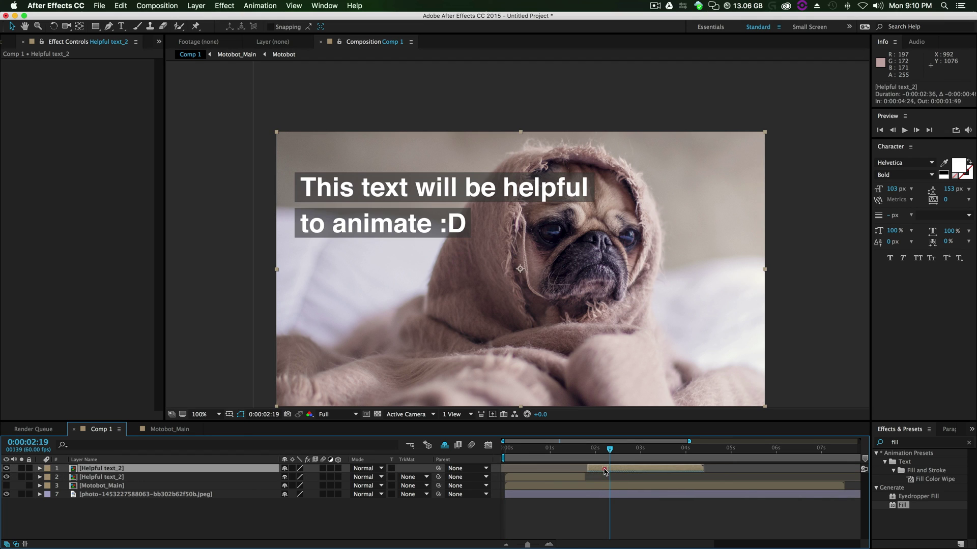
pyautogui.press('space')
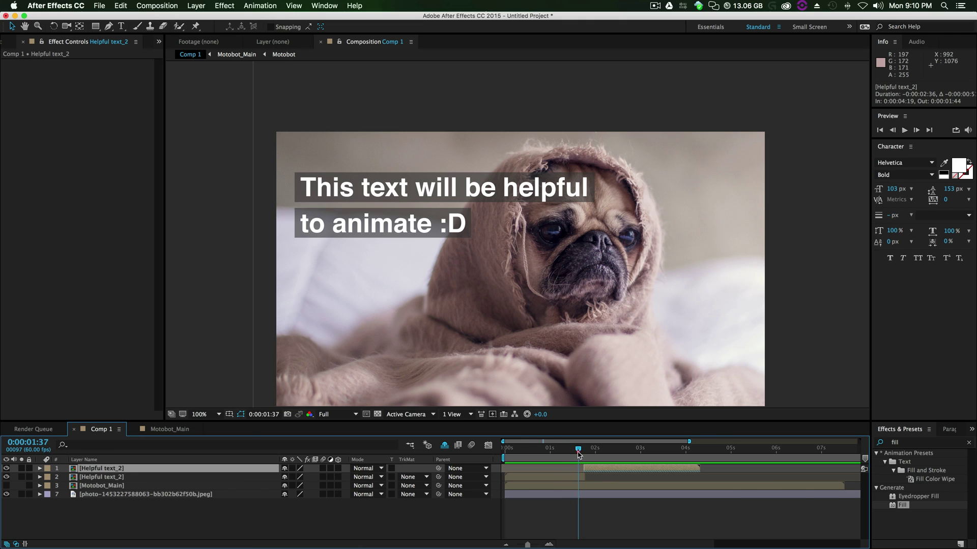
# Trim the start of the reversed Helpful text_2 copy to 0:00:01:48 and preview the caption's exit
pyautogui.moveTo(527, 544); pyautogui.dragTo(536, 544)
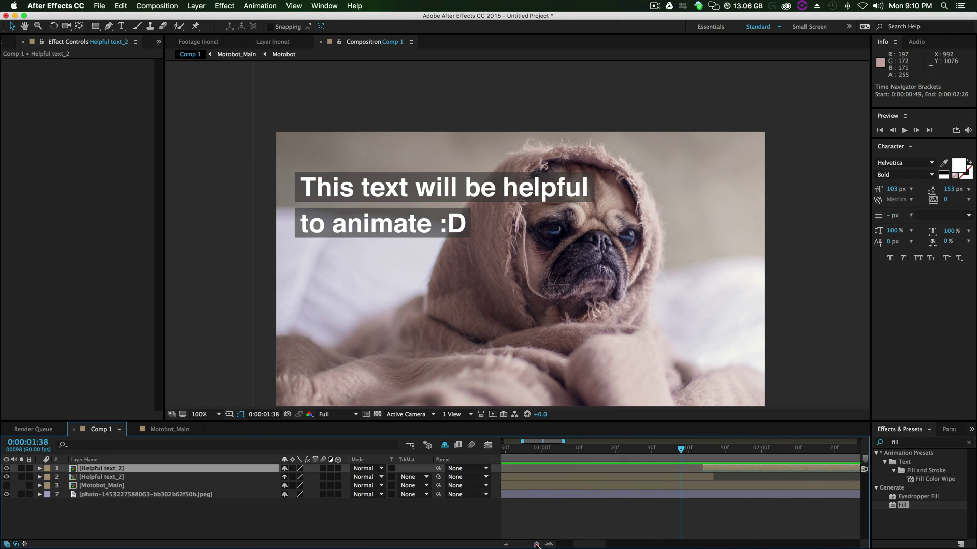
pyautogui.moveTo(694, 462); pyautogui.dragTo(706, 465)
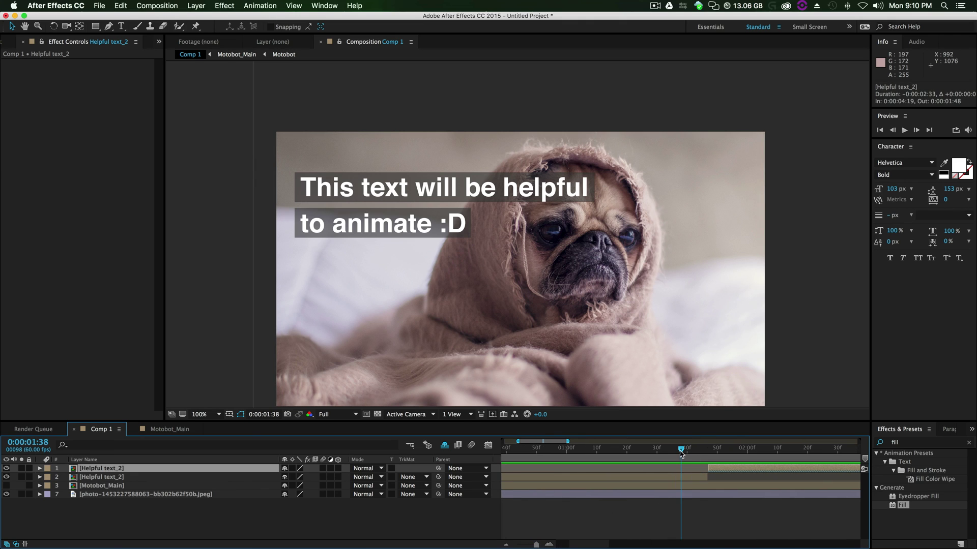
pyautogui.press('space')
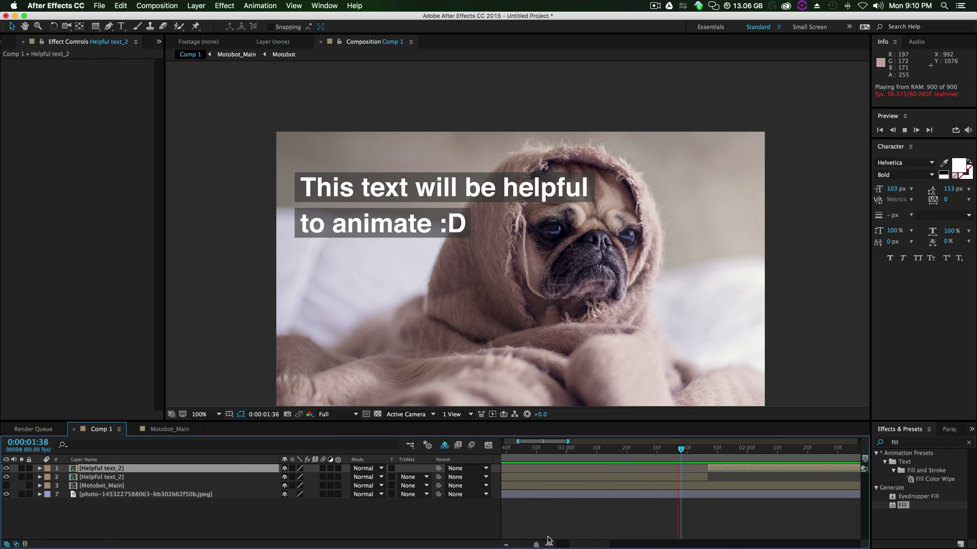
pyautogui.moveTo(537, 544); pyautogui.dragTo(529, 545)
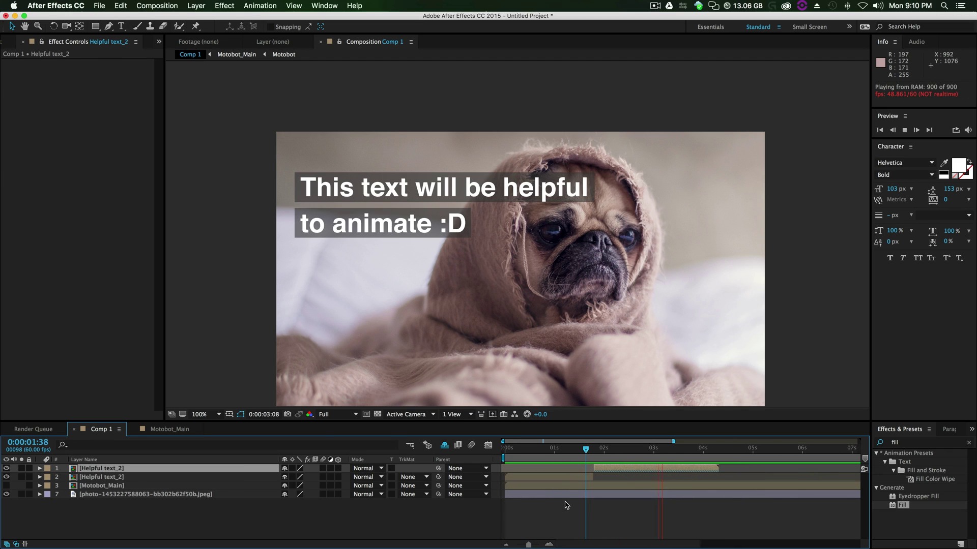
pyautogui.press('space')
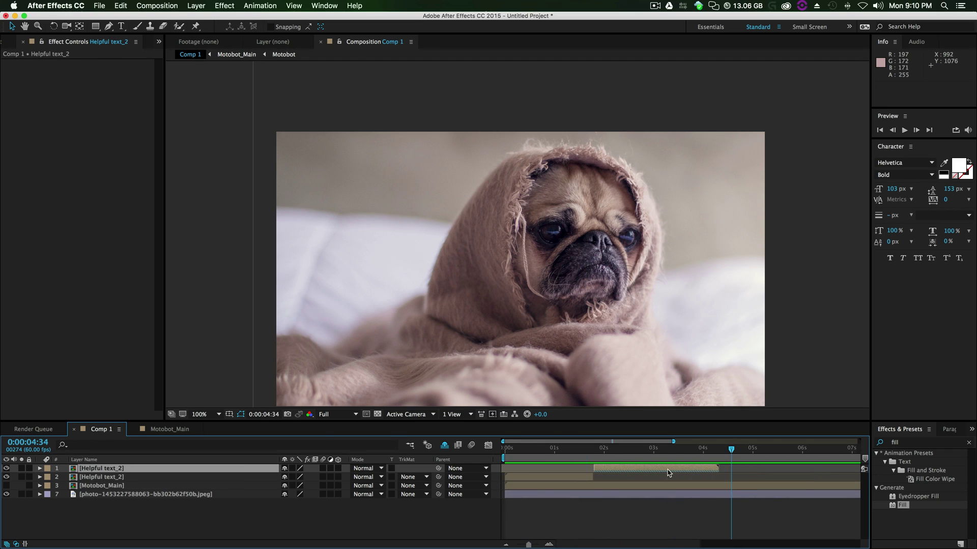
# Parent the reversed Helpful text_2 copy to the original Helpful text_2 layer
pyautogui.press('shift')
pyautogui.moveTo(439, 468); pyautogui.dragTo(244, 478)
pyautogui.click(565, 477)
pyautogui.click(629, 469)
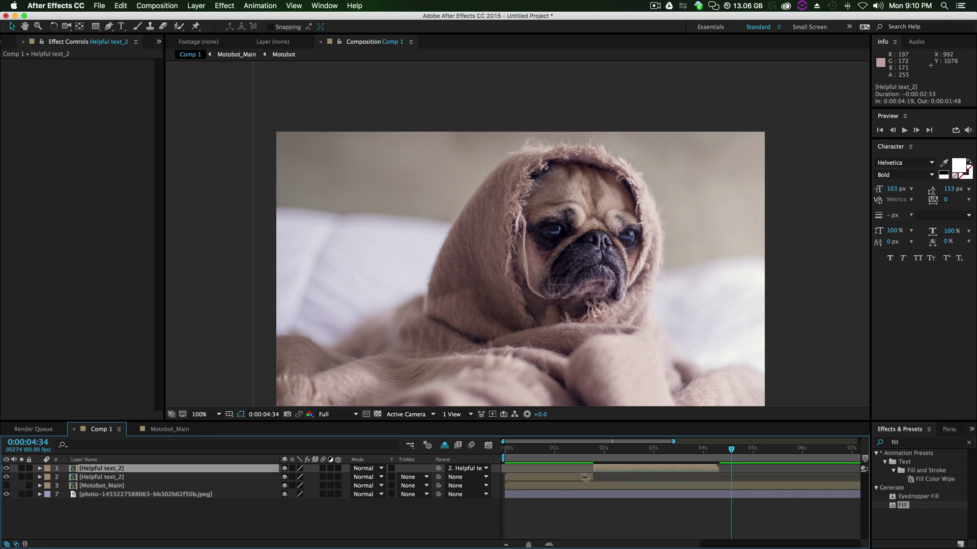
# Pre-compose both Helpful text_2 layers into a new composition named Helpful and open that composition
pyautogui.click(584, 477)
pyautogui.keyDown('shift'); pyautogui.click(604, 470); pyautogui.keyUp('shift')
pyautogui.rightClick(570, 476)
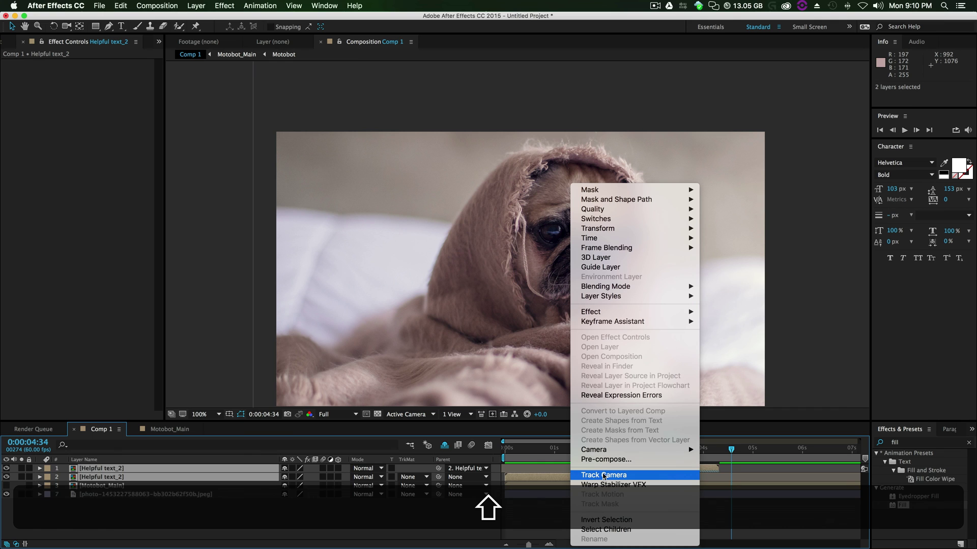
pyautogui.click(605, 460)
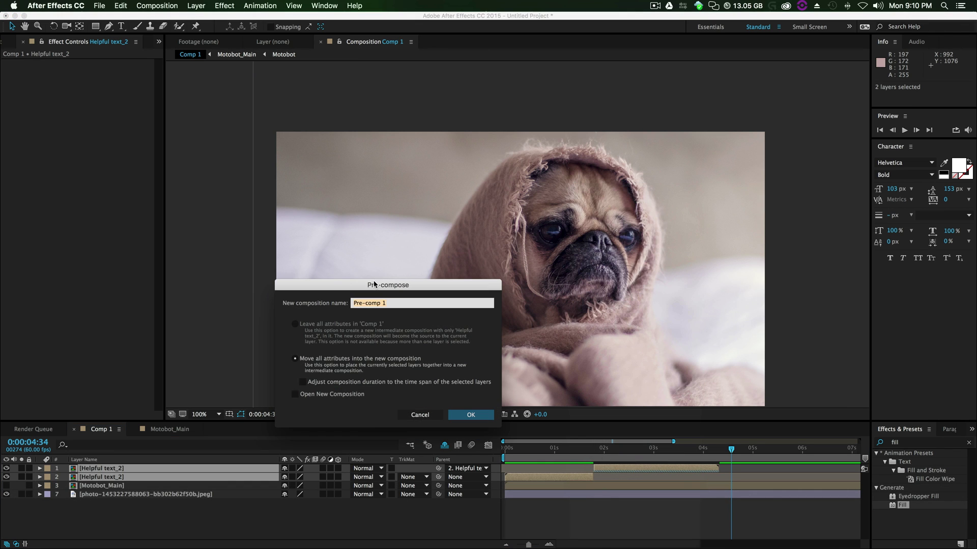
pyautogui.moveTo(374, 285); pyautogui.dragTo(496, 213)
pyautogui.write('Hel')
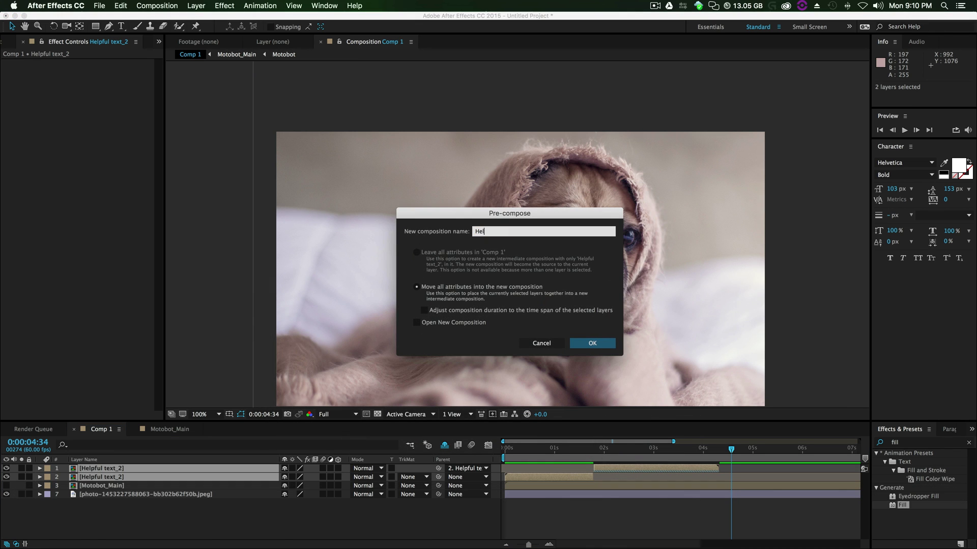
pyautogui.write('pful')
pyautogui.press('Return')
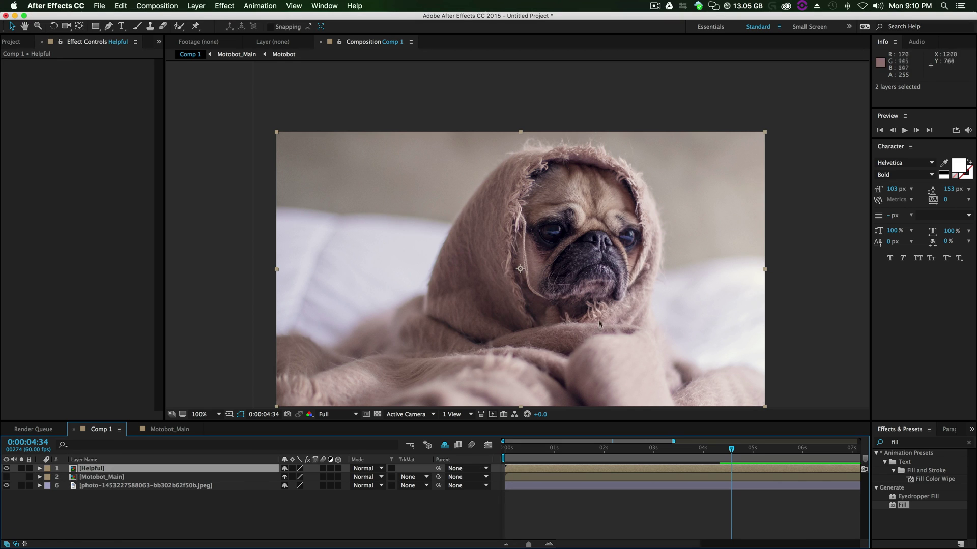
pyautogui.doubleClick(542, 470)
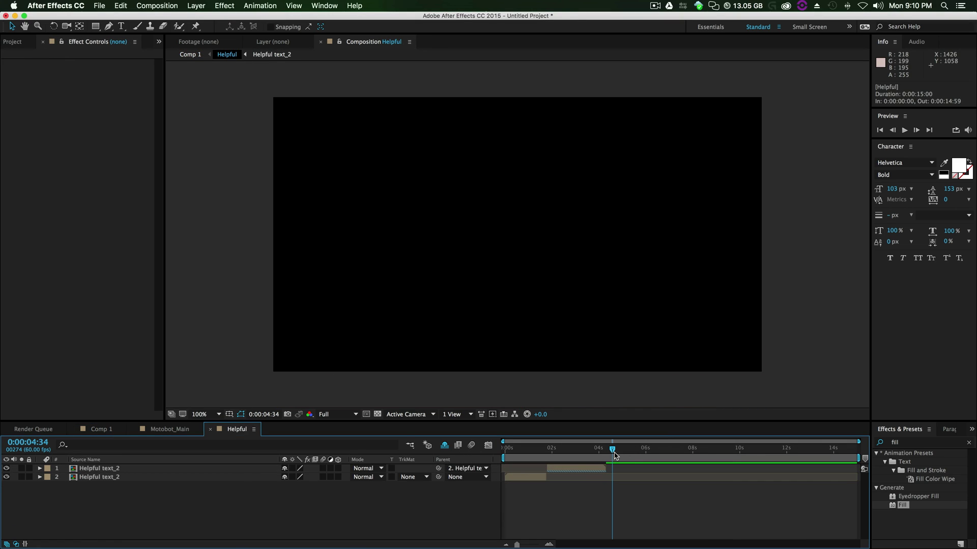
# End the Helpful composition's work area at 0:00:04:24 and trim the composition to it
pyautogui.moveTo(858, 459); pyautogui.dragTo(609, 471)
pyautogui.click(168, 6)
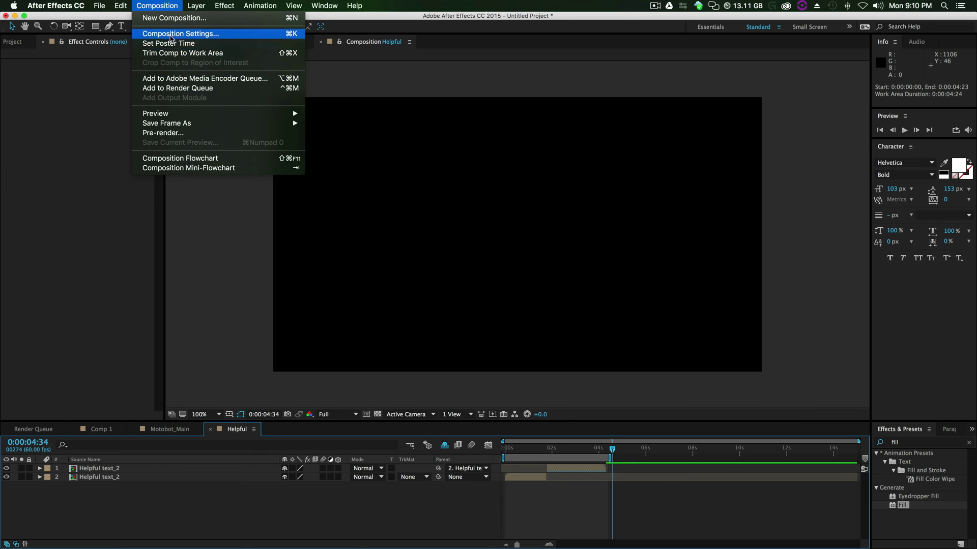
pyautogui.click(175, 53)
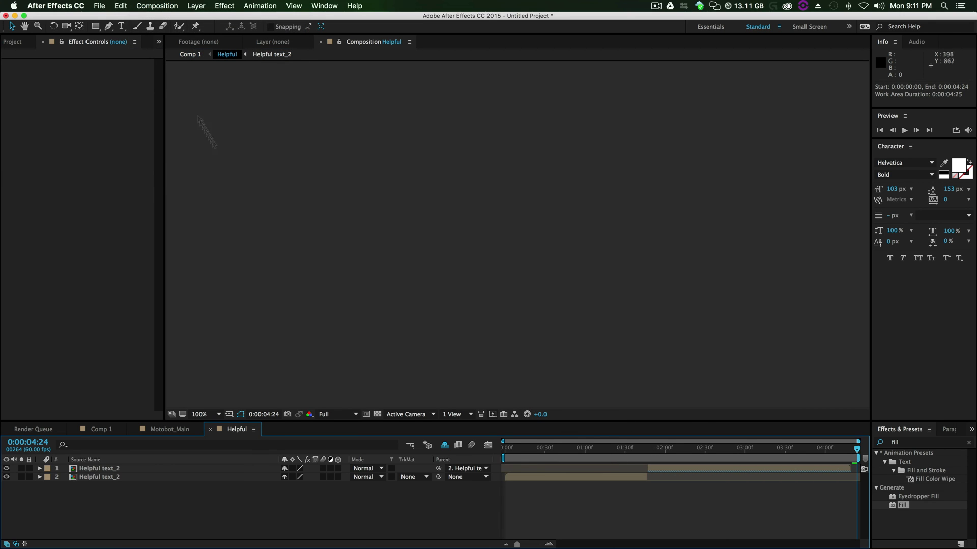
# Return to Comp 1 and preview the trimmed Helpful caption over the pug photo across the full timeline
pyautogui.click(188, 54)
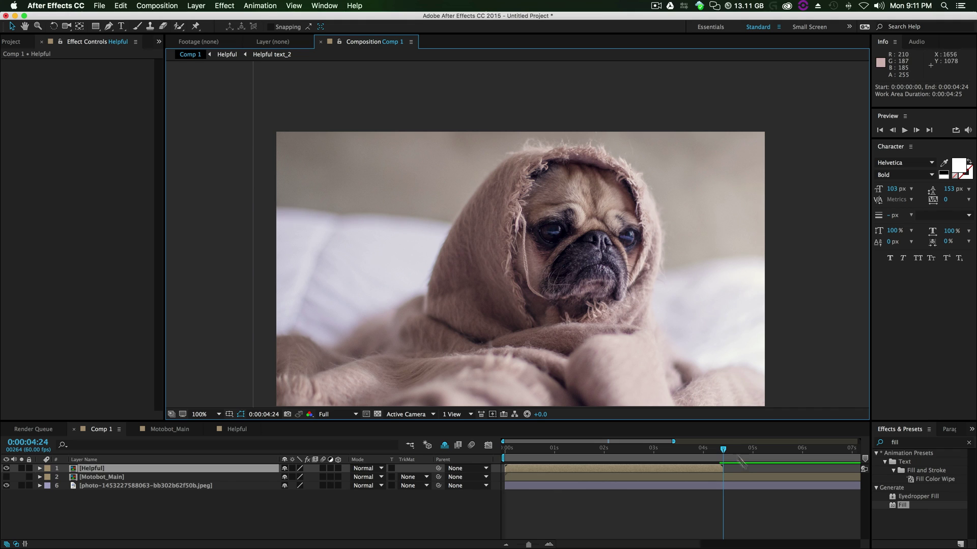
pyautogui.press('space')
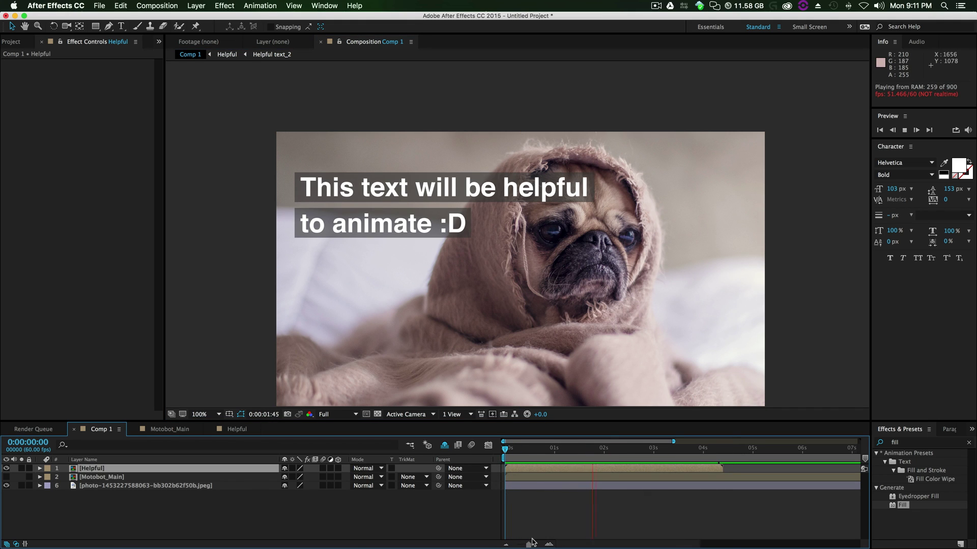
pyautogui.moveTo(528, 544); pyautogui.dragTo(516, 545)
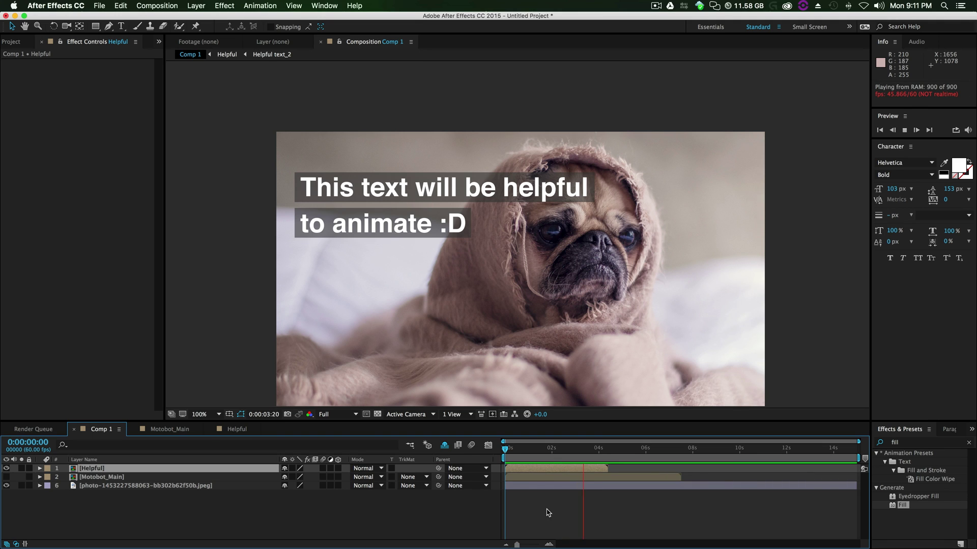
pyautogui.press('space')
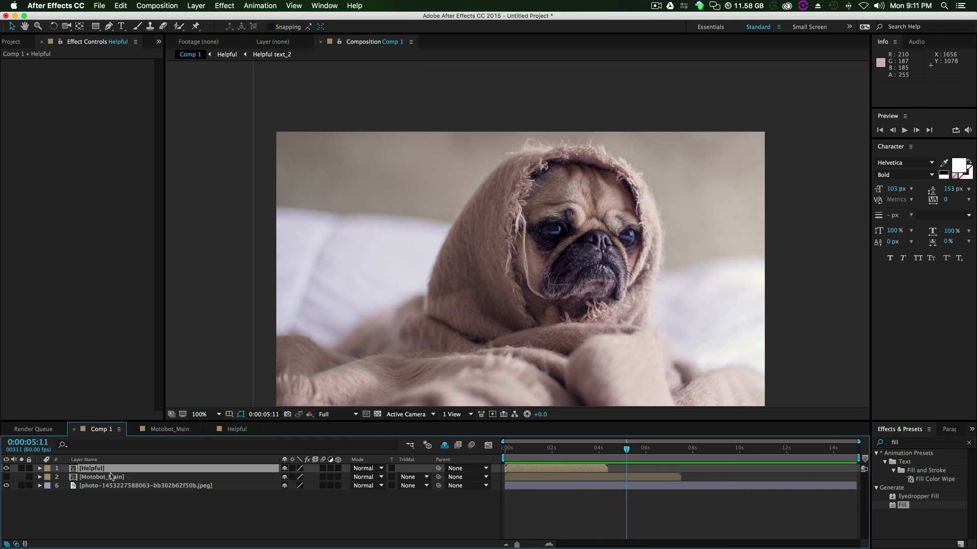
# Make the Motobot_Main layer visible, move the Helpful layer after it to begin at 0:00:07:33, and preview the sequence
pyautogui.click(6, 477)
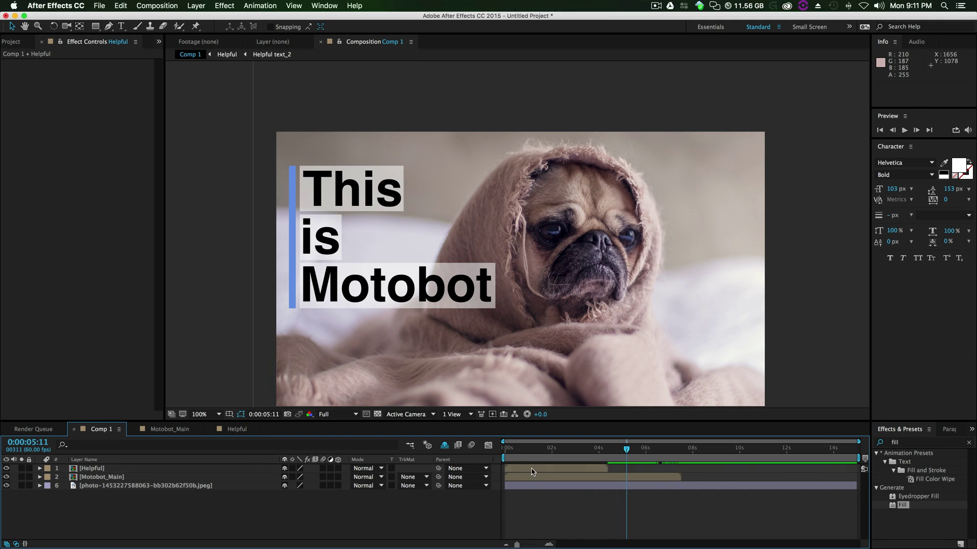
pyautogui.moveTo(534, 468); pyautogui.dragTo(708, 469)
pyautogui.press('space')
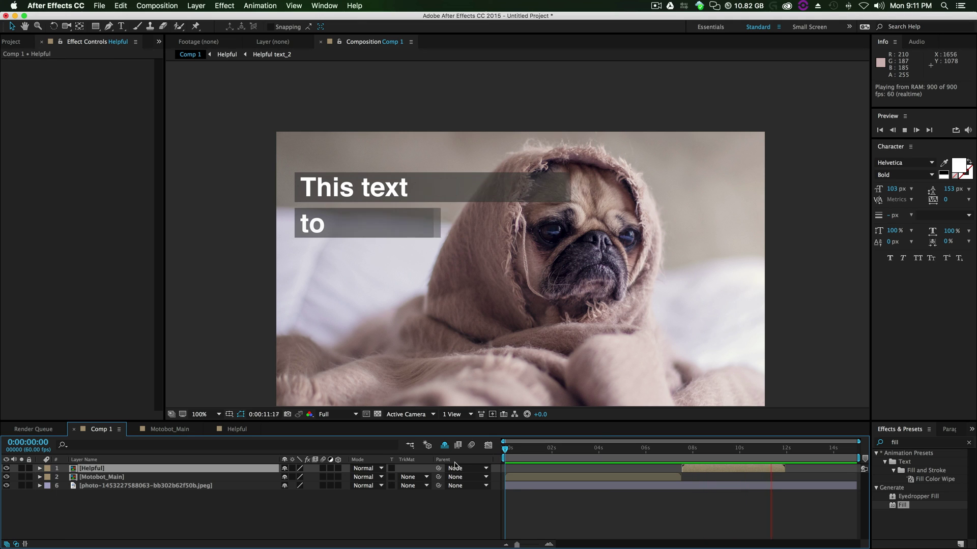
pyautogui.press('space')
# Open the Helpful composition and its nested Helpful text_2 composition to review their layers, and return to Comp 1
pyautogui.click(712, 454)
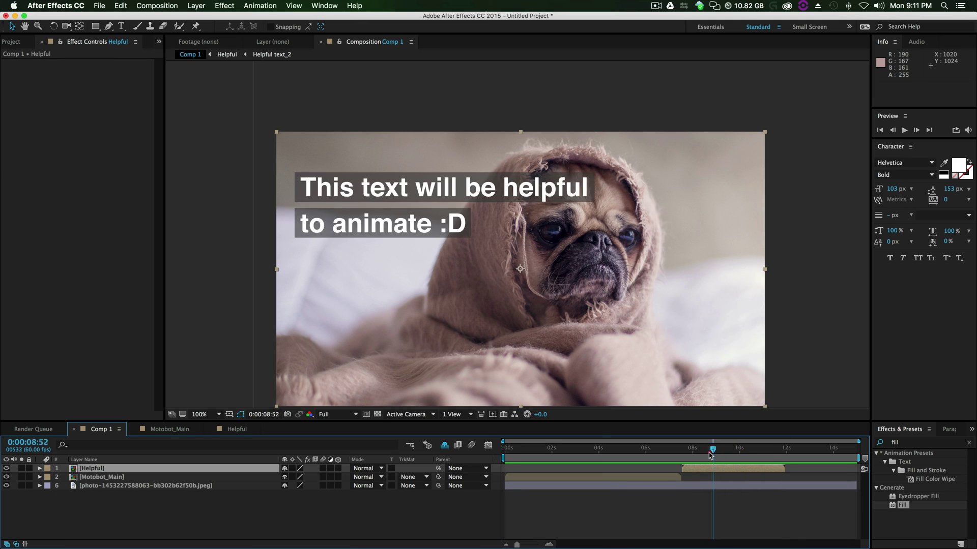
pyautogui.doubleClick(715, 469)
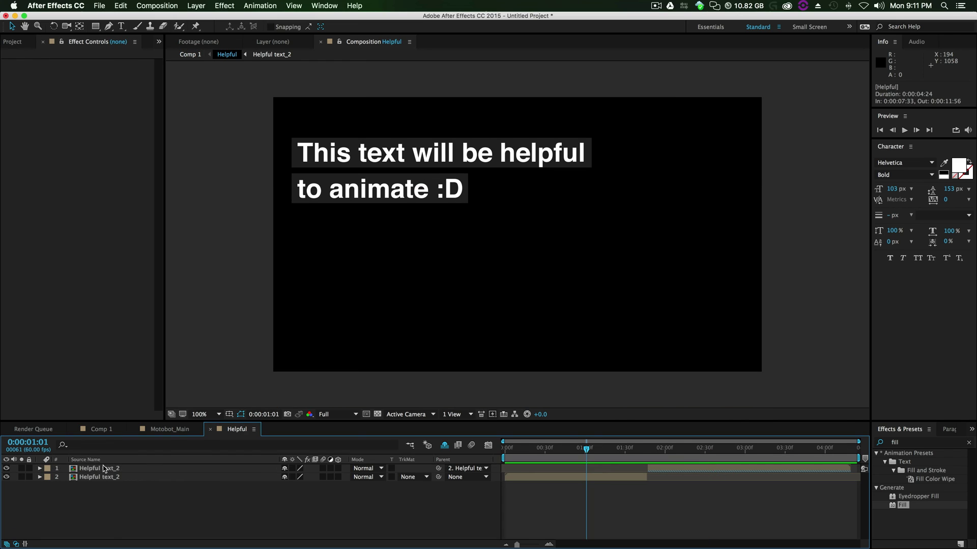
pyautogui.click(110, 472)
pyautogui.doubleClick(110, 477)
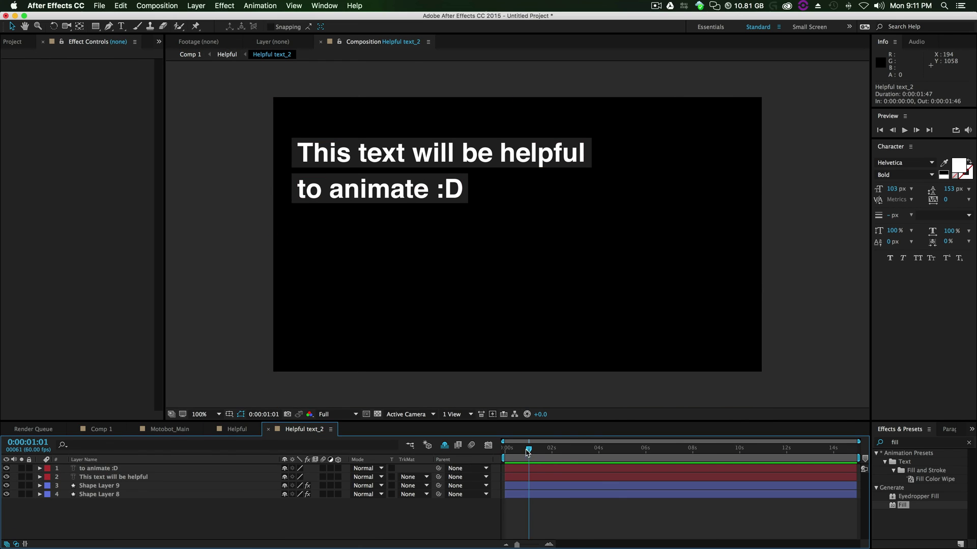
pyautogui.moveTo(621, 450); pyautogui.dragTo(574, 451)
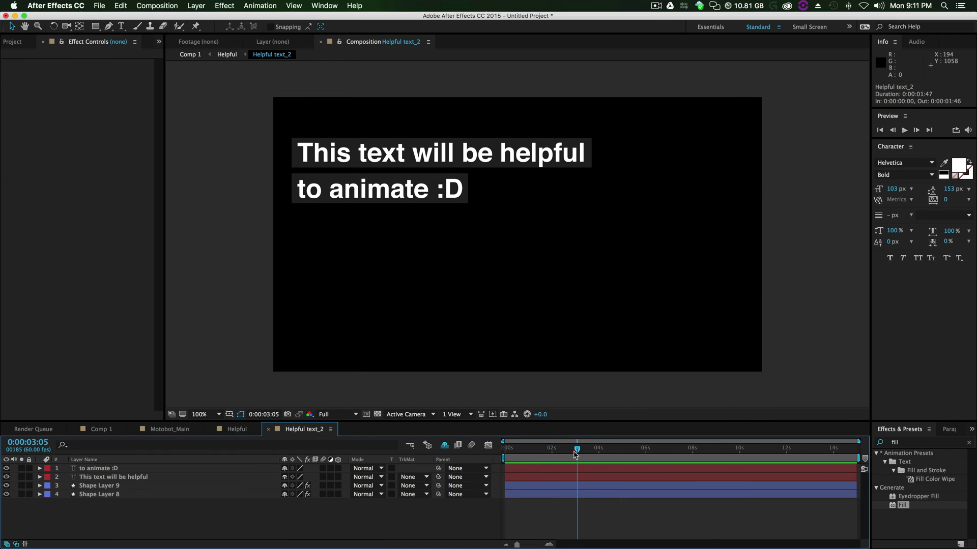
pyautogui.click(96, 495)
pyautogui.click(231, 55)
pyautogui.click(189, 55)
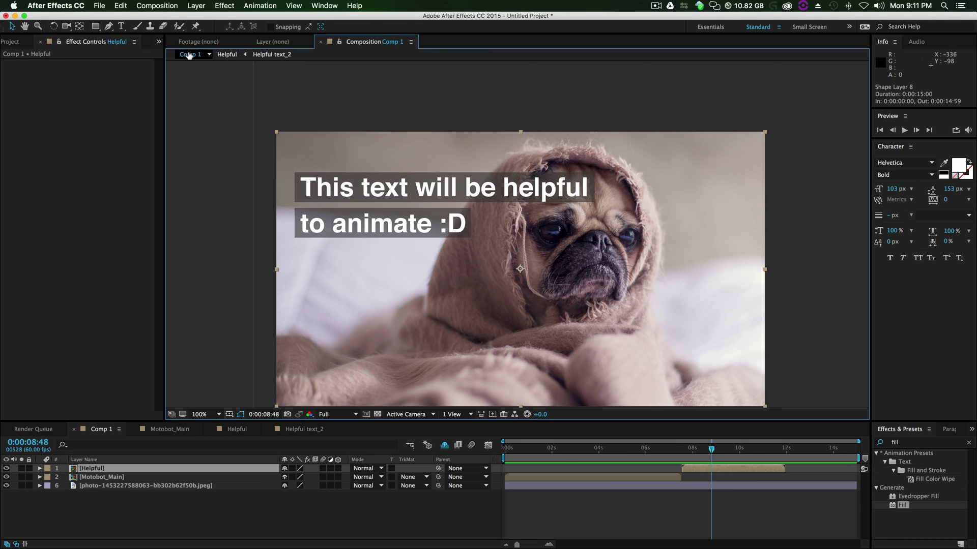
pyautogui.moveTo(708, 450); pyautogui.dragTo(715, 480)
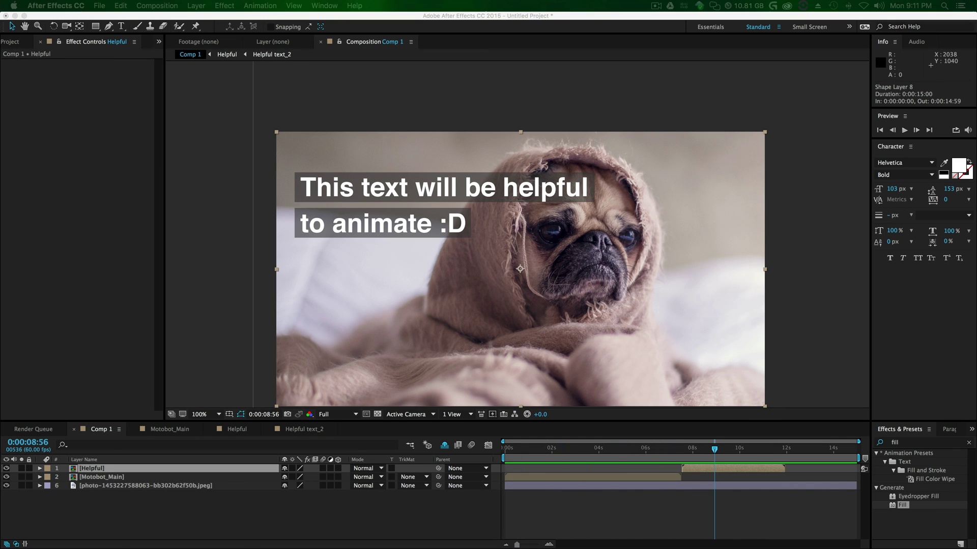
# Switch to Chrome, replay the opening captions of the CNNMoney reference video, and pause it near the start
pyautogui.press('super+Tab')
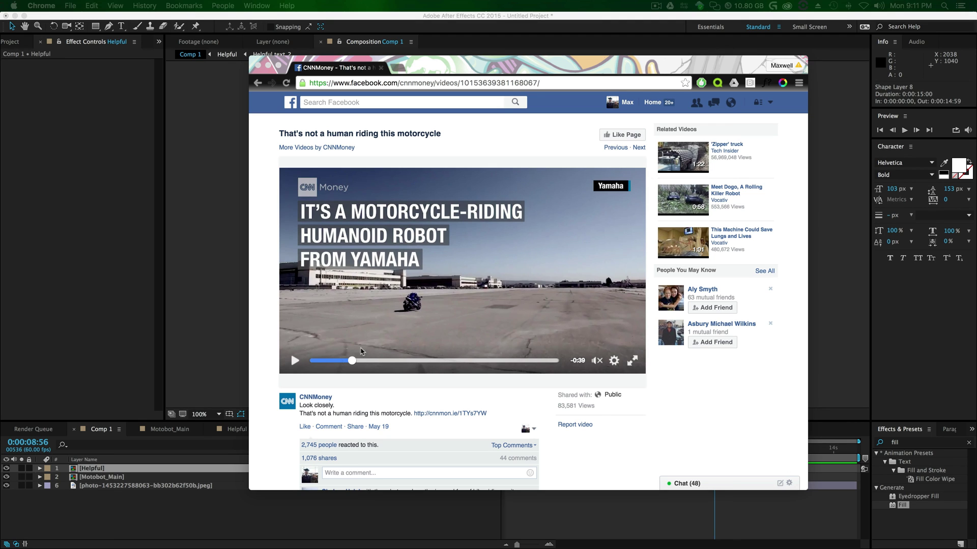
pyautogui.click(309, 360)
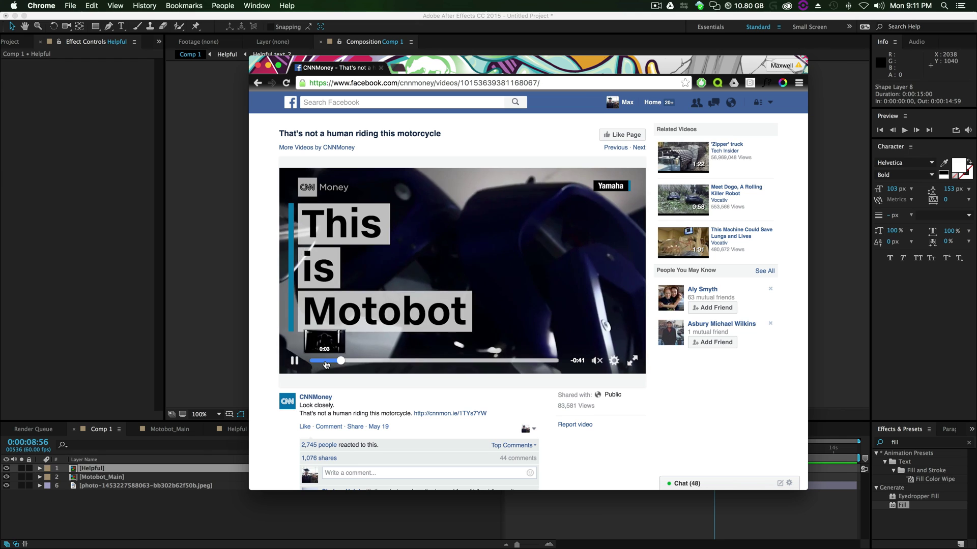
pyautogui.click(319, 361)
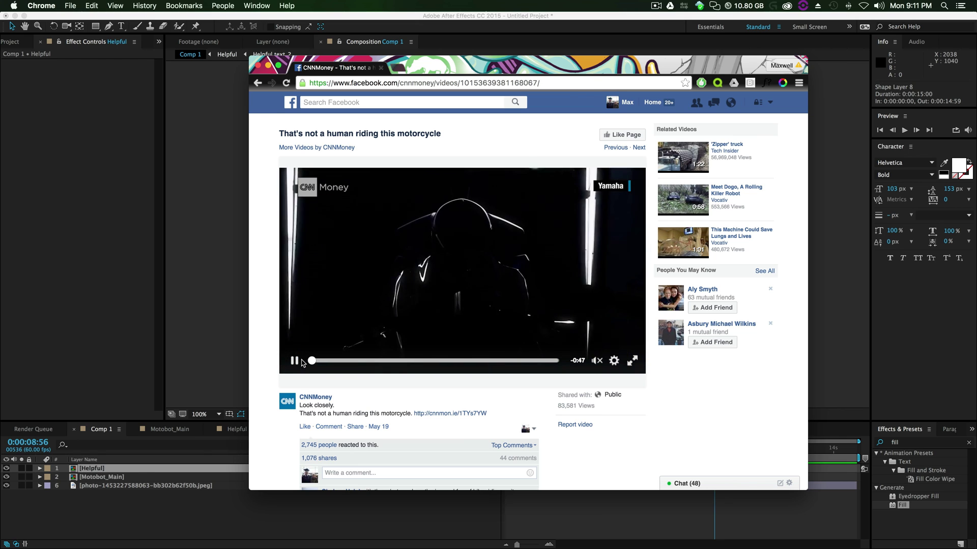
pyautogui.click(311, 361)
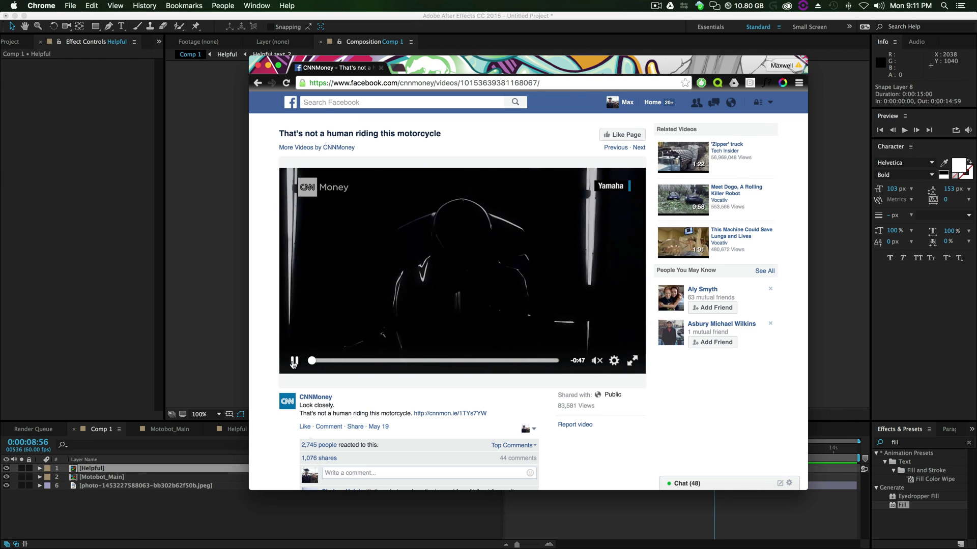
pyautogui.click(294, 362)
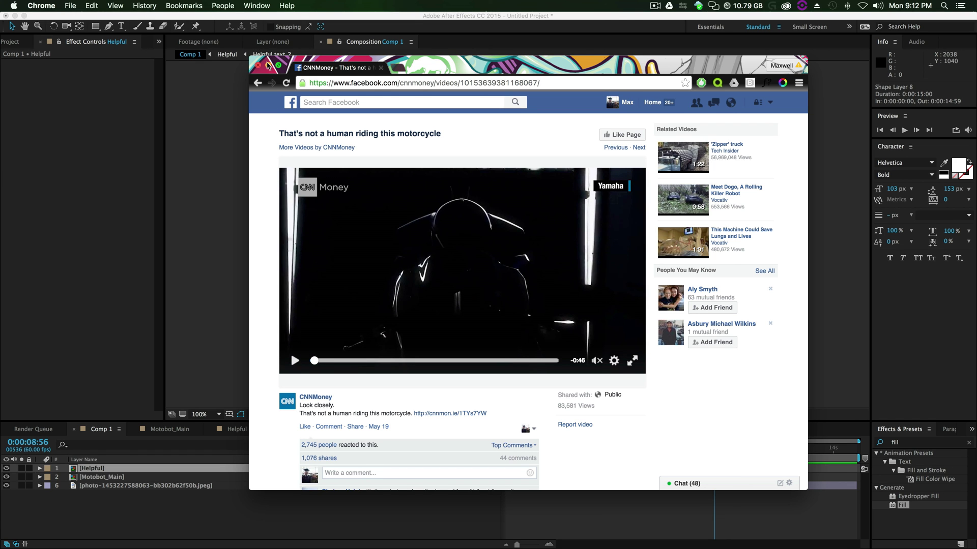
# Minimize the reference video window, return to After Effects, and scrub Comp 1 from the start to 0:00:05:07
pyautogui.click(267, 65)
pyautogui.click(520, 459)
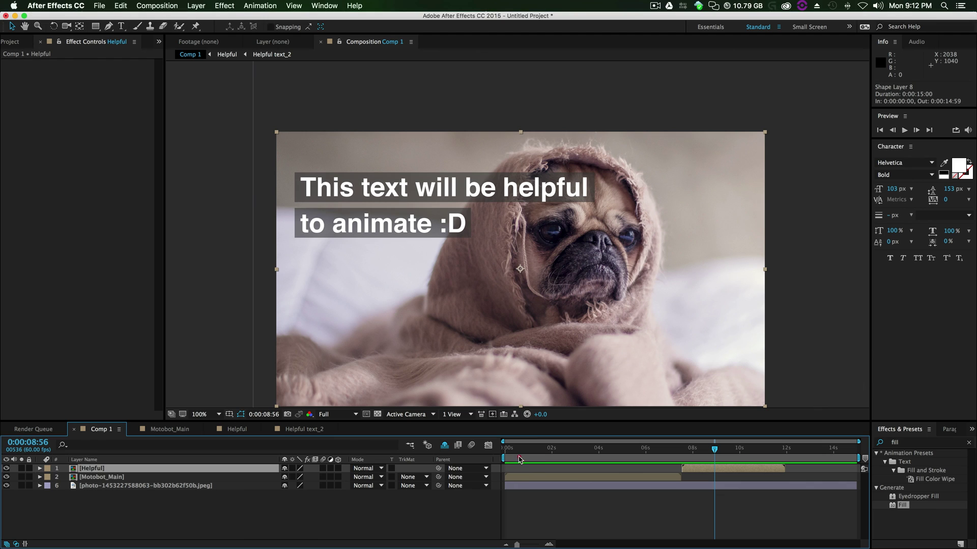
pyautogui.moveTo(500, 450); pyautogui.dragTo(623, 452)
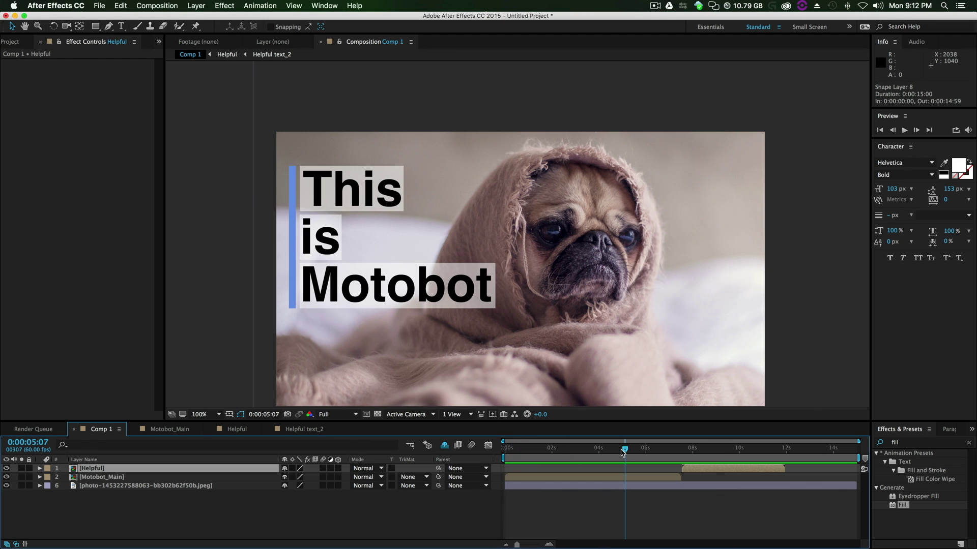